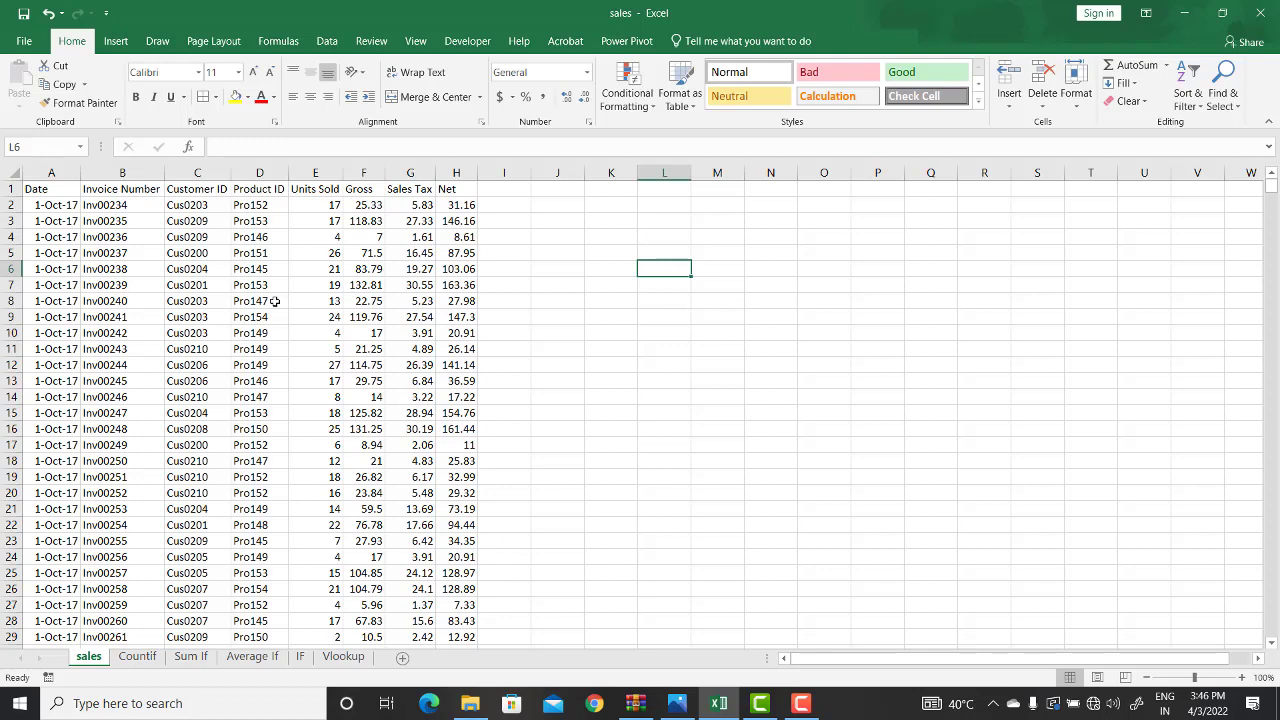
Review the sales data columns from Invoice Number through Net in the first data row.
{"action": "left_click", "coordinate": [141, 189]}
{"action": "left_click", "coordinate": [100, 202]}
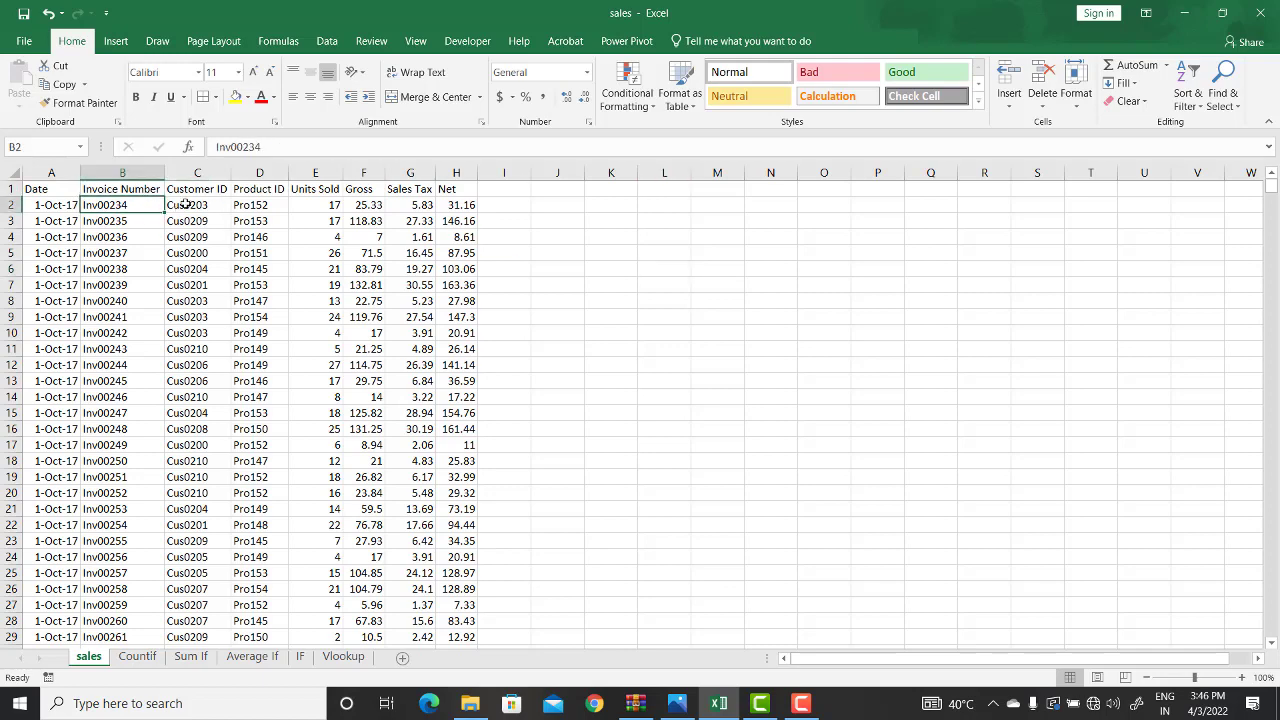
{"action": "left_click", "coordinate": [185, 204]}
{"action": "left_click", "coordinate": [256, 199]}
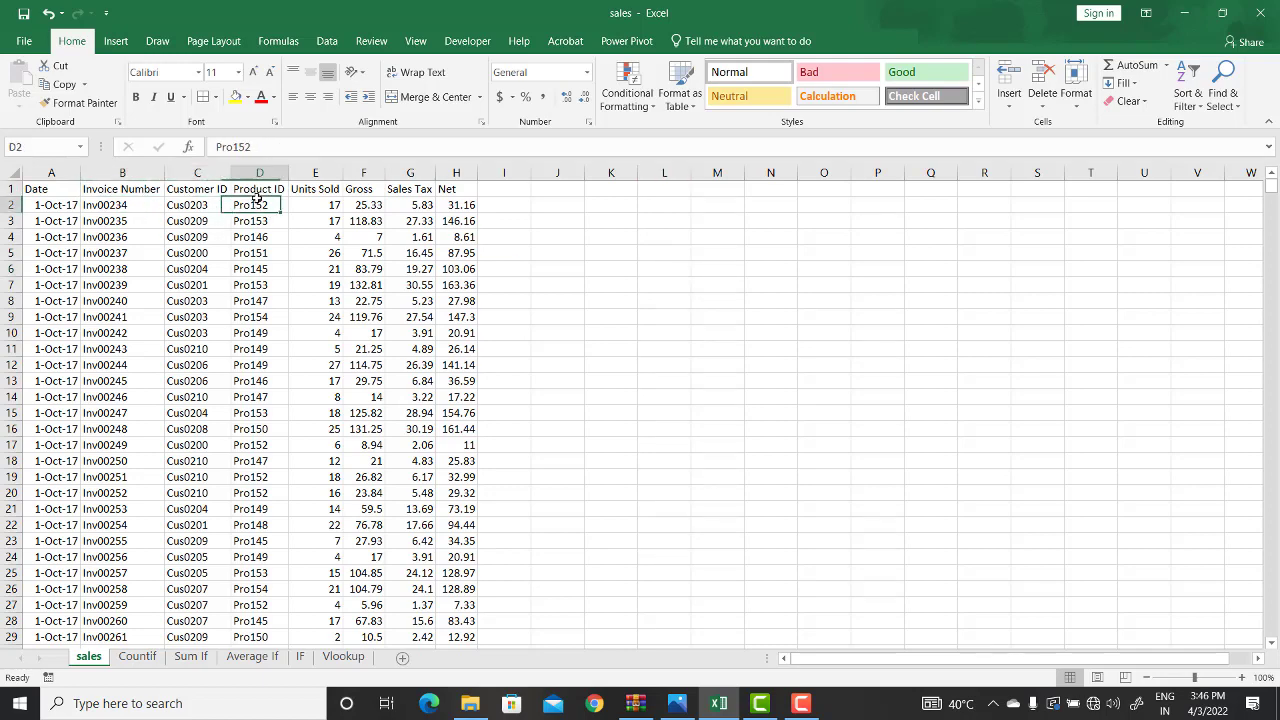
{"action": "left_click", "coordinate": [326, 204]}
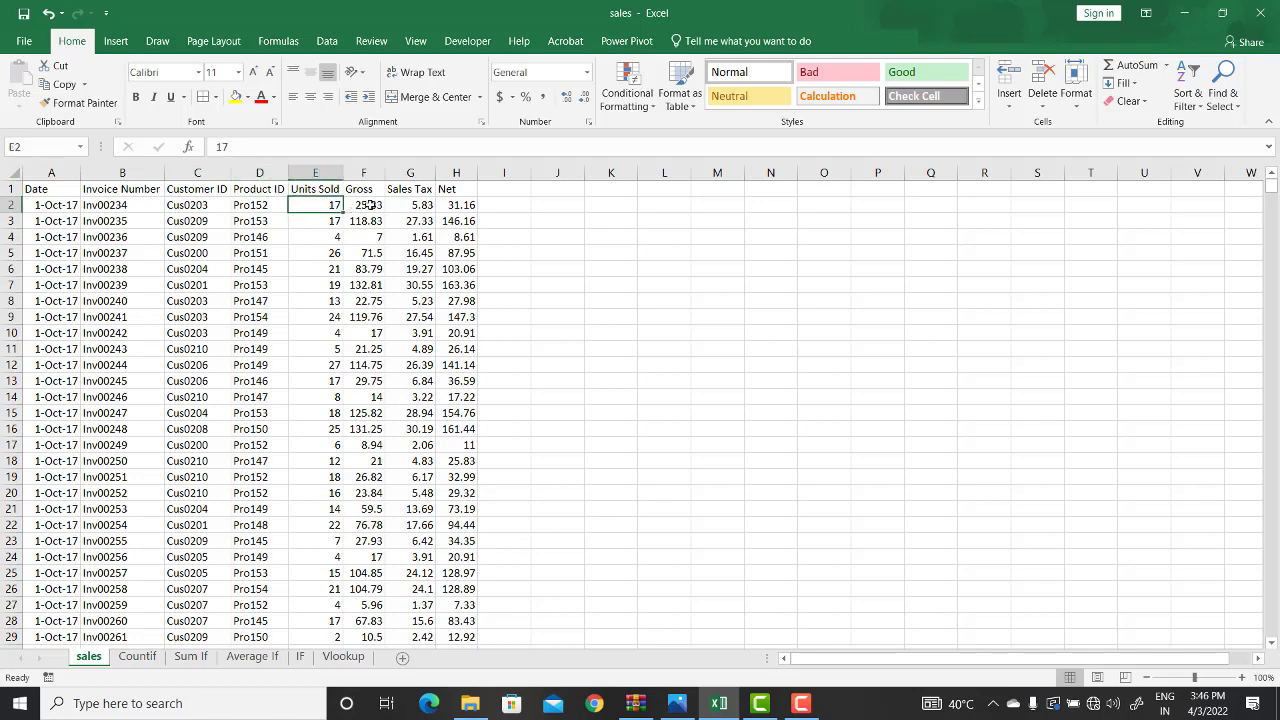
{"action": "left_click", "coordinate": [369, 205]}
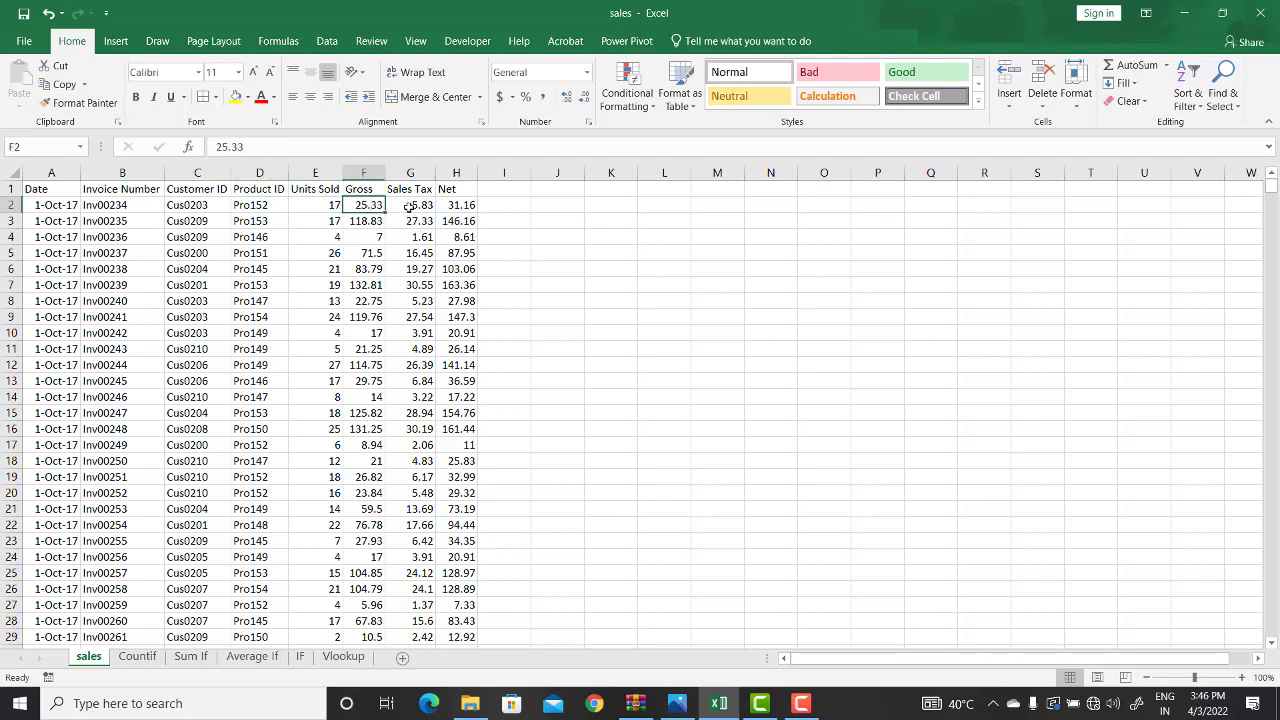
{"action": "left_click", "coordinate": [410, 205]}
{"action": "left_click", "coordinate": [463, 207]}
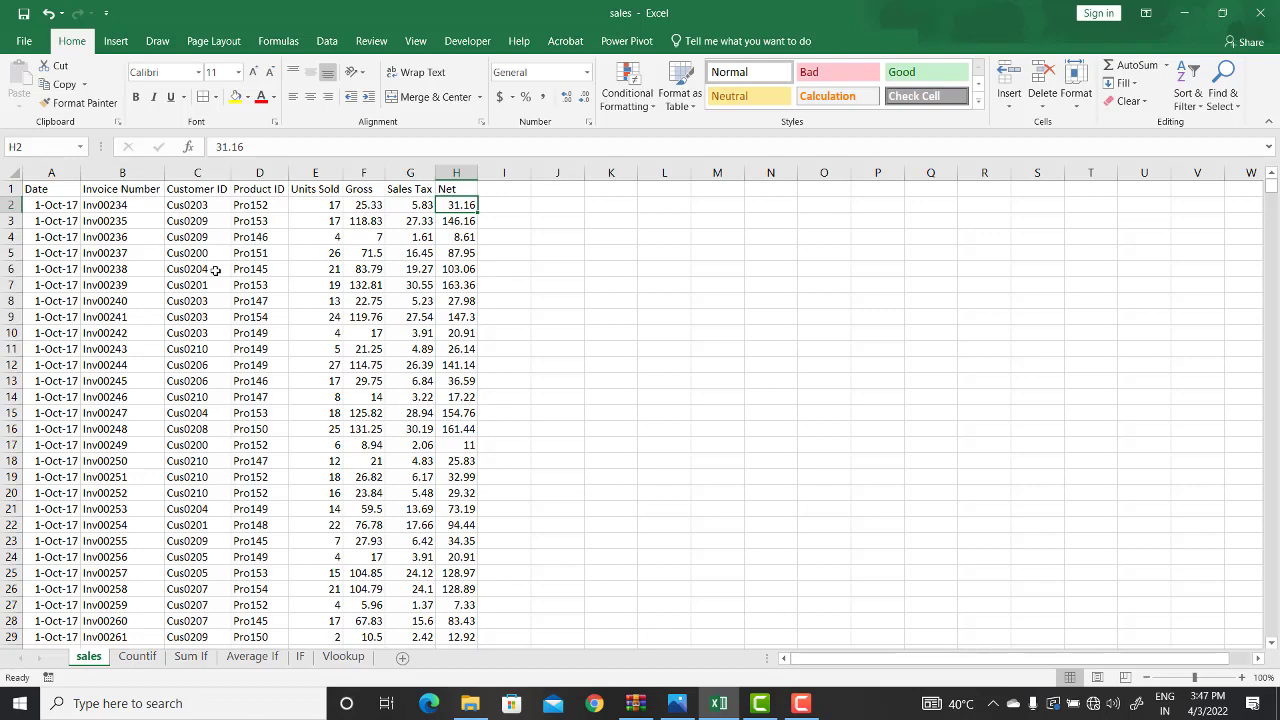
Convert the sales data range A1:H3466 into a table with headers.
{"action": "left_click", "coordinate": [207, 238]}
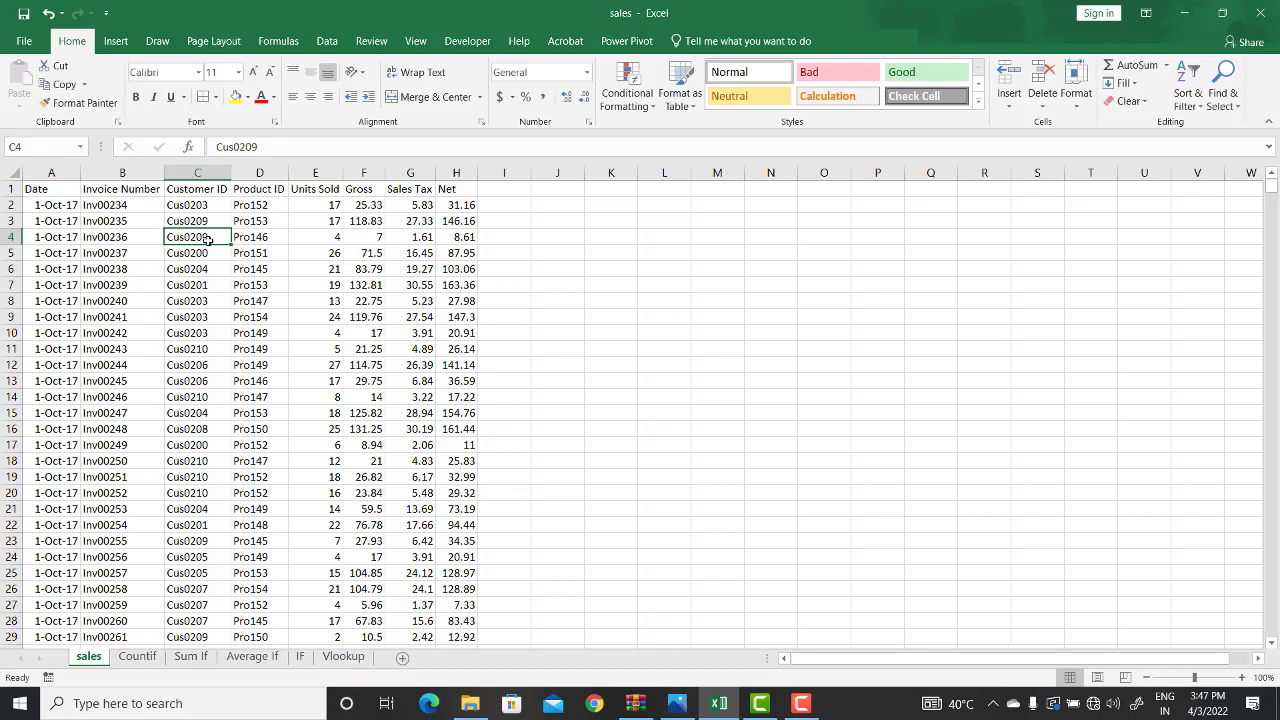
{"action": "left_click", "coordinate": [188, 263]}
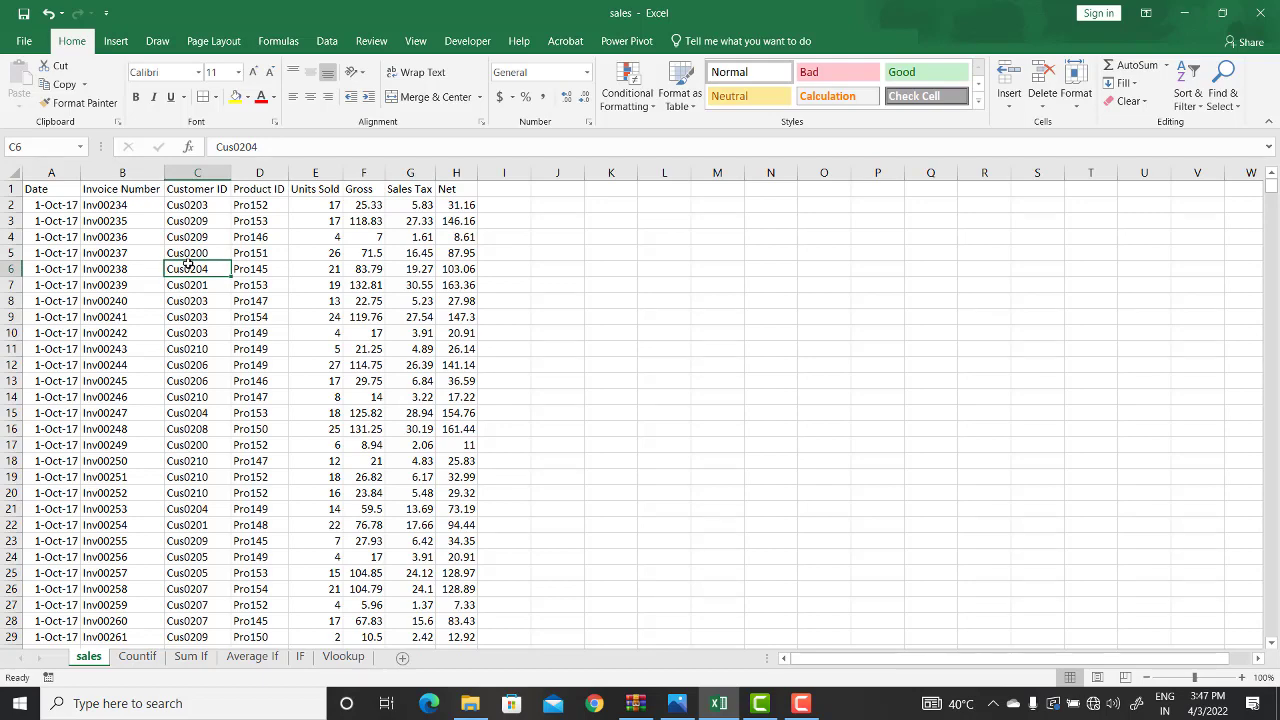
{"action": "key", "text": "ctrl+t"}
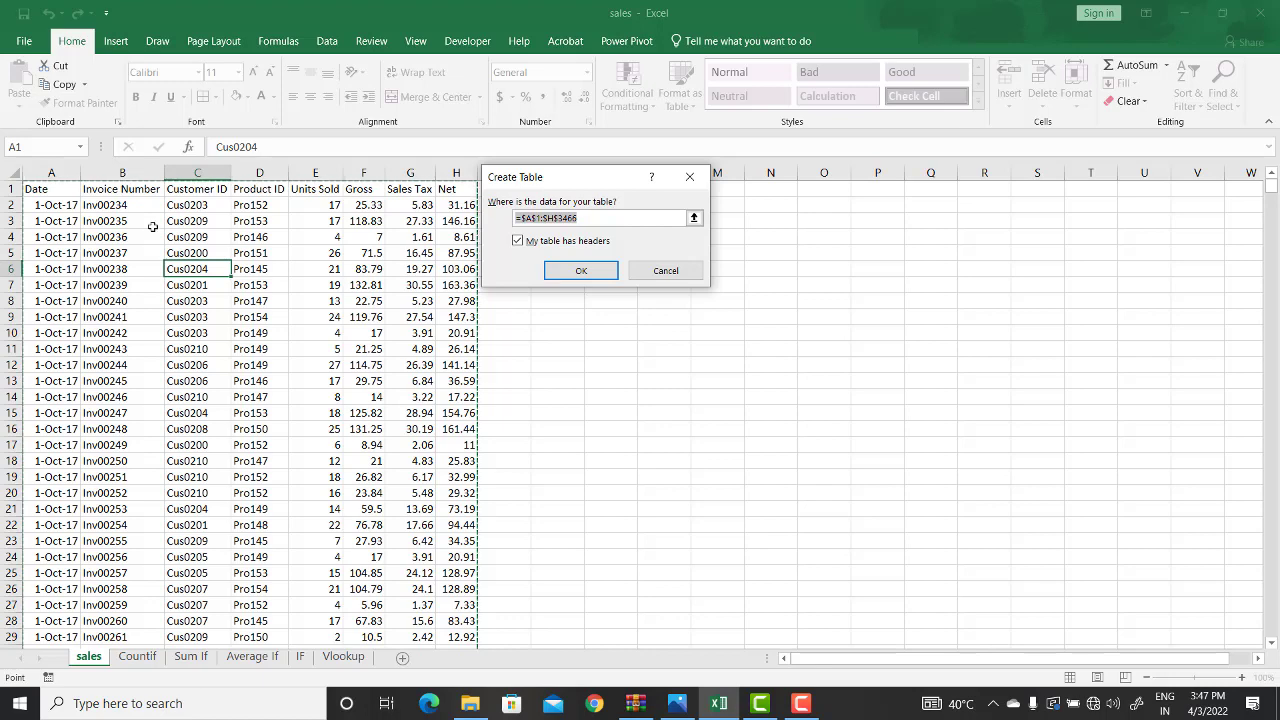
{"action": "left_click", "coordinate": [578, 272]}
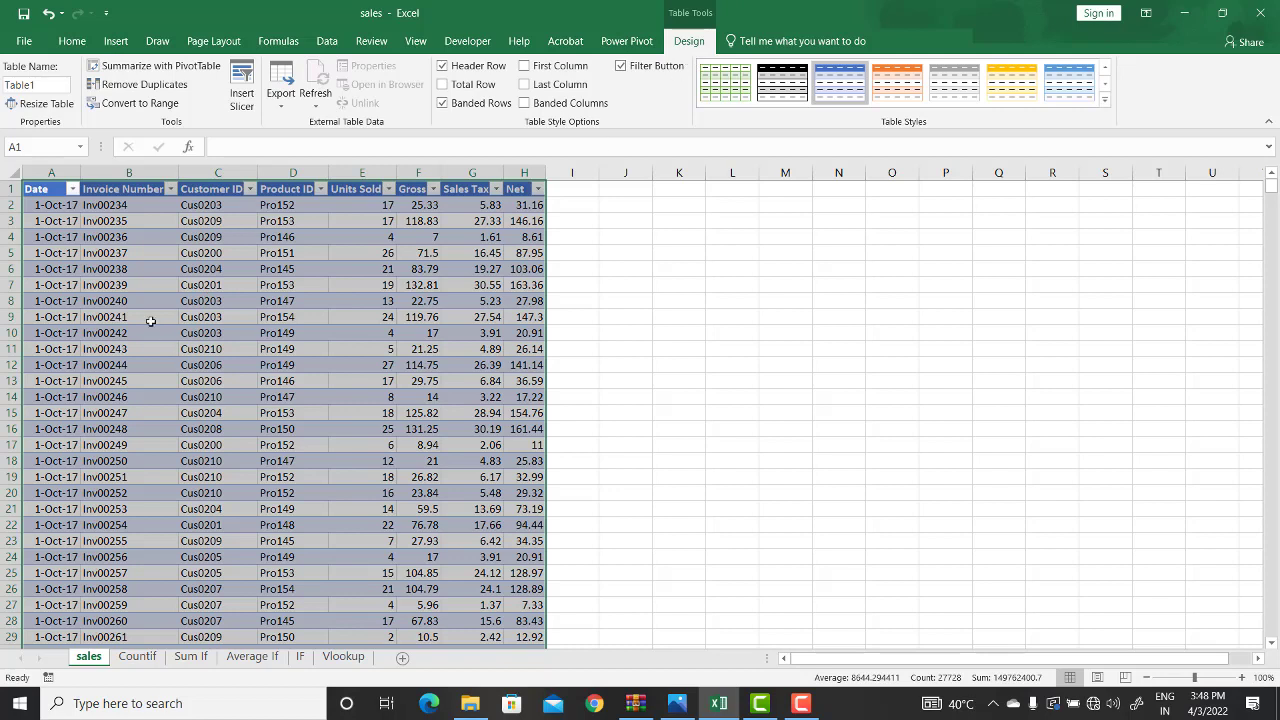
Name the new table Sales_Data.
{"action": "left_click", "coordinate": [38, 88]}
{"action": "key", "text": "BackSpace"}
{"action": "type", "text": "Sales_Data"}
{"action": "key", "text": "Return"}
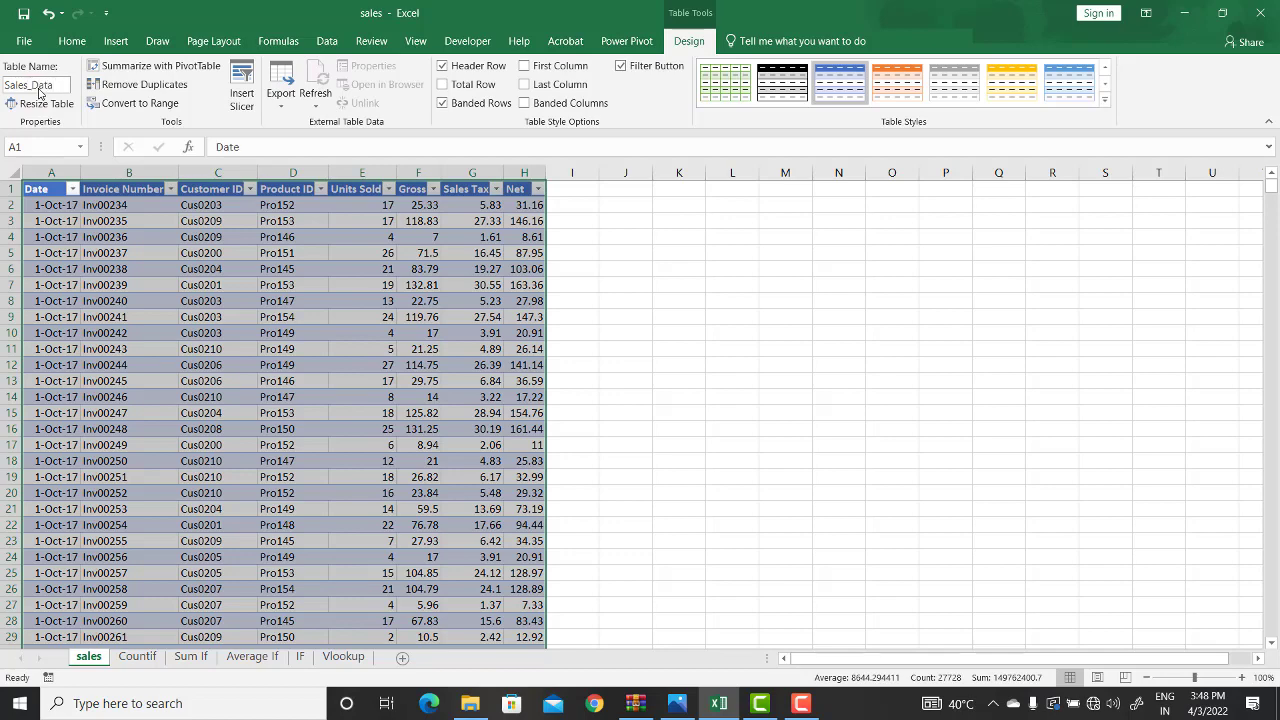
{"action": "left_click", "coordinate": [216, 430]}
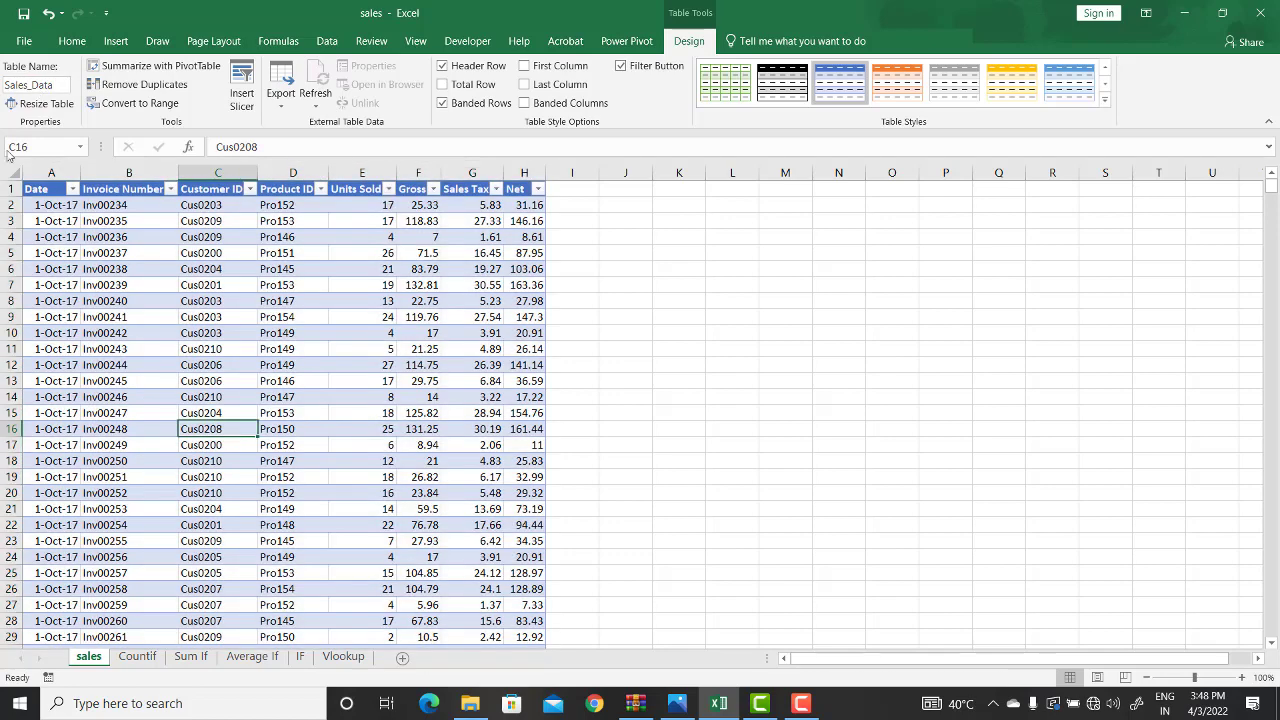
{"action": "left_click", "coordinate": [63, 85]}
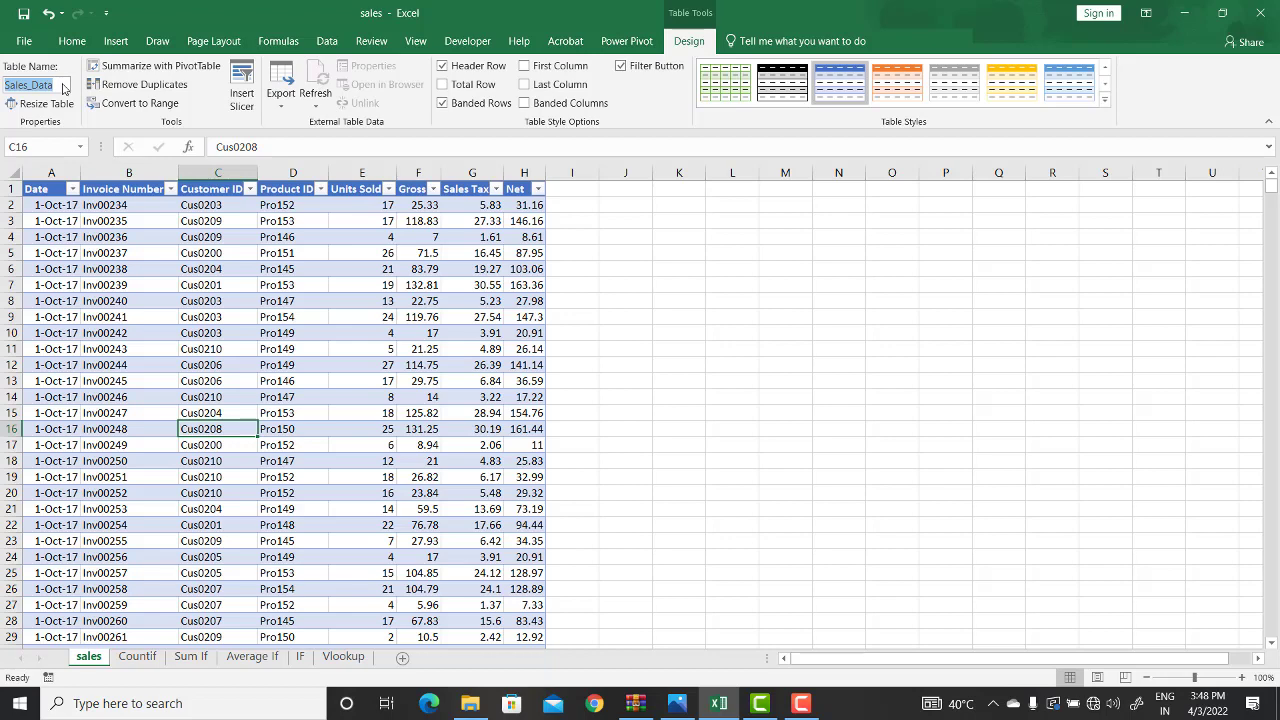
{"action": "left_click", "coordinate": [316, 360]}
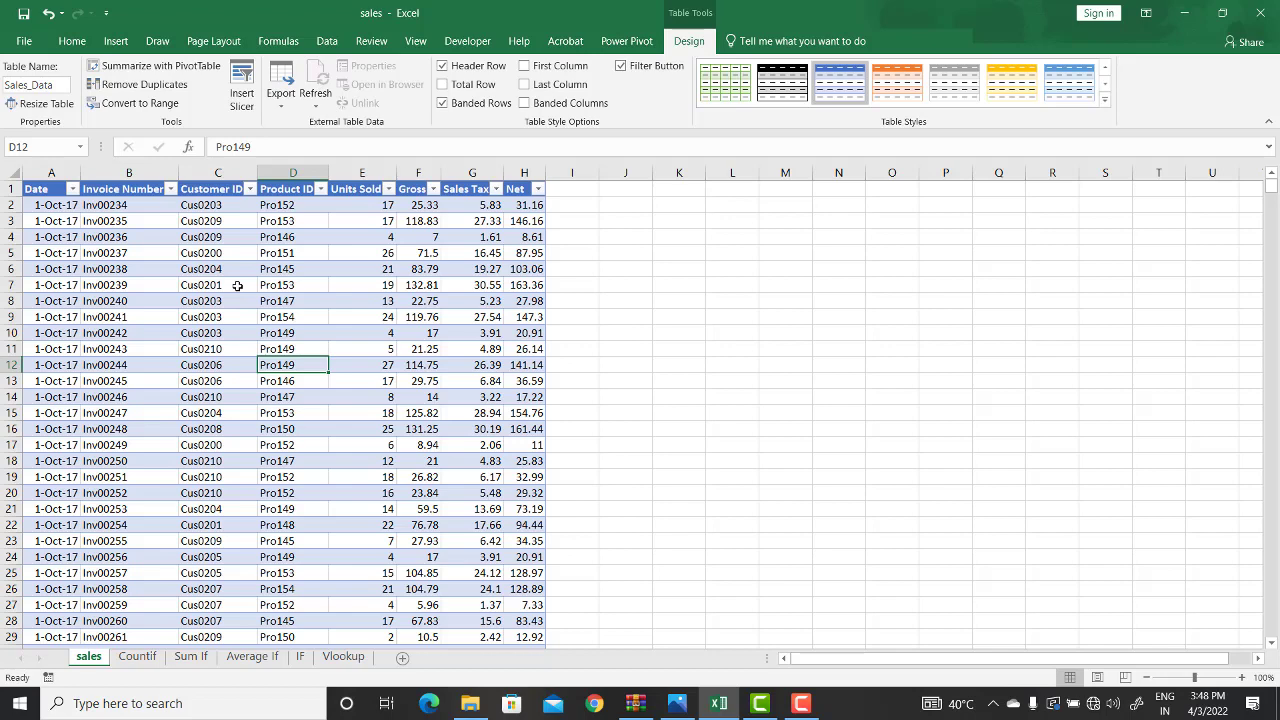
Add a Month column to the table by entering the header in cell I1, directly after Net.
{"action": "left_click", "coordinate": [60, 206]}
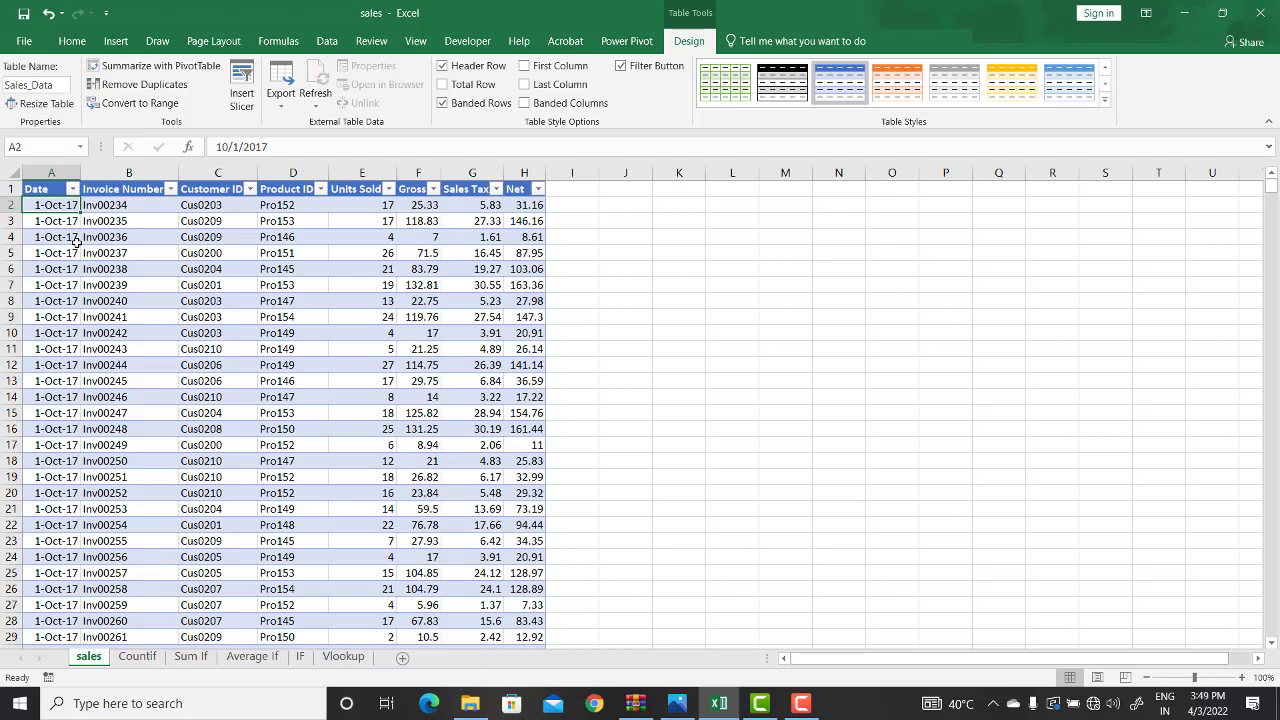
{"action": "left_click", "coordinate": [590, 190]}
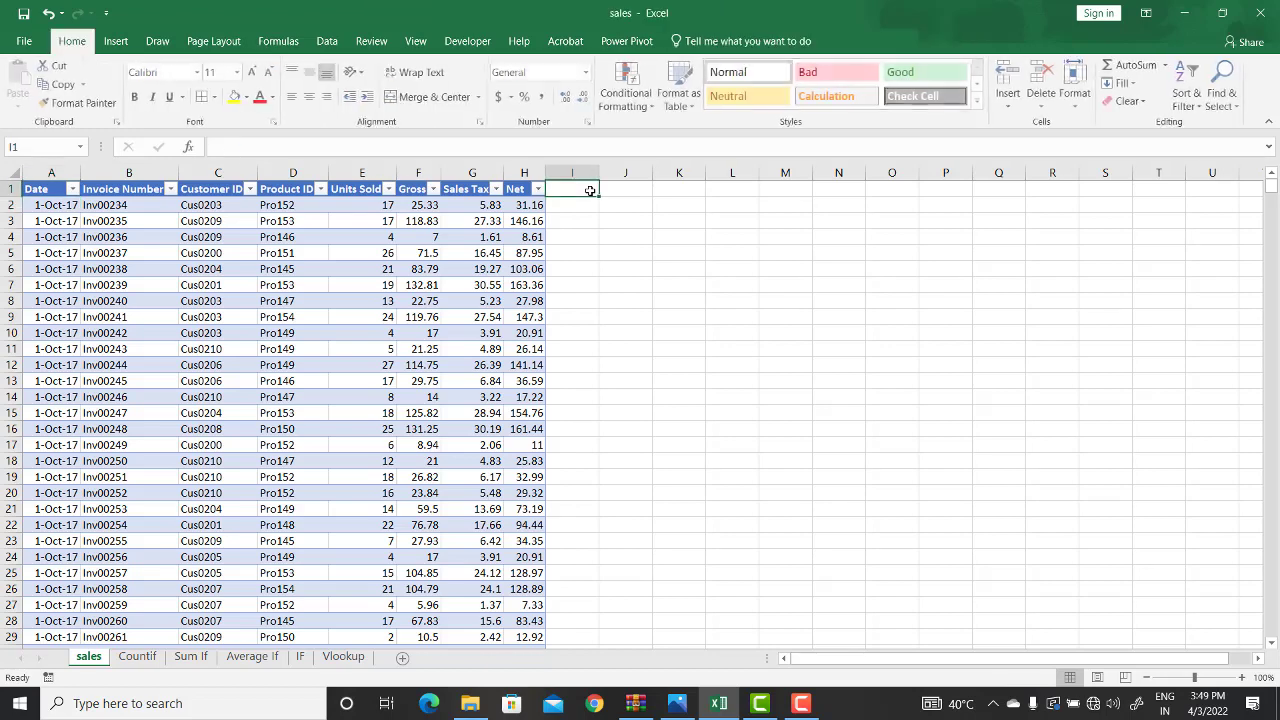
{"action": "type", "text": "MOn"}
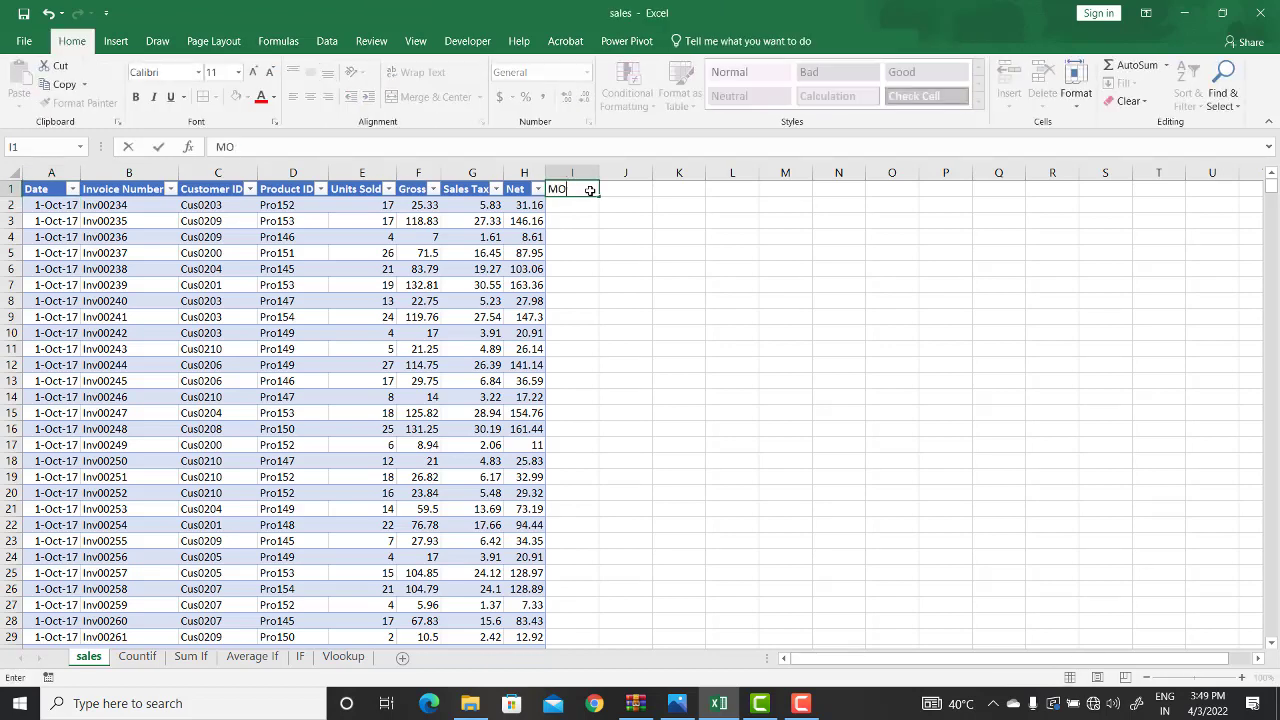
{"action": "key", "text": "BackSpace"}
{"action": "type", "text": "onth"}
{"action": "key", "text": "Return"}
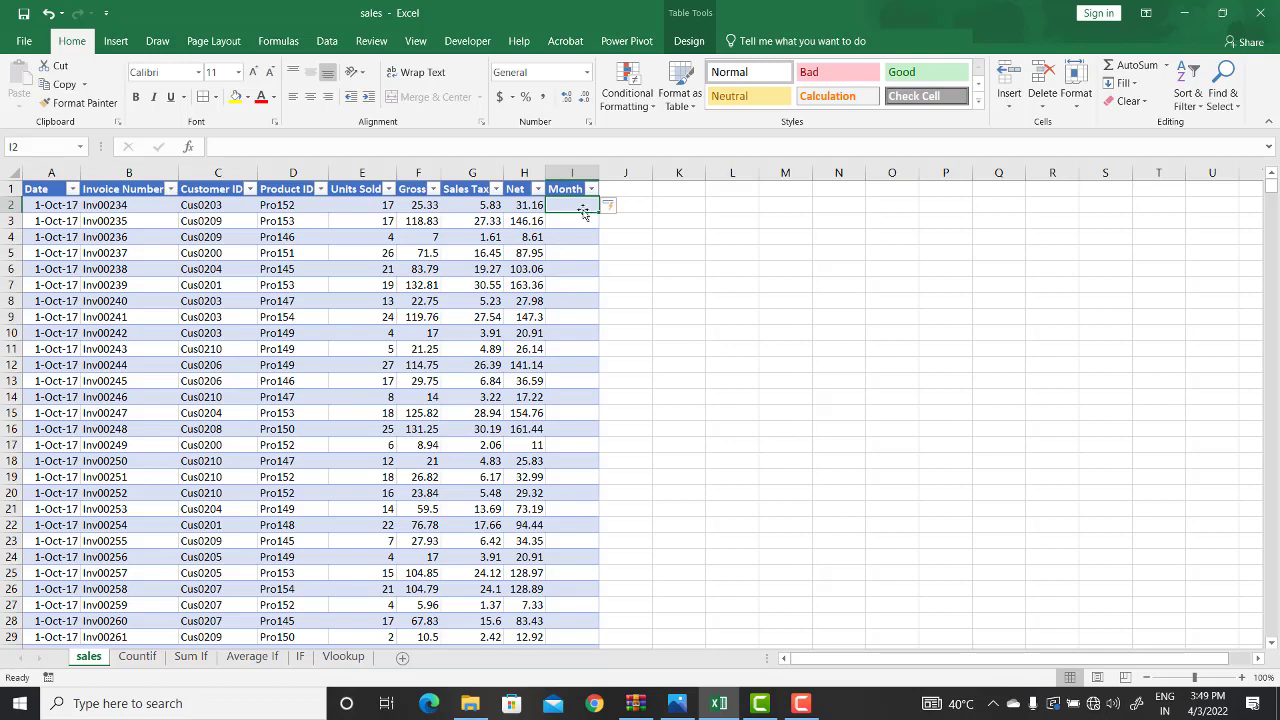
{"action": "type", "text": "=text"}
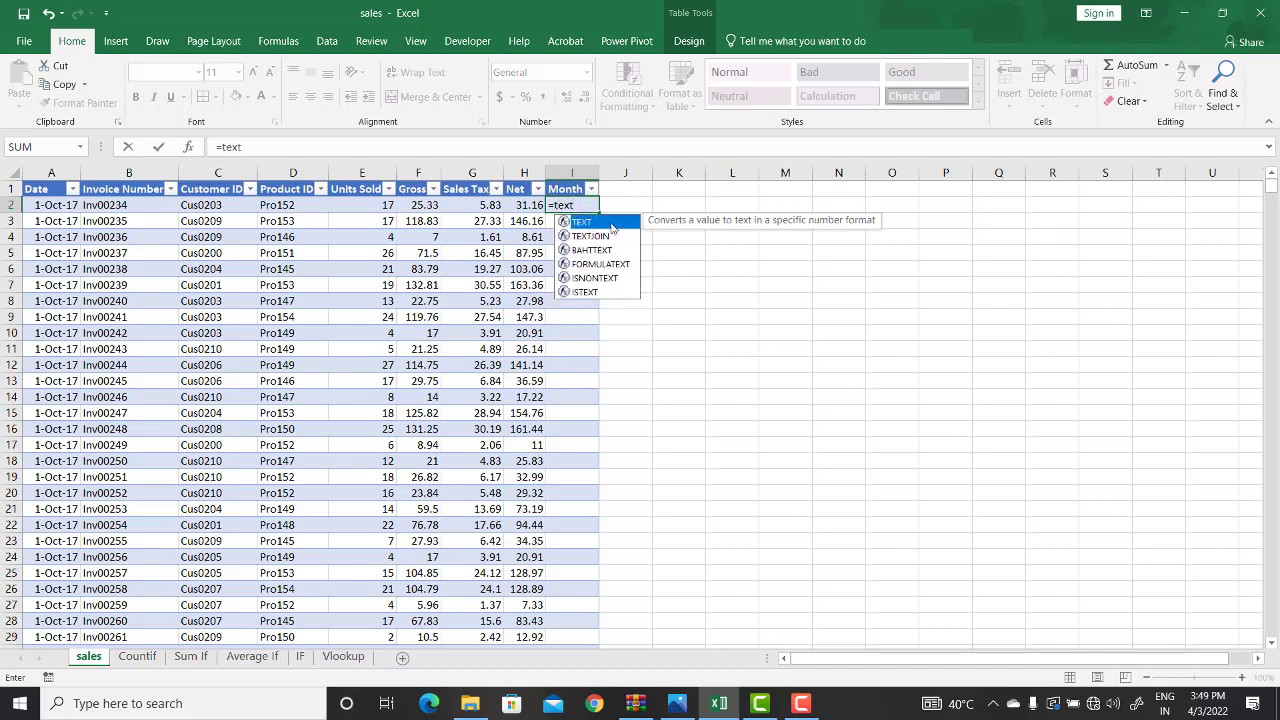
{"action": "type", "text": "("}
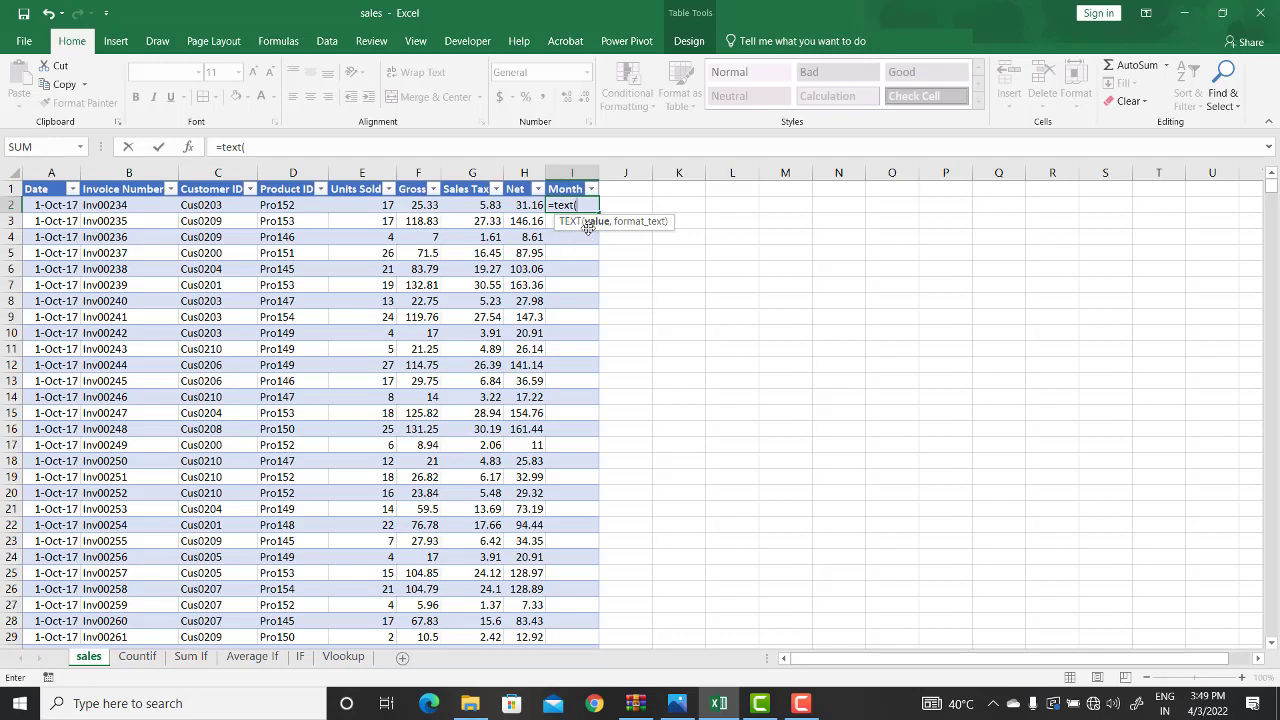
{"action": "left_click", "coordinate": [51, 206]}
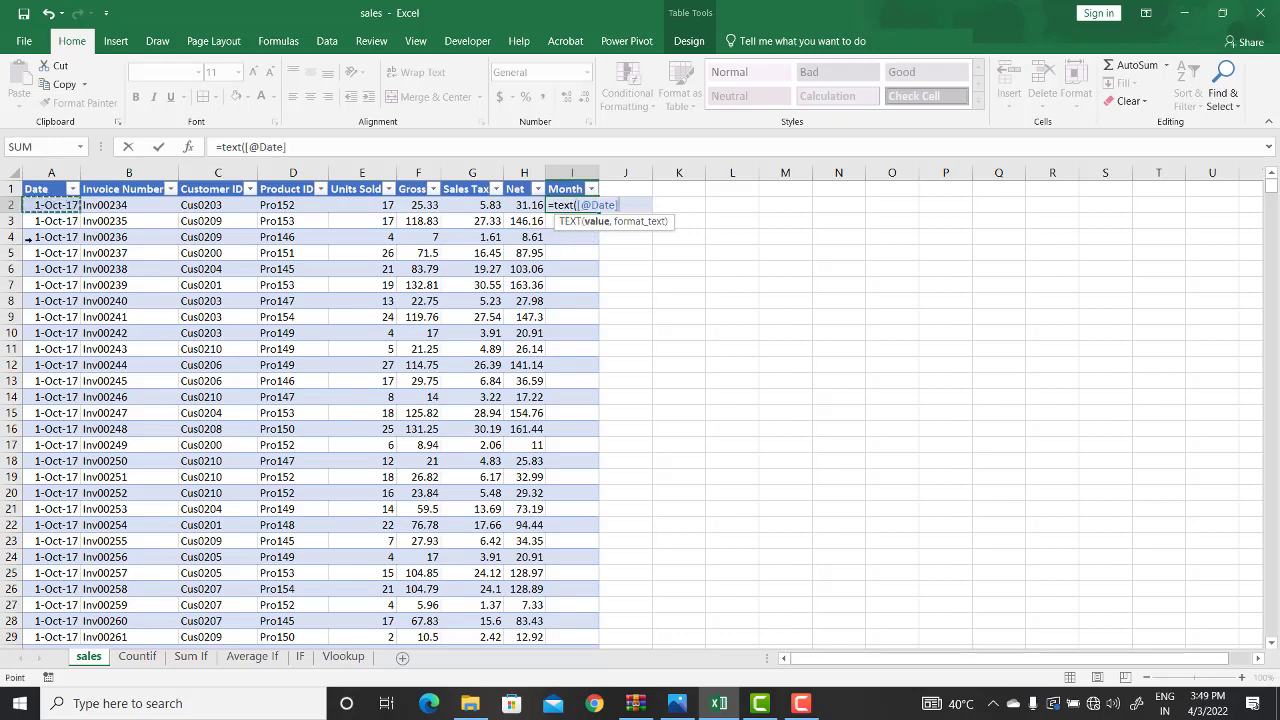
{"action": "type", "text": ","}
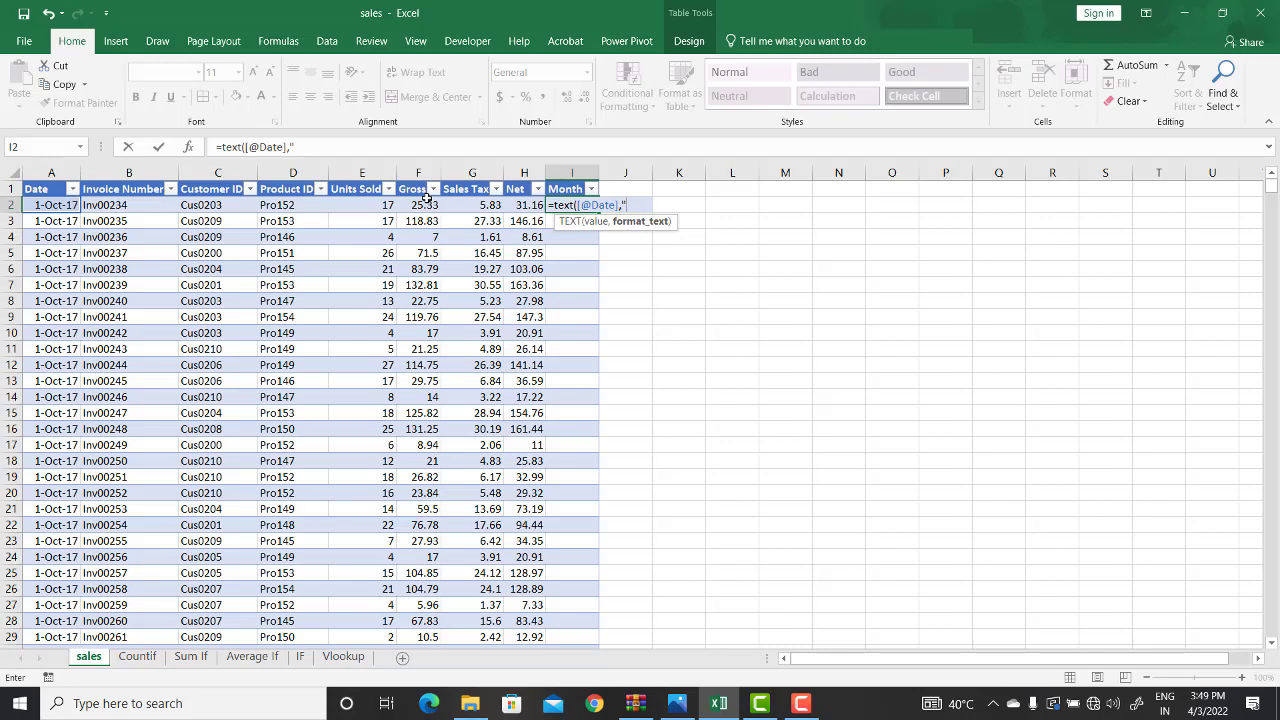
{"action": "type", "text": "\"mmm"}
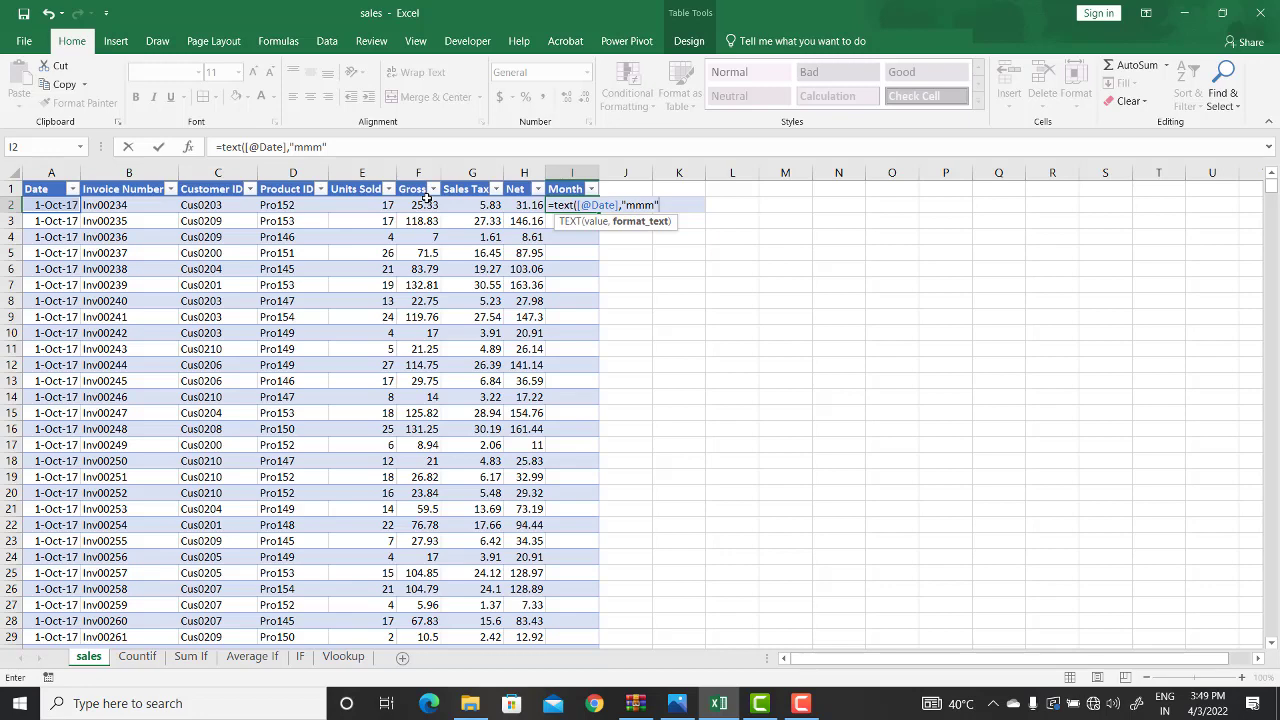
{"action": "type", "text": ")"}
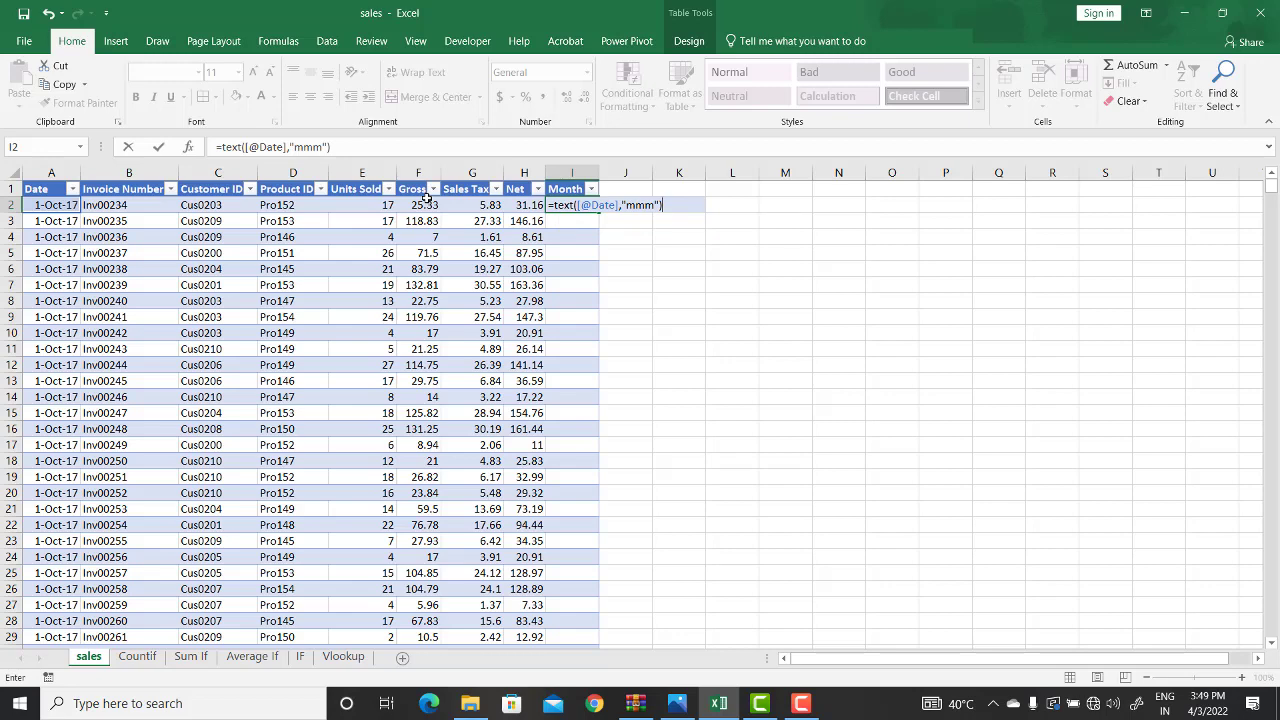
{"action": "key", "text": "Return"}
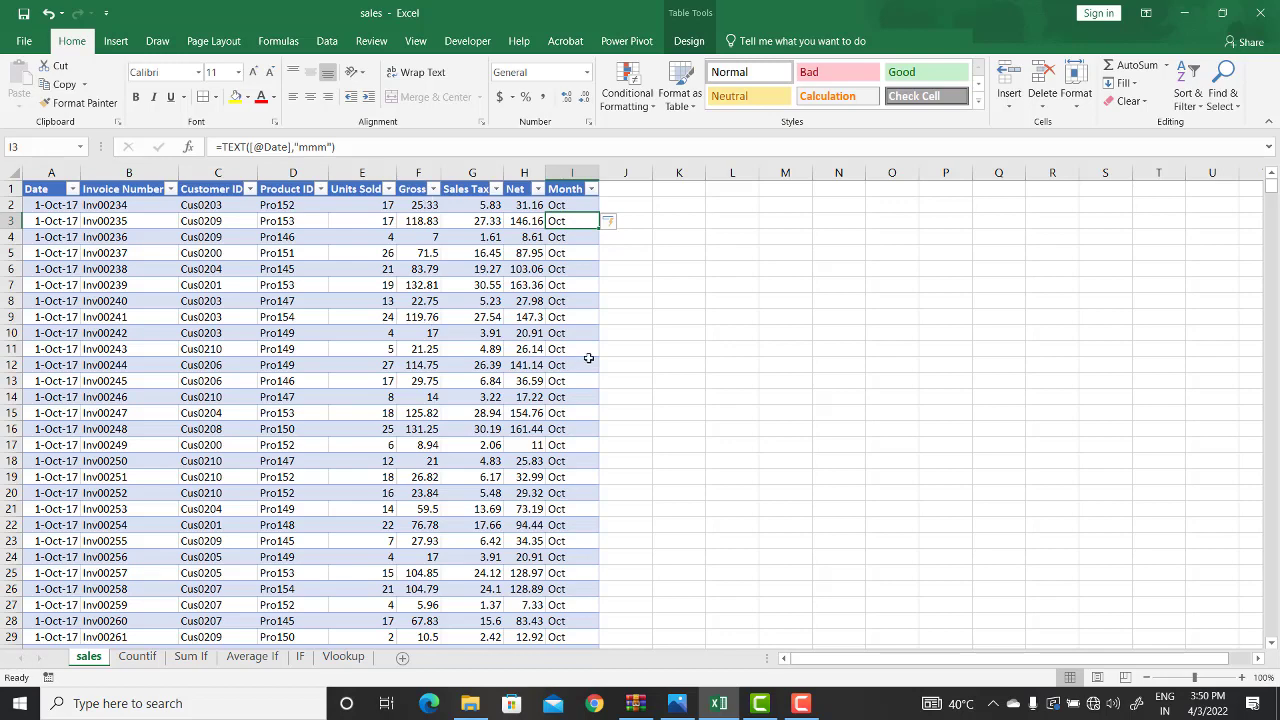
Check the Month values down the table and the distinct months offered in that column's filter.
{"action": "scroll", "coordinate": [579, 368], "scroll_direction": "down", "scroll_amount": 20}
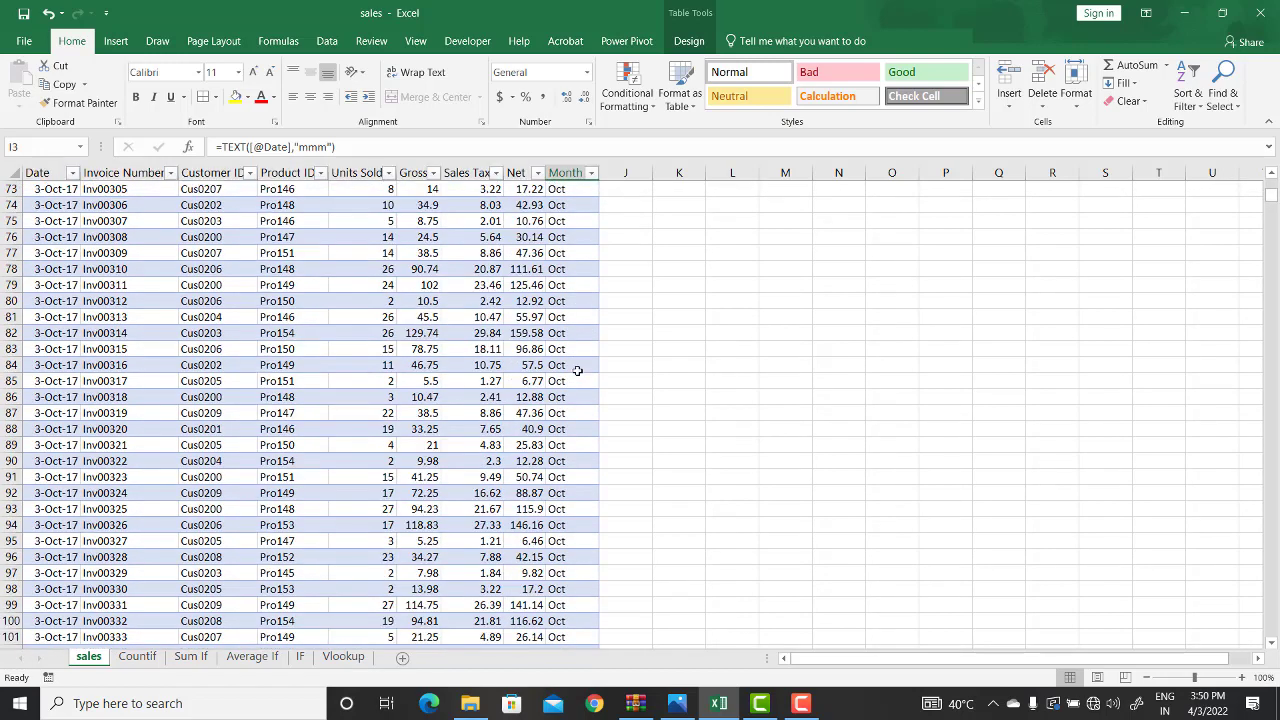
{"action": "scroll", "coordinate": [574, 375], "scroll_direction": "down", "scroll_amount": 20}
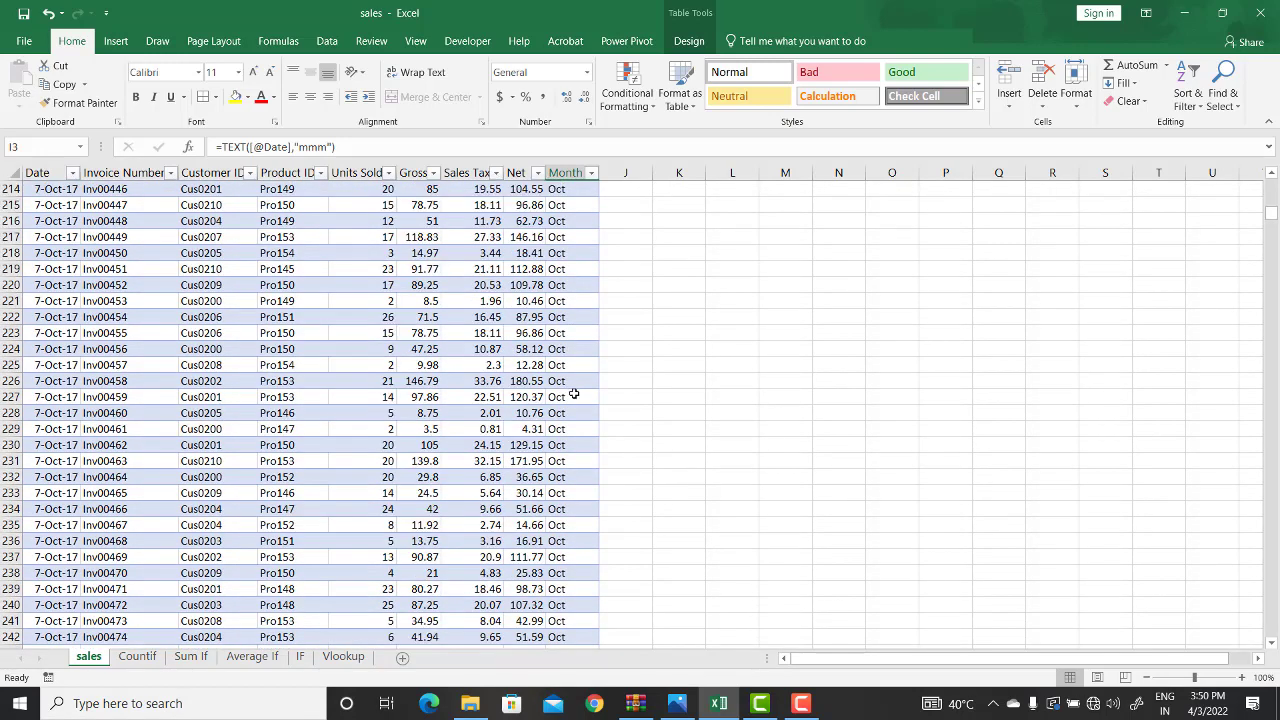
{"action": "scroll", "coordinate": [574, 393], "scroll_direction": "up", "scroll_amount": 20}
{"action": "scroll", "coordinate": [574, 393], "scroll_direction": "up", "scroll_amount": 3}
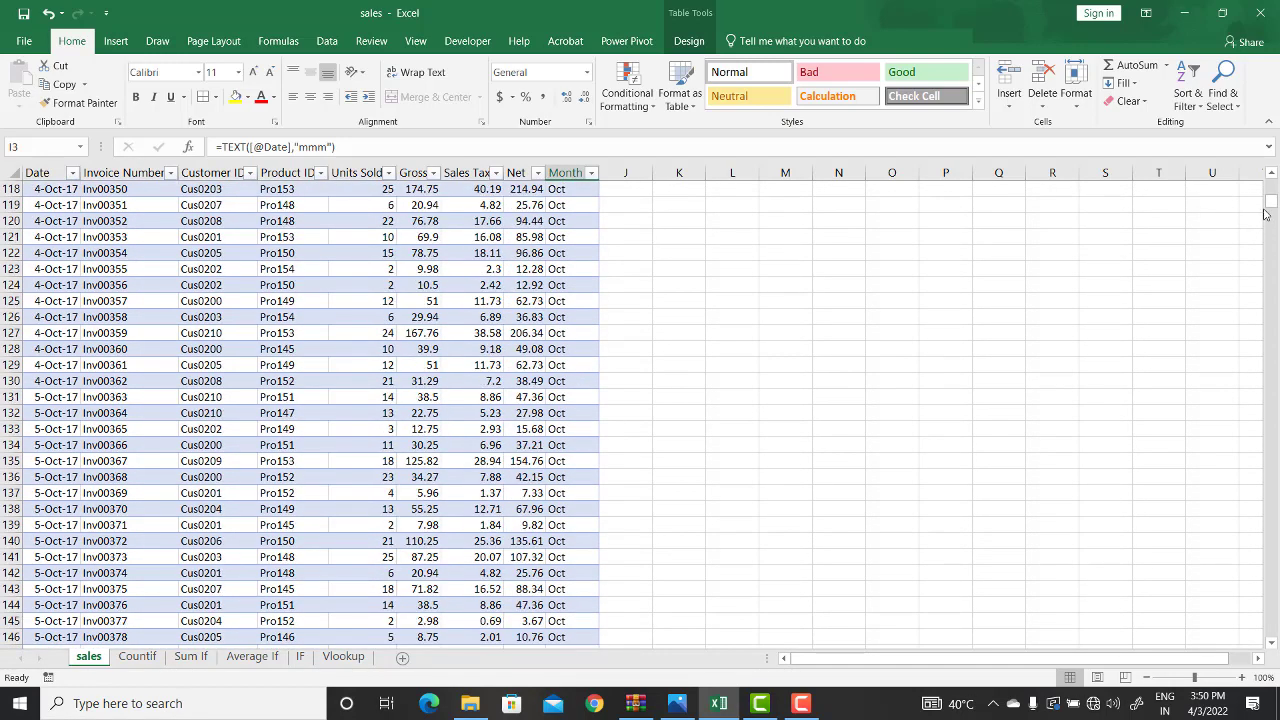
{"action": "left_click_drag", "start_coordinate": [1272, 204], "coordinate": [1272, 162]}
{"action": "left_click_drag", "start_coordinate": [350, 381], "coordinate": [350, 365]}
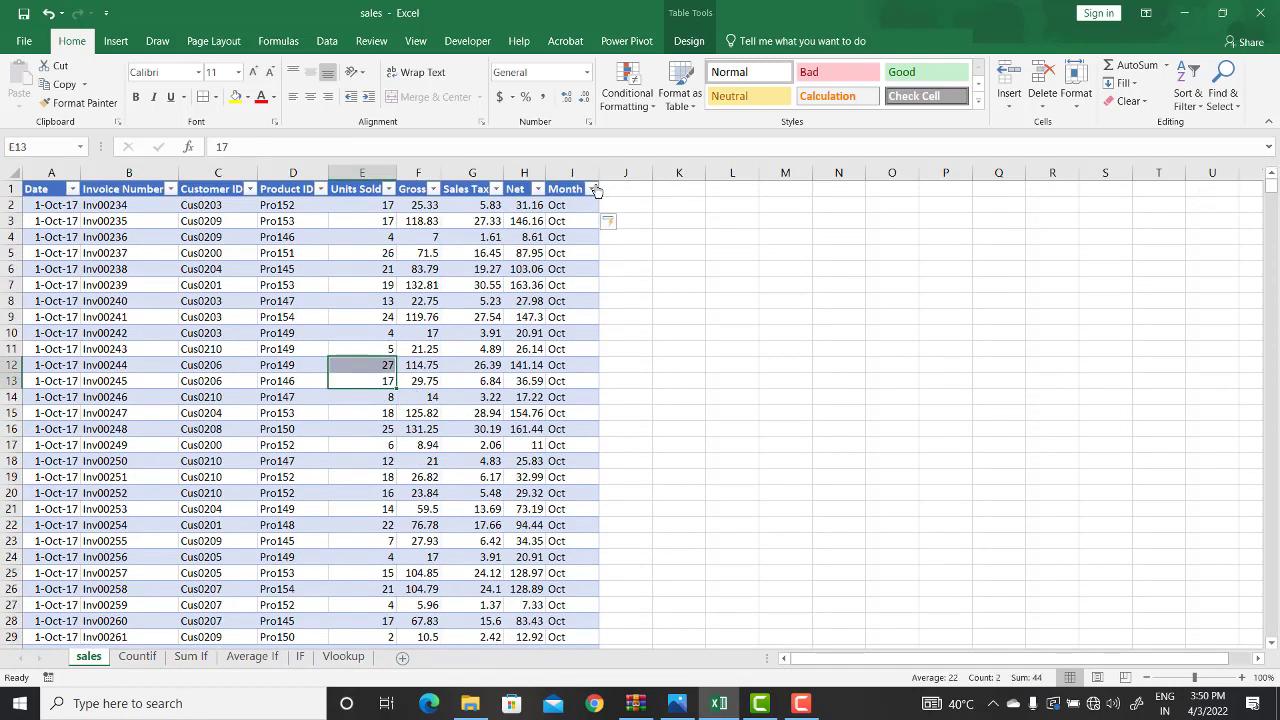
{"action": "left_click", "coordinate": [591, 189]}
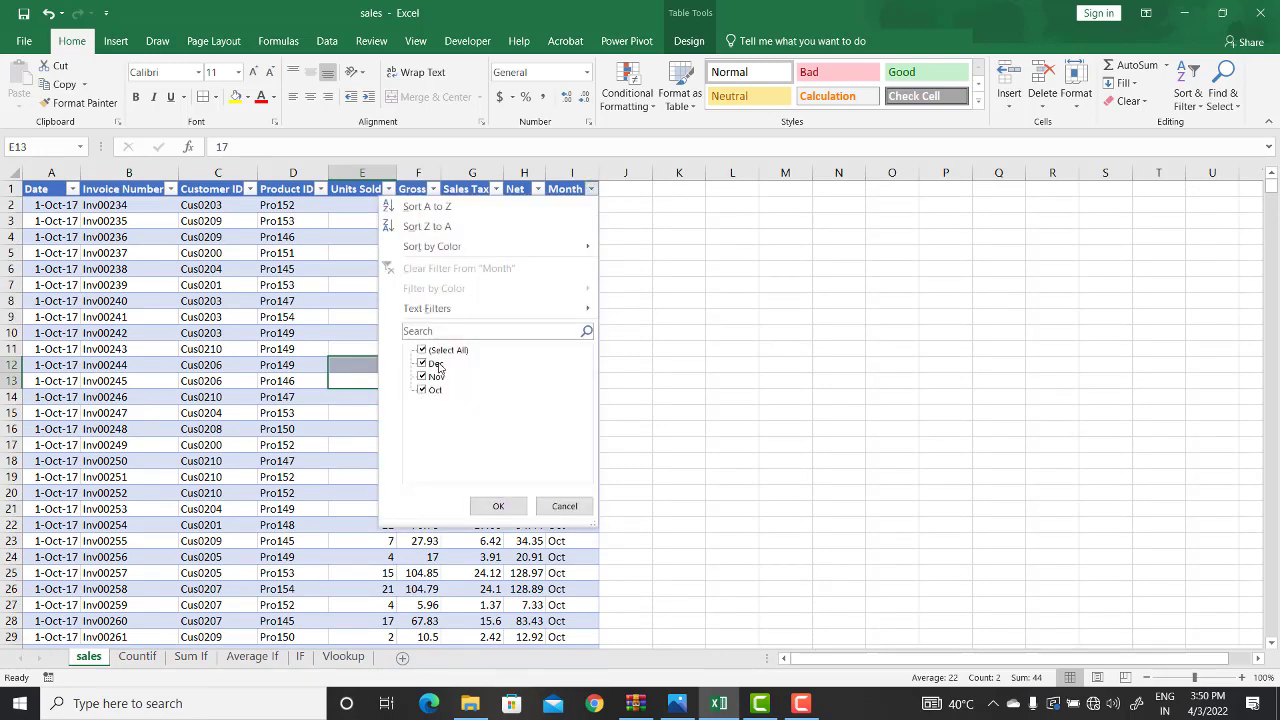
{"action": "left_click", "coordinate": [498, 506]}
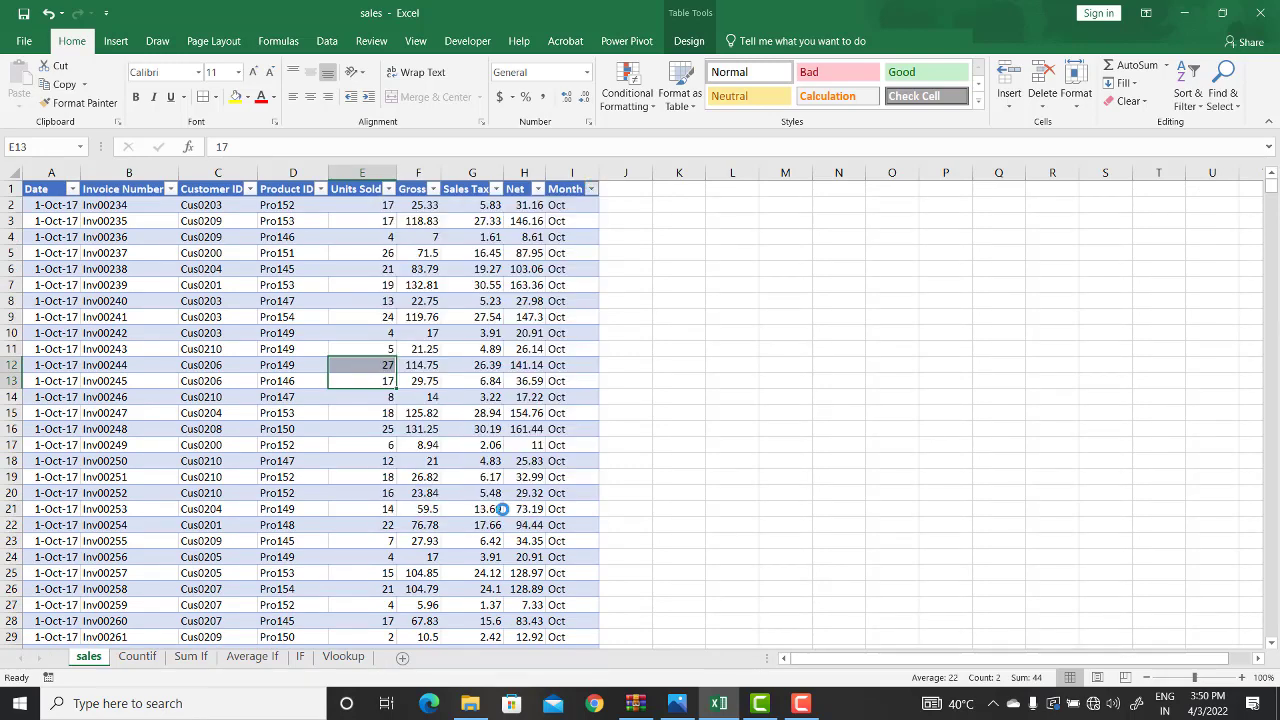
Change the Month column formula's format text to "mmmm" for full month names.
{"action": "left_click", "coordinate": [576, 210]}
{"action": "left_click", "coordinate": [327, 150]}
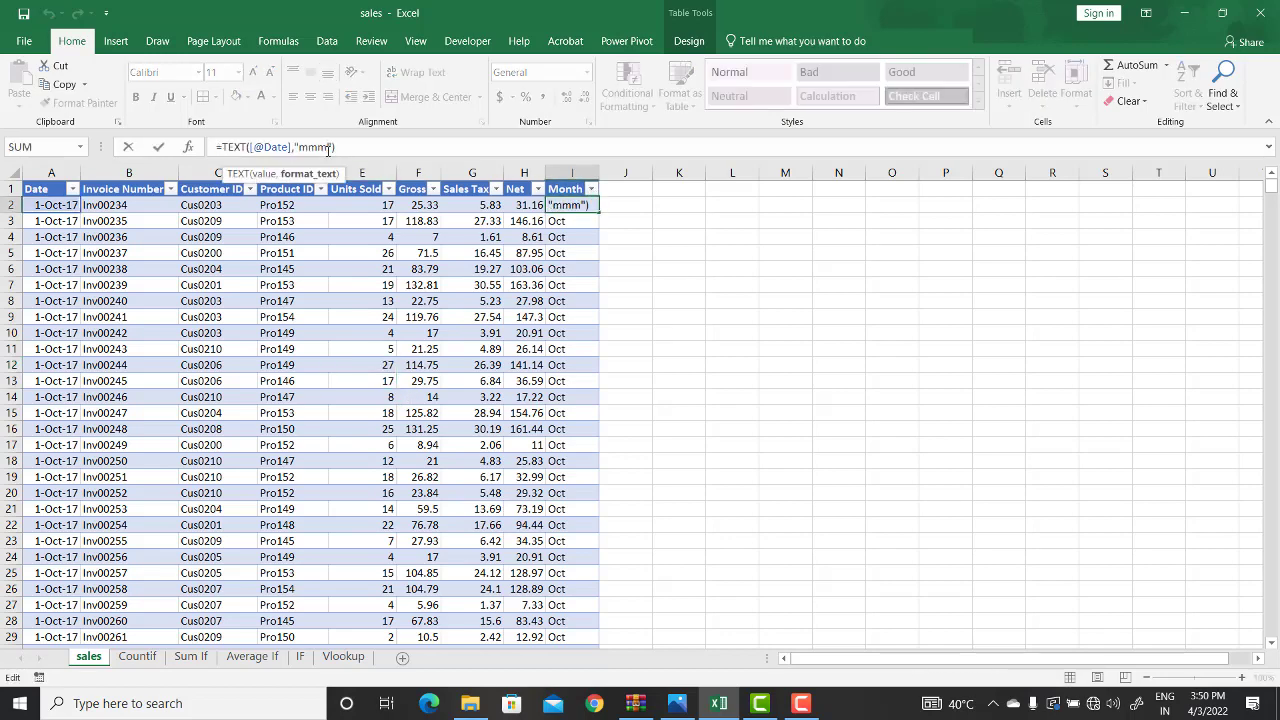
{"action": "type", "text": "m"}
{"action": "key", "text": "Return"}
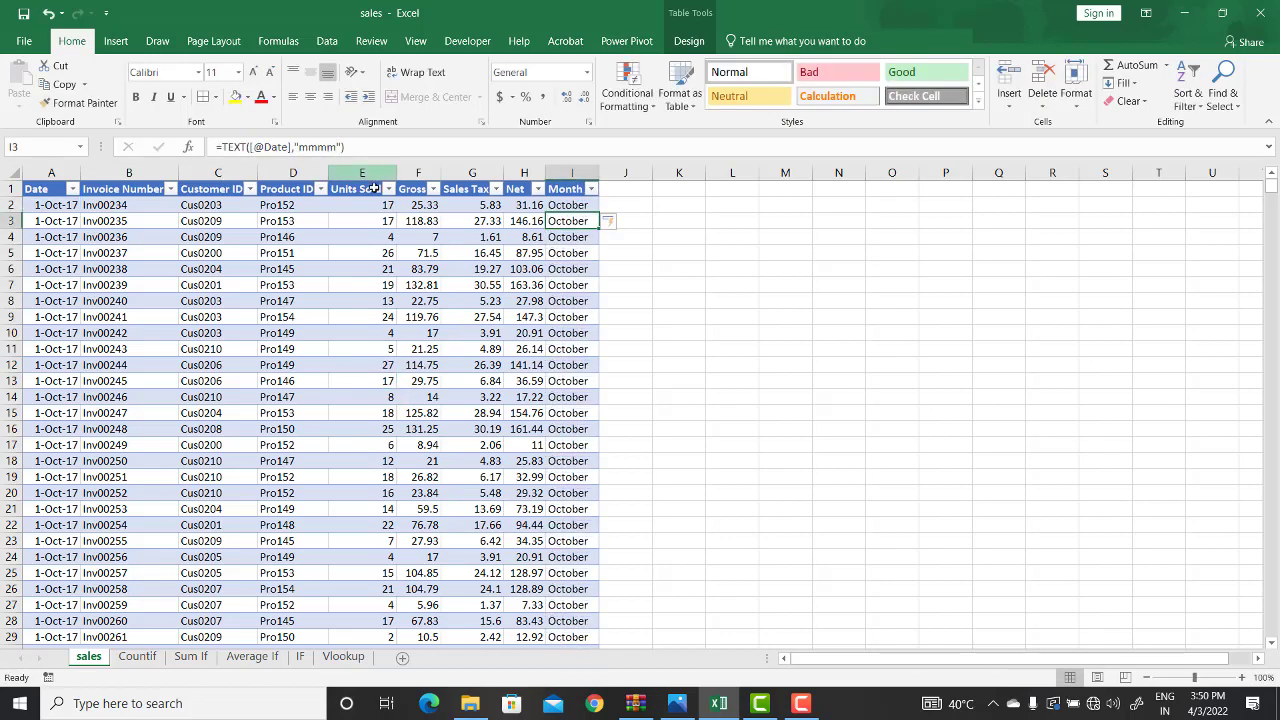
Return the Month column formula's format text to "mmm" for abbreviated month names.
{"action": "left_click", "coordinate": [570, 205]}
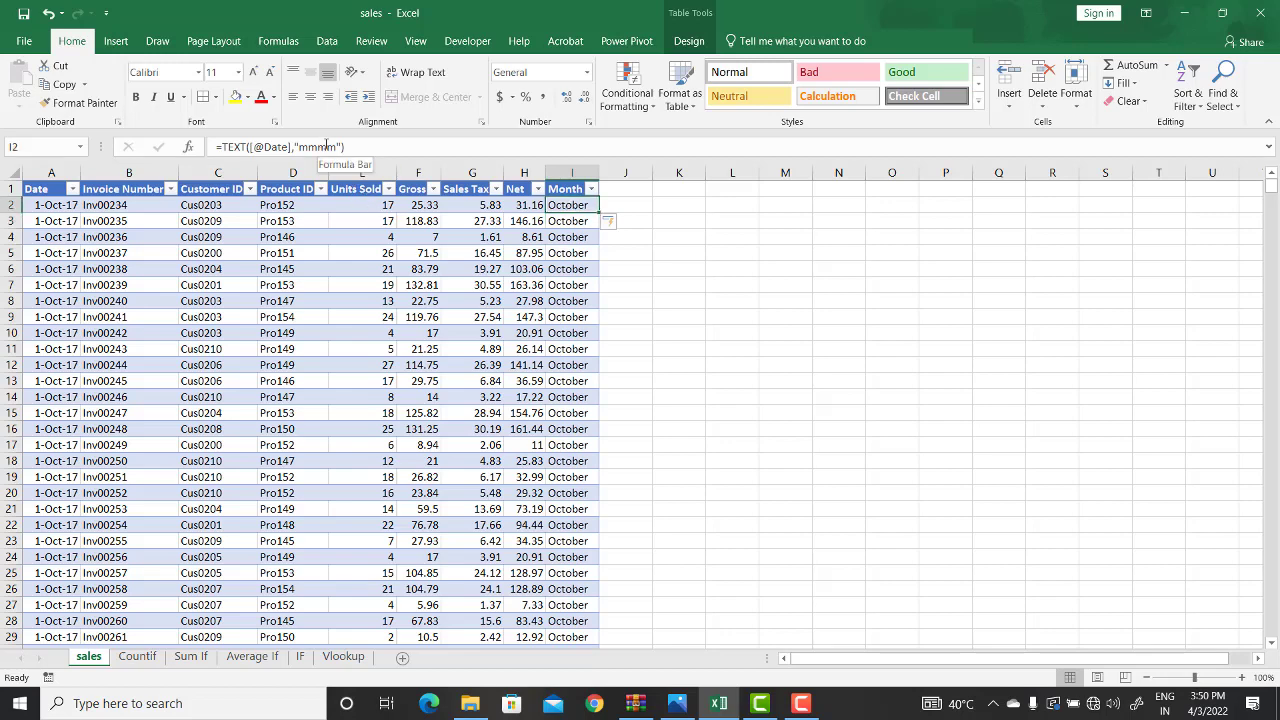
{"action": "left_click", "coordinate": [330, 147]}
{"action": "key", "text": "Return"}
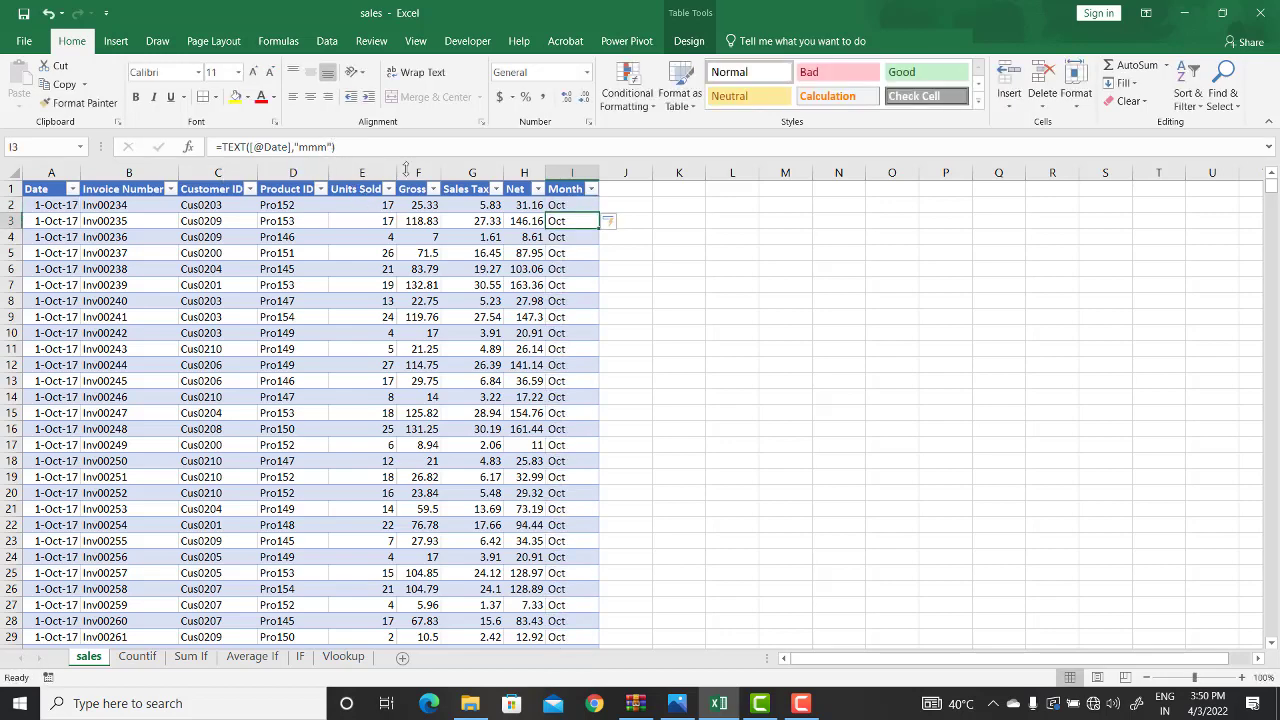
Add a column headed Year to the sales table in cell J1, next to the Month column.
{"action": "left_click", "coordinate": [612, 189]}
{"action": "type", "text": "Year"}
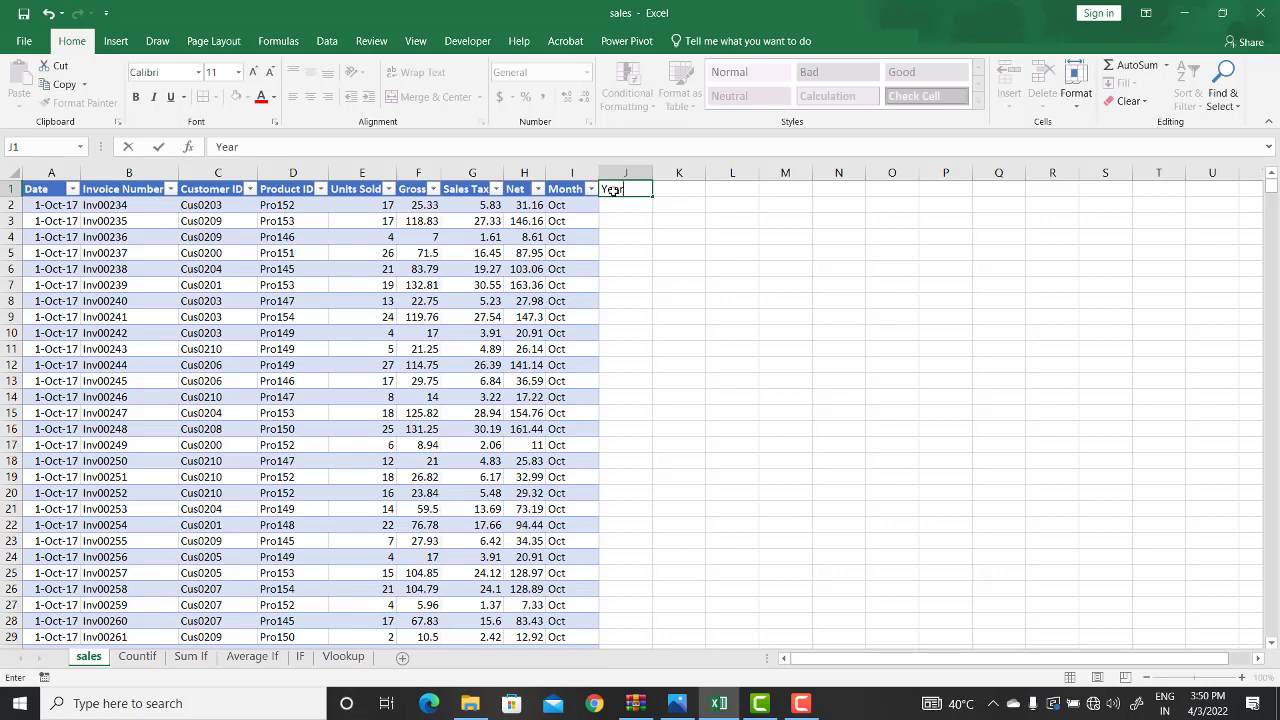
{"action": "key", "text": "Return"}
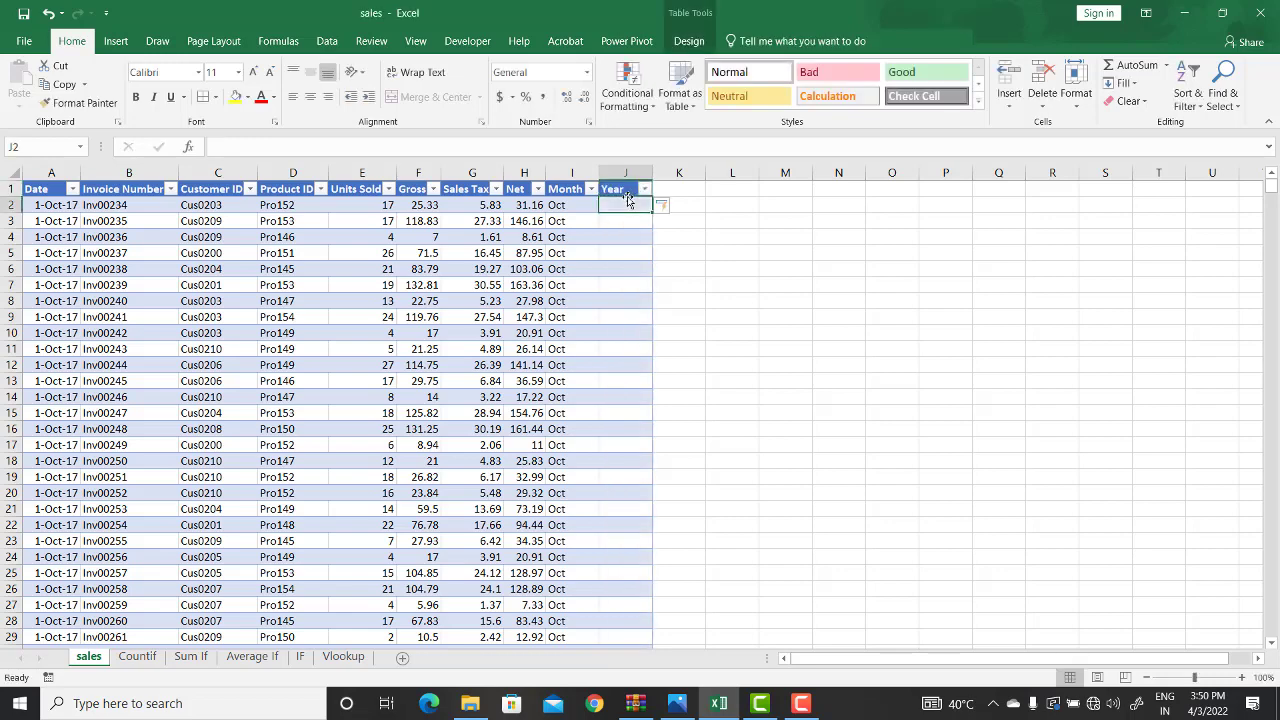
{"action": "type", "text": "=te"}
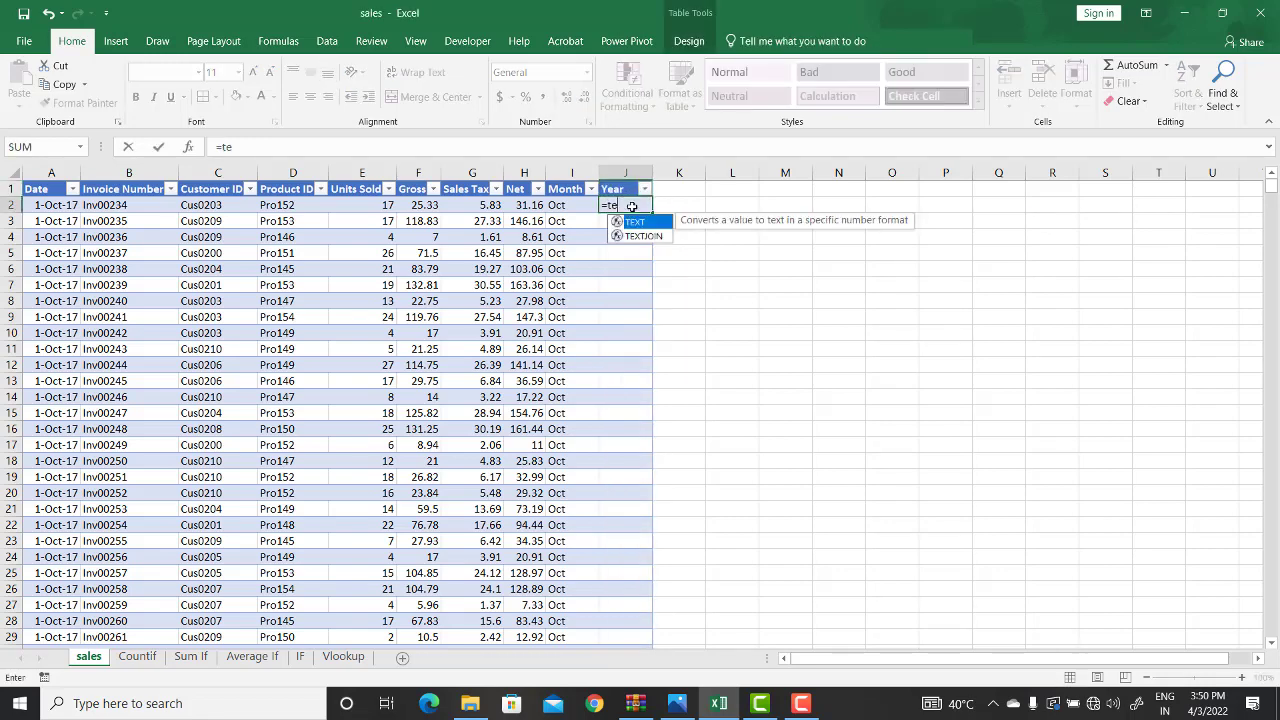
{"action": "type", "text": "xt("}
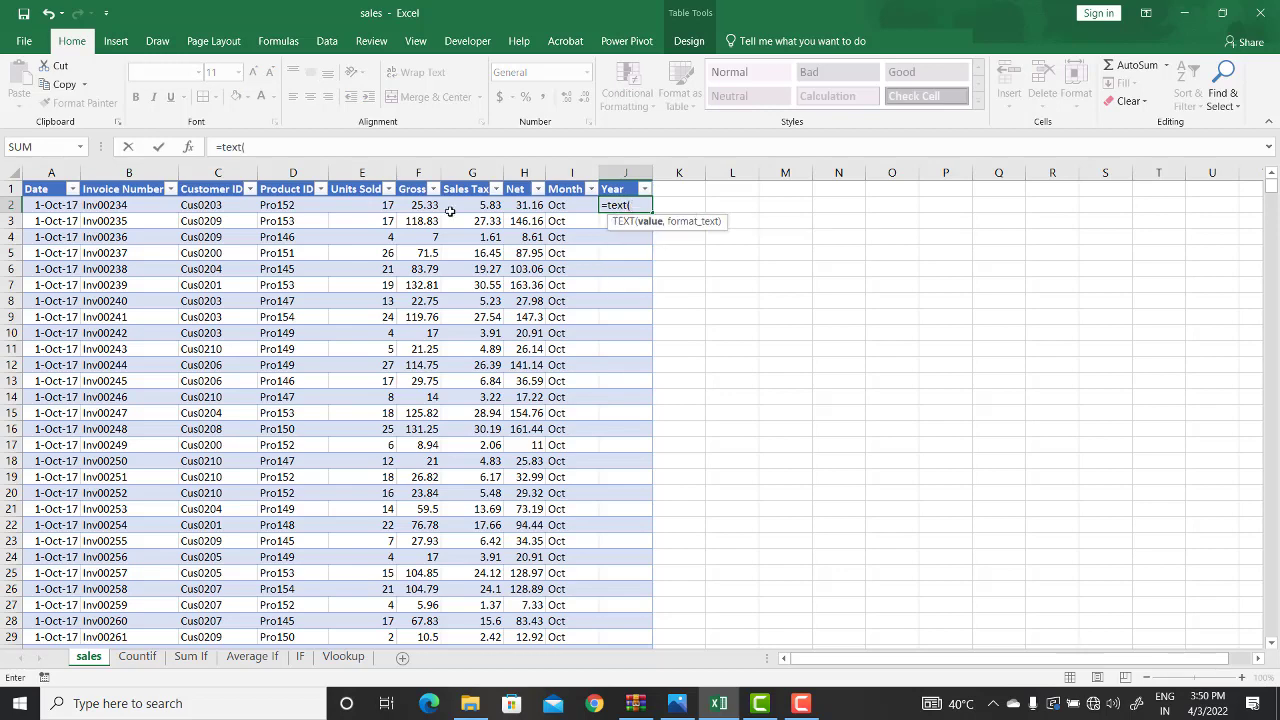
{"action": "left_click", "coordinate": [57, 203]}
{"action": "type", "text": ","}
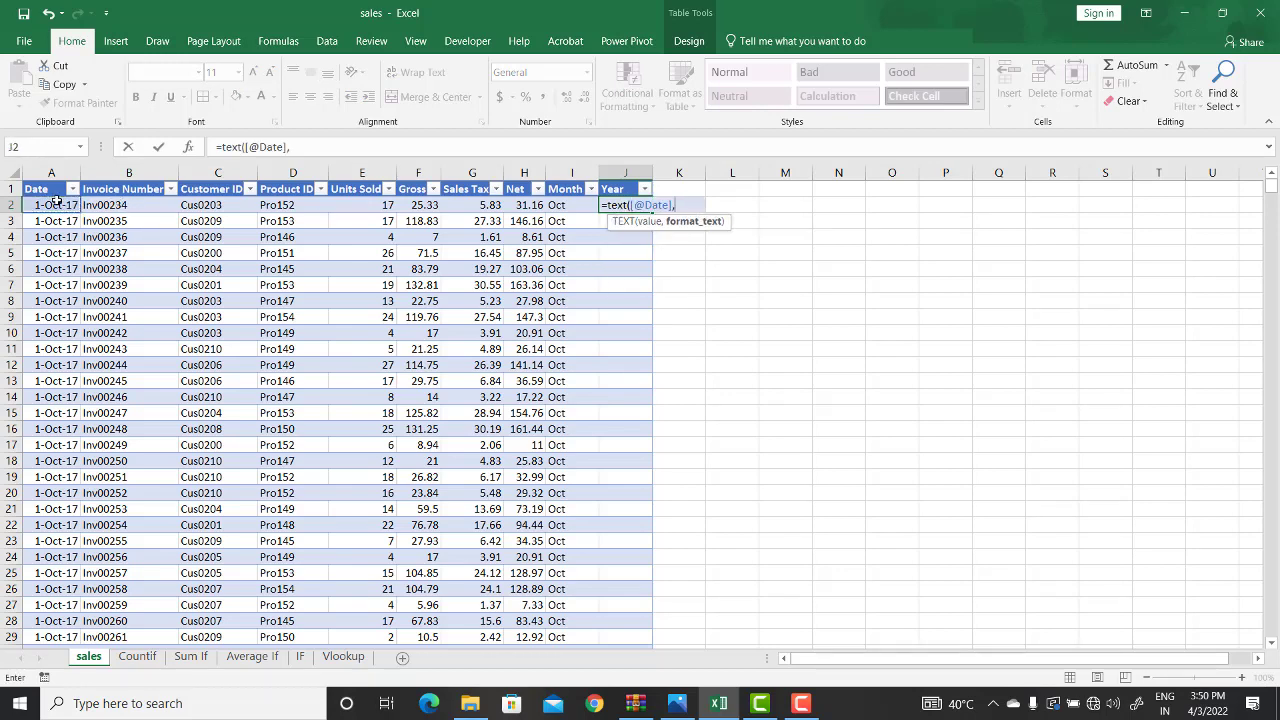
{"action": "type", "text": "\"yyyy\""}
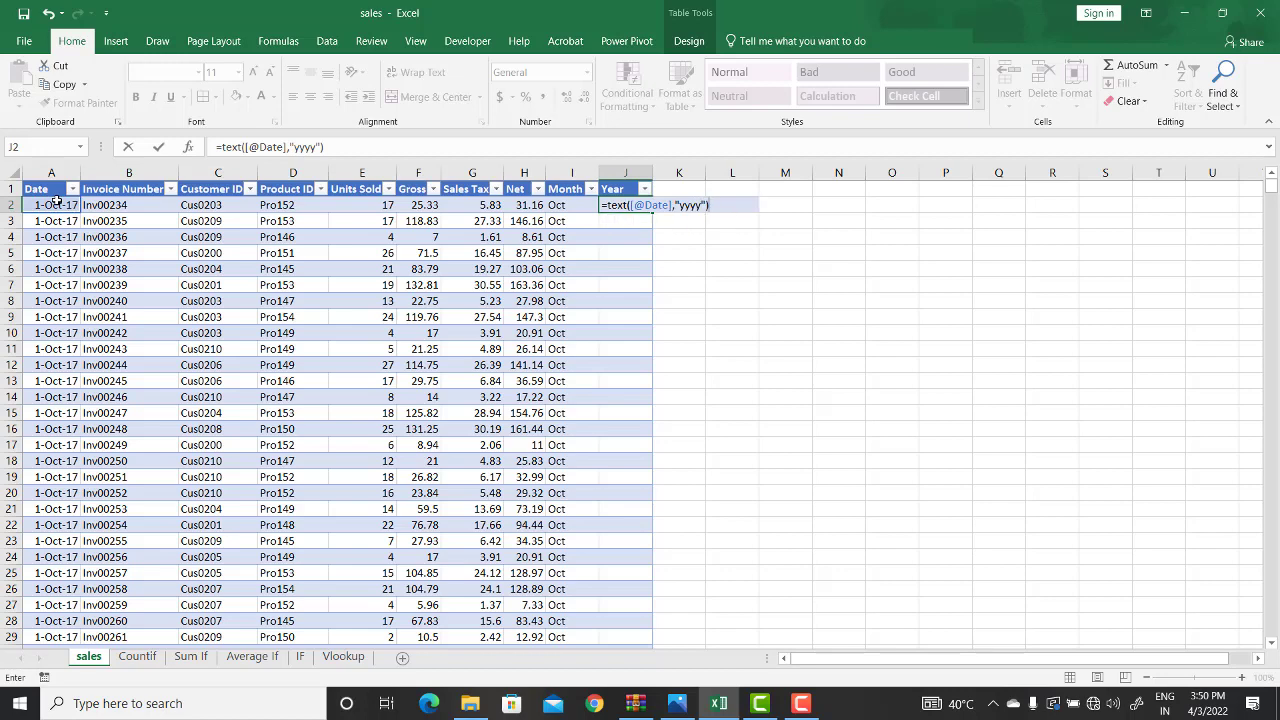
{"action": "key", "text": "Return"}
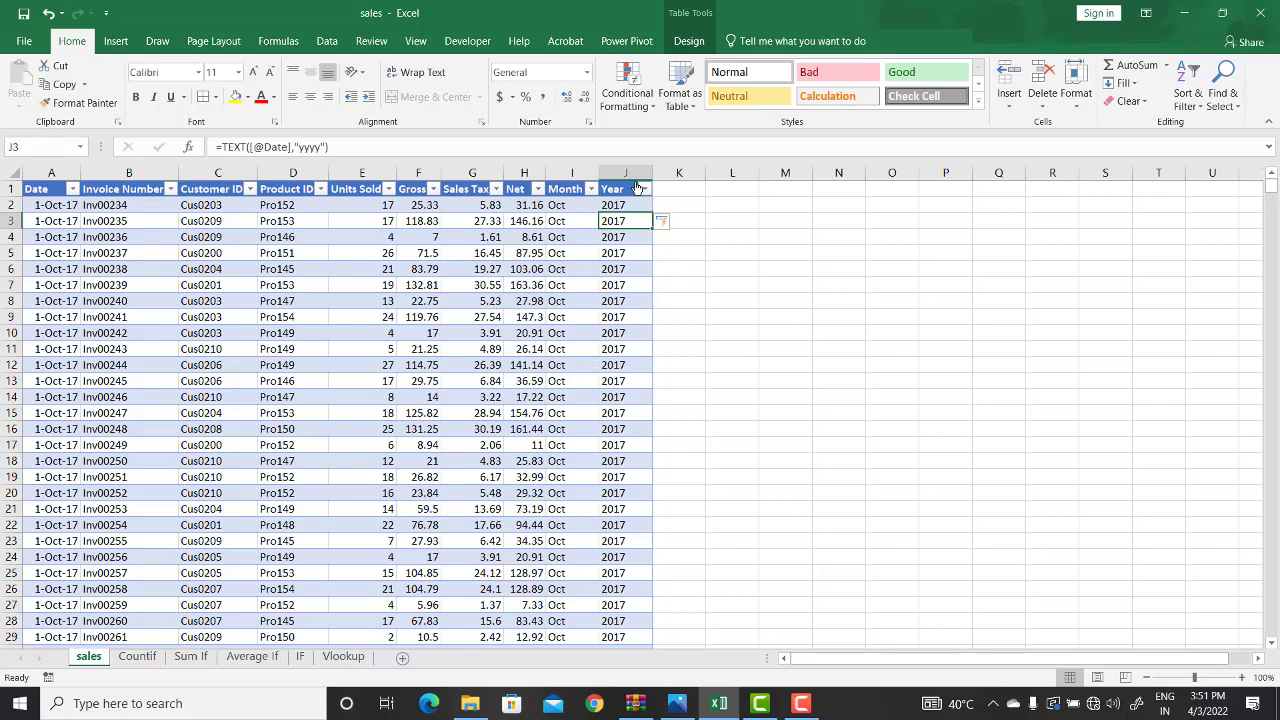
Review the format text in the Month column's formula in cell I2, keeping the formula as it is.
{"action": "left_click", "coordinate": [579, 209]}
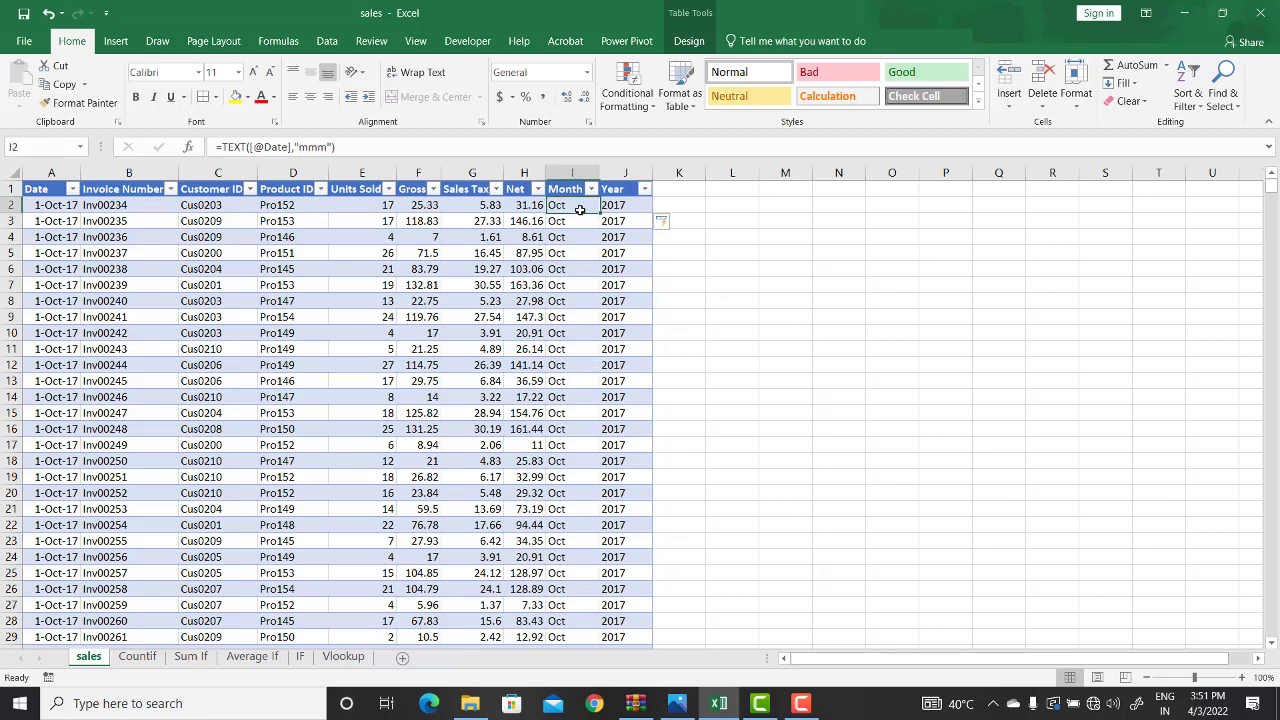
{"action": "left_click", "coordinate": [313, 147]}
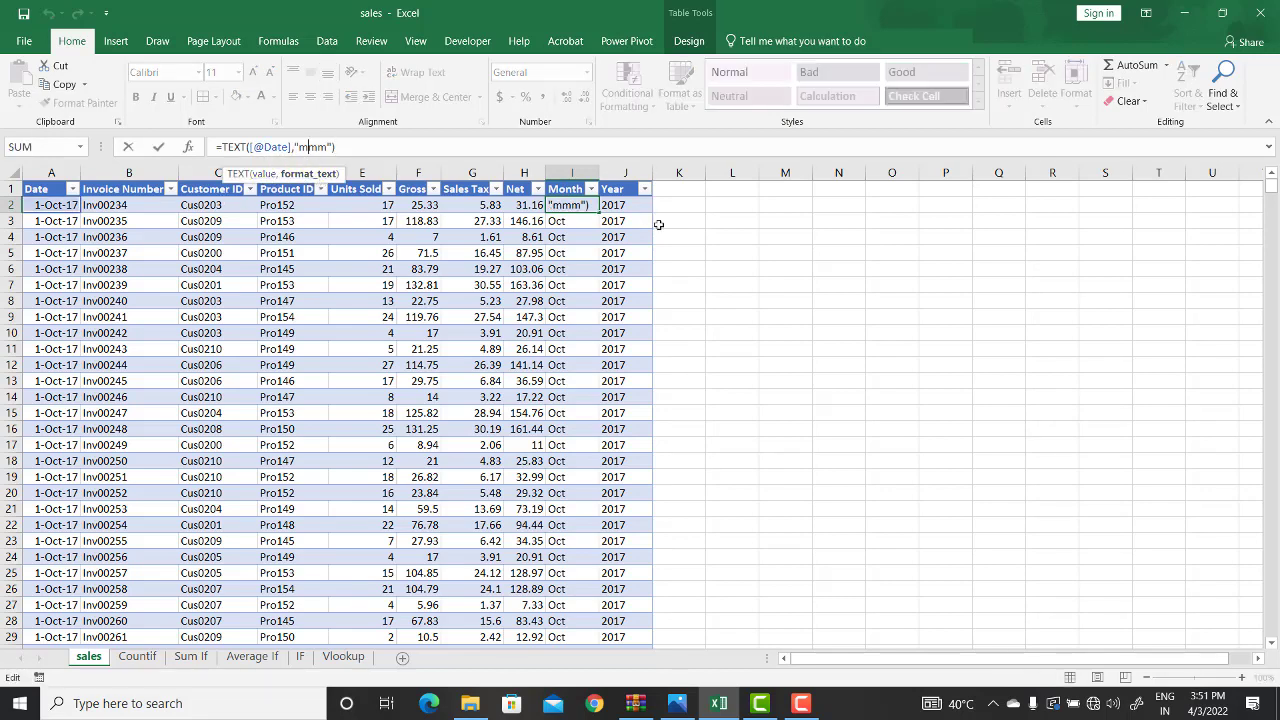
{"action": "key", "text": "ctrl+Return"}
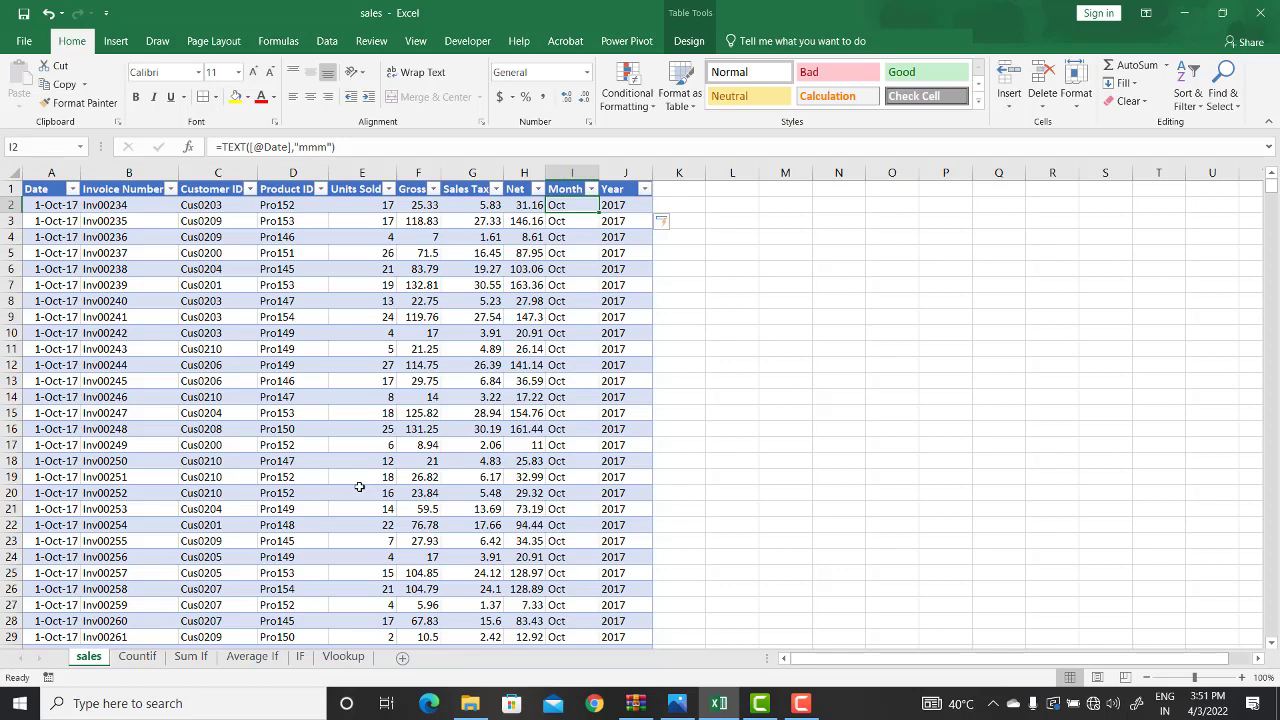
On the Countif sheet, start a COUNTIF formula in cell B2 with sales!C:C, the Customer ID column, as its range.
{"action": "left_click", "coordinate": [137, 656]}
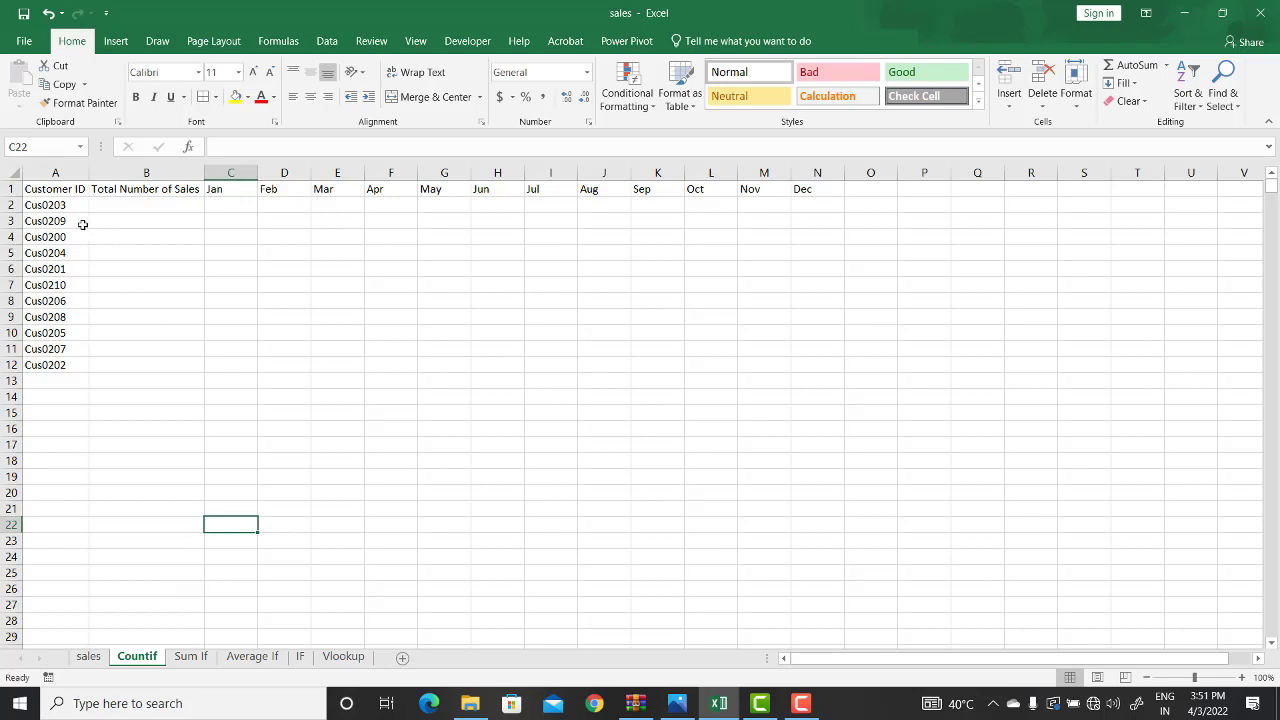
{"action": "left_click", "coordinate": [47, 190]}
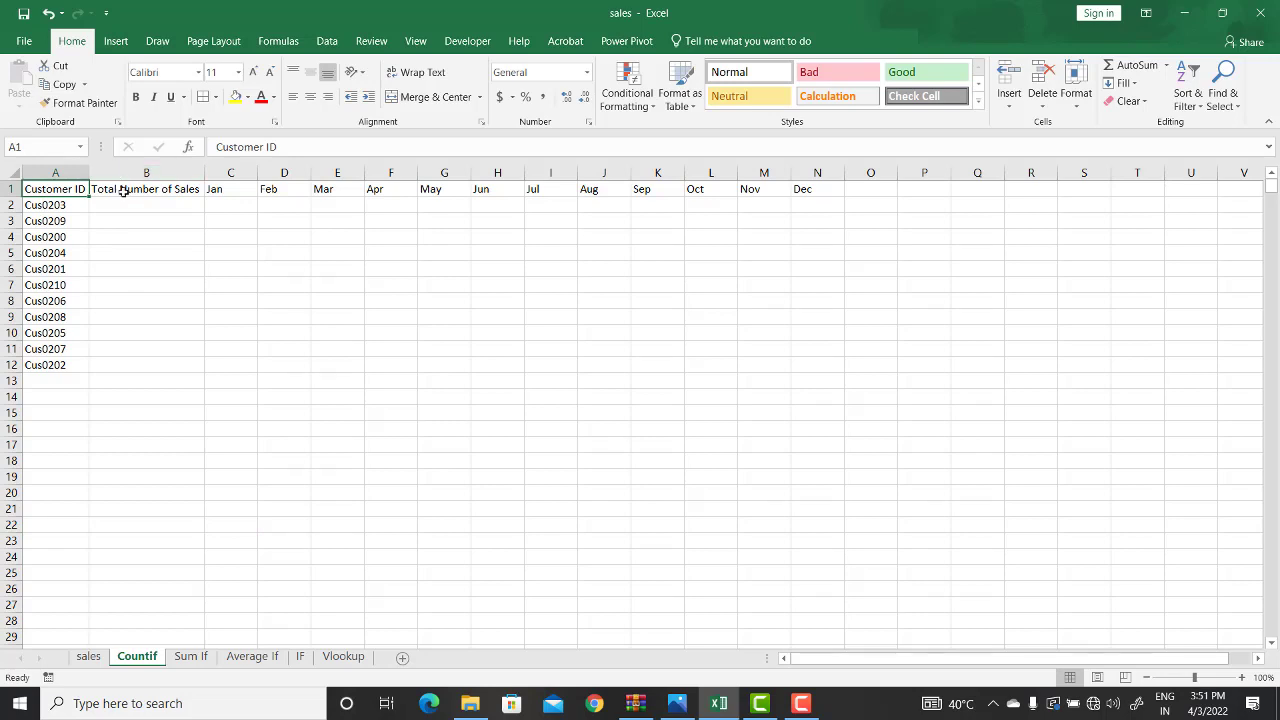
{"action": "left_click", "coordinate": [123, 191]}
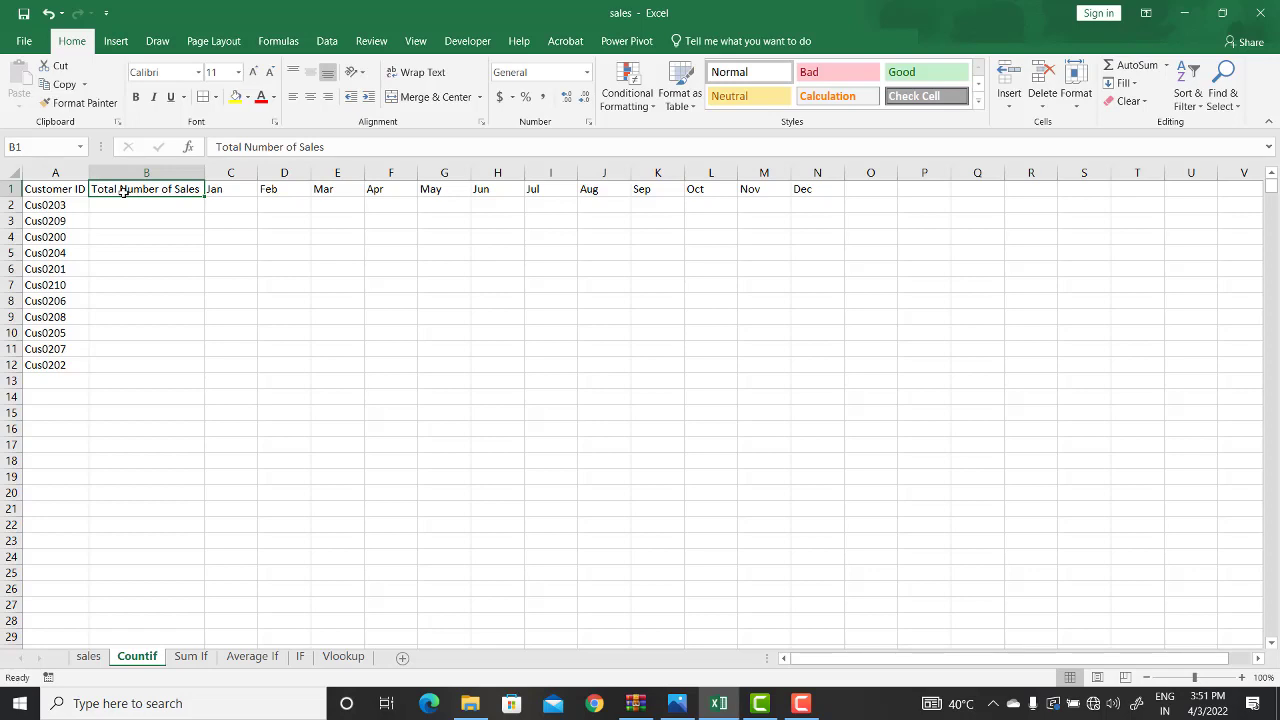
{"action": "left_click", "coordinate": [111, 207]}
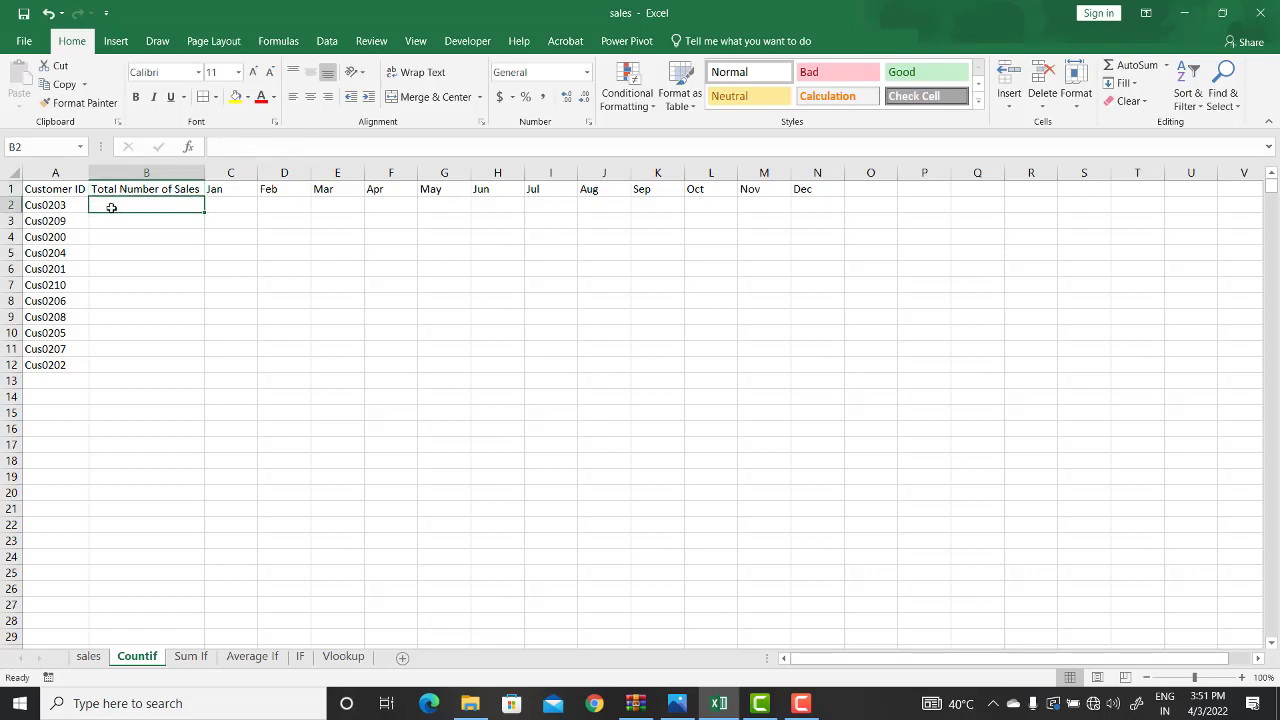
{"action": "type", "text": "=countu"}
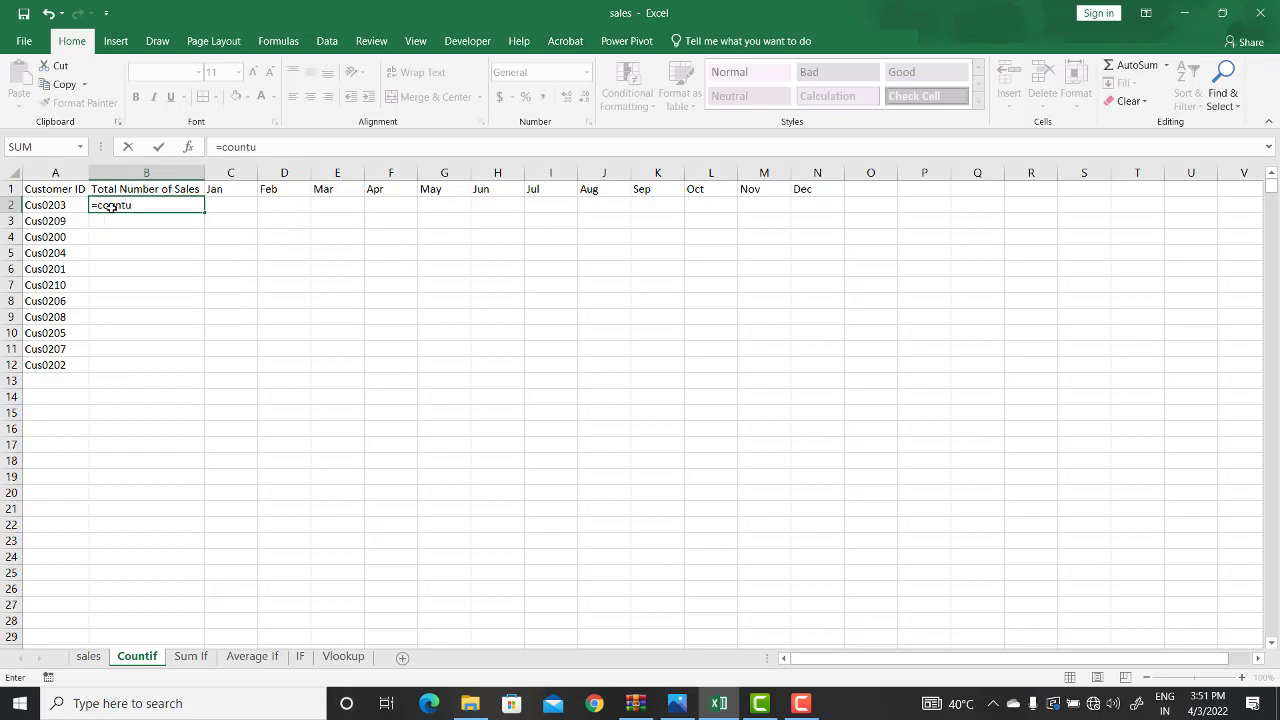
{"action": "key", "text": "BackSpace"}
{"action": "type", "text": "if("}
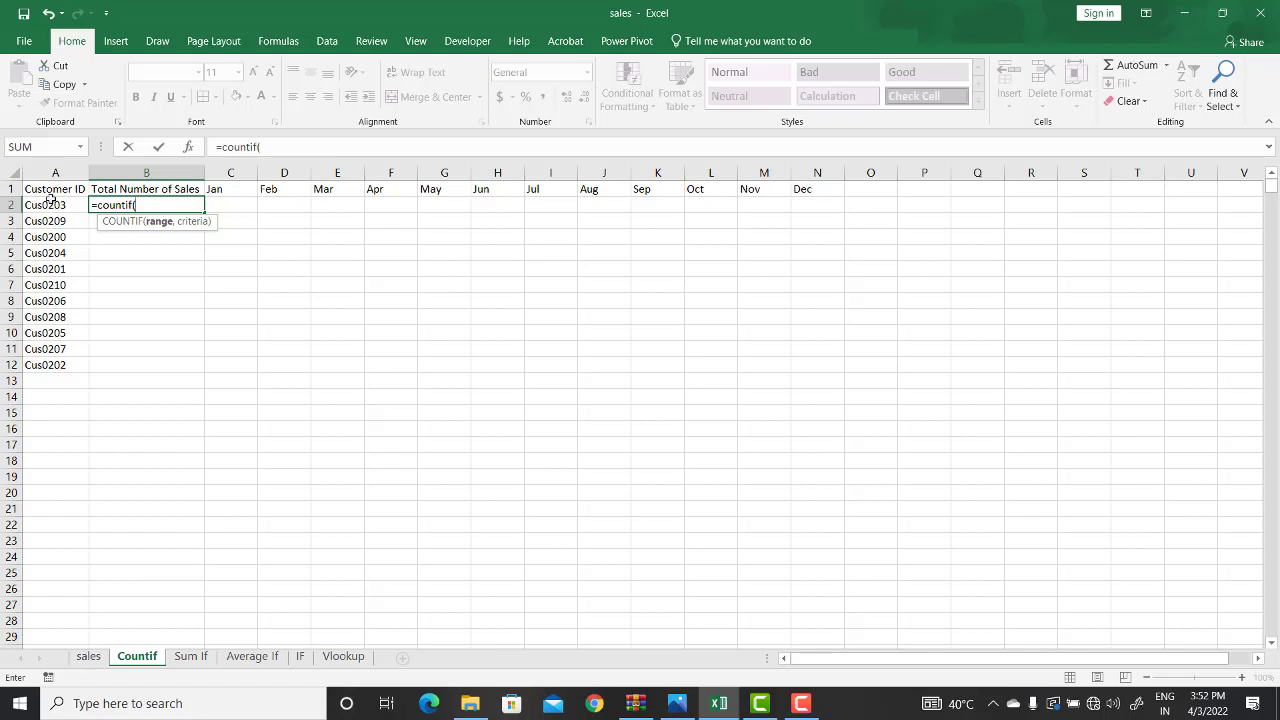
{"action": "left_click", "coordinate": [88, 656]}
{"action": "left_click", "coordinate": [204, 173]}
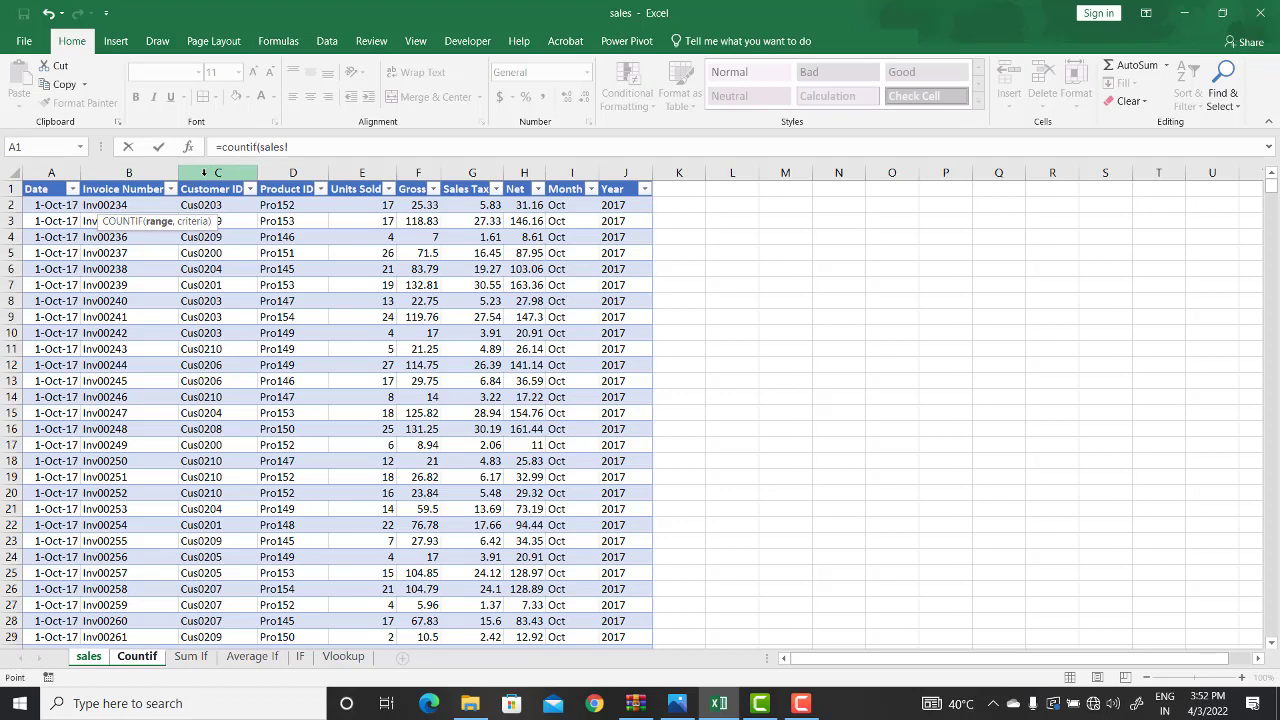
{"action": "left_click", "coordinate": [204, 173]}
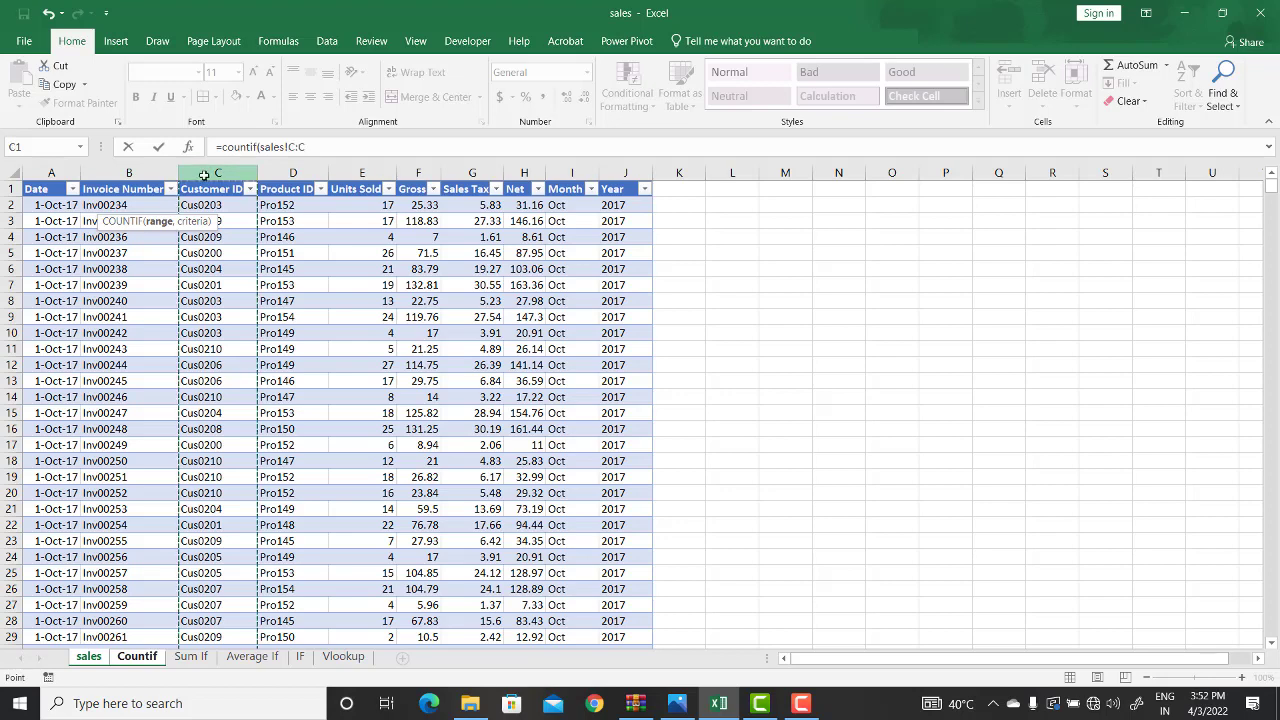
{"action": "left_click", "coordinate": [313, 148]}
{"action": "type", "text": ","}
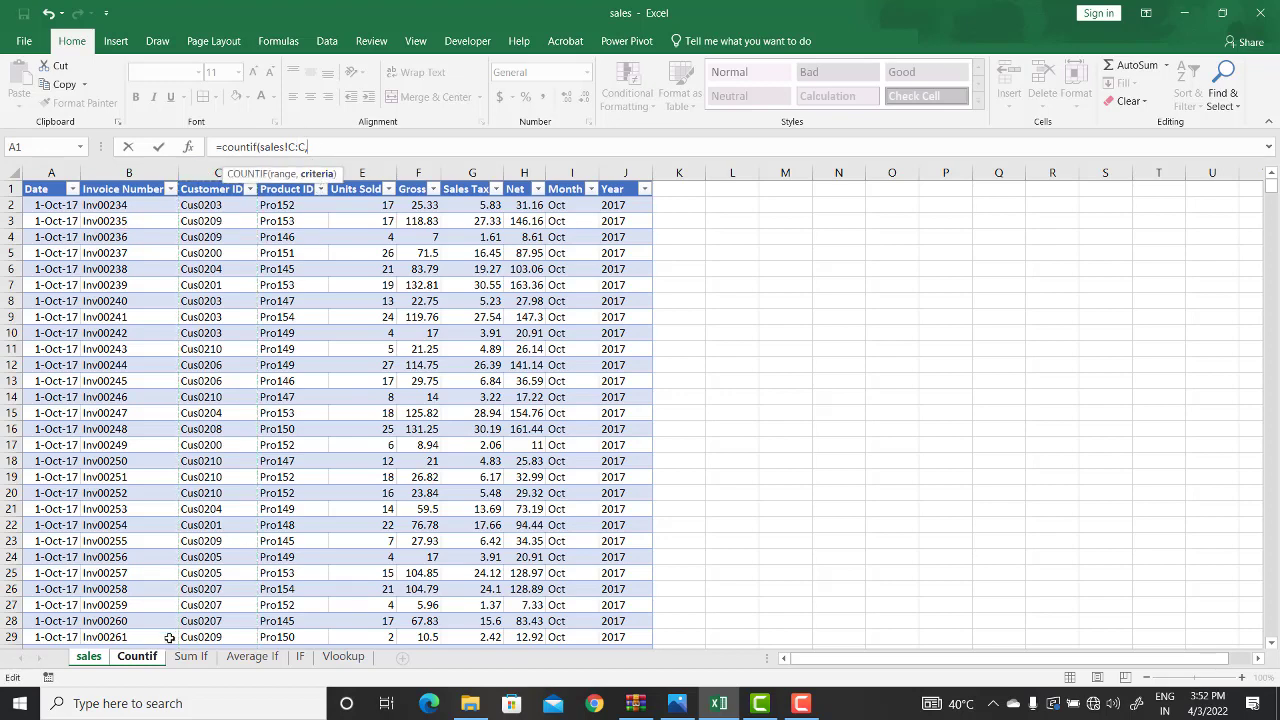
Complete B2's COUNTIF formula with Countif!A2 as the criteria and copy it down to B12 for all customers.
{"action": "left_click", "coordinate": [150, 661]}
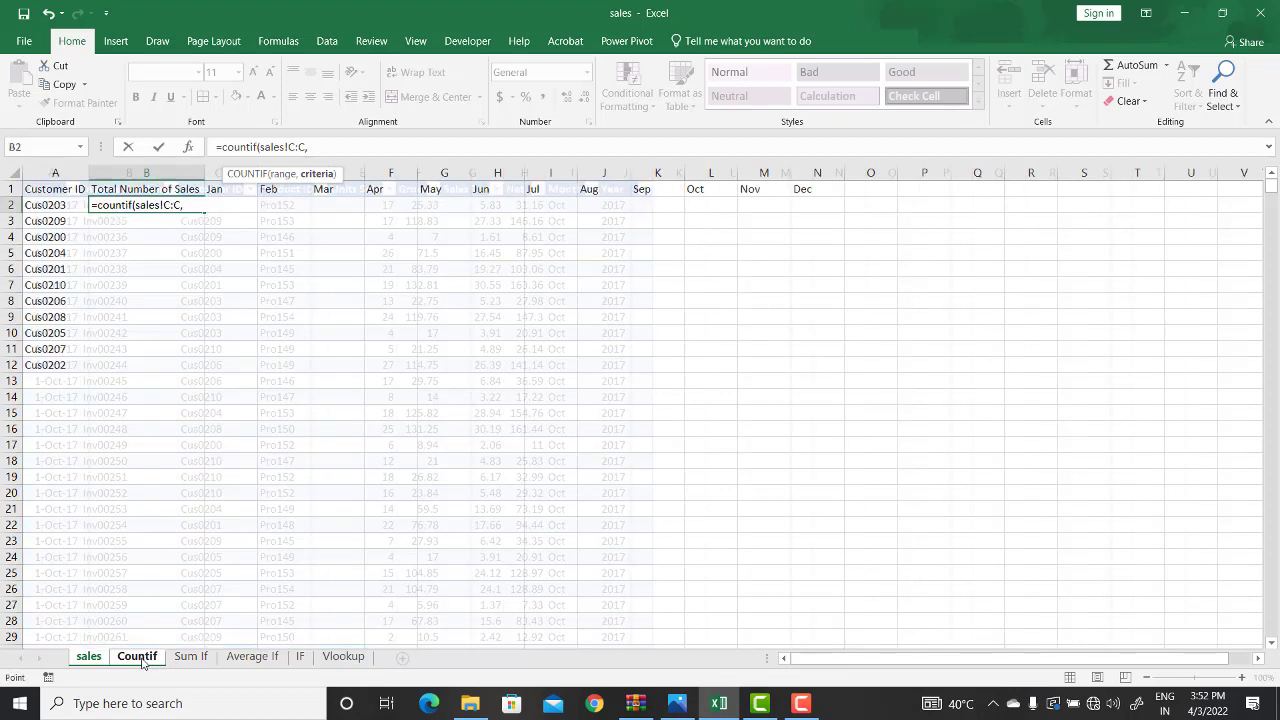
{"action": "left_click", "coordinate": [52, 206]}
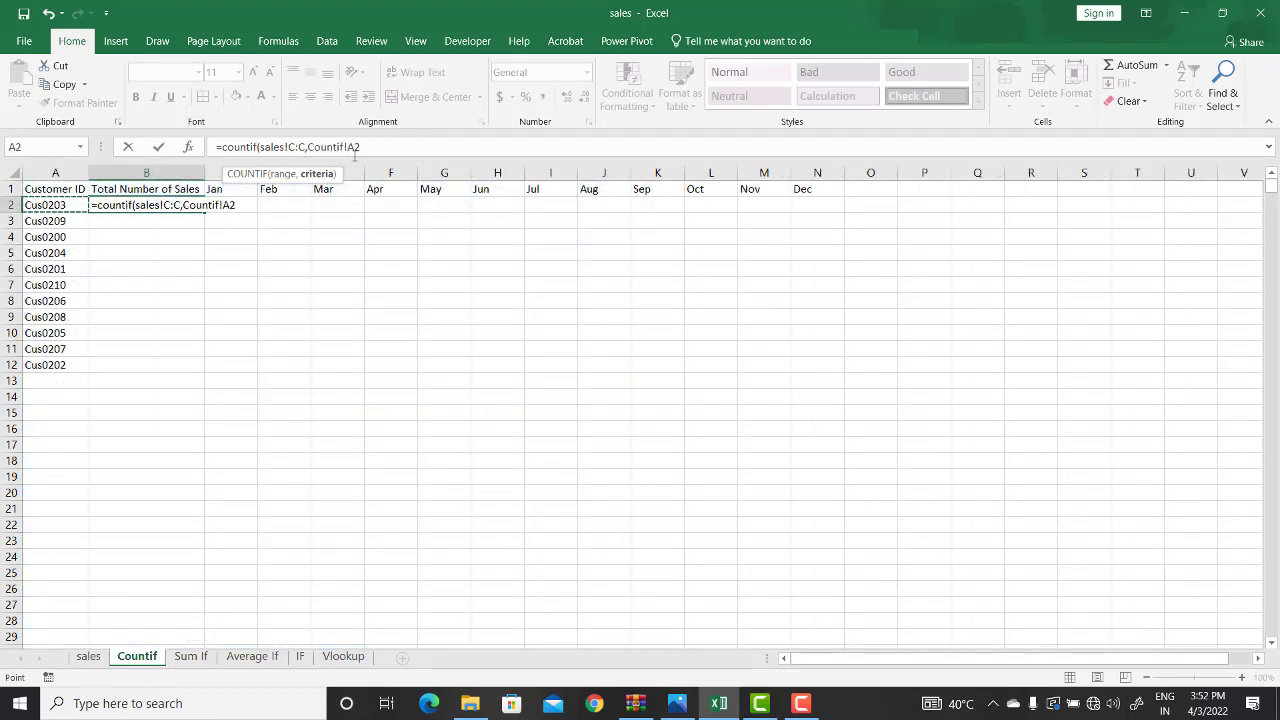
{"action": "type", "text": ")"}
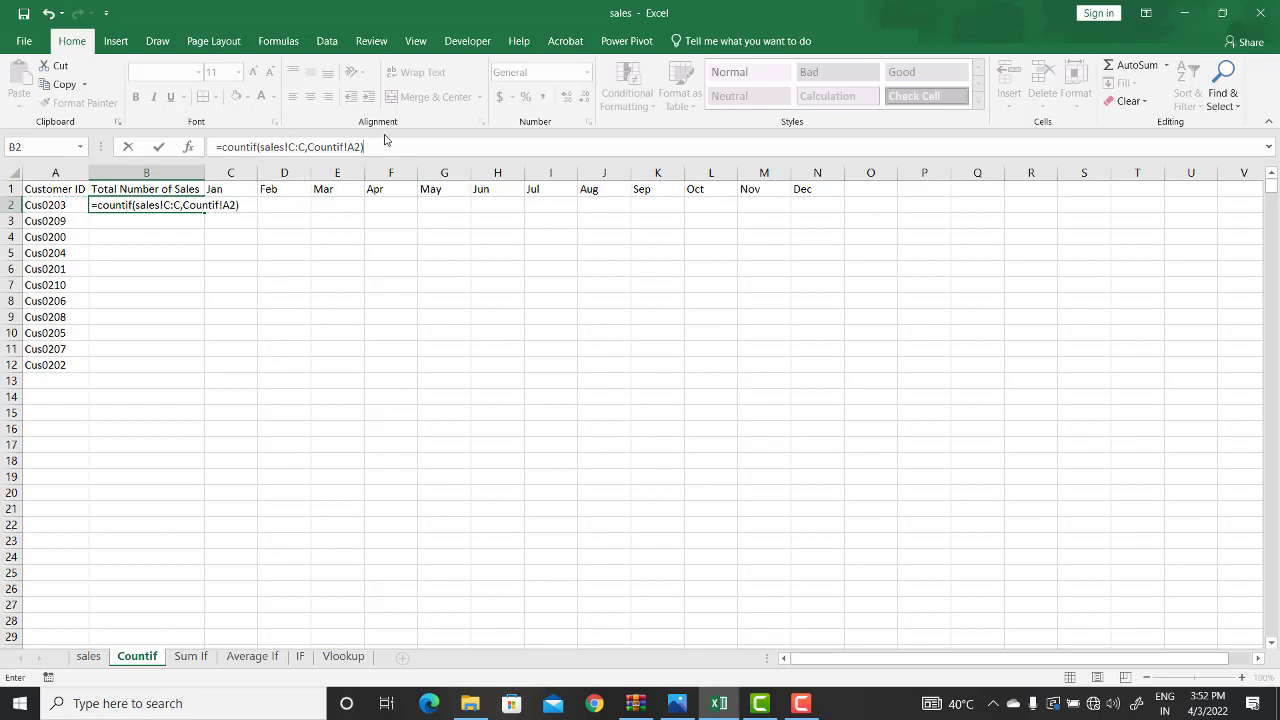
{"action": "key", "text": "Return"}
{"action": "left_click", "coordinate": [169, 201]}
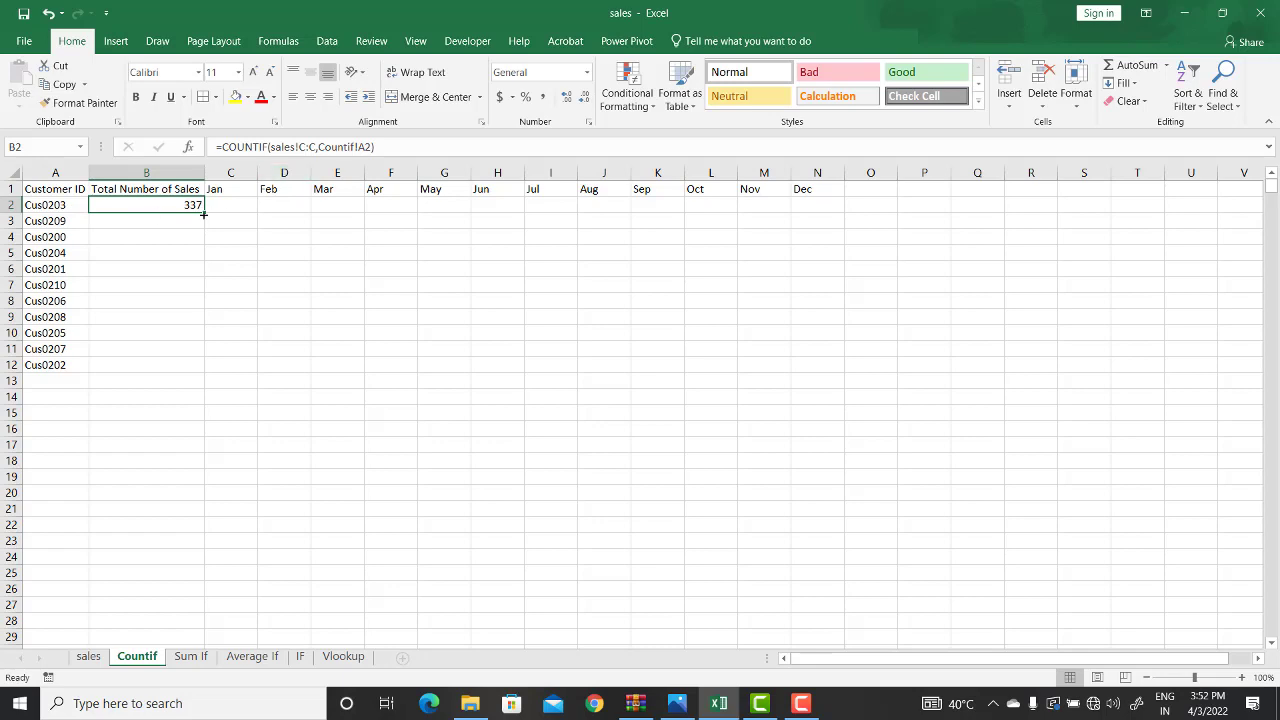
{"action": "left_click_drag", "start_coordinate": [206, 212], "coordinate": [189, 370]}
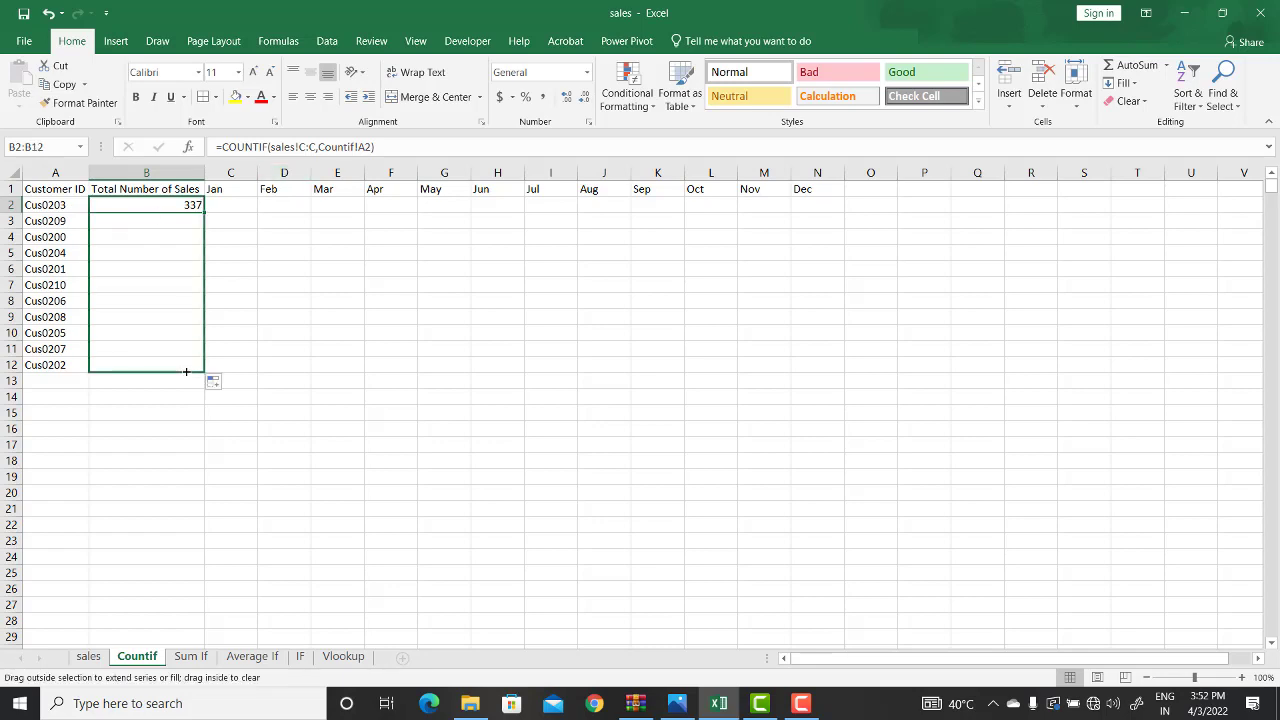
Examine the copied COUNTIF formulas down the Total Number of Sales column and the range and criteria used in B2.
{"action": "left_click", "coordinate": [146, 225]}
{"action": "left_click", "coordinate": [146, 253]}
{"action": "left_click", "coordinate": [151, 270]}
{"action": "left_click", "coordinate": [158, 301]}
{"action": "left_click", "coordinate": [161, 317]}
{"action": "left_click", "coordinate": [163, 349]}
{"action": "left_click", "coordinate": [163, 365]}
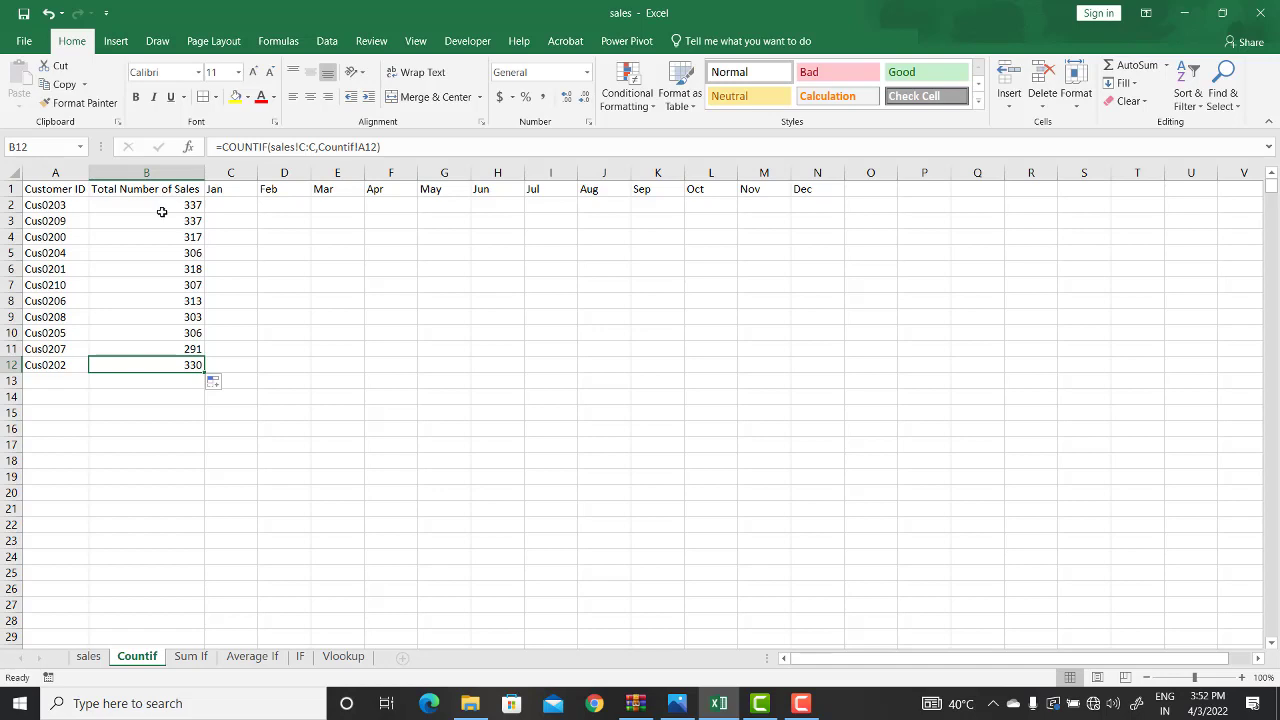
{"action": "left_click", "coordinate": [163, 208]}
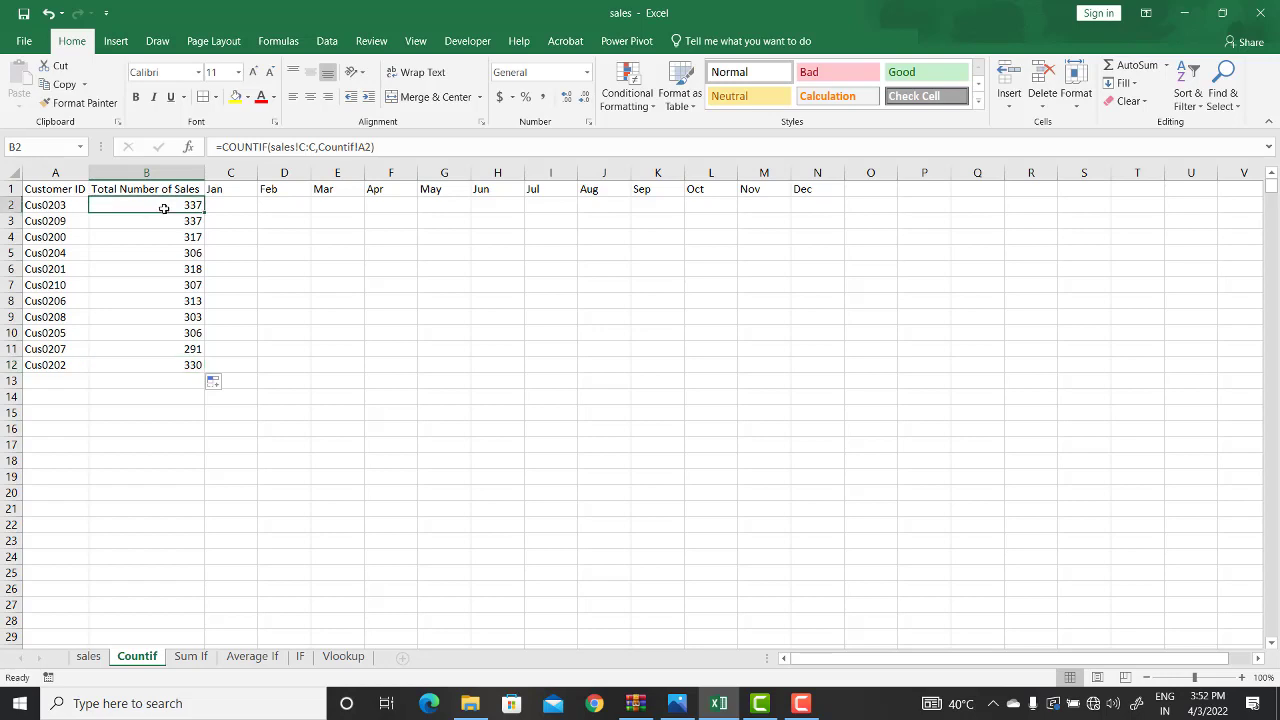
{"action": "left_click", "coordinate": [265, 147]}
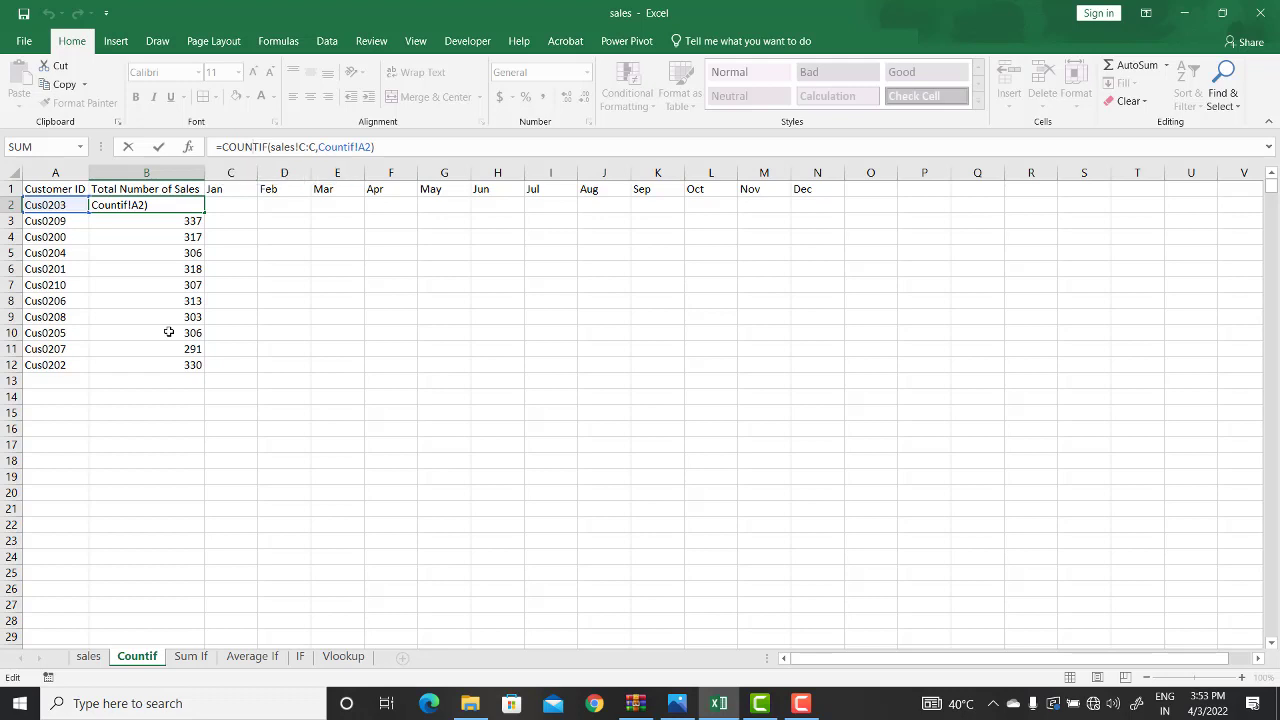
{"action": "key", "text": "Return"}
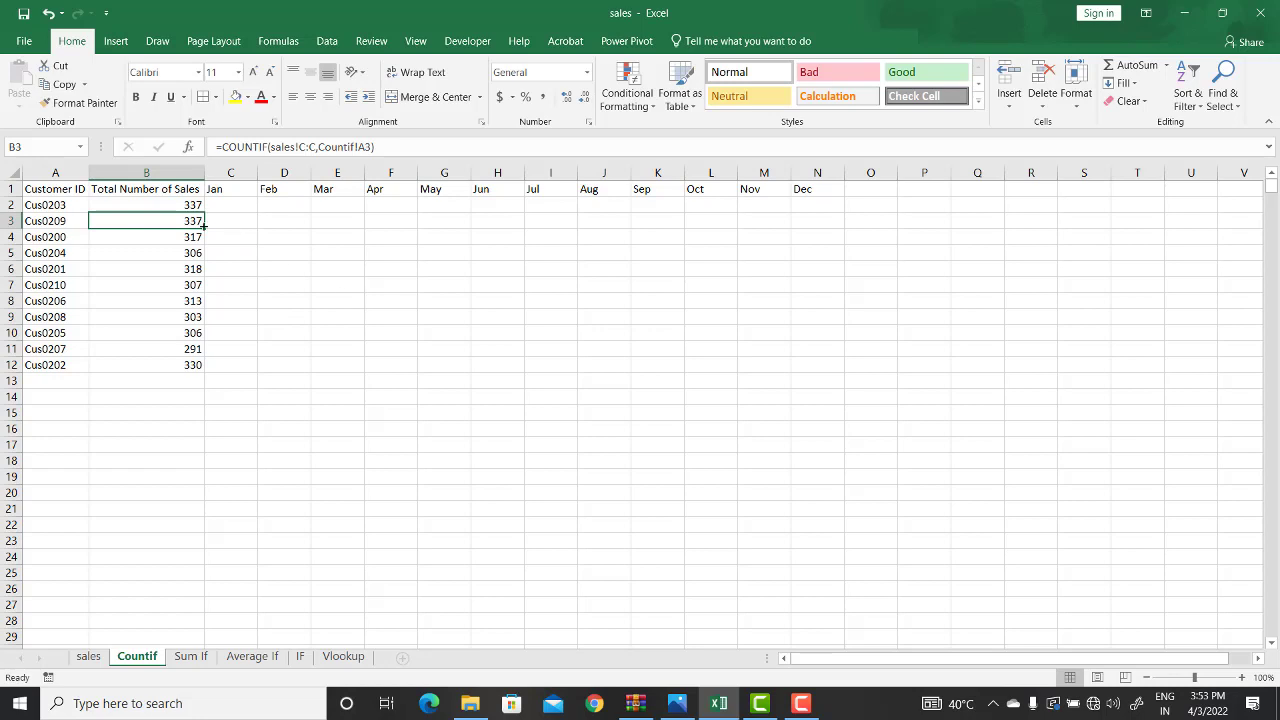
{"action": "left_click", "coordinate": [58, 207]}
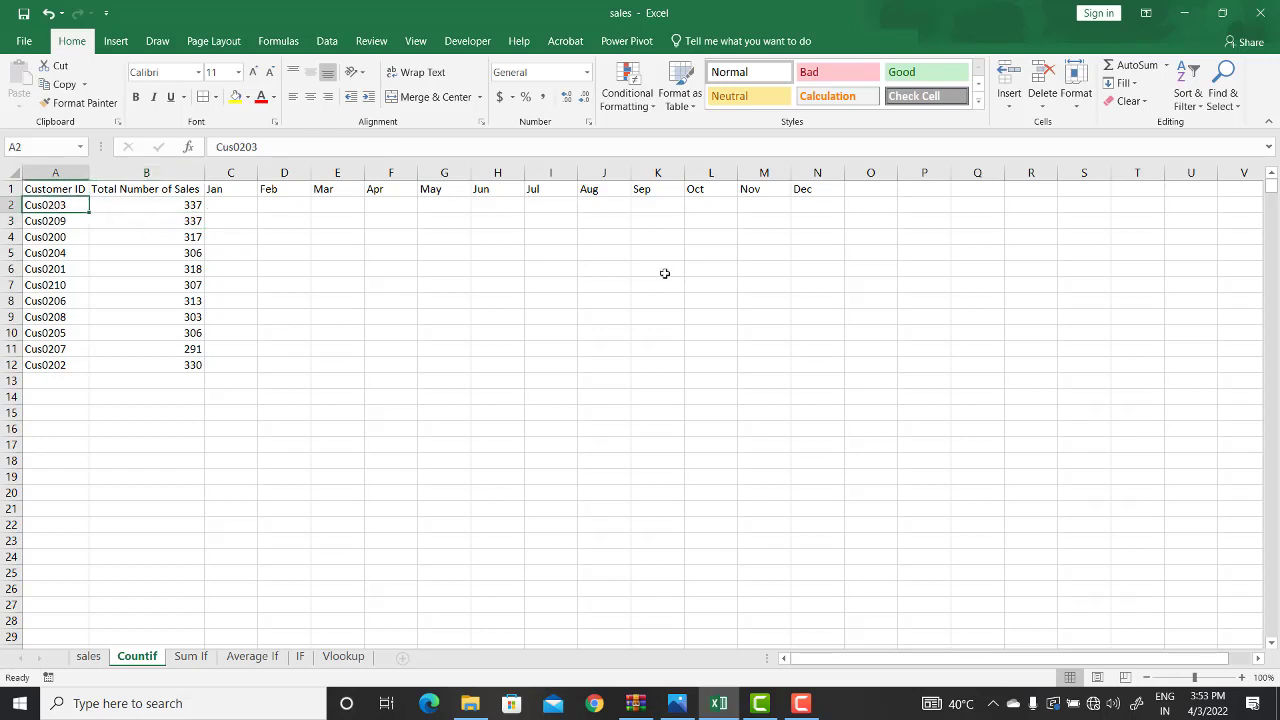
{"action": "left_click", "coordinate": [703, 206]}
{"action": "left_click", "coordinate": [752, 206]}
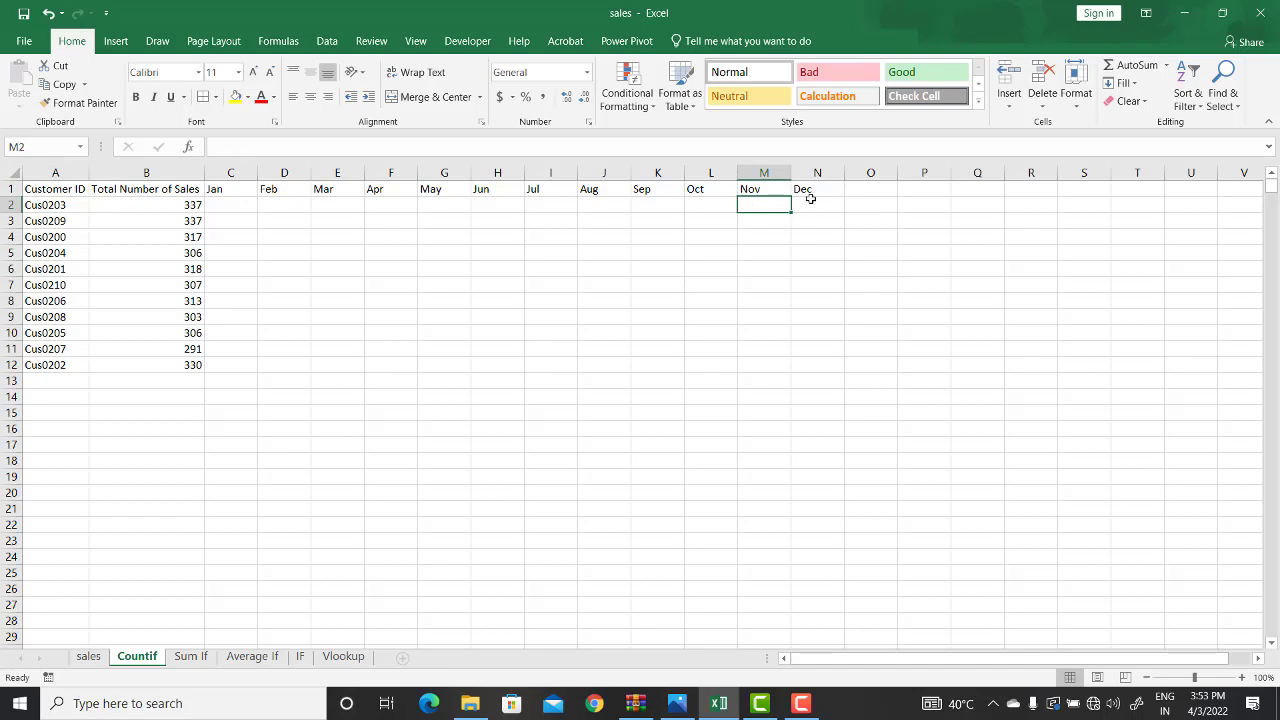
{"action": "left_click", "coordinate": [817, 203]}
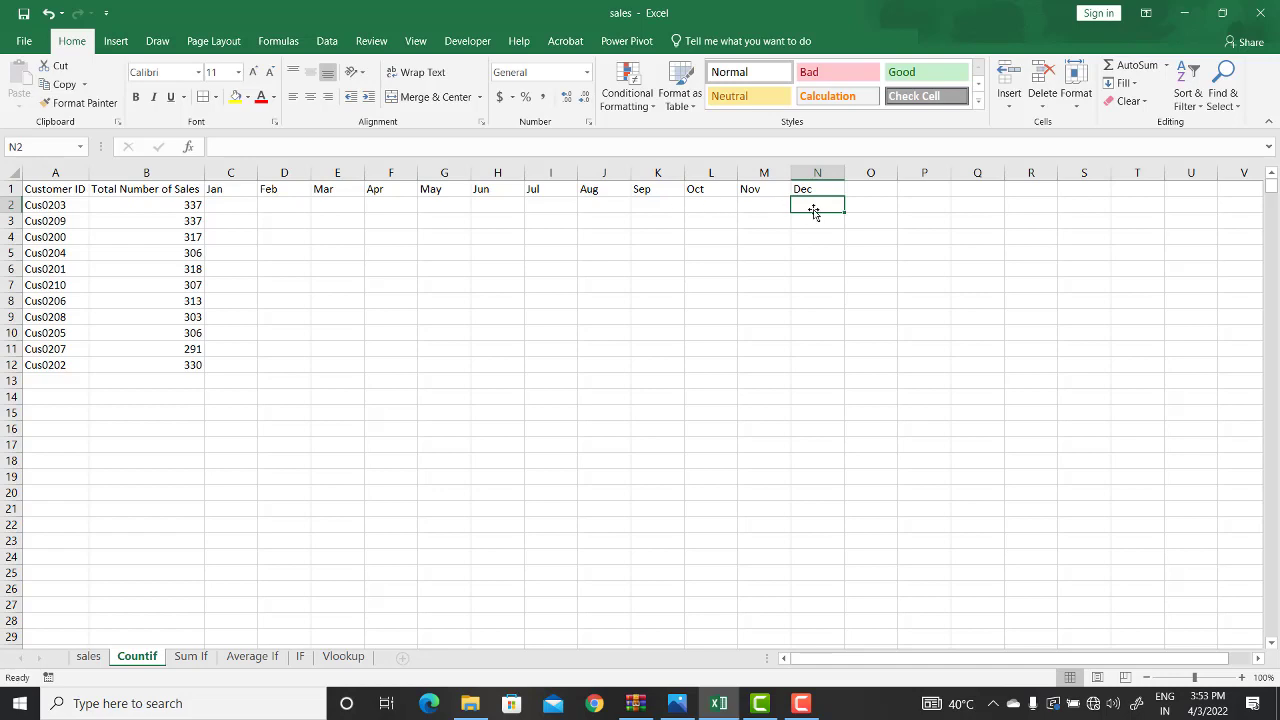
Start a COUNTIFS formula in L2 under Oct, with sales!C:C as the first criteria range and Countif!A2 as its criteria.
{"action": "left_click", "coordinate": [714, 209]}
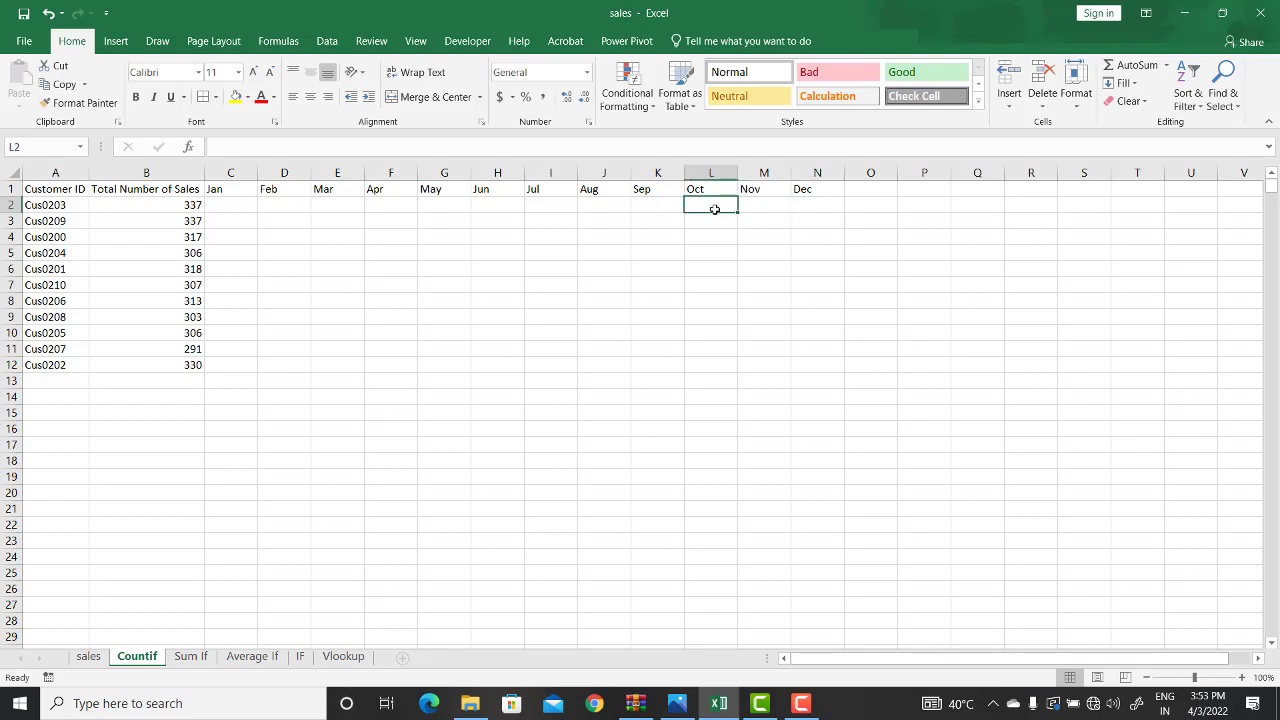
{"action": "type", "text": "=count"}
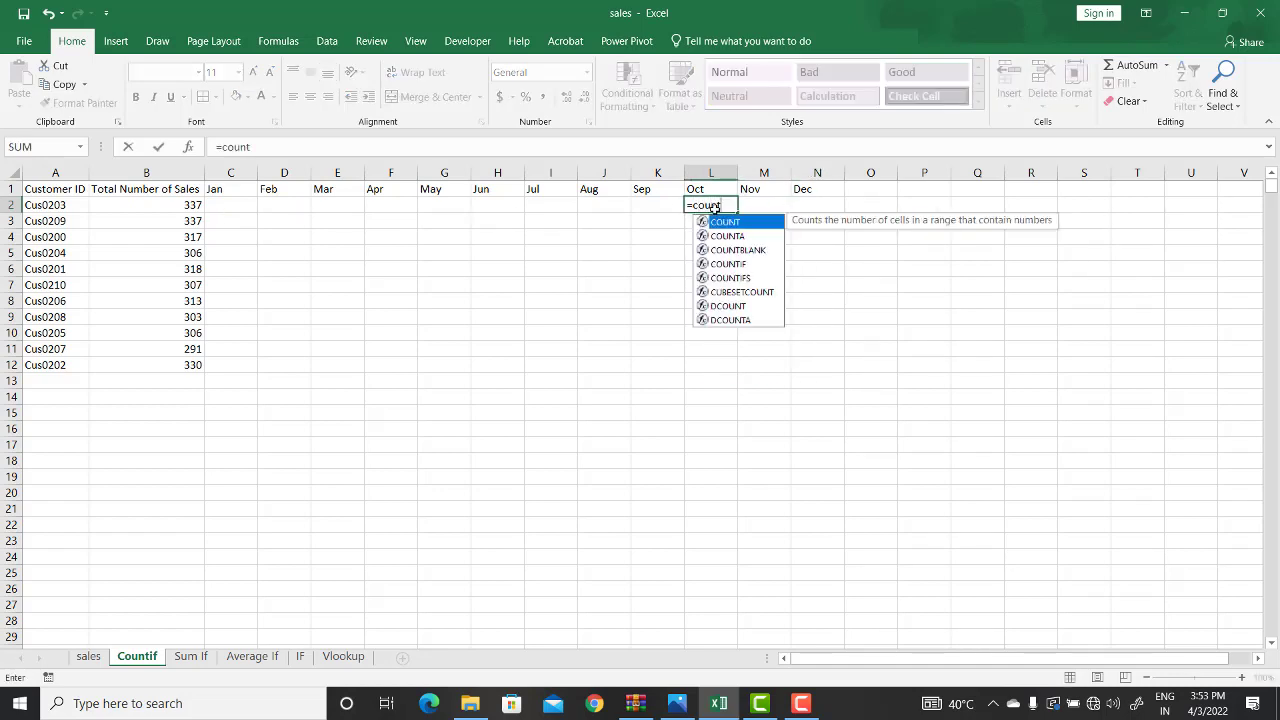
{"action": "type", "text": "ifs"}
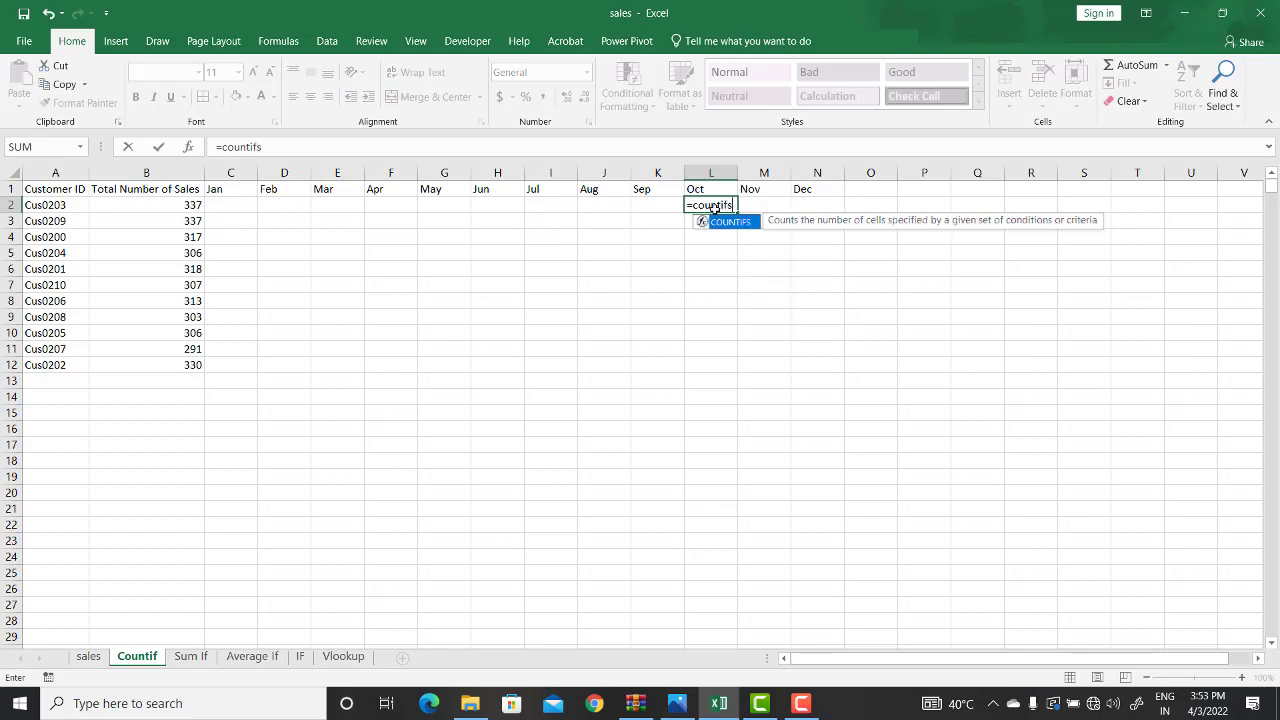
{"action": "type", "text": "("}
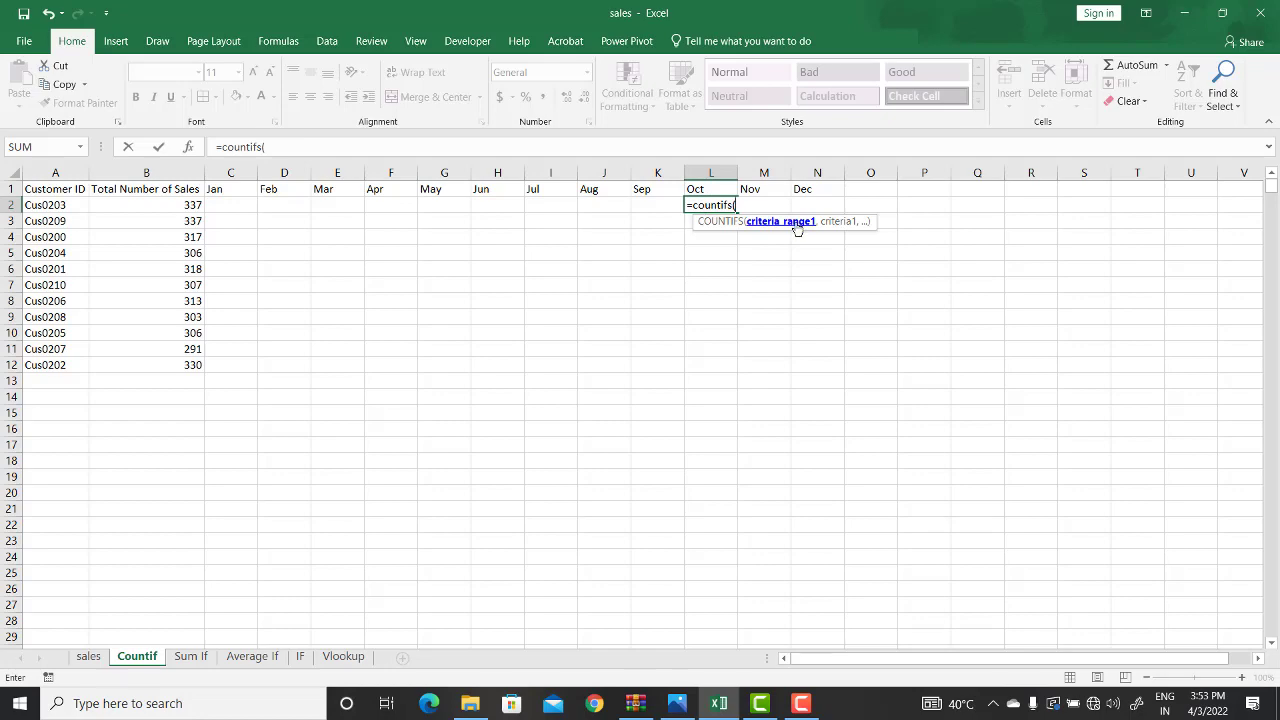
{"action": "left_click", "coordinate": [88, 656]}
{"action": "left_click", "coordinate": [227, 172]}
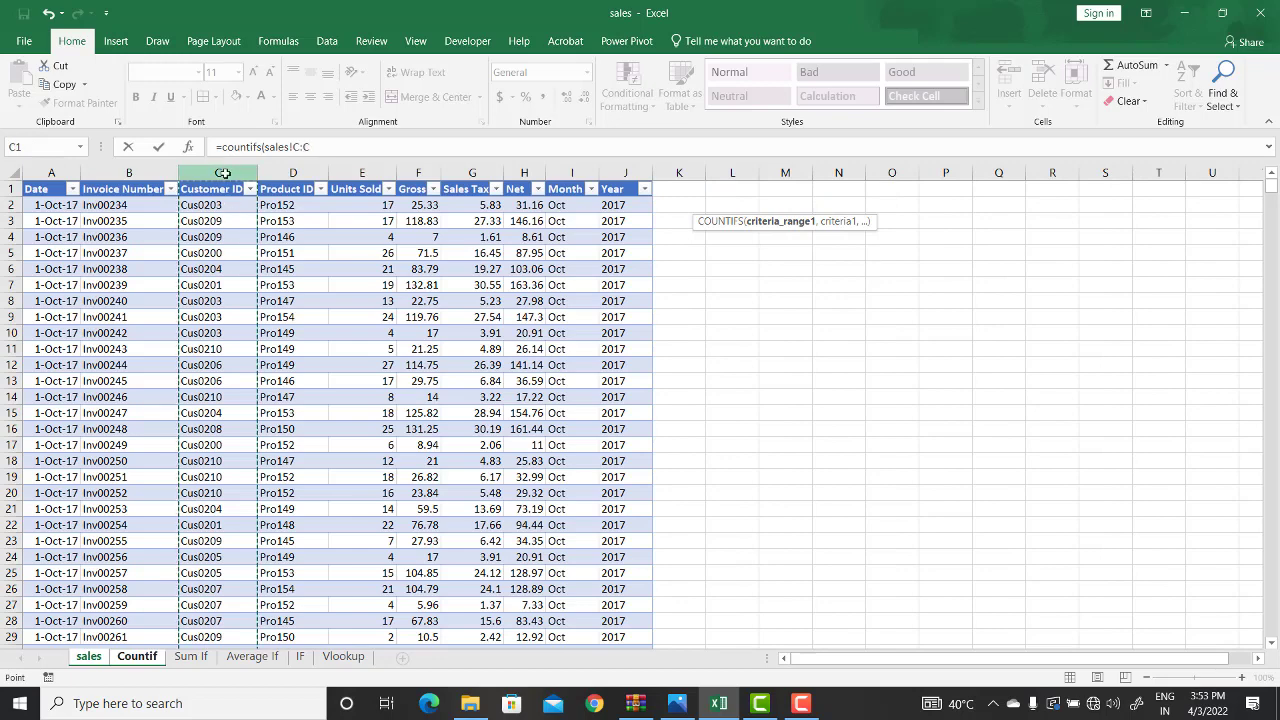
{"action": "left_click", "coordinate": [316, 144]}
{"action": "type", "text": ","}
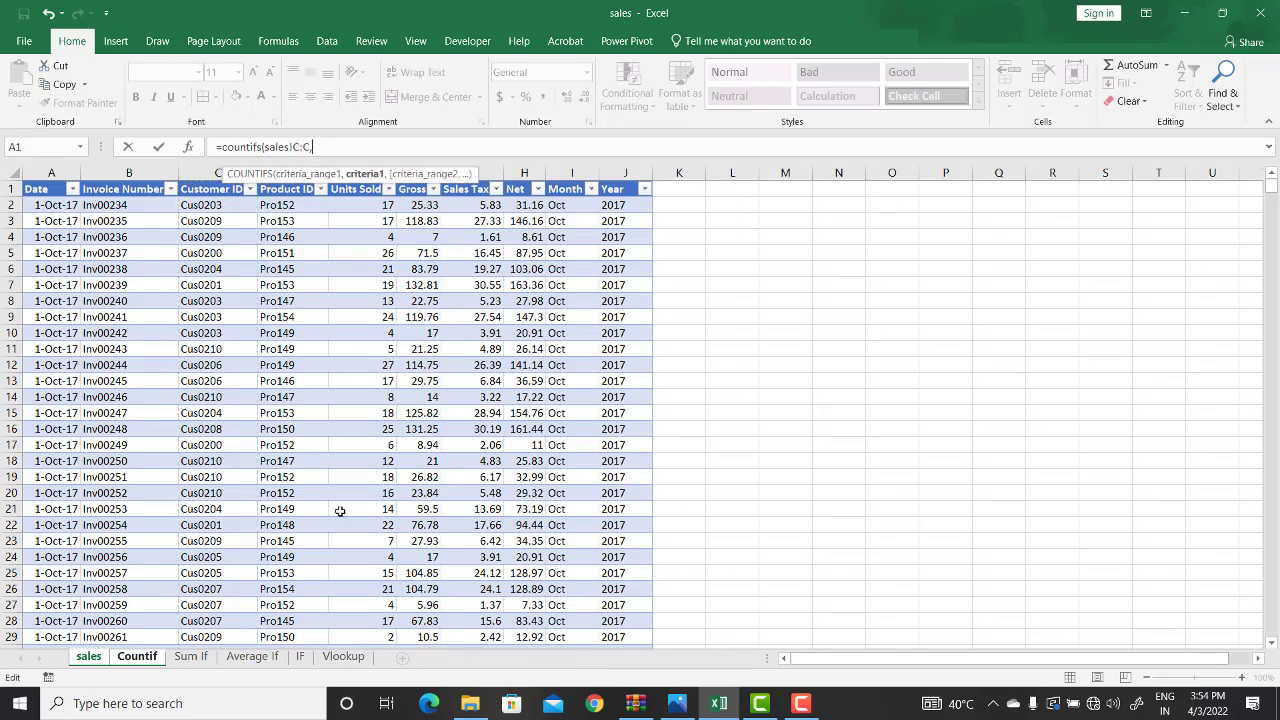
{"action": "left_click", "coordinate": [150, 660]}
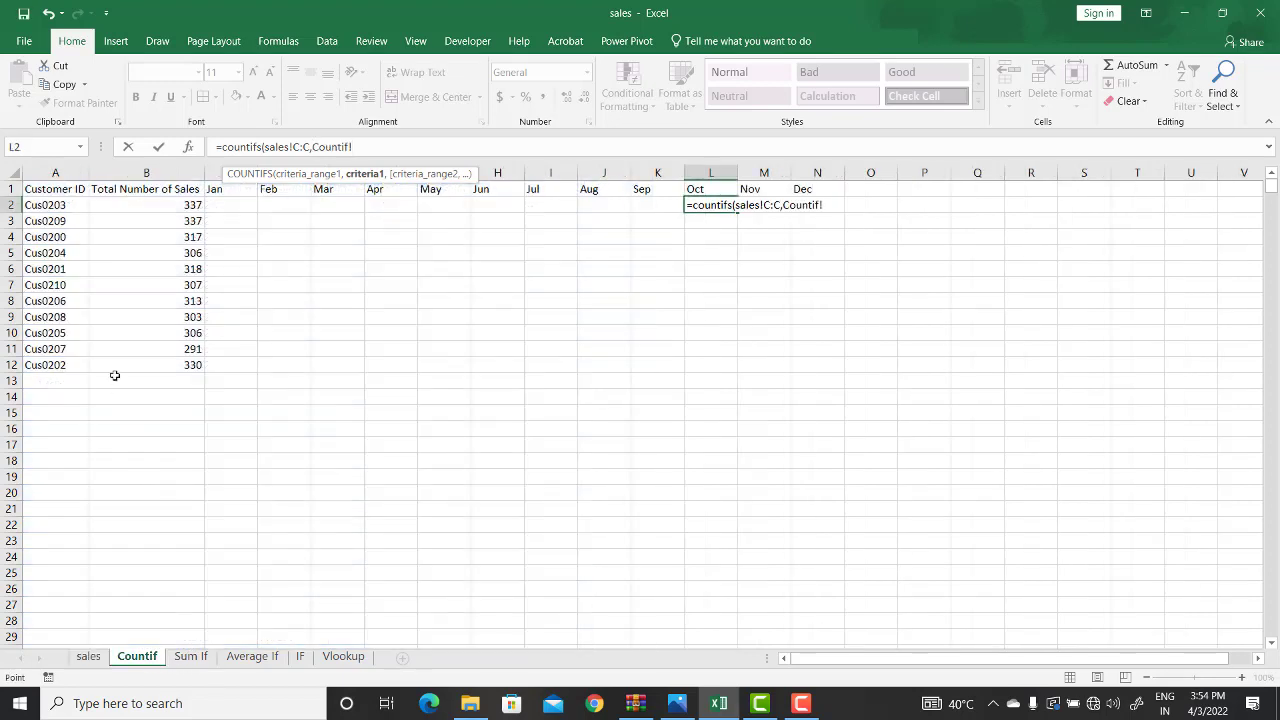
{"action": "left_click", "coordinate": [46, 204]}
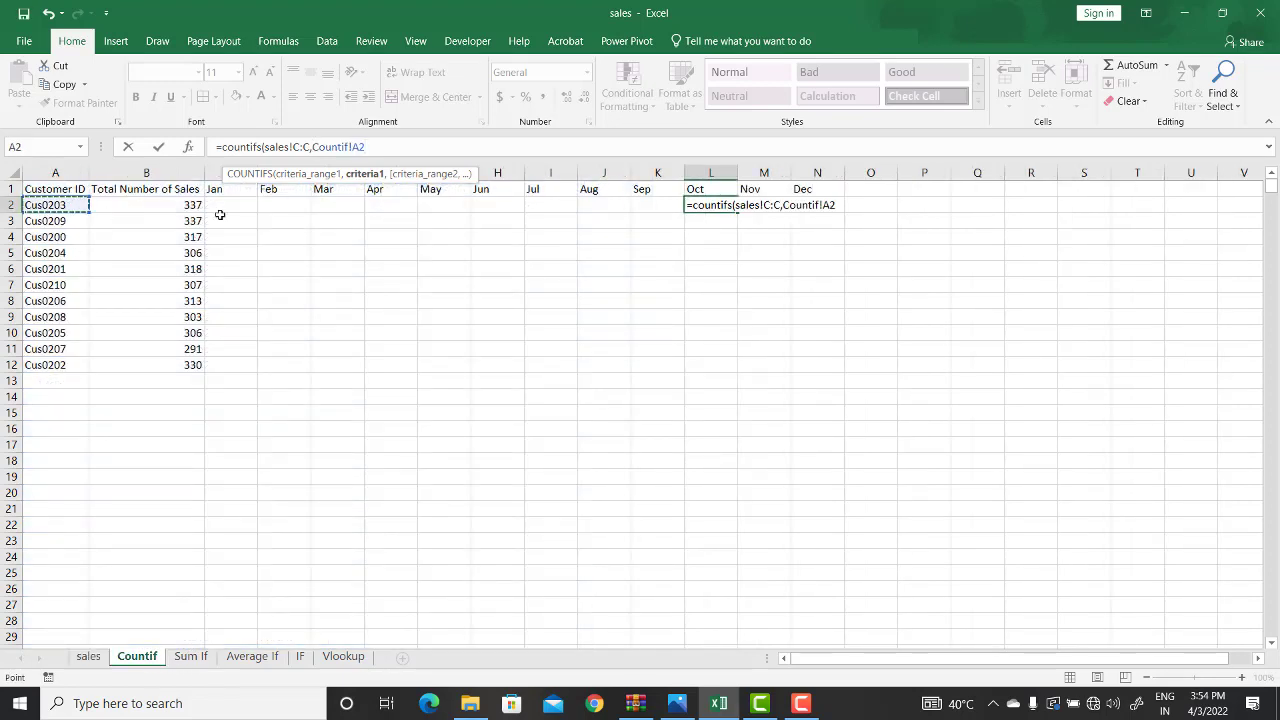
{"action": "type", "text": ","}
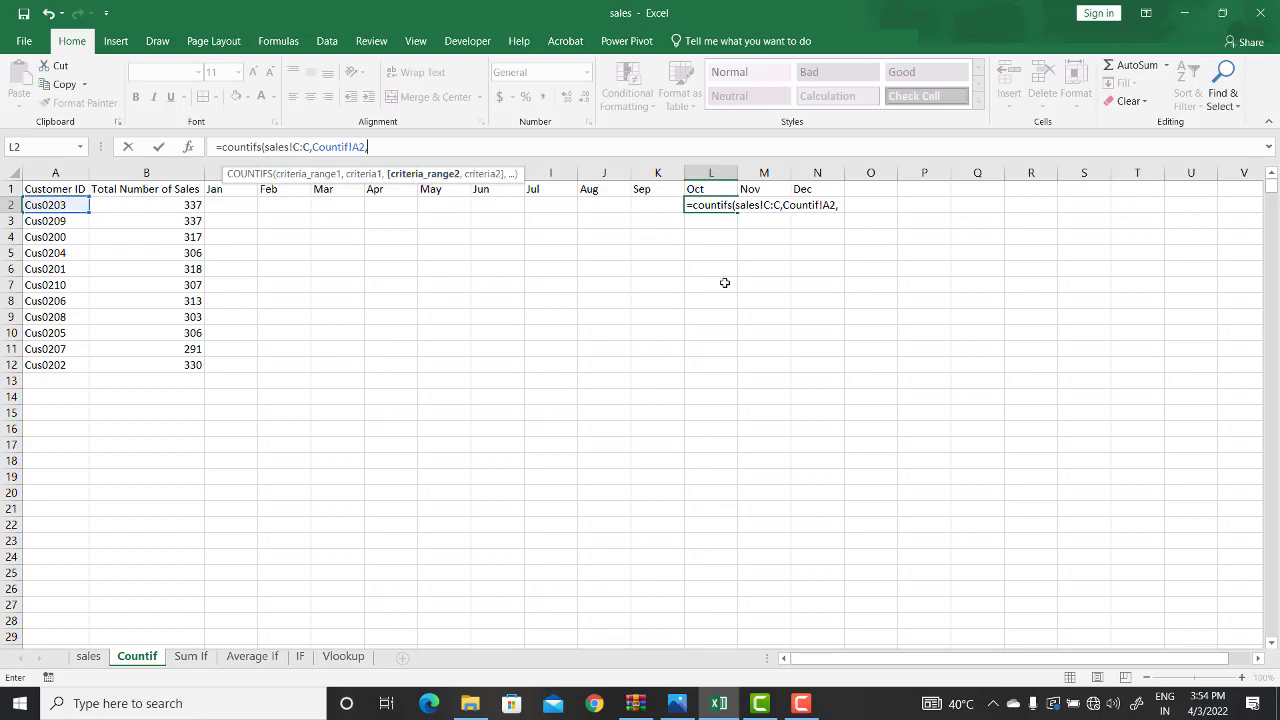
Add sales!I:I, the Month column, as the second criteria range with Countif!L1 as its criteria, and close the formula's parenthesis.
{"action": "left_click", "coordinate": [88, 657]}
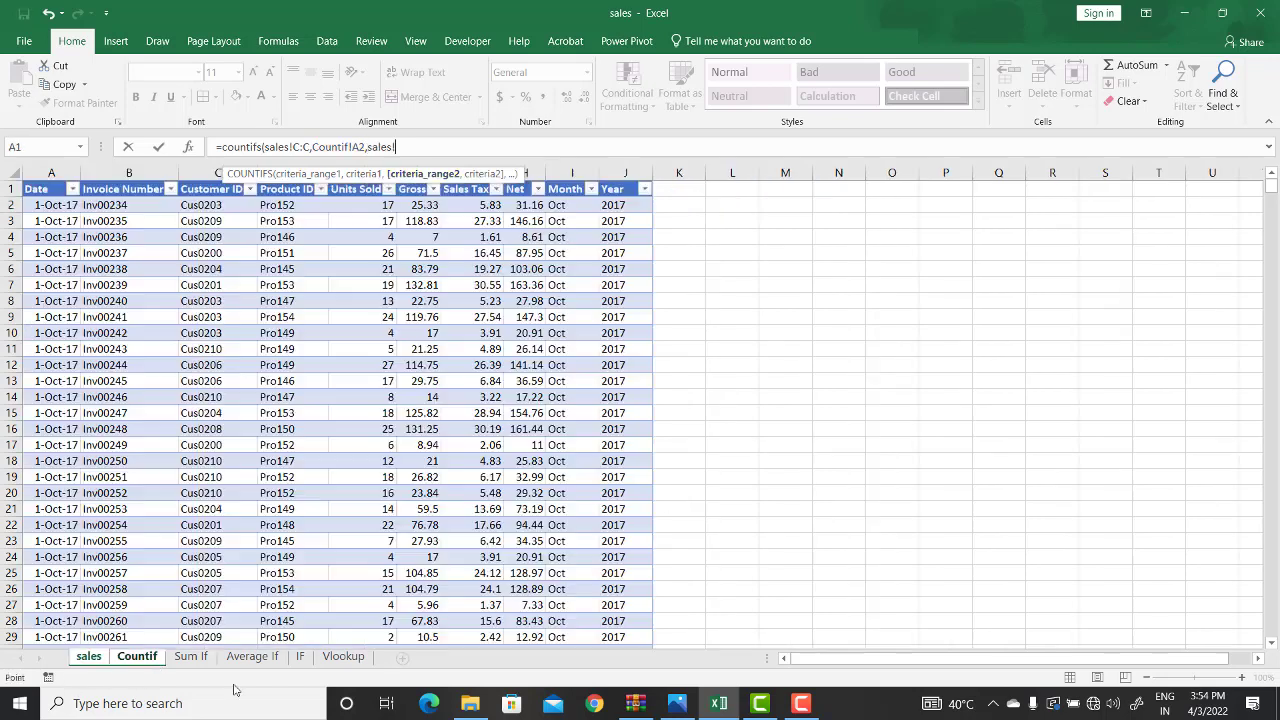
{"action": "left_click", "coordinate": [574, 172]}
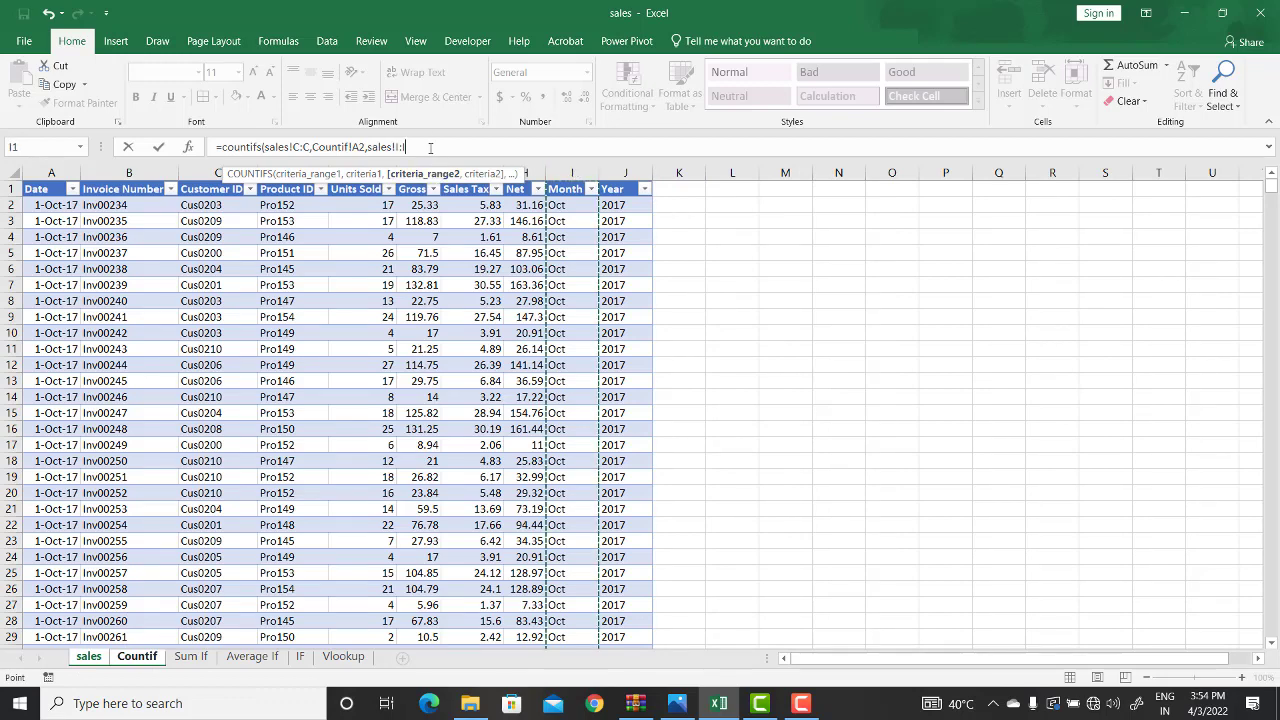
{"action": "type", "text": ","}
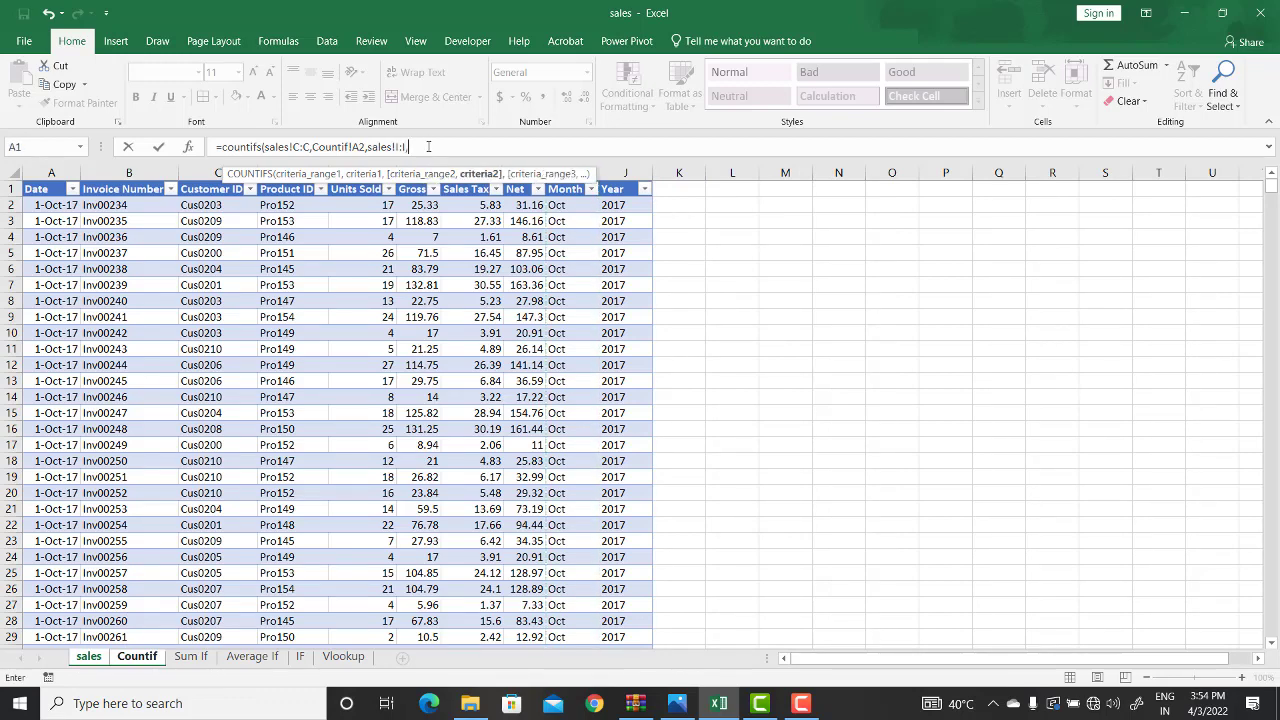
{"action": "left_click", "coordinate": [127, 660]}
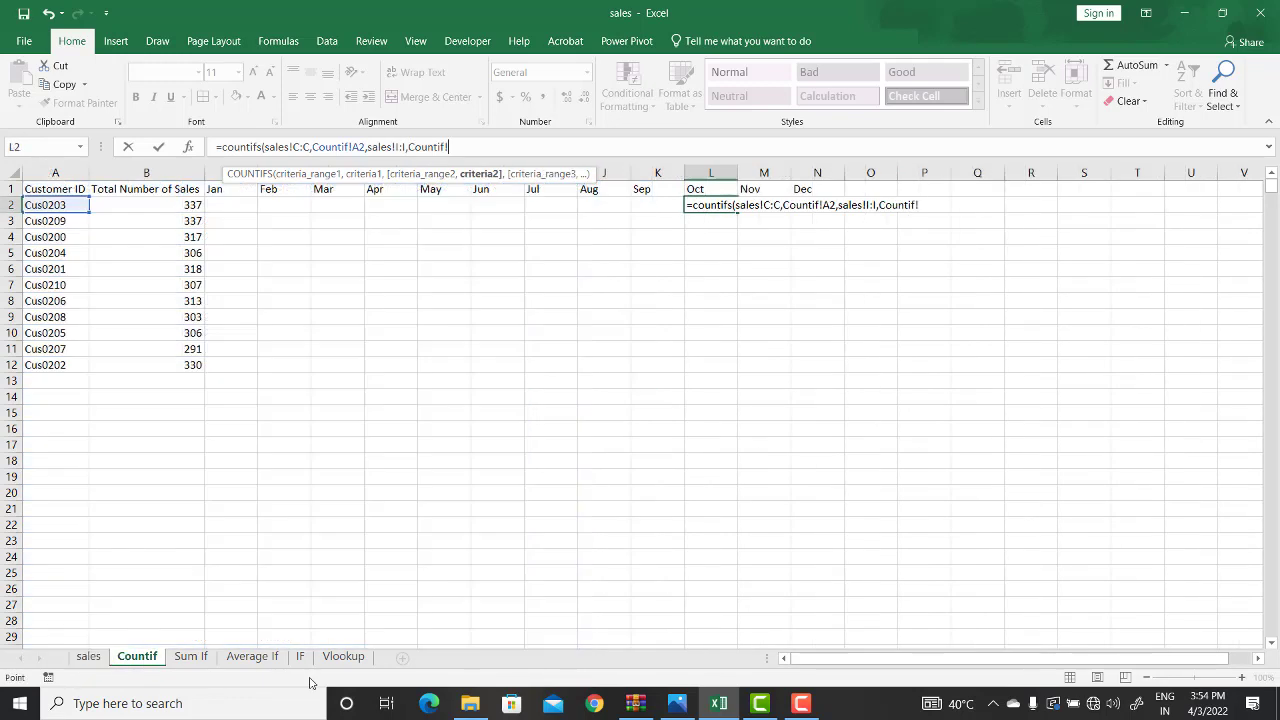
{"action": "left_click", "coordinate": [703, 190]}
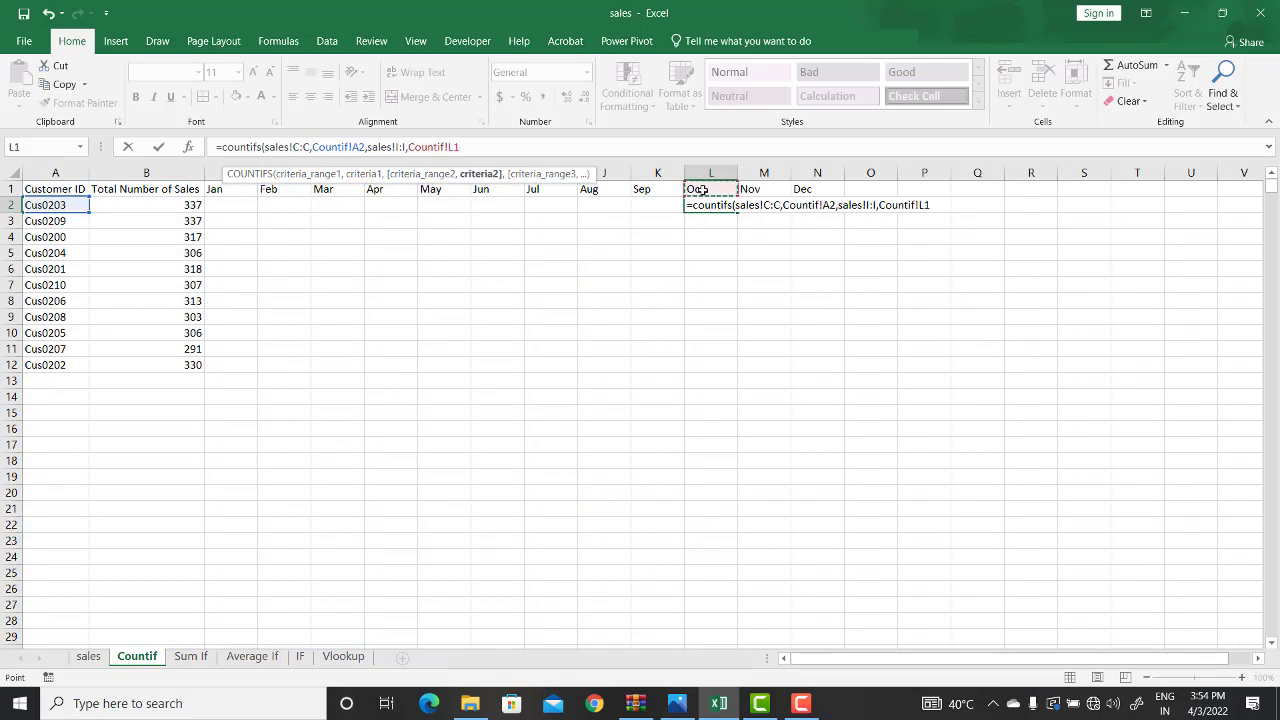
{"action": "type", "text": ")"}
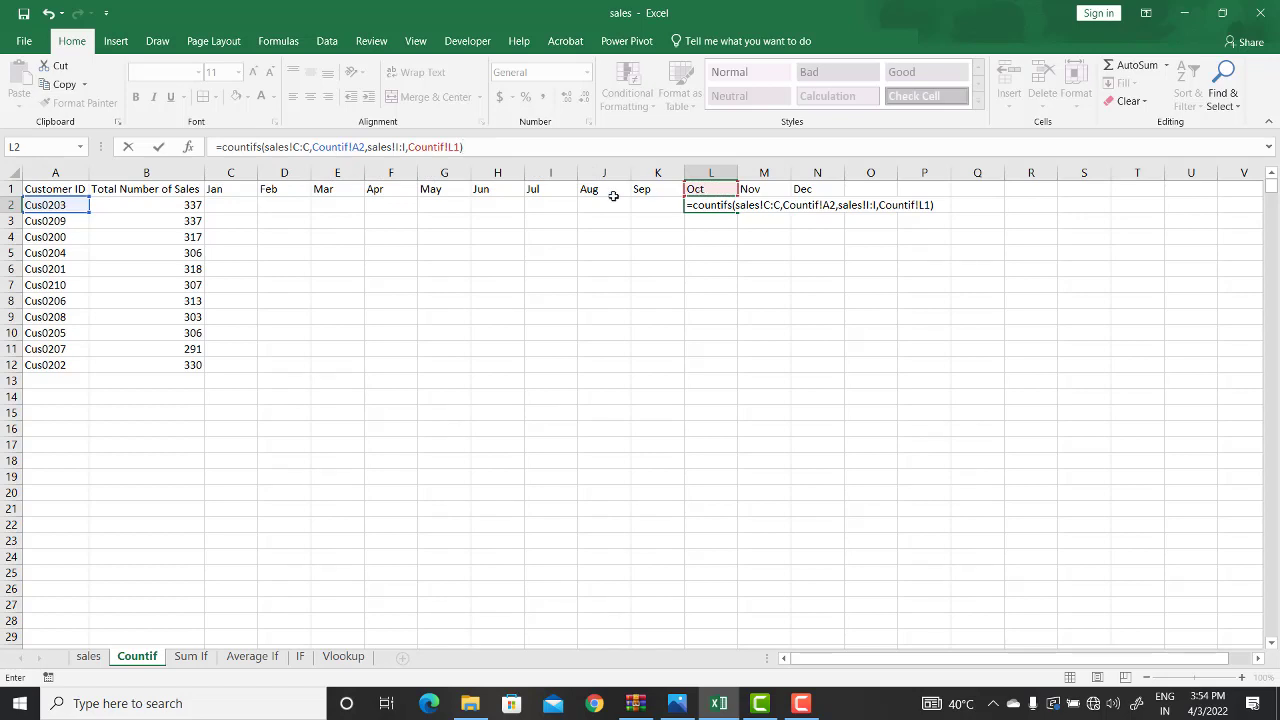
Review each criteria range and criteria argument in L2's COUNTIFS formula, then commit the formula.
{"action": "left_click", "coordinate": [252, 147]}
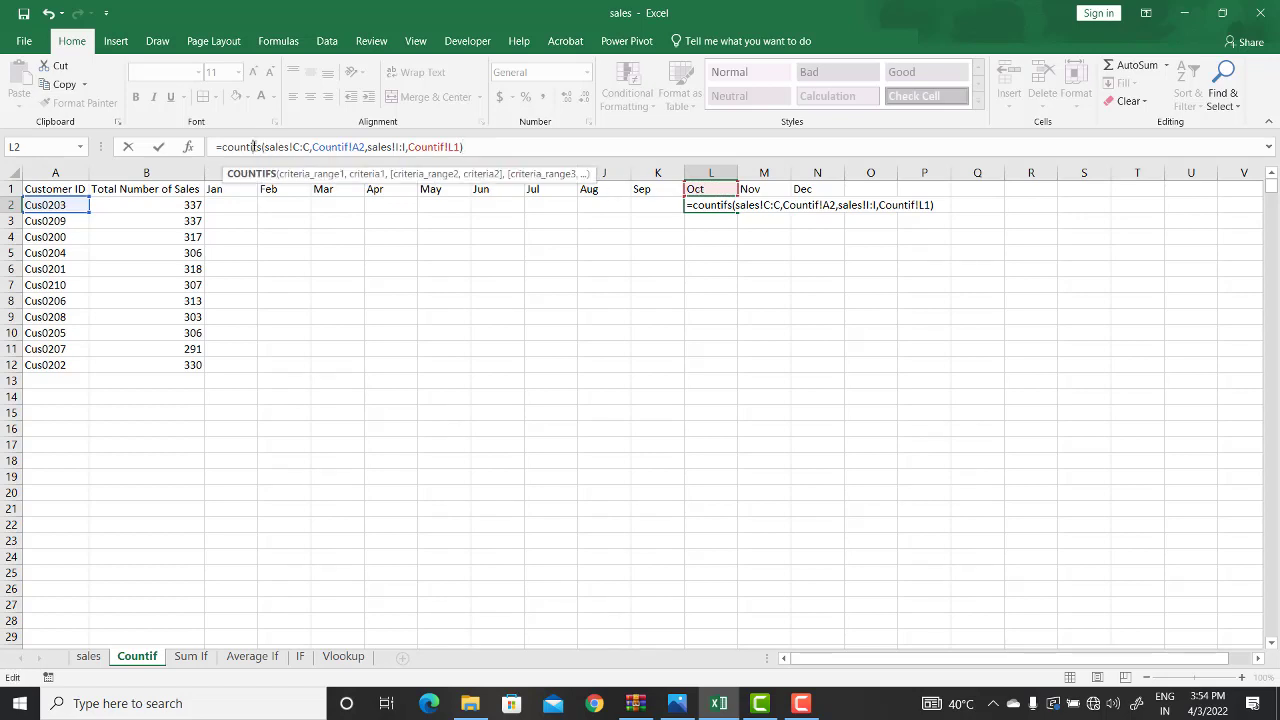
{"action": "left_click", "coordinate": [298, 175]}
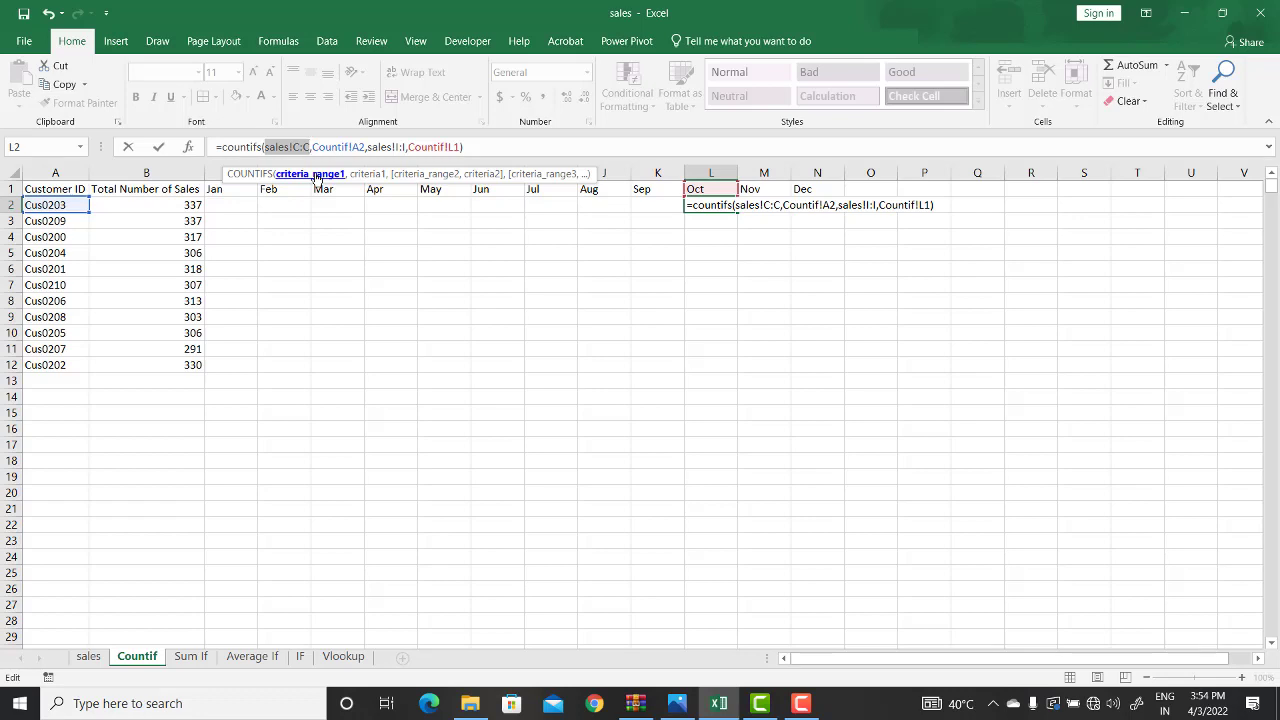
{"action": "left_click", "coordinate": [366, 175]}
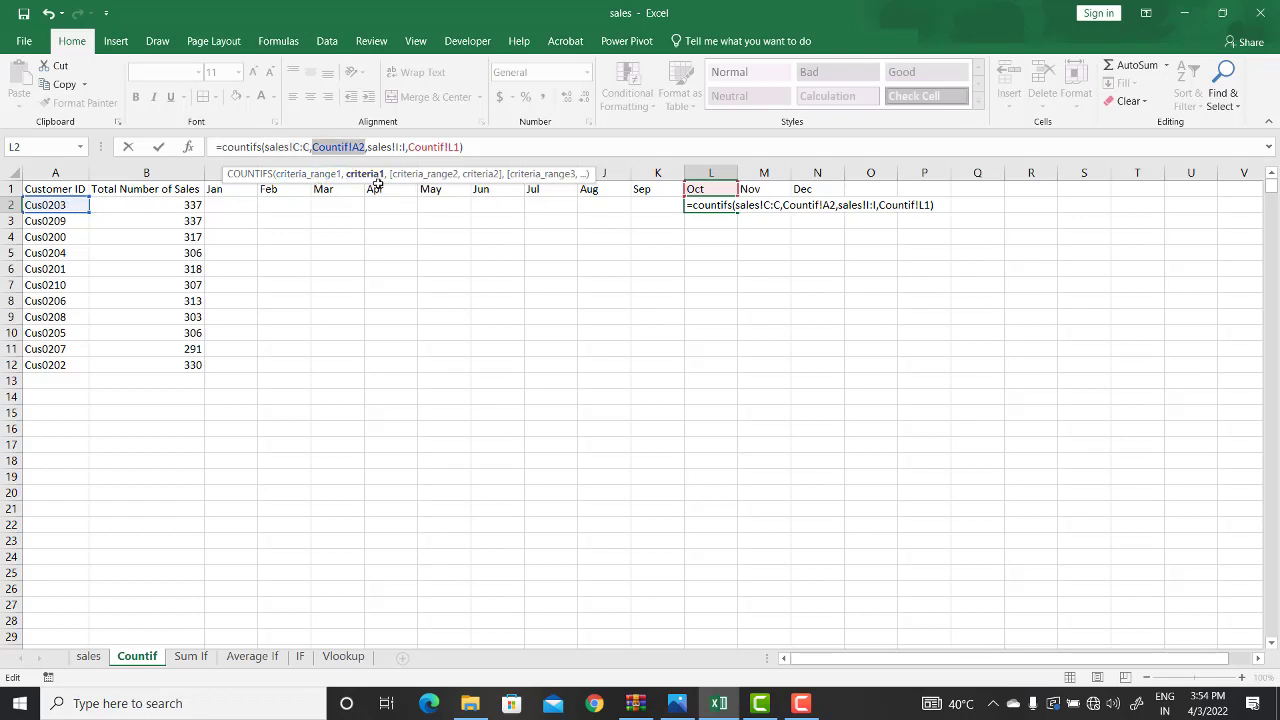
{"action": "left_click", "coordinate": [431, 178]}
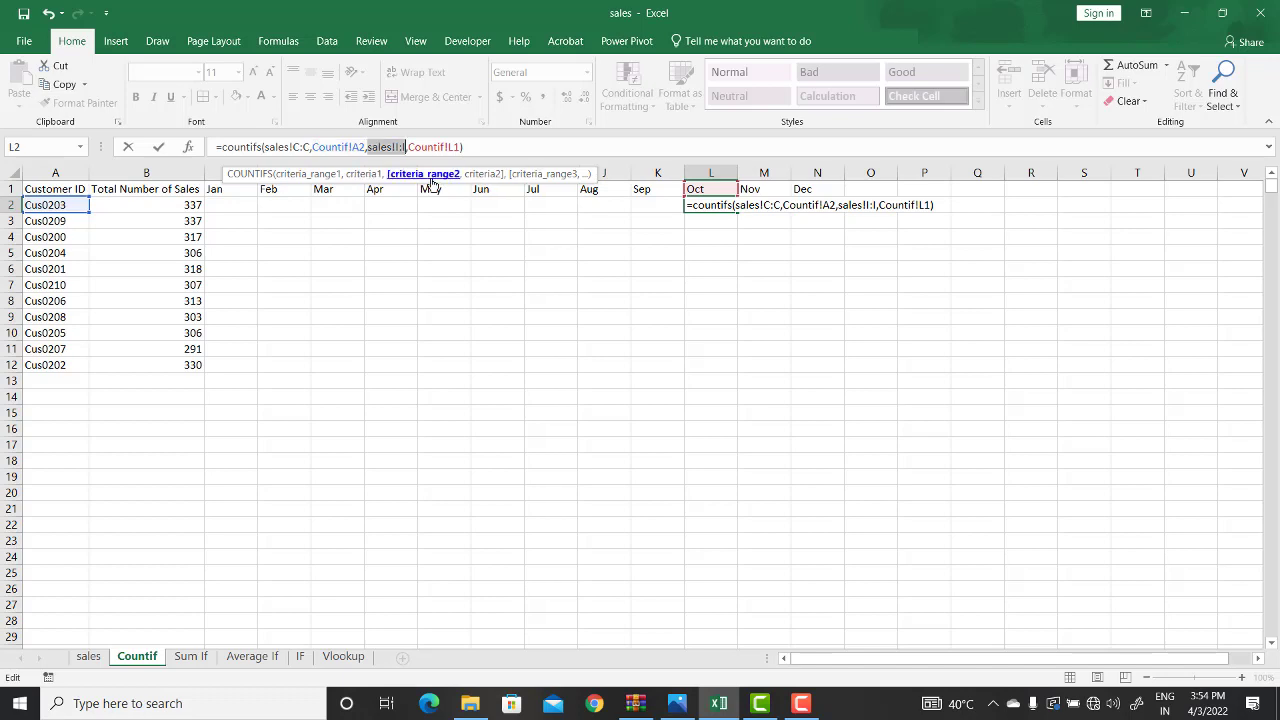
{"action": "left_click", "coordinate": [493, 176]}
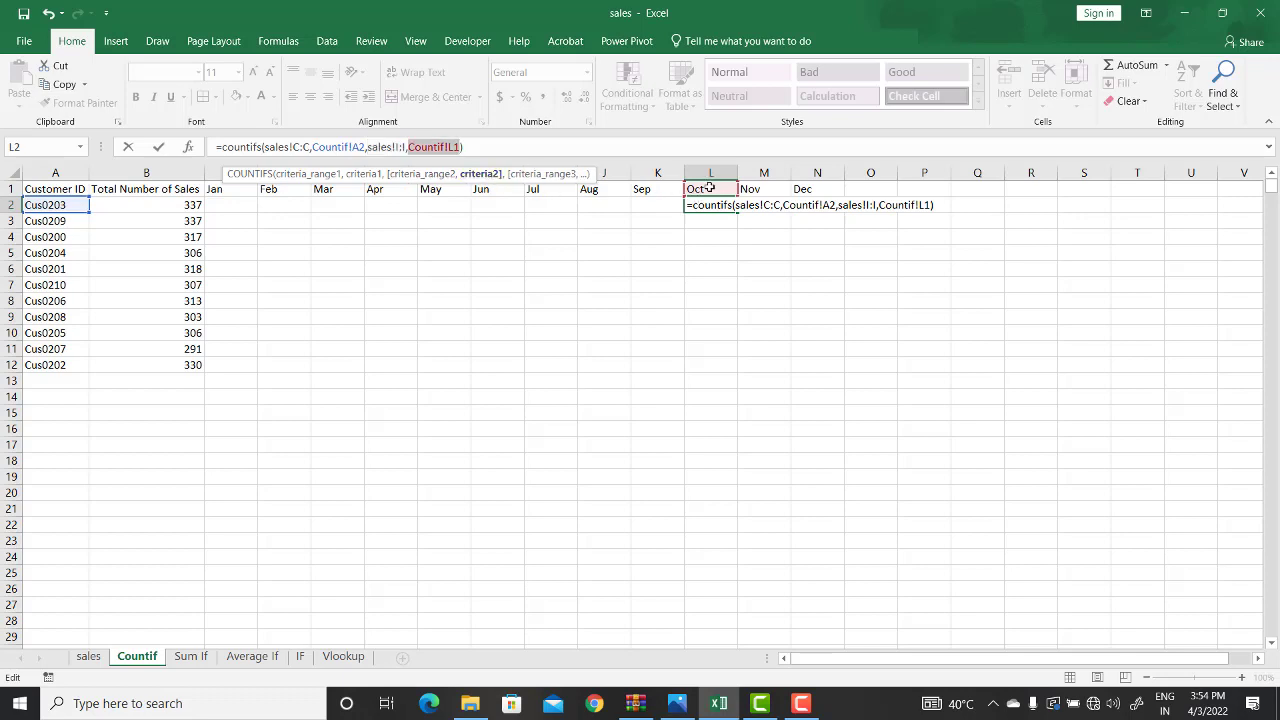
{"action": "key", "text": "Return"}
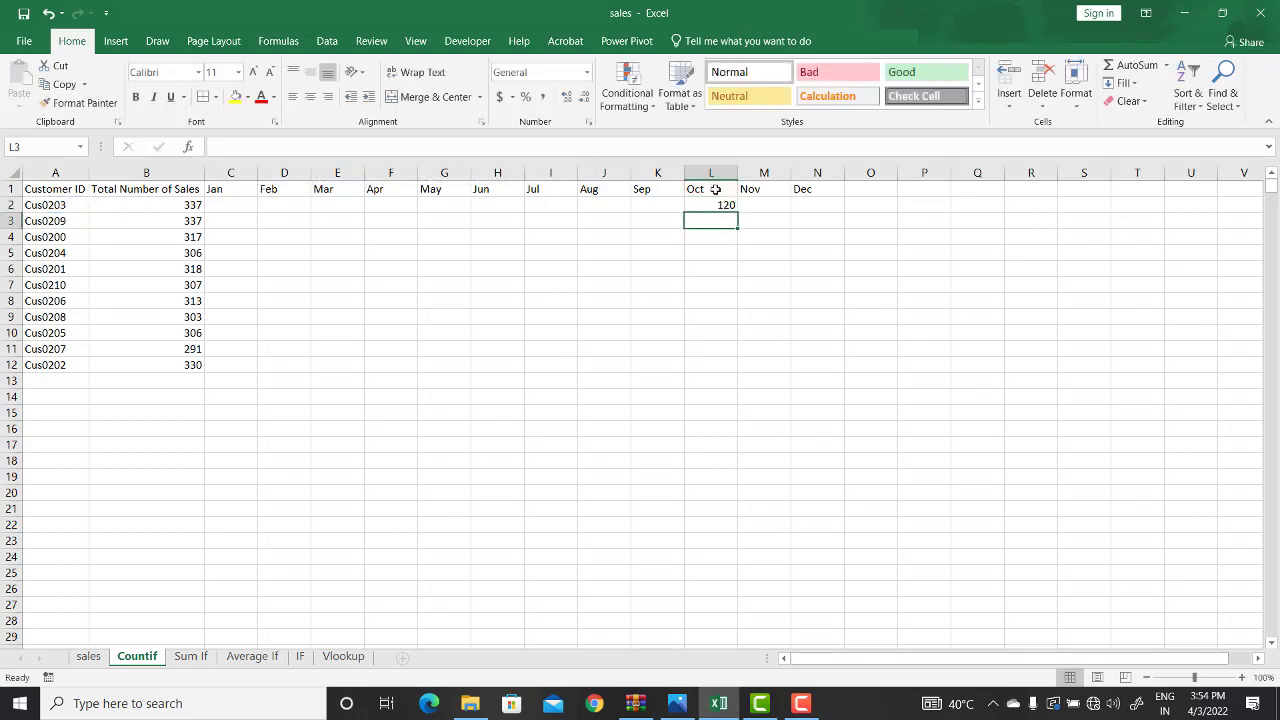
Make the references absolute in L2's COUNTIFS formula as $L$1, $I:$I and $C:$C, leaving Countif!A2 relative.
{"action": "left_click", "coordinate": [710, 204]}
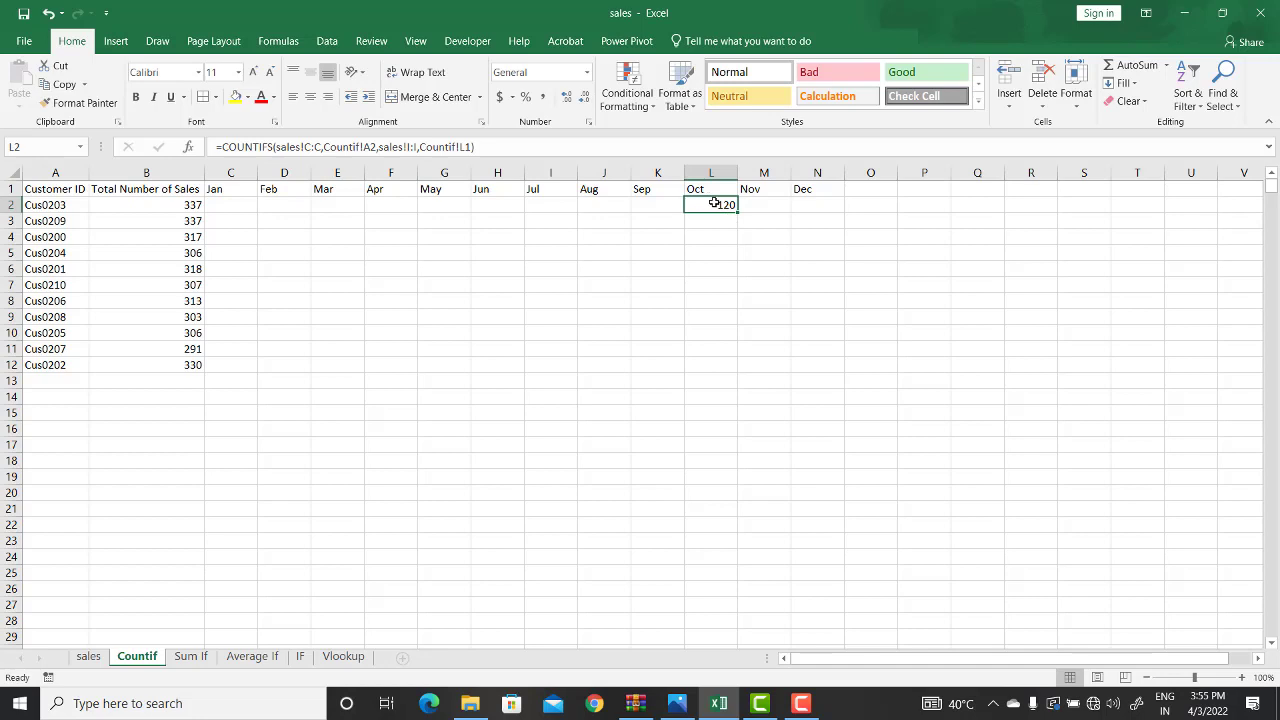
{"action": "left_click", "coordinate": [467, 147]}
{"action": "left_click", "coordinate": [467, 147]}
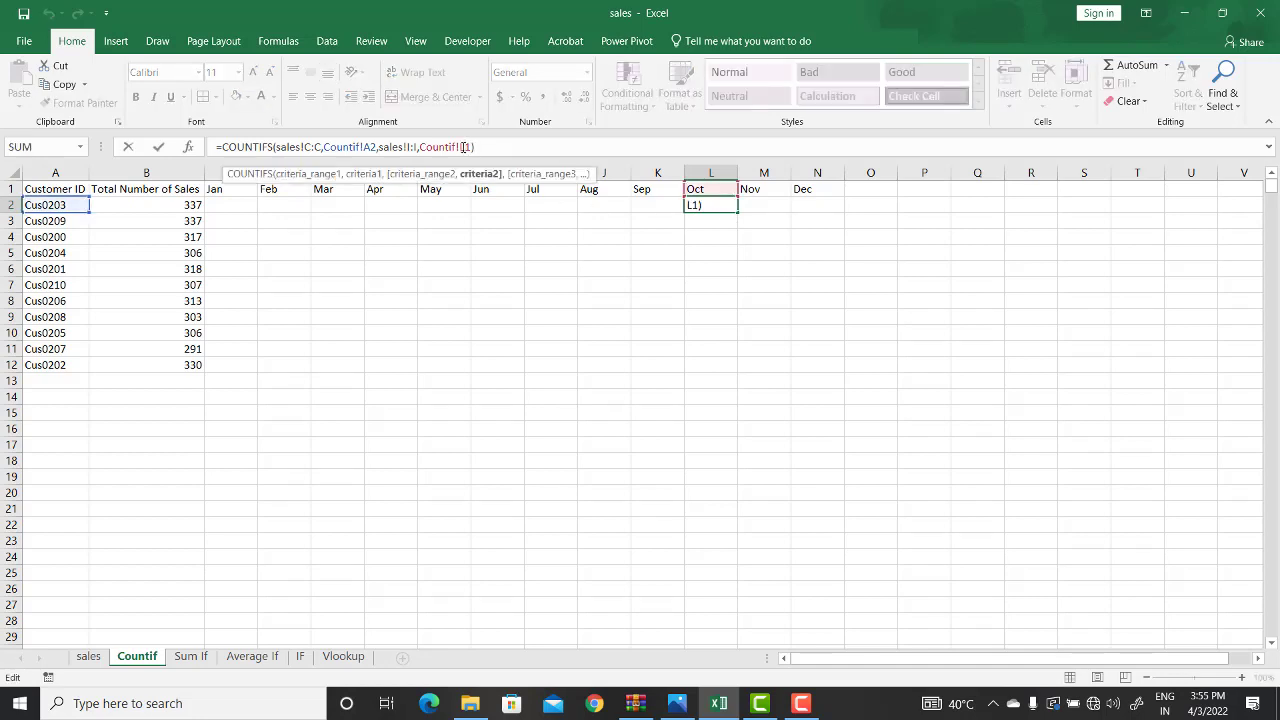
{"action": "key", "text": "F4"}
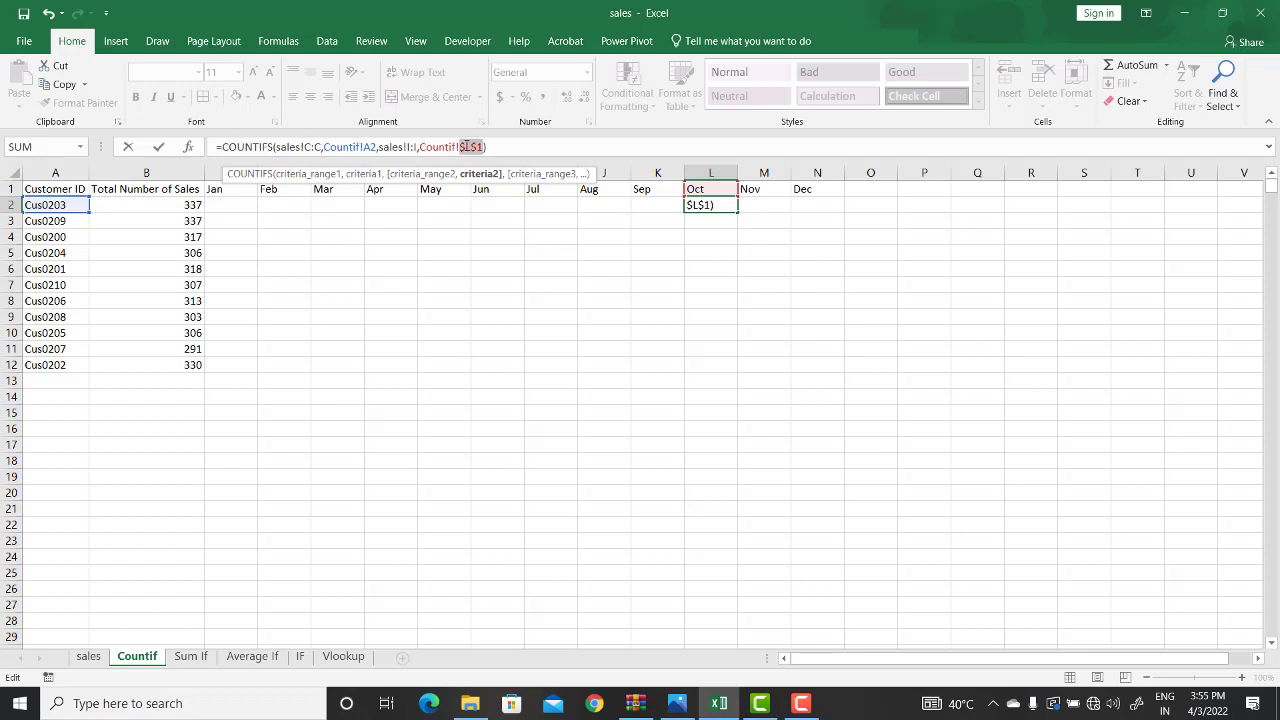
{"action": "left_click", "coordinate": [410, 147]}
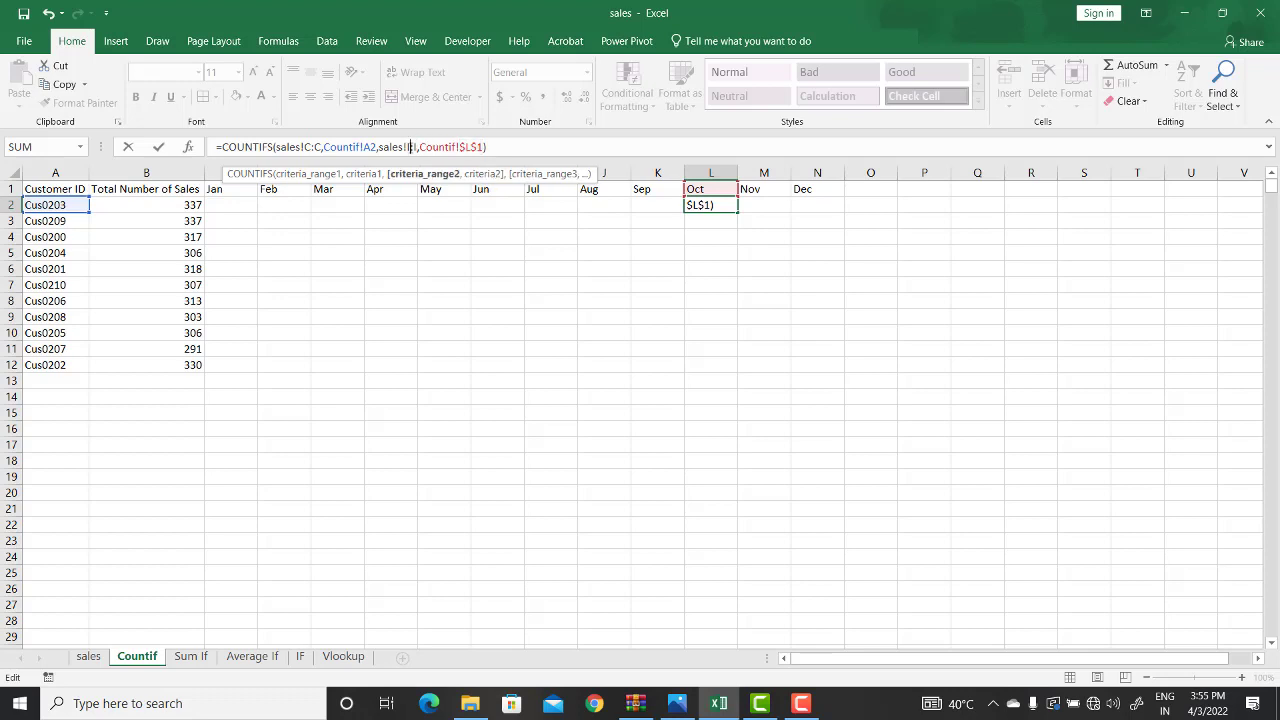
{"action": "key", "text": "F4"}
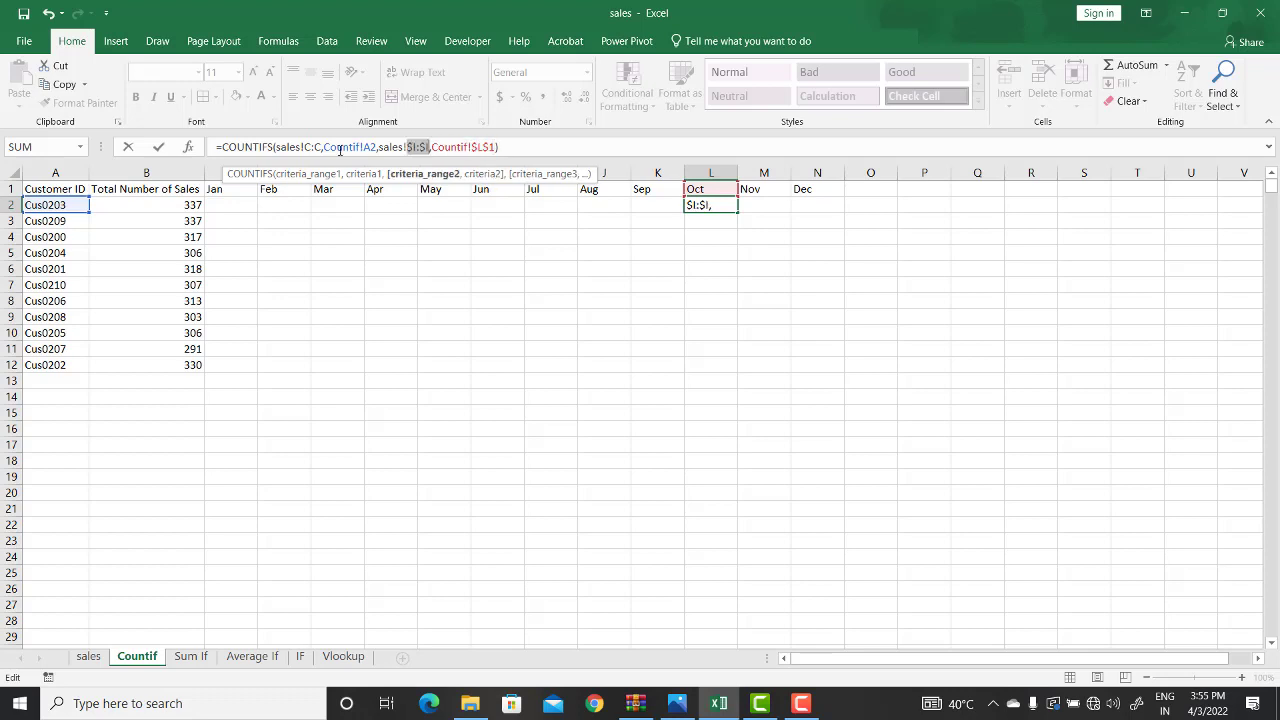
{"action": "left_click", "coordinate": [307, 147]}
{"action": "key", "text": "F4"}
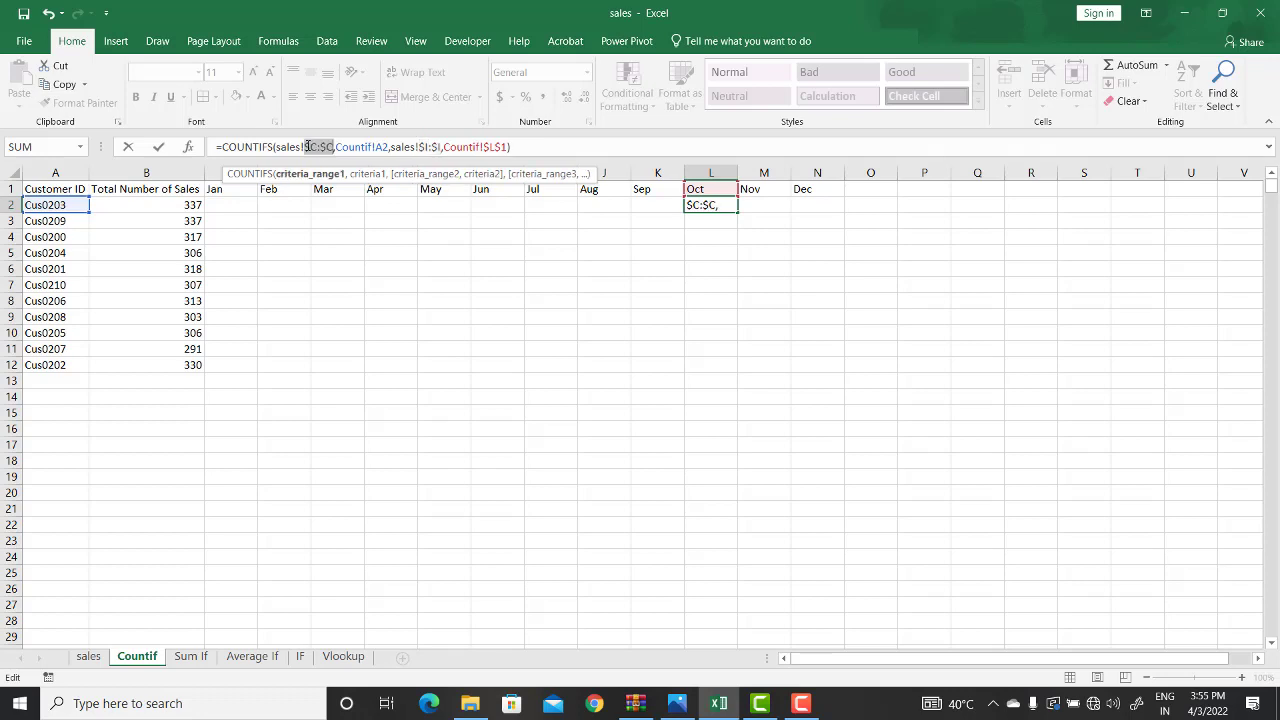
{"action": "key", "text": "Return"}
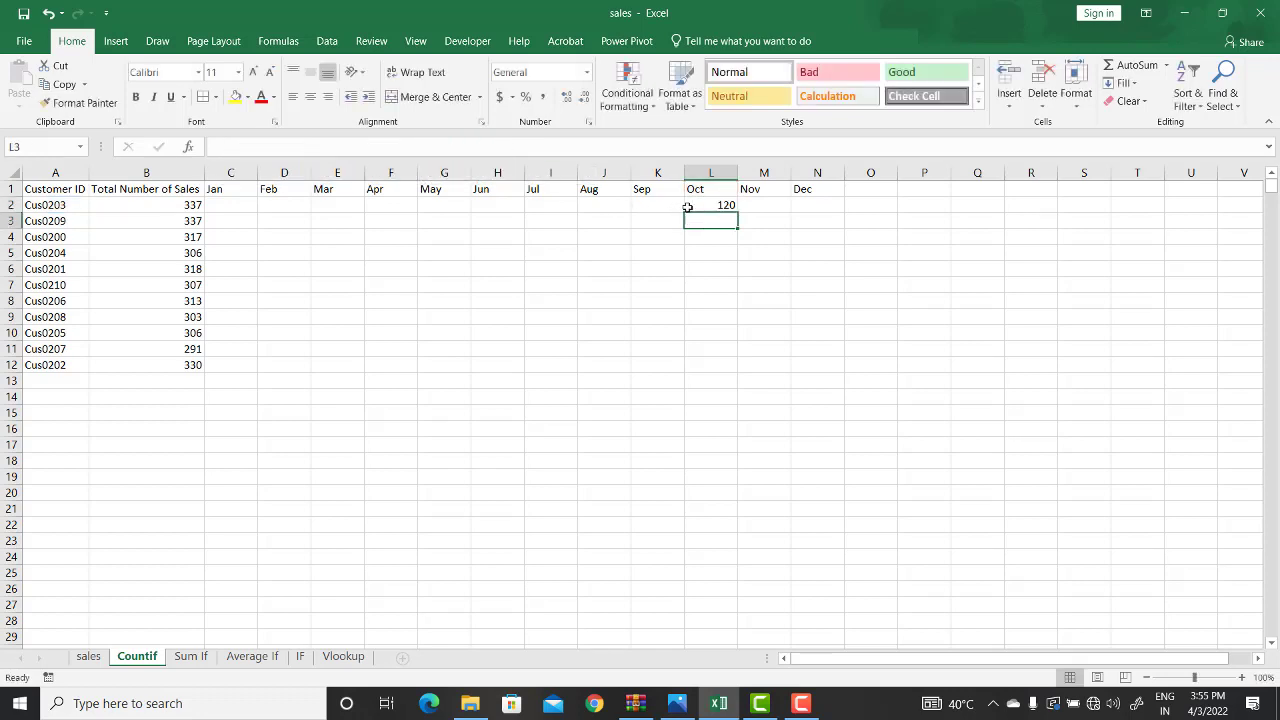
Copy L2's COUNTIFS formula down to L12 for all customers and check the references in the copied Oct formulas.
{"action": "left_click", "coordinate": [700, 207]}
{"action": "left_click_drag", "start_coordinate": [738, 213], "coordinate": [714, 374]}
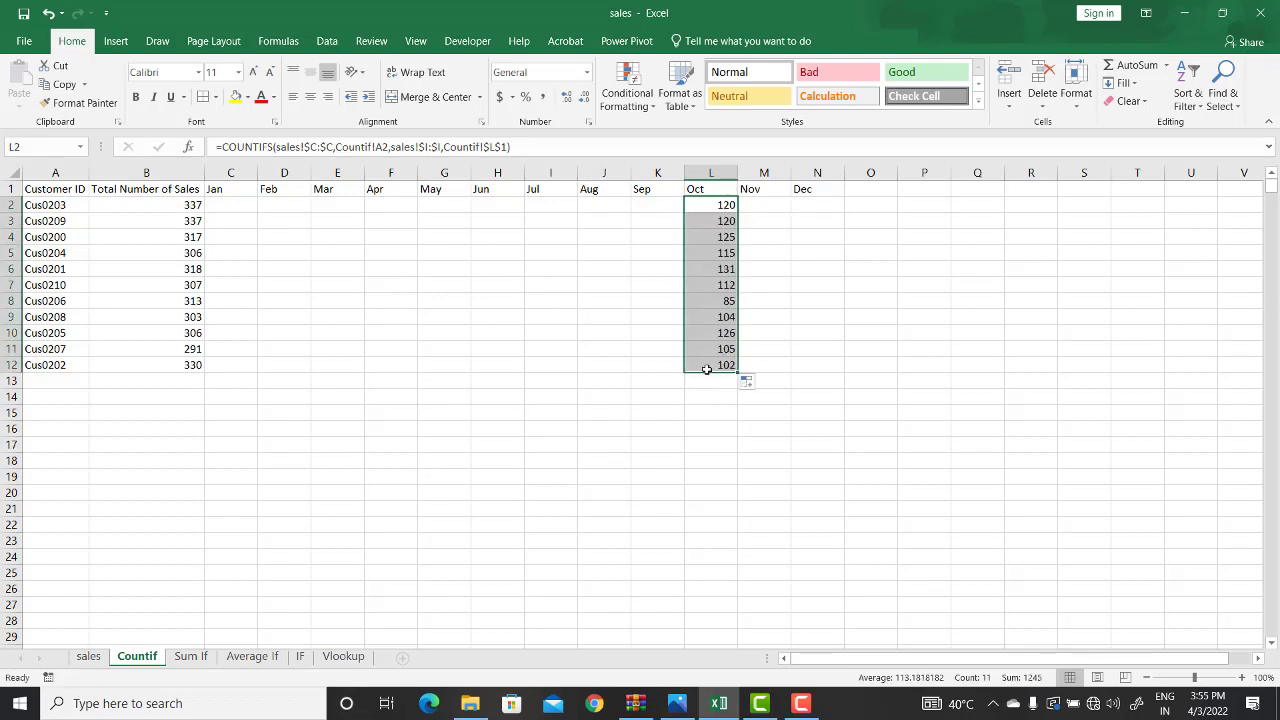
{"action": "left_click", "coordinate": [715, 220]}
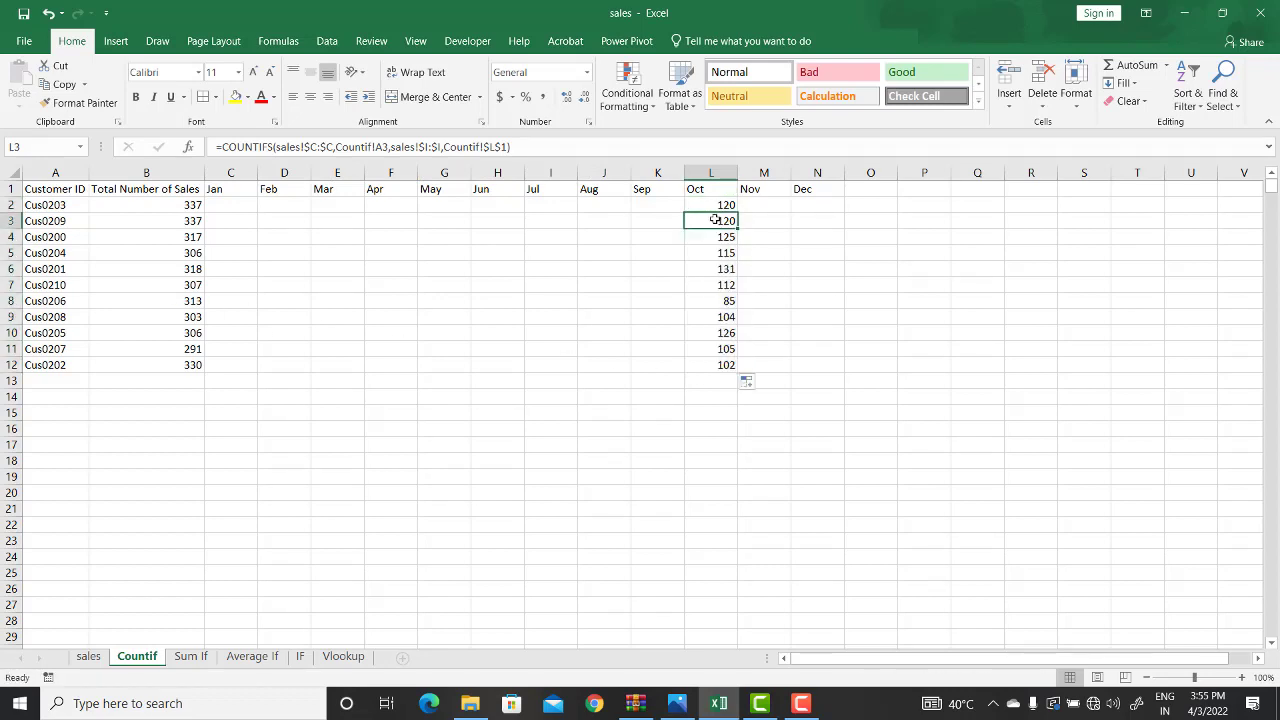
{"action": "left_click", "coordinate": [713, 238]}
{"action": "left_click", "coordinate": [711, 269]}
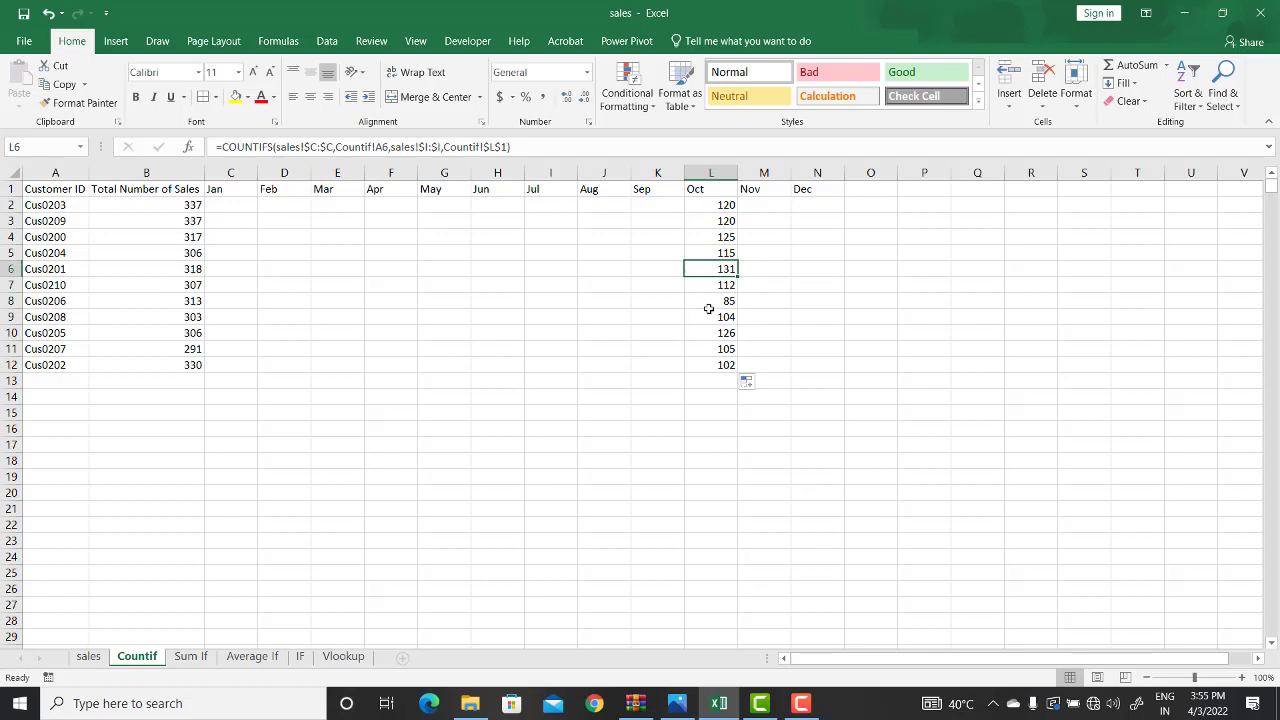
{"action": "left_click", "coordinate": [718, 206]}
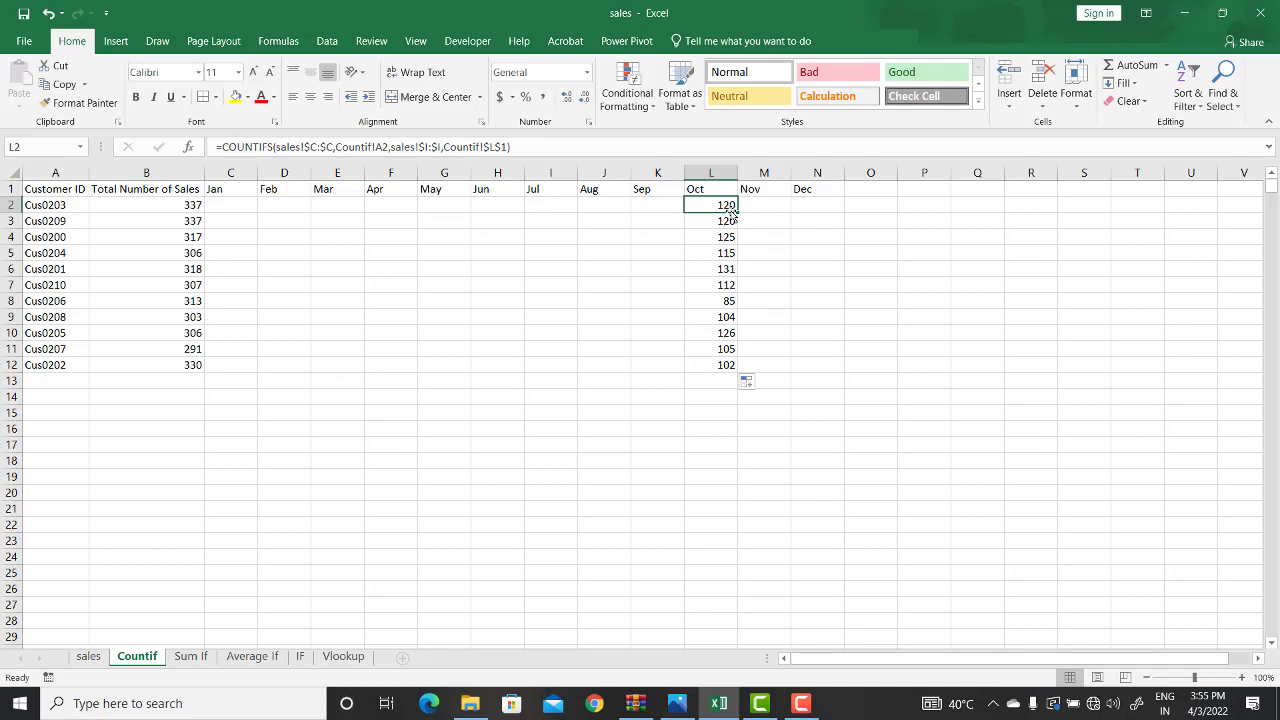
Copy the COUNTIFS formula from L2 to M2 and replace its month criteria with M1, the Nov heading.
{"action": "left_click_drag", "start_coordinate": [737, 212], "coordinate": [775, 214]}
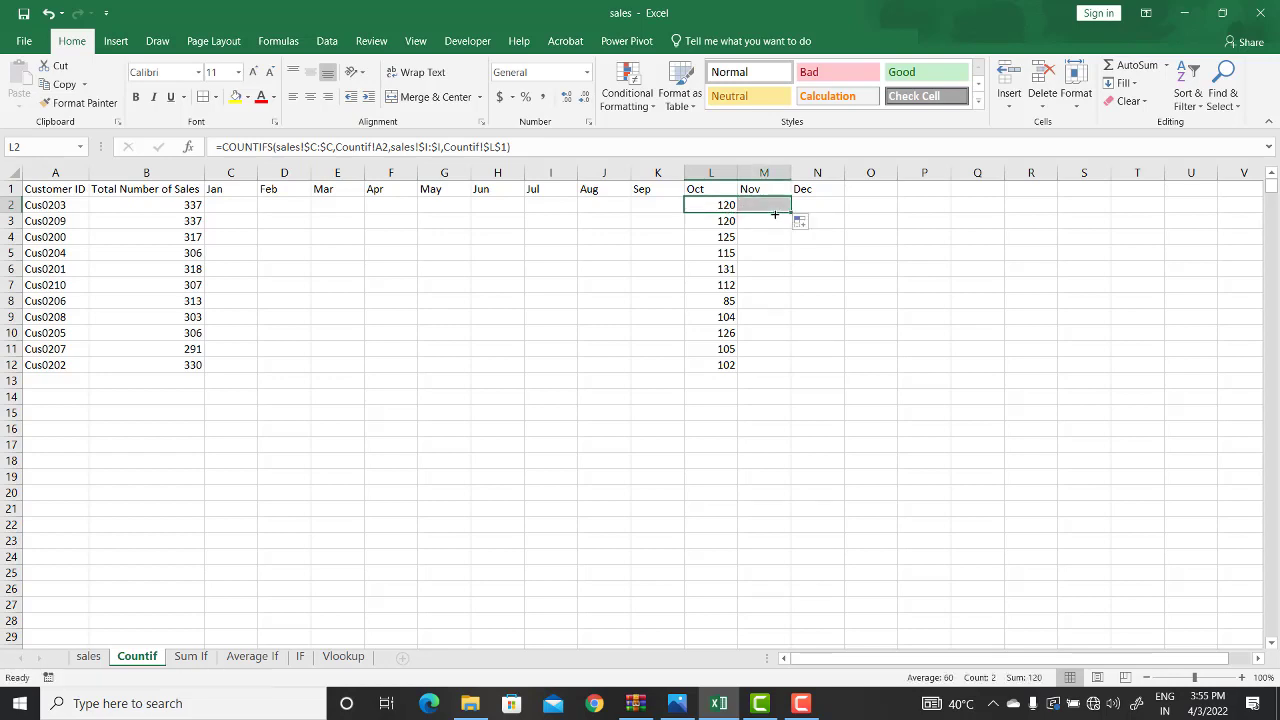
{"action": "left_click", "coordinate": [774, 205]}
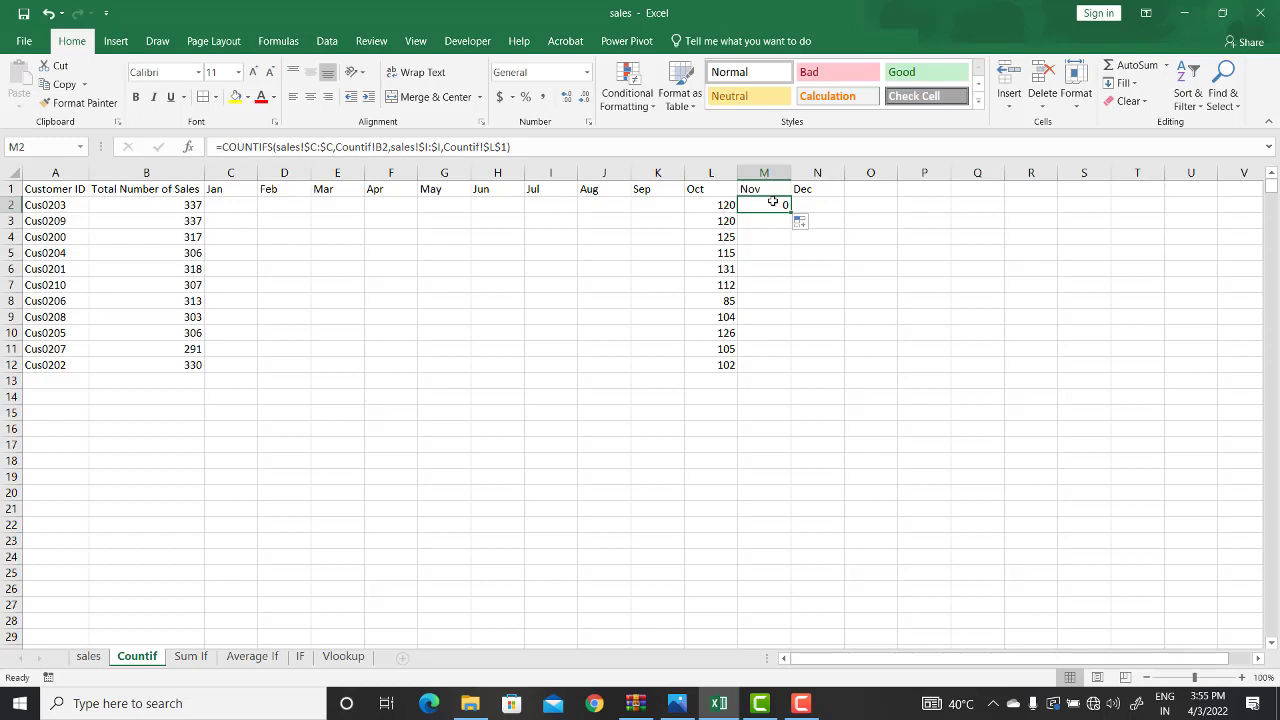
{"action": "left_click", "coordinate": [502, 147]}
{"action": "key", "text": "BackSpace"}
{"action": "key", "text": "BackSpace"}
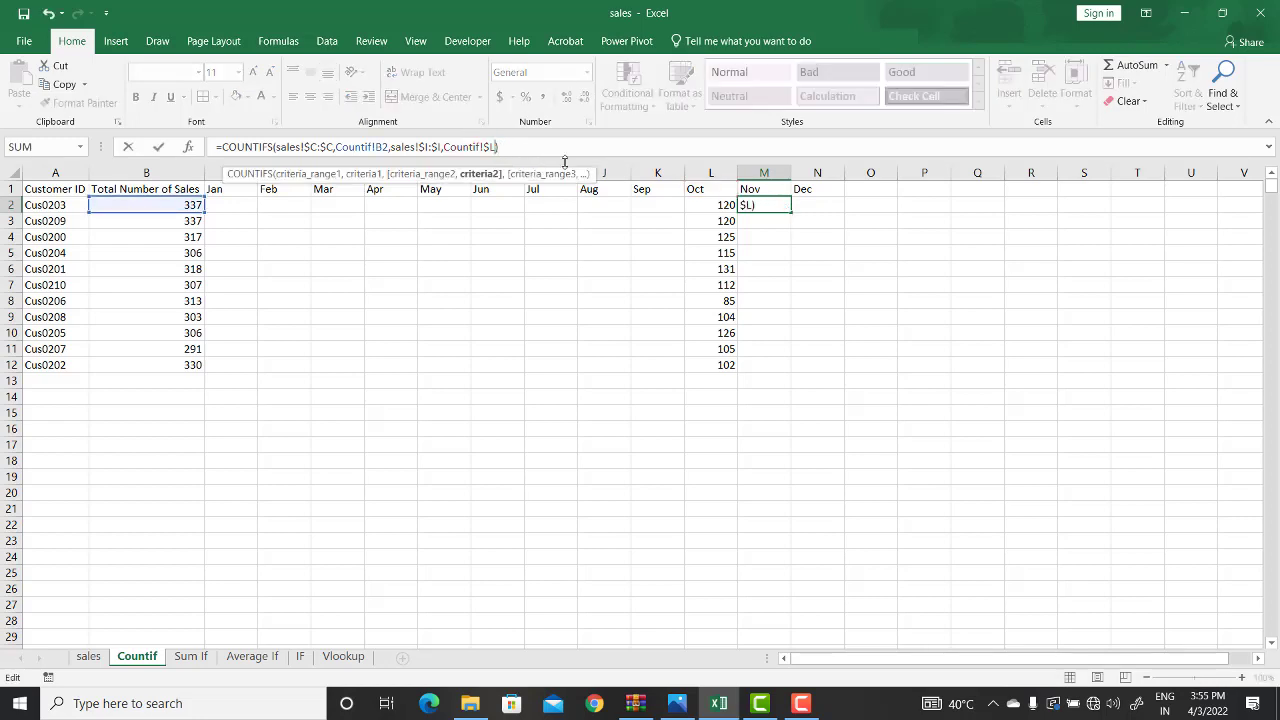
{"action": "key", "text": "BackSpace"}
{"action": "key", "text": "BackSpace"}
{"action": "left_click", "coordinate": [757, 189]}
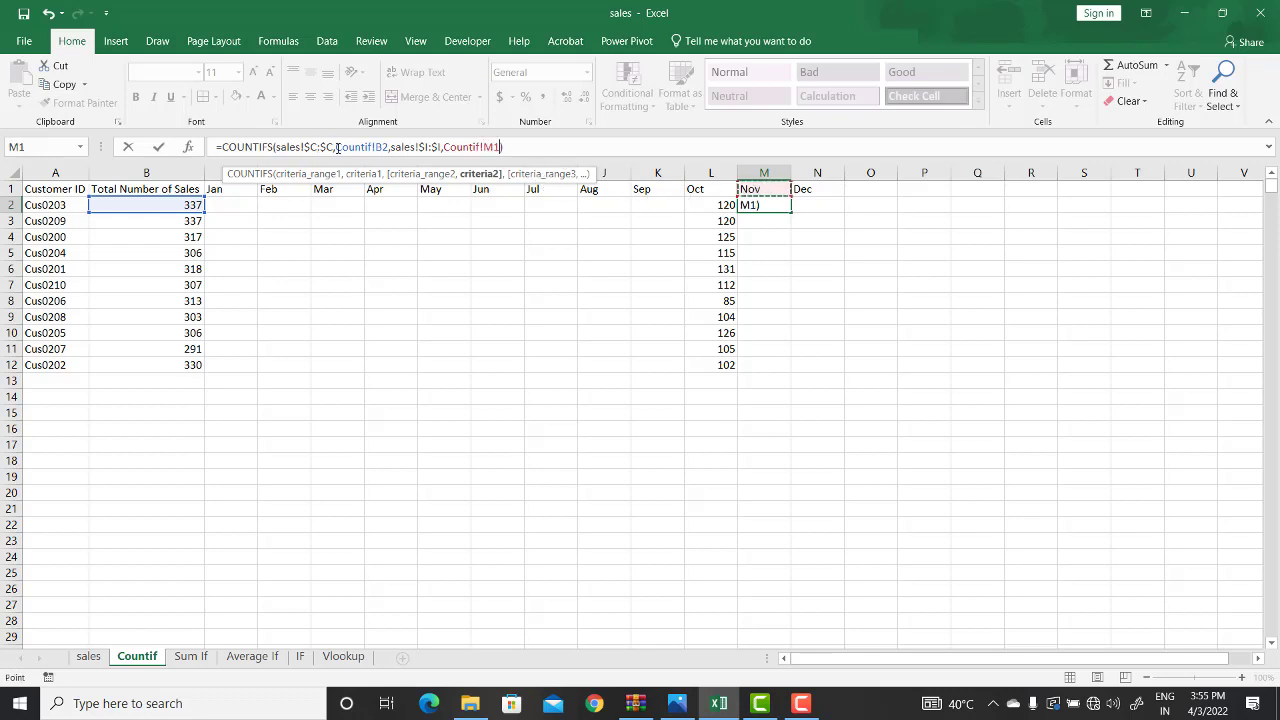
Replace the customer criteria Countif!B2 in M2's COUNTIFS formula with A2 and commit the formula.
{"action": "left_click", "coordinate": [385, 147]}
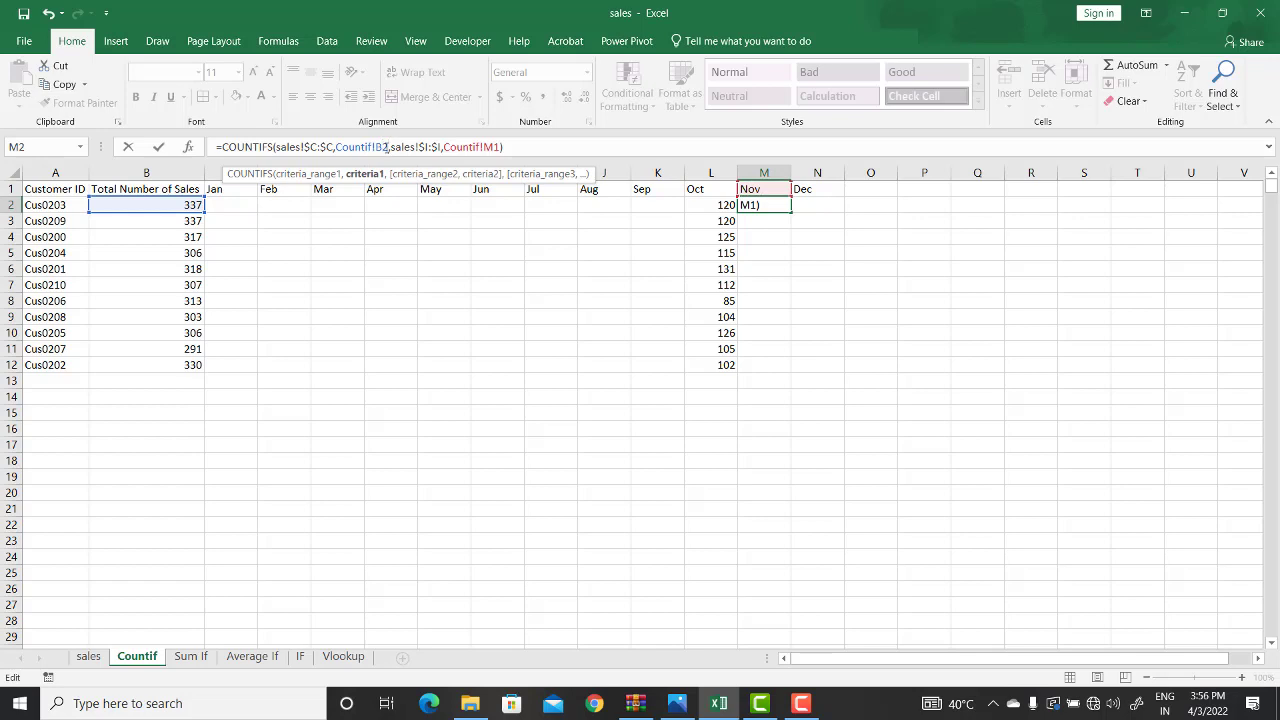
{"action": "key", "text": "BackSpace"}
{"action": "key", "text": "BackSpace"}
{"action": "key", "text": "BackSpace"}
{"action": "key", "text": "BackSpace"}
{"action": "key", "text": "BackSpace"}
{"action": "key", "text": "BackSpace"}
{"action": "key", "text": "BackSpace"}
{"action": "key", "text": "BackSpace"}
{"action": "key", "text": "BackSpace"}
{"action": "key", "text": "BackSpace"}
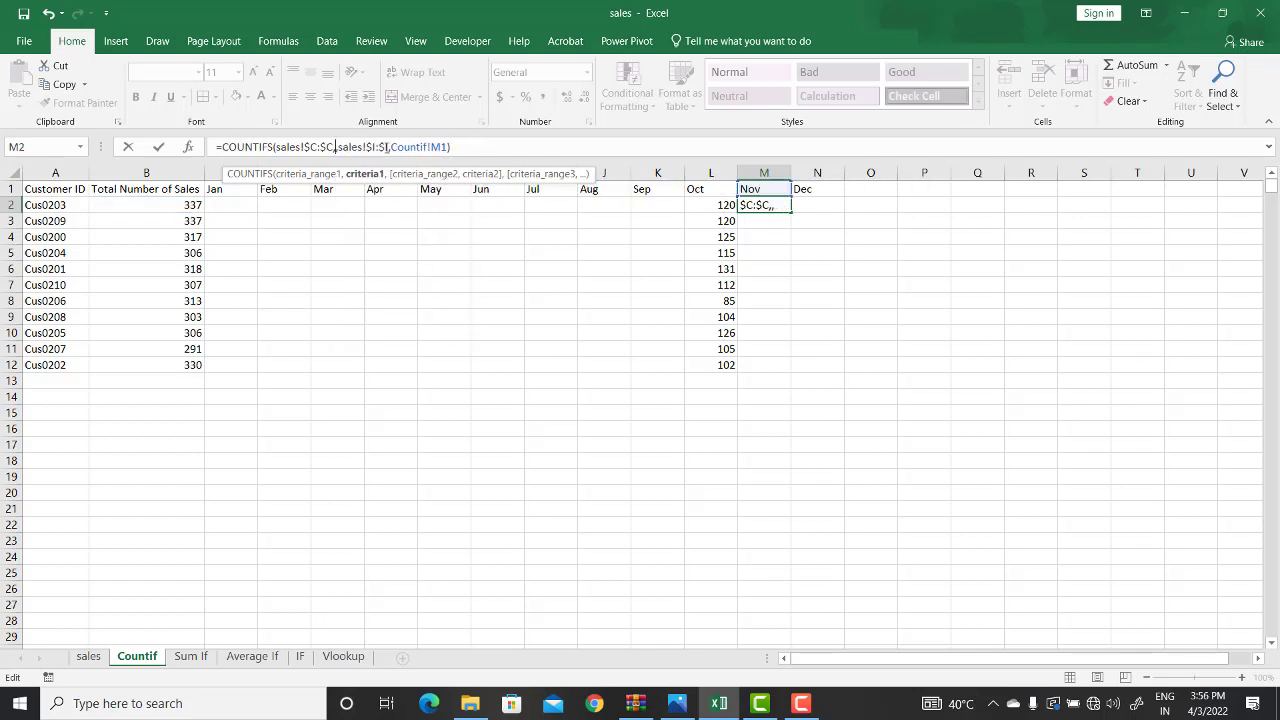
{"action": "left_click", "coordinate": [60, 205]}
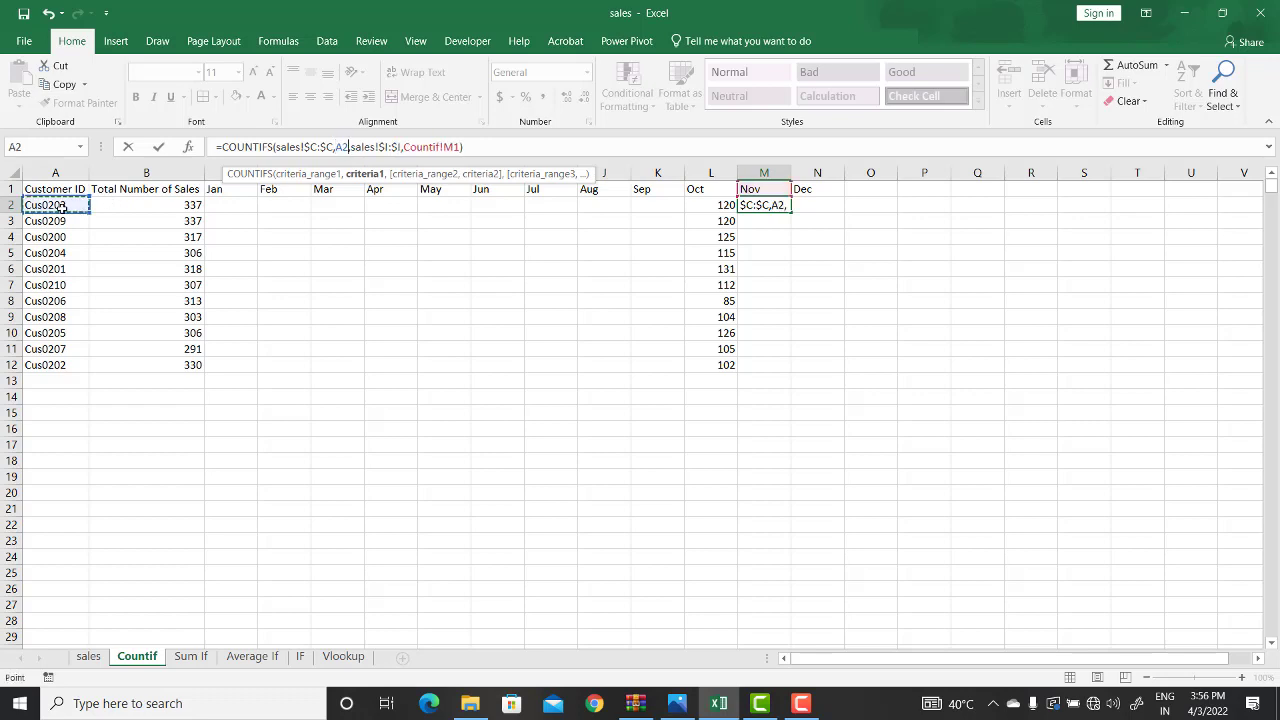
{"action": "key", "text": "Return"}
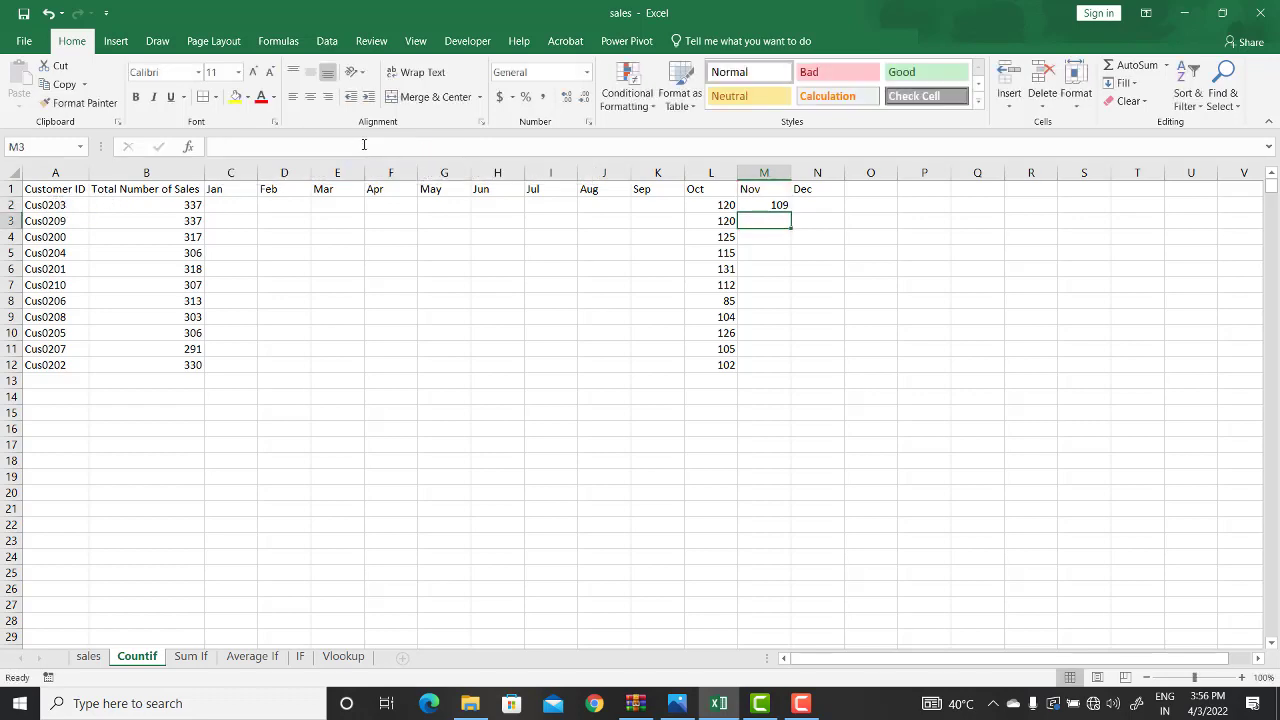
Make the Nov heading reference in M2's COUNTIFS formula absolute as $M$1.
{"action": "left_click", "coordinate": [756, 204]}
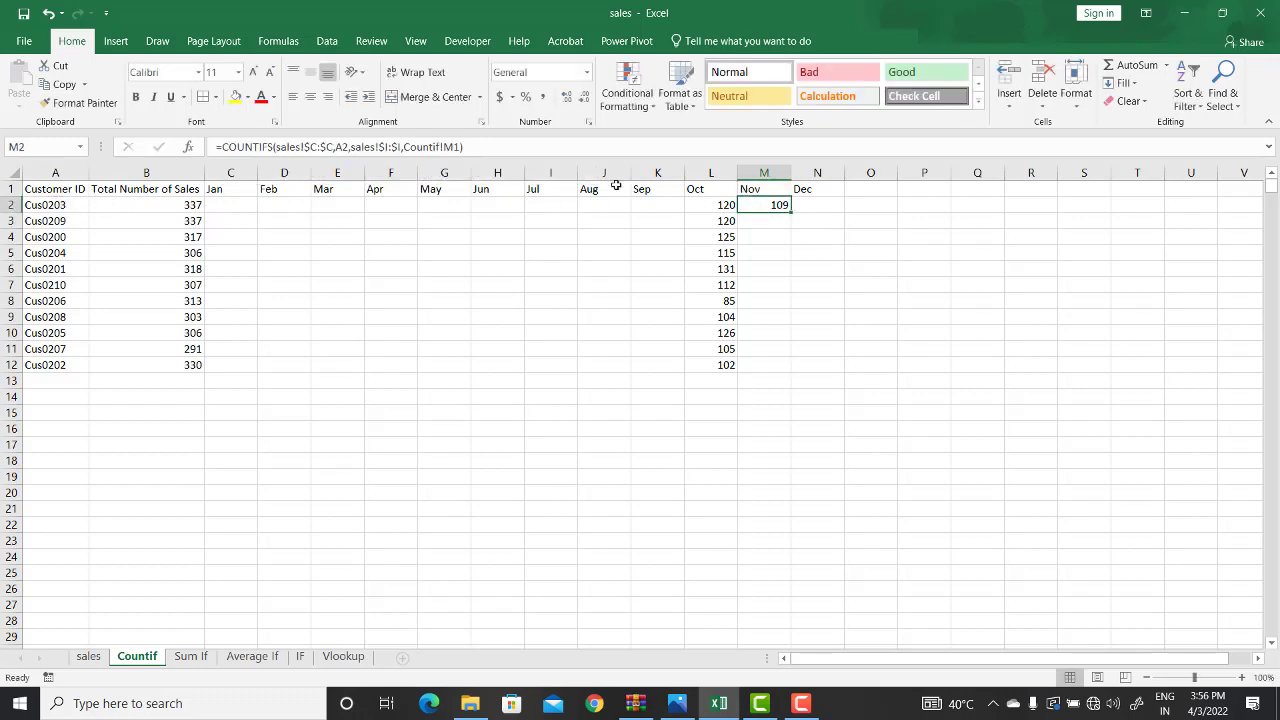
{"action": "left_click", "coordinate": [455, 146]}
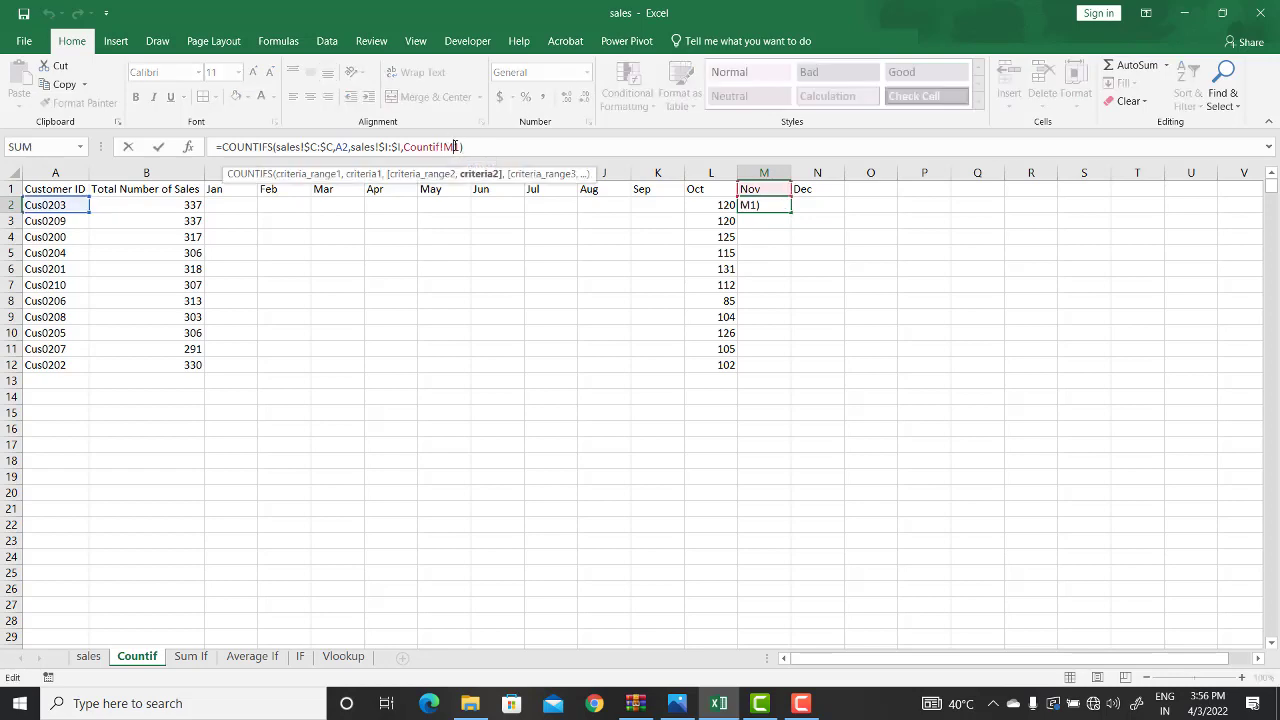
{"action": "key", "text": "F4"}
{"action": "key", "text": "Return"}
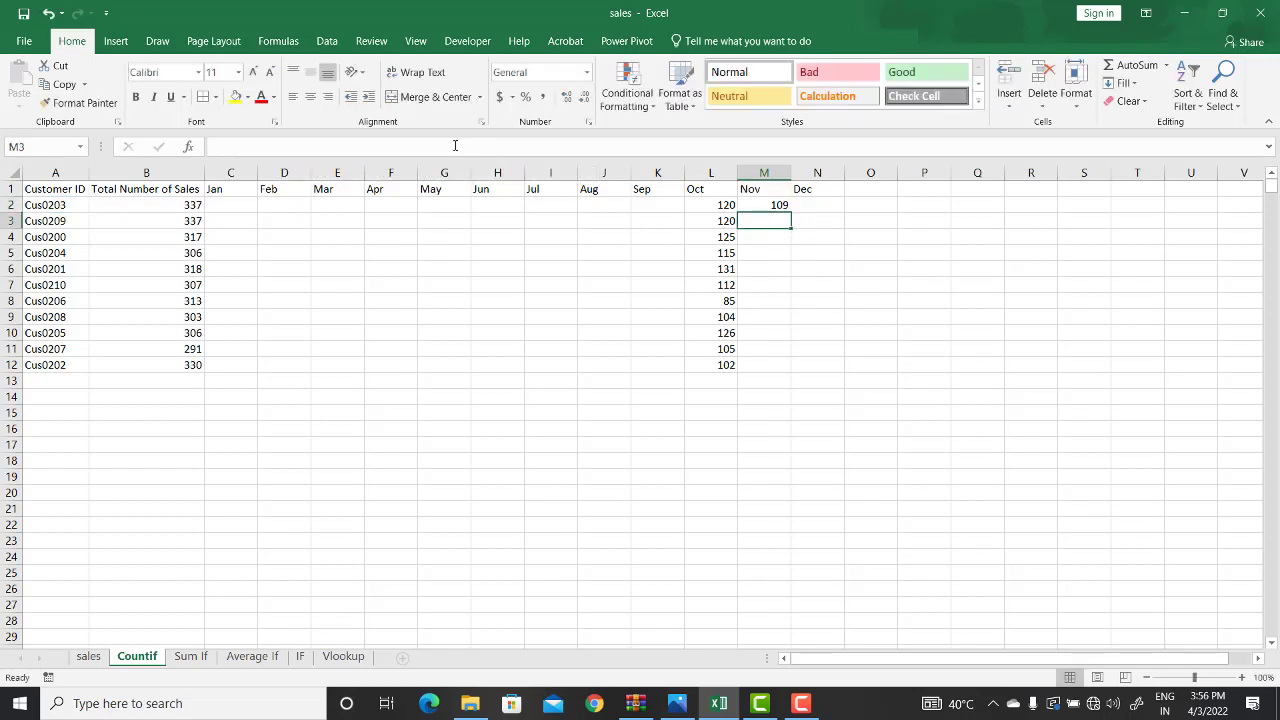
Copy M2's COUNTIFS formula down to M12 for all customers.
{"action": "left_click", "coordinate": [762, 207]}
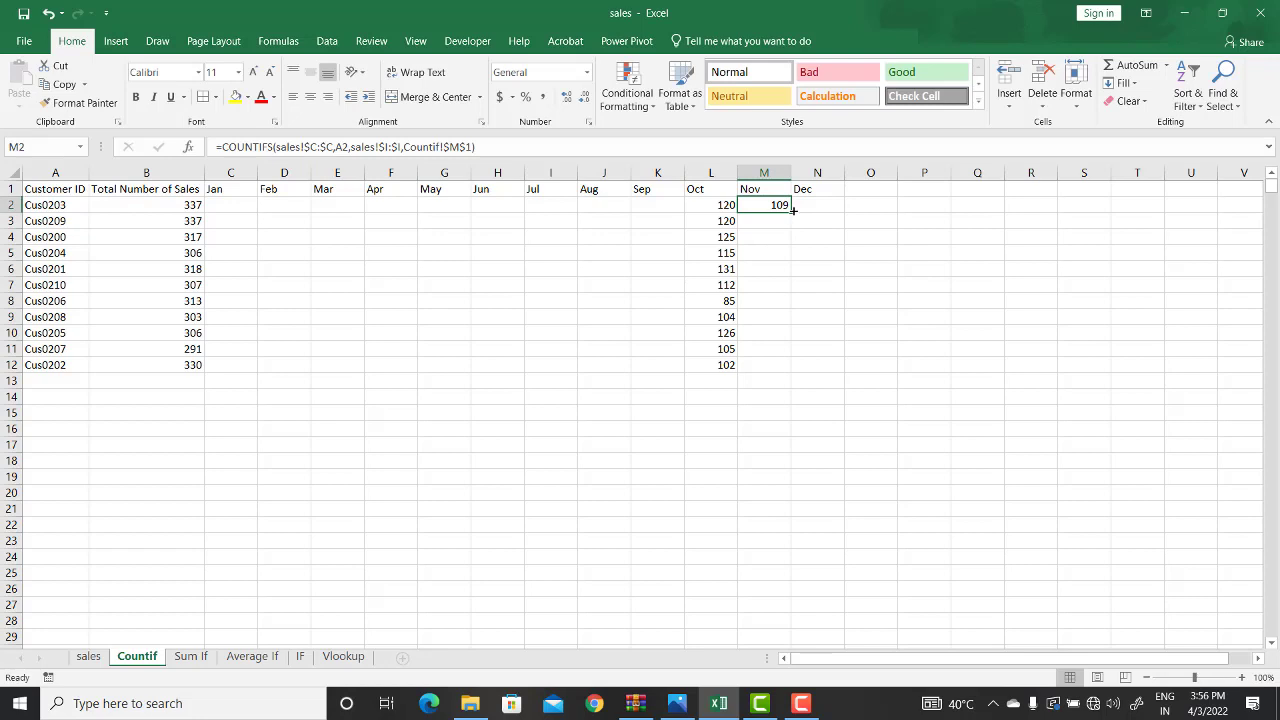
{"action": "left_click_drag", "start_coordinate": [788, 212], "coordinate": [774, 367]}
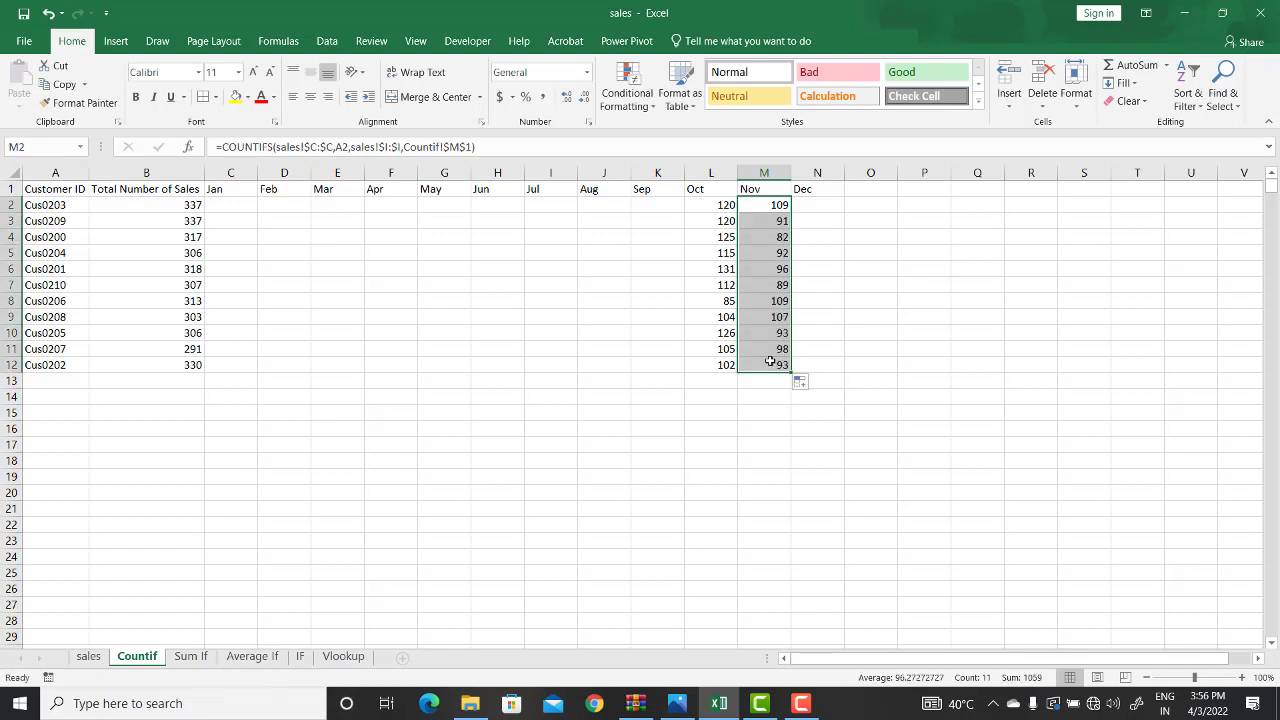
{"action": "left_click", "coordinate": [762, 407]}
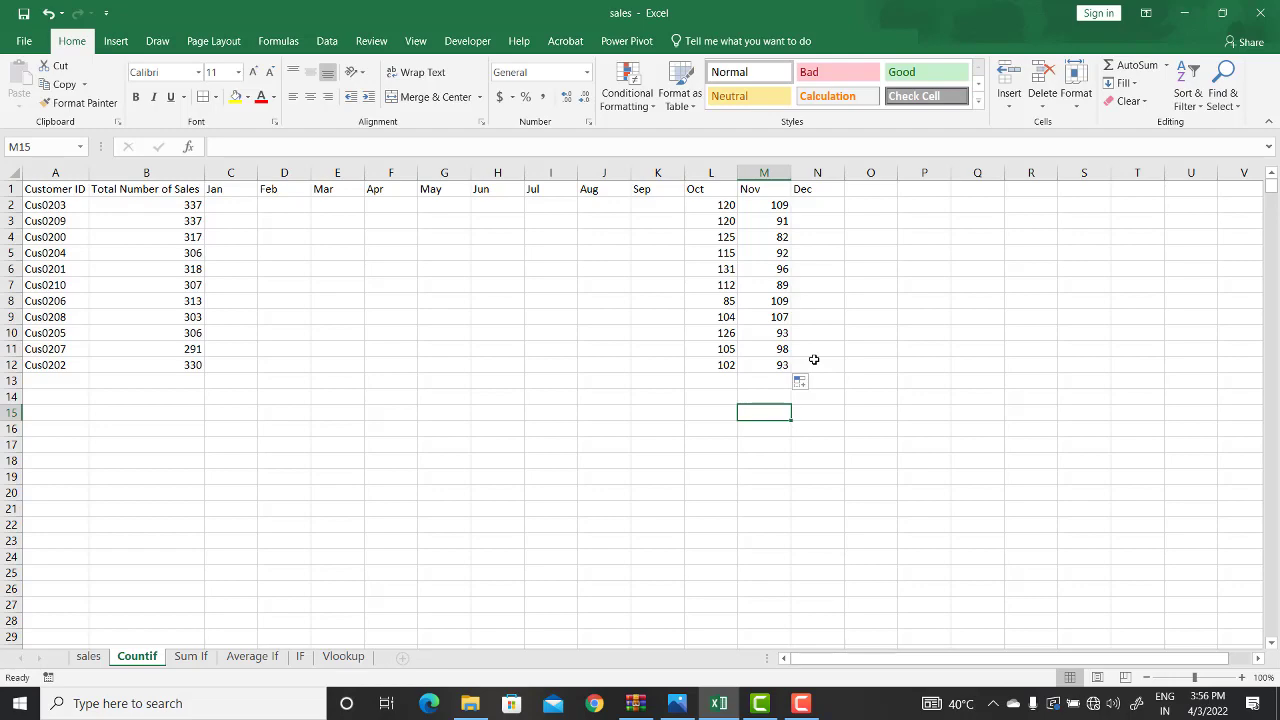
Look over the Month column on the sales sheet and the COUNTIF formula in B6 of the Countif sheet.
{"action": "left_click", "coordinate": [88, 657]}
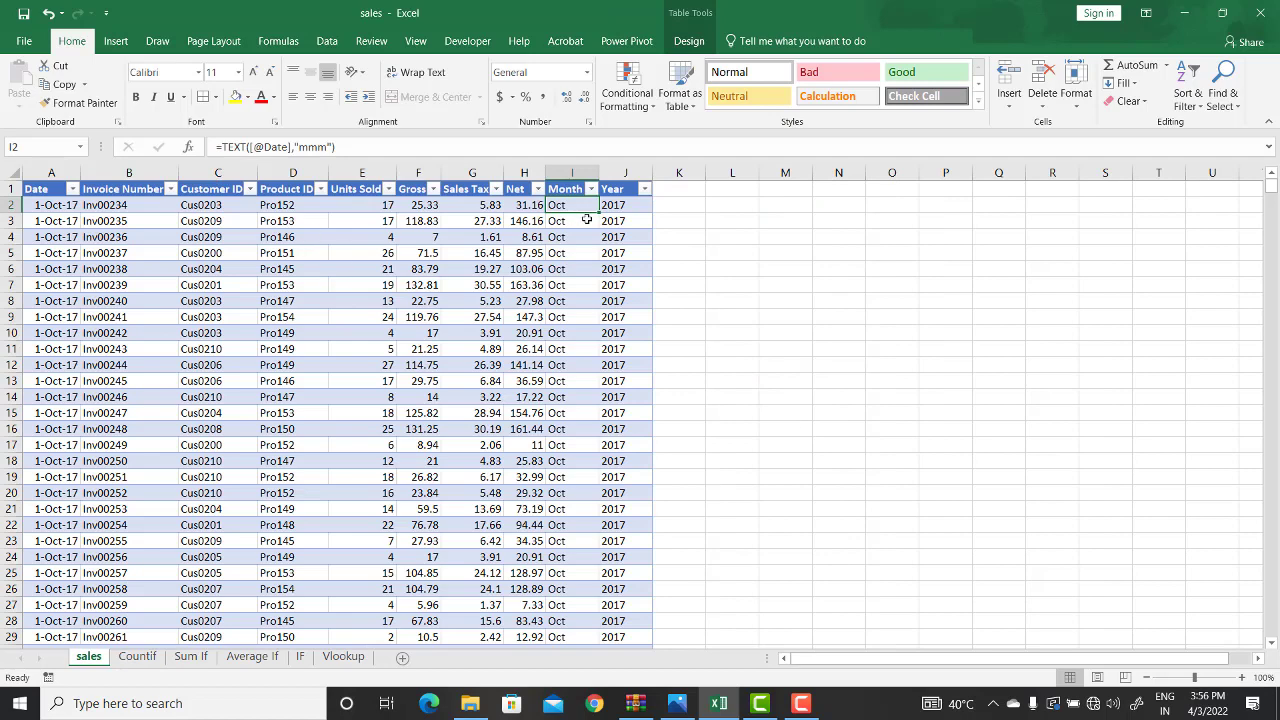
{"action": "left_click", "coordinate": [140, 657]}
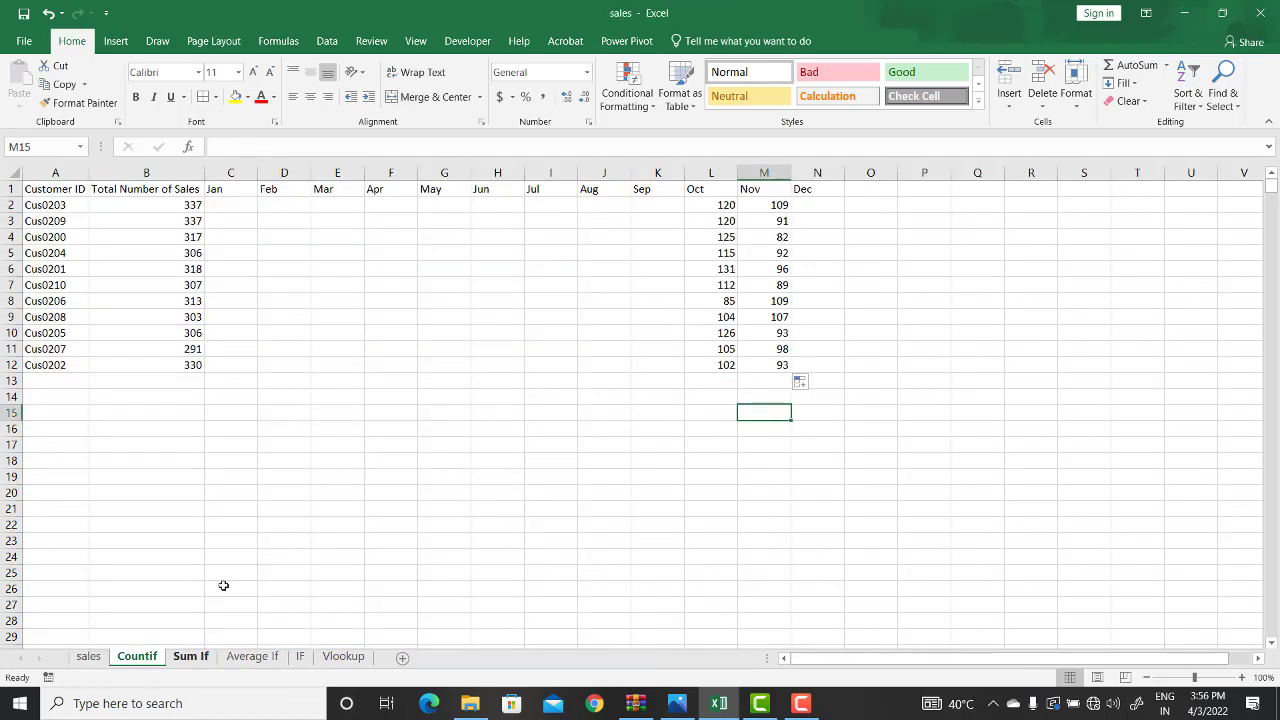
{"action": "left_click", "coordinate": [148, 270]}
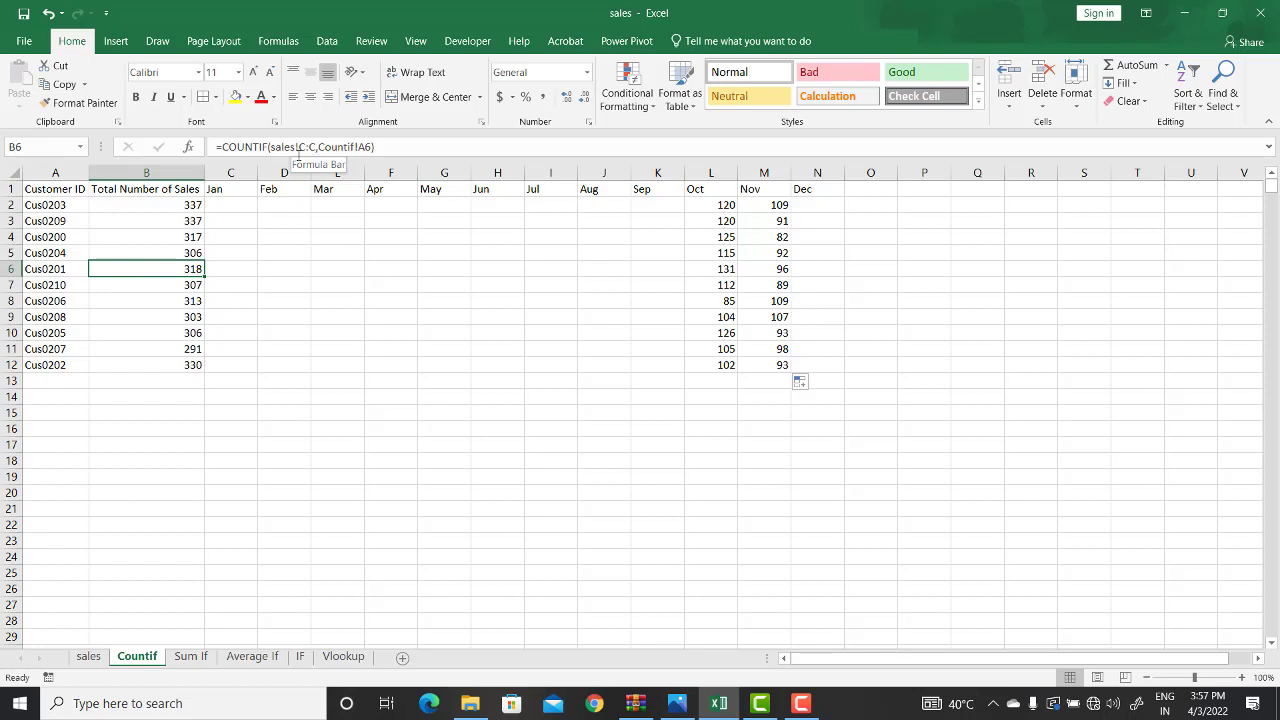
Clear the Jan to Dec headings in C1:N1 of the Sum If sheet.
{"action": "left_click", "coordinate": [192, 656]}
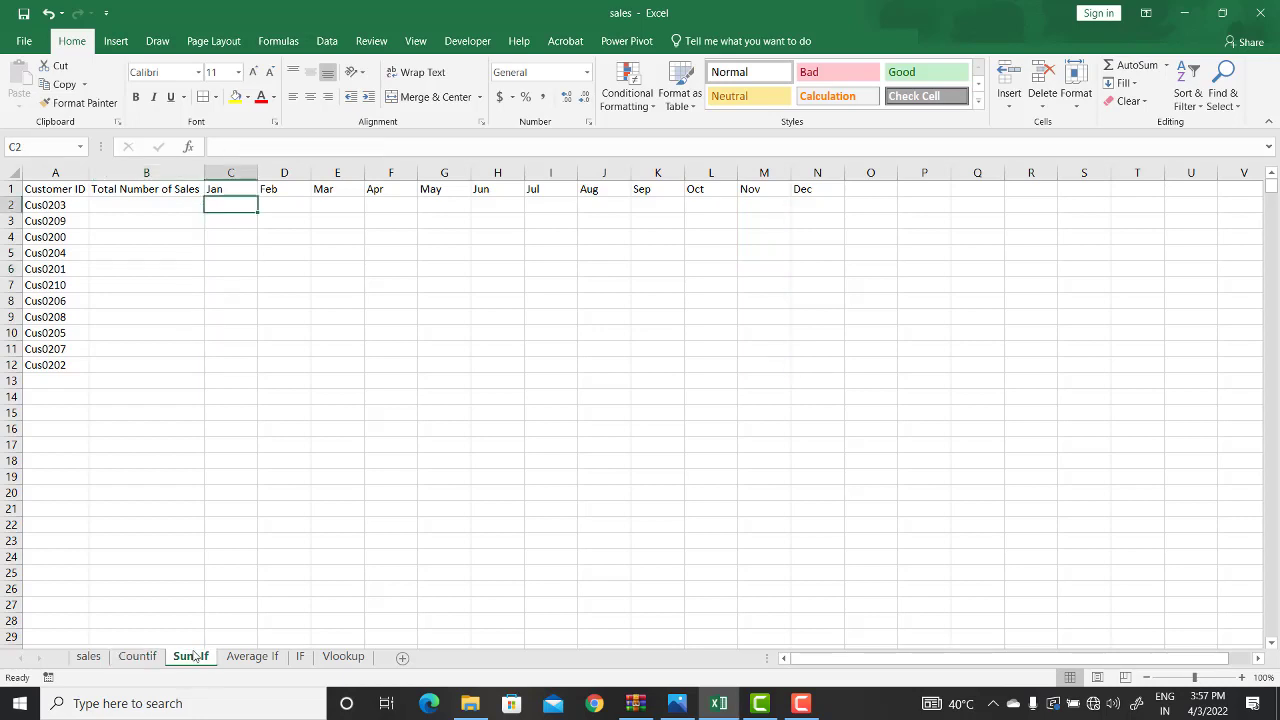
{"action": "left_click", "coordinate": [142, 204]}
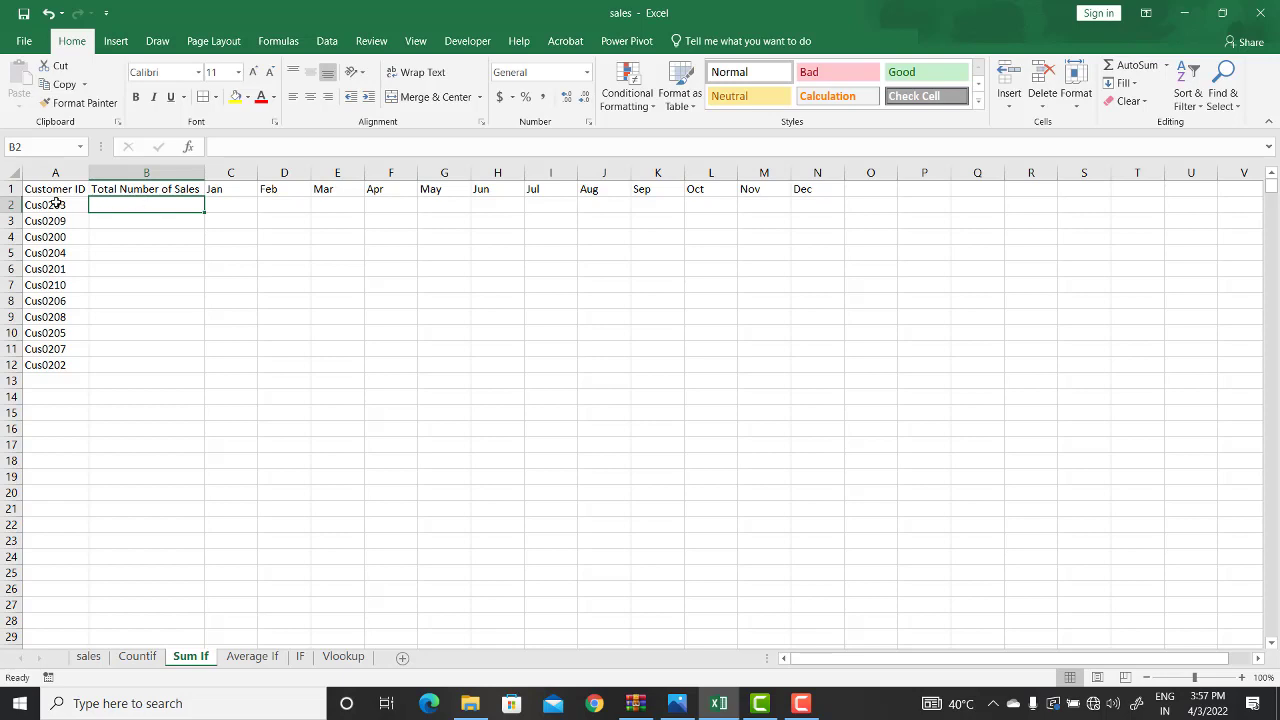
{"action": "left_click", "coordinate": [57, 204]}
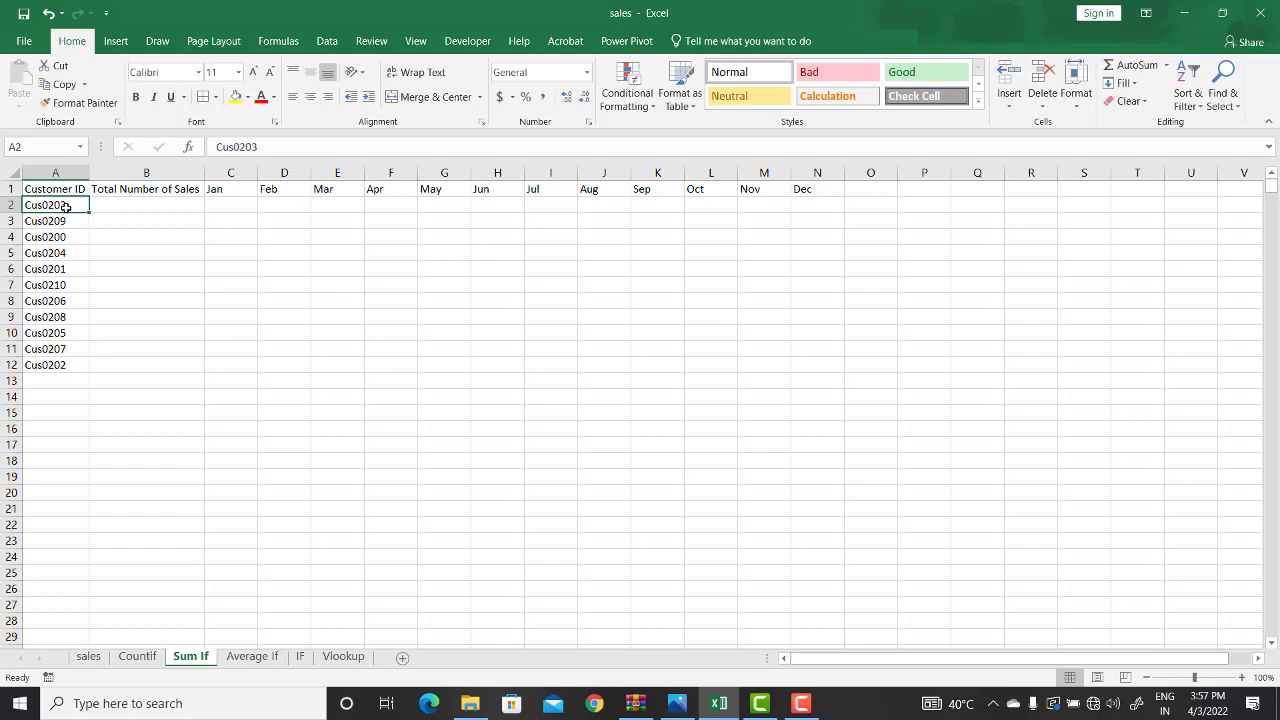
{"action": "left_click", "coordinate": [131, 199]}
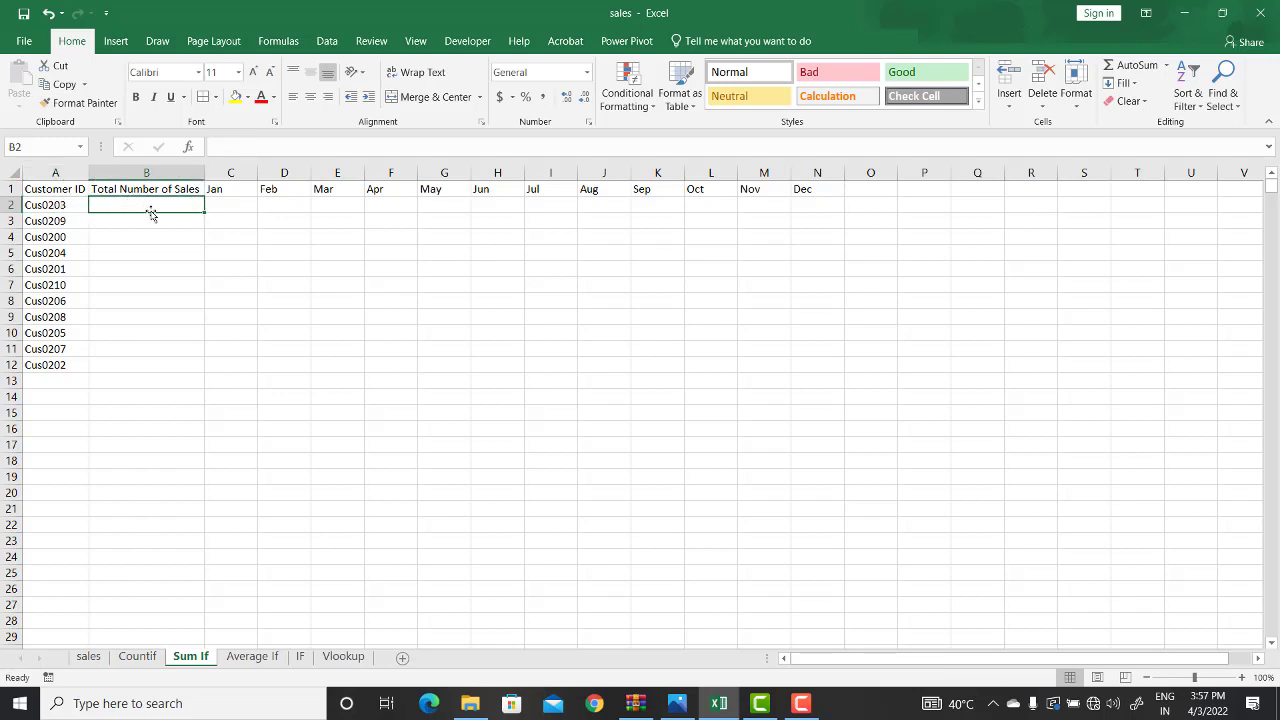
{"action": "left_click_drag", "start_coordinate": [230, 190], "coordinate": [810, 194]}
{"action": "key", "text": "Delete"}
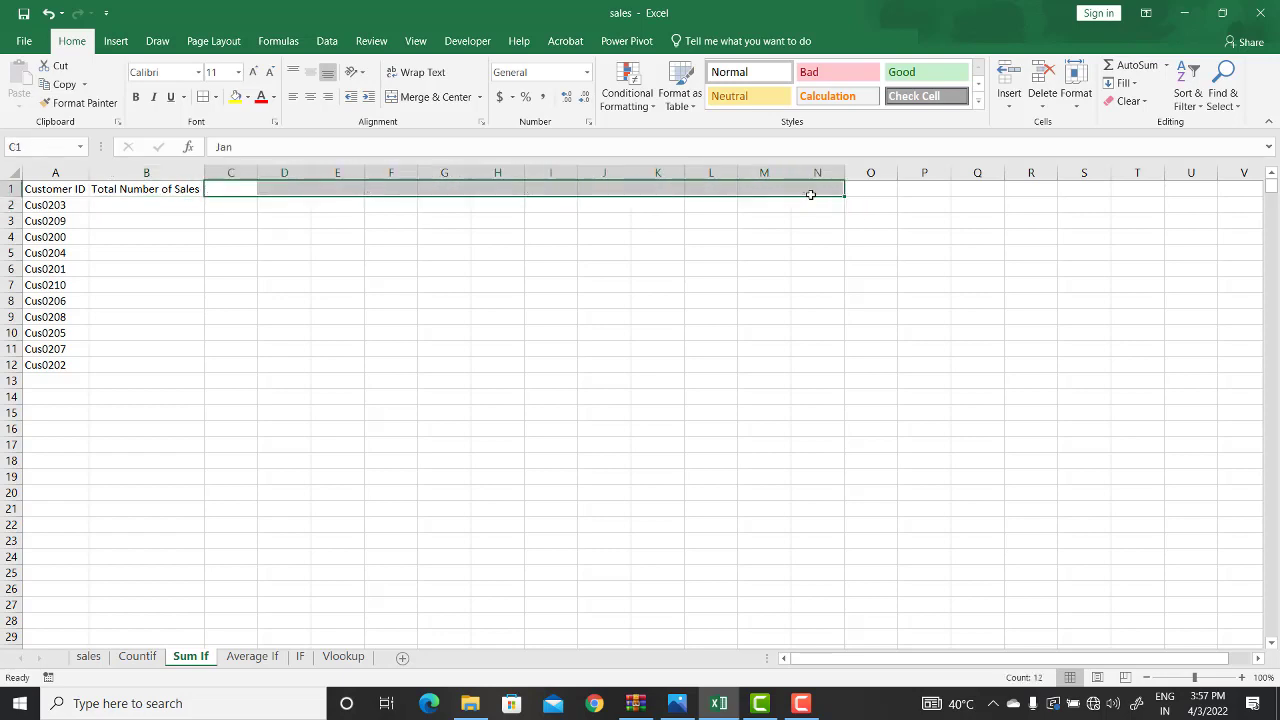
Start a SUMIF formula in B2 of the Sum If sheet with sales!C:C, the Customer ID column, as its range.
{"action": "left_click", "coordinate": [171, 204]}
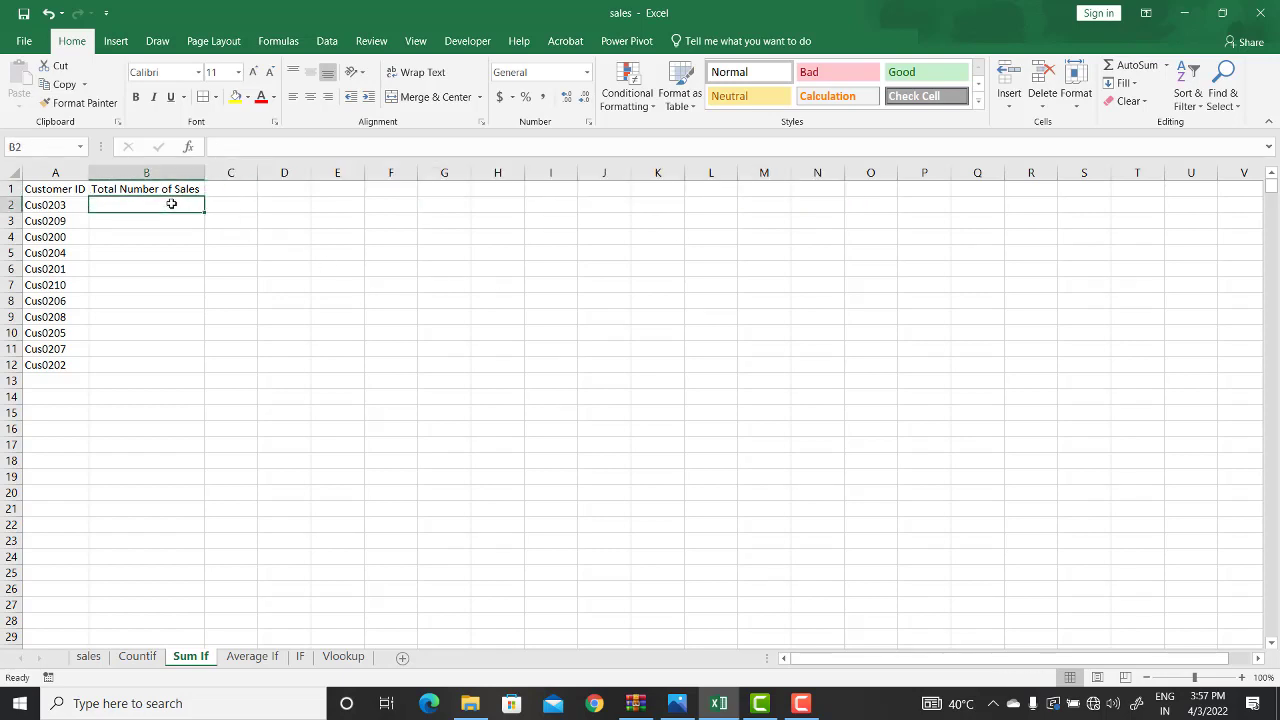
{"action": "type", "text": "=sum"}
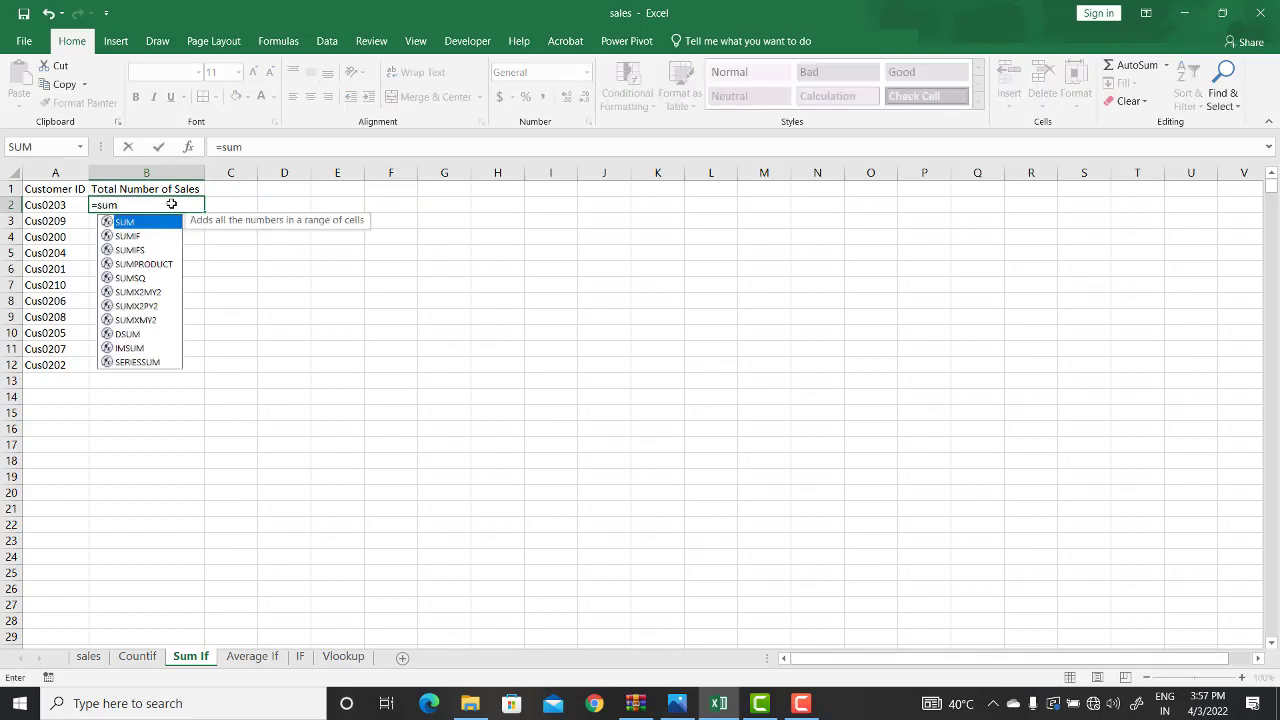
{"action": "type", "text": "if("}
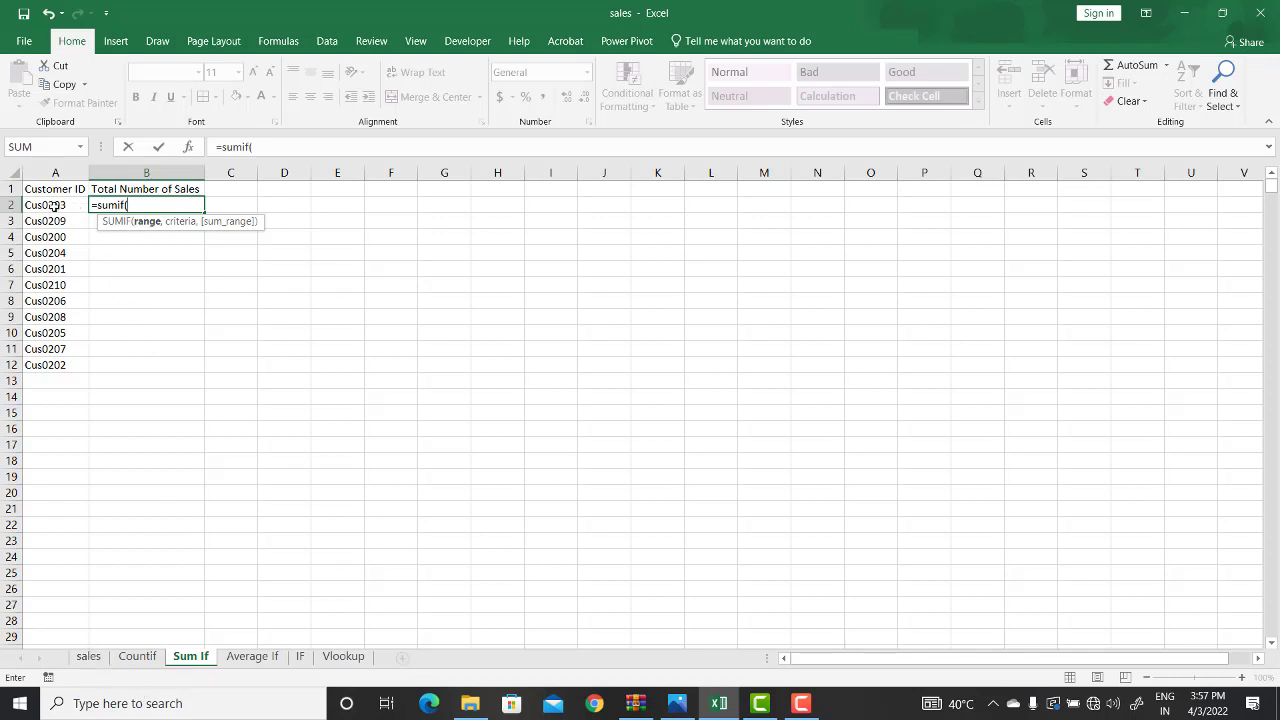
{"action": "left_click", "coordinate": [95, 658]}
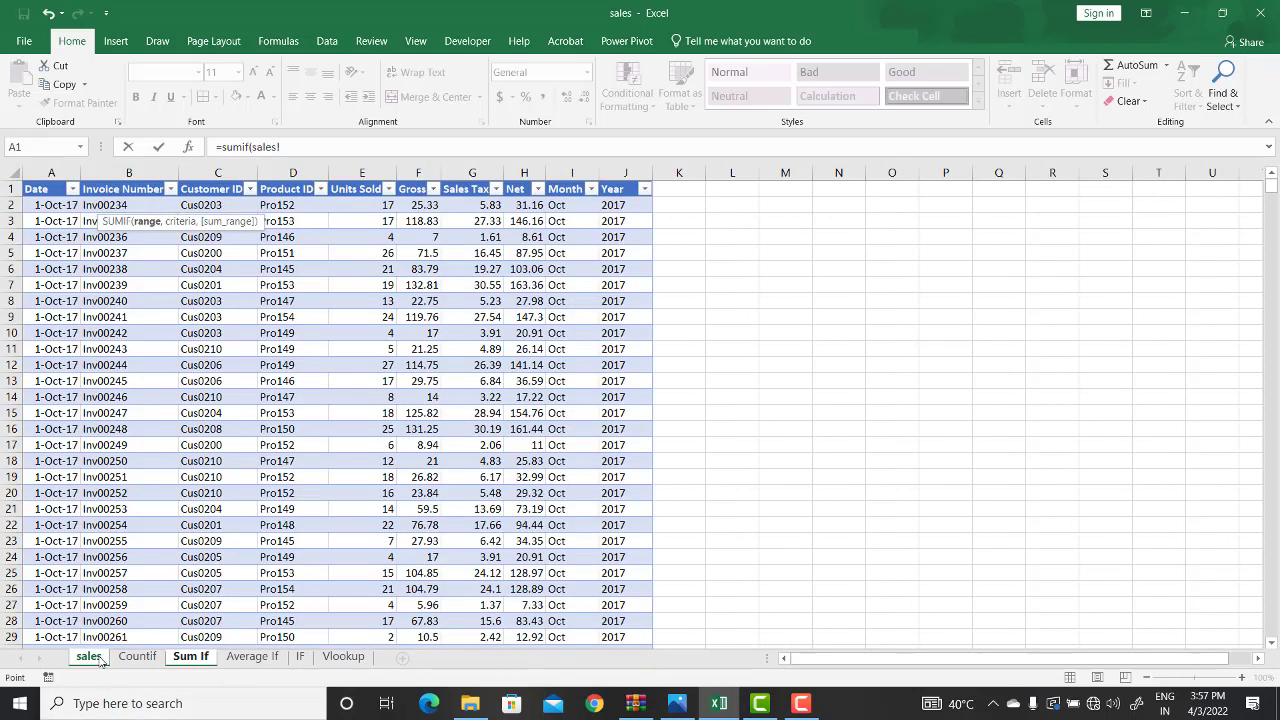
{"action": "left_click", "coordinate": [221, 172]}
{"action": "left_click", "coordinate": [337, 146]}
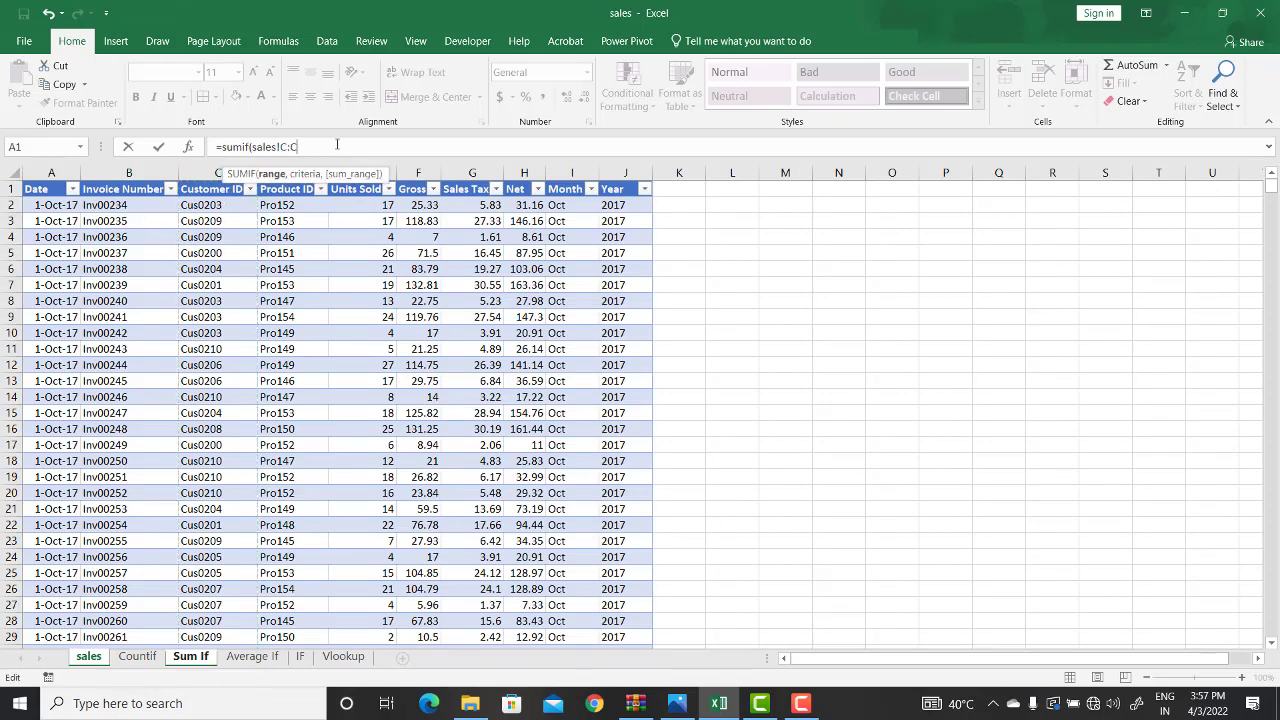
{"action": "type", "text": ","}
Complete the SUMIF formula with 'Sum If'!A2 as the criteria and sales!E:E, the Units Sold column, as the sum range.
{"action": "left_click", "coordinate": [195, 658]}
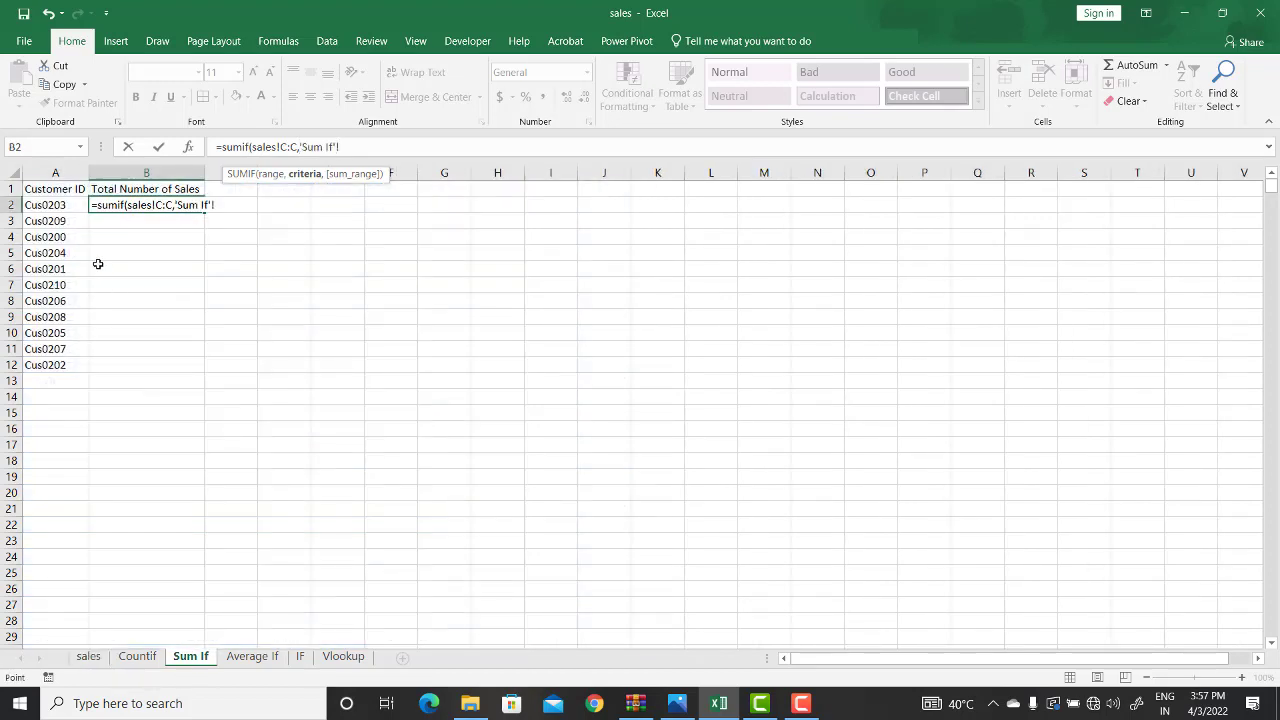
{"action": "left_click", "coordinate": [62, 206]}
{"action": "type", "text": ","}
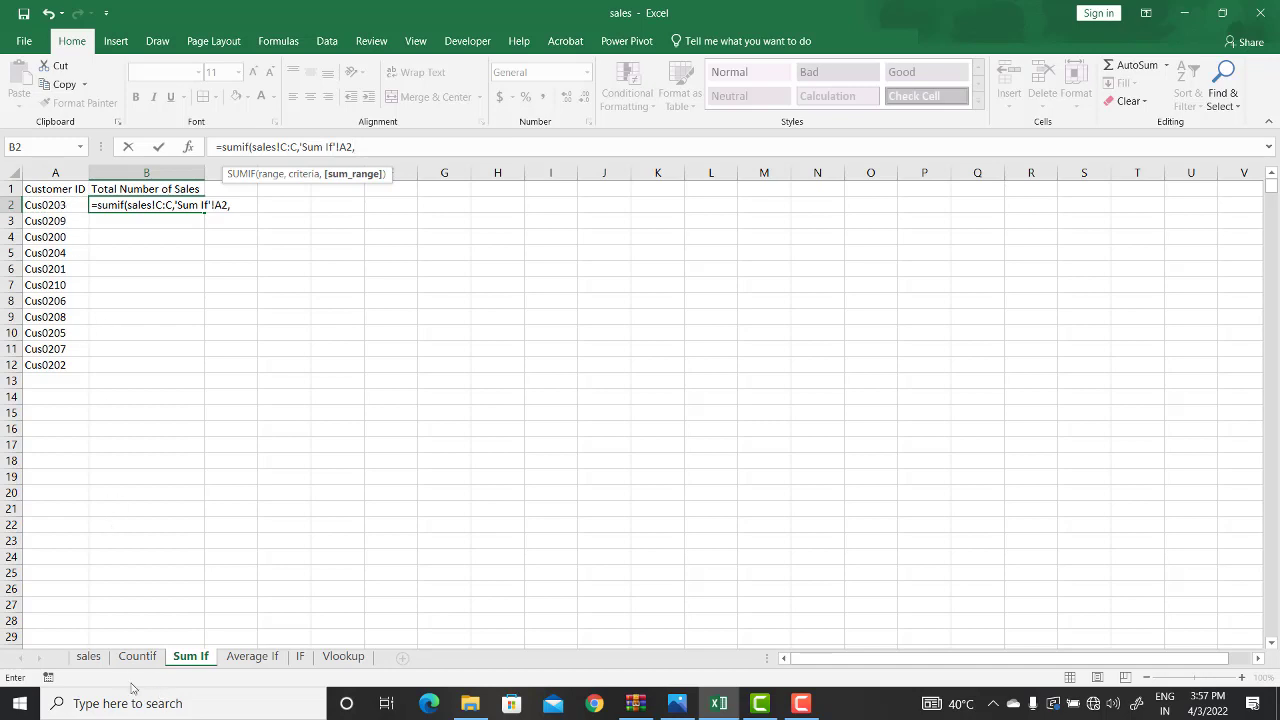
{"action": "left_click", "coordinate": [89, 657]}
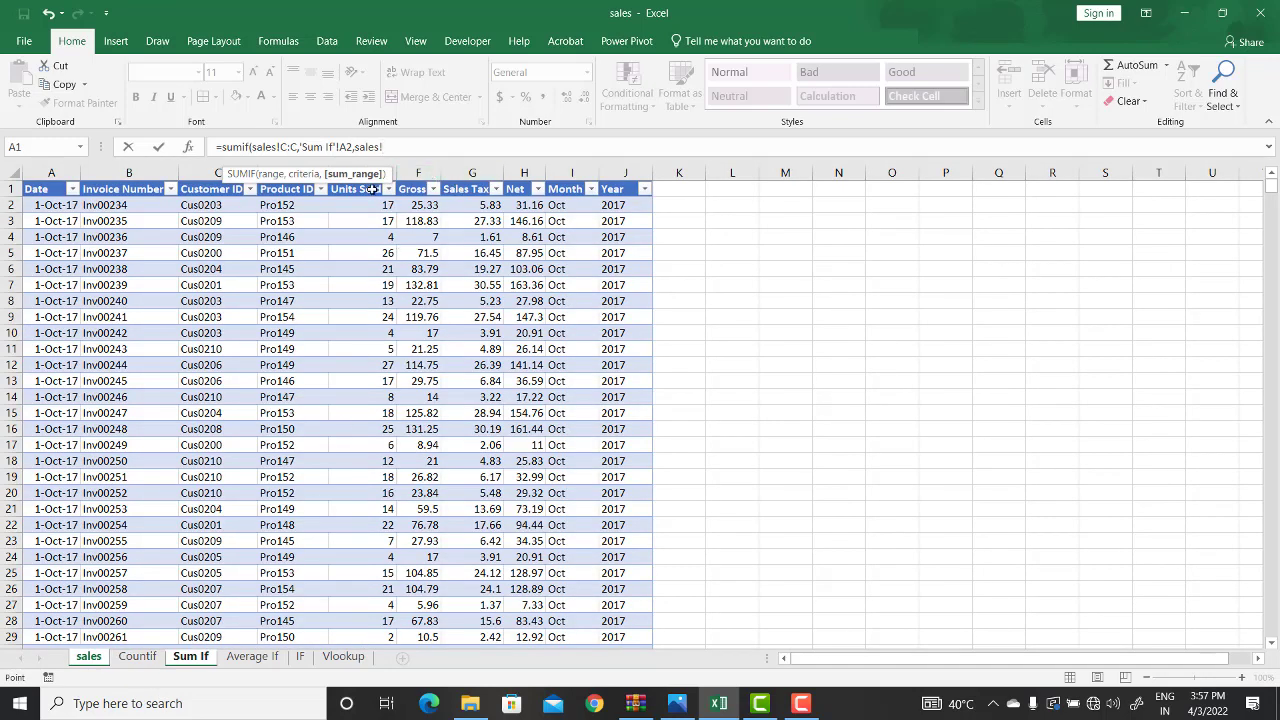
{"action": "left_click", "coordinate": [392, 165]}
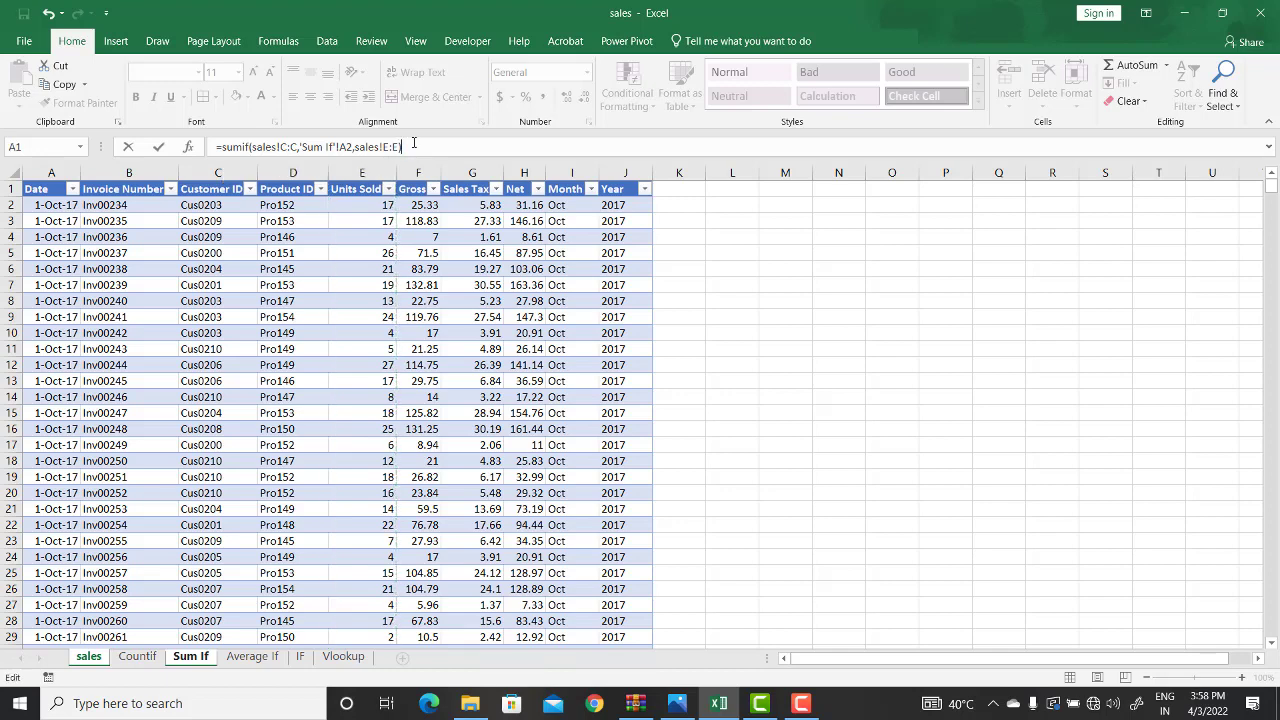
{"action": "key", "text": "Return"}
Copy B2's SUMIF formula down to B12 for all customers and check the formula in B2.
{"action": "left_click", "coordinate": [170, 204]}
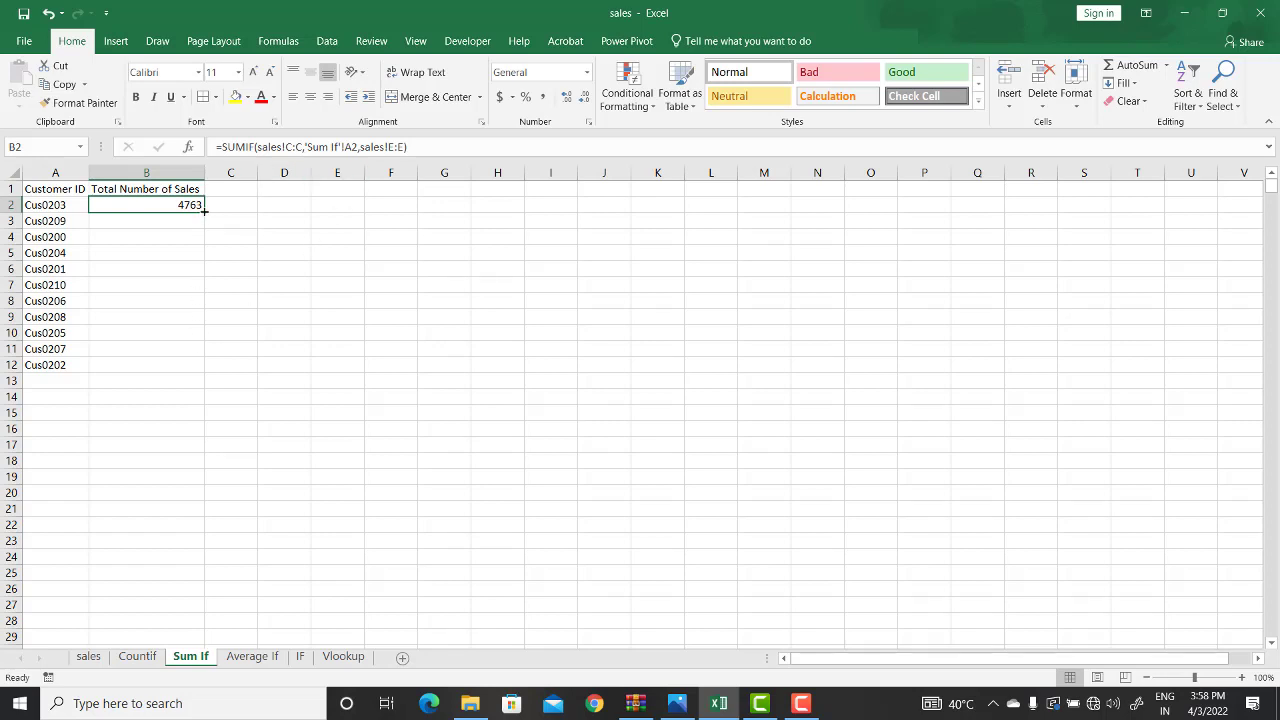
{"action": "left_click_drag", "start_coordinate": [203, 213], "coordinate": [186, 371]}
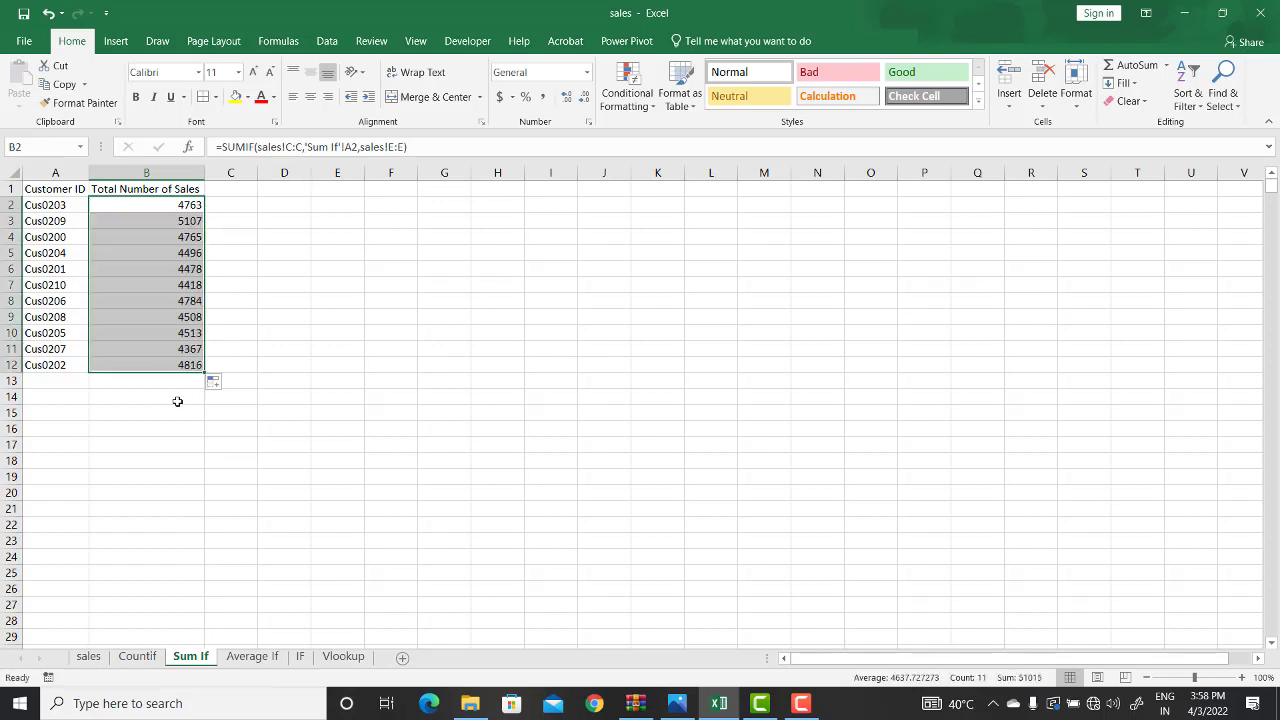
{"action": "left_click", "coordinate": [234, 264]}
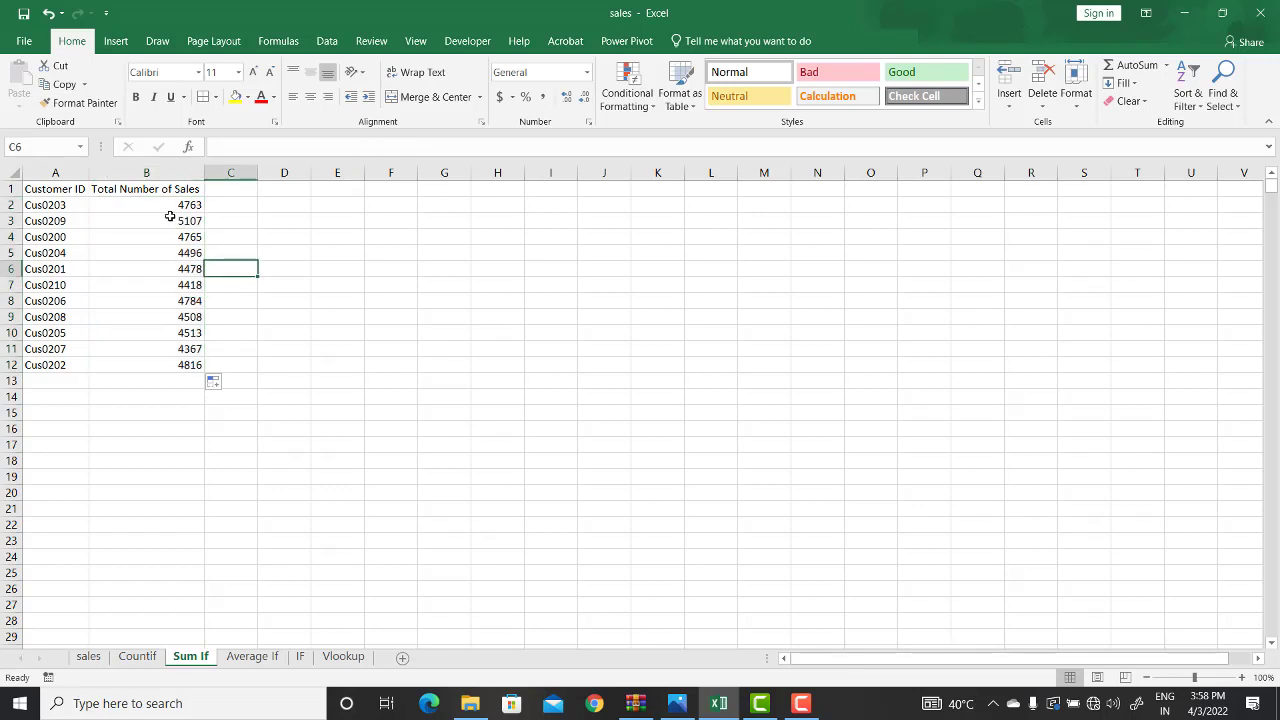
{"action": "left_click", "coordinate": [170, 203]}
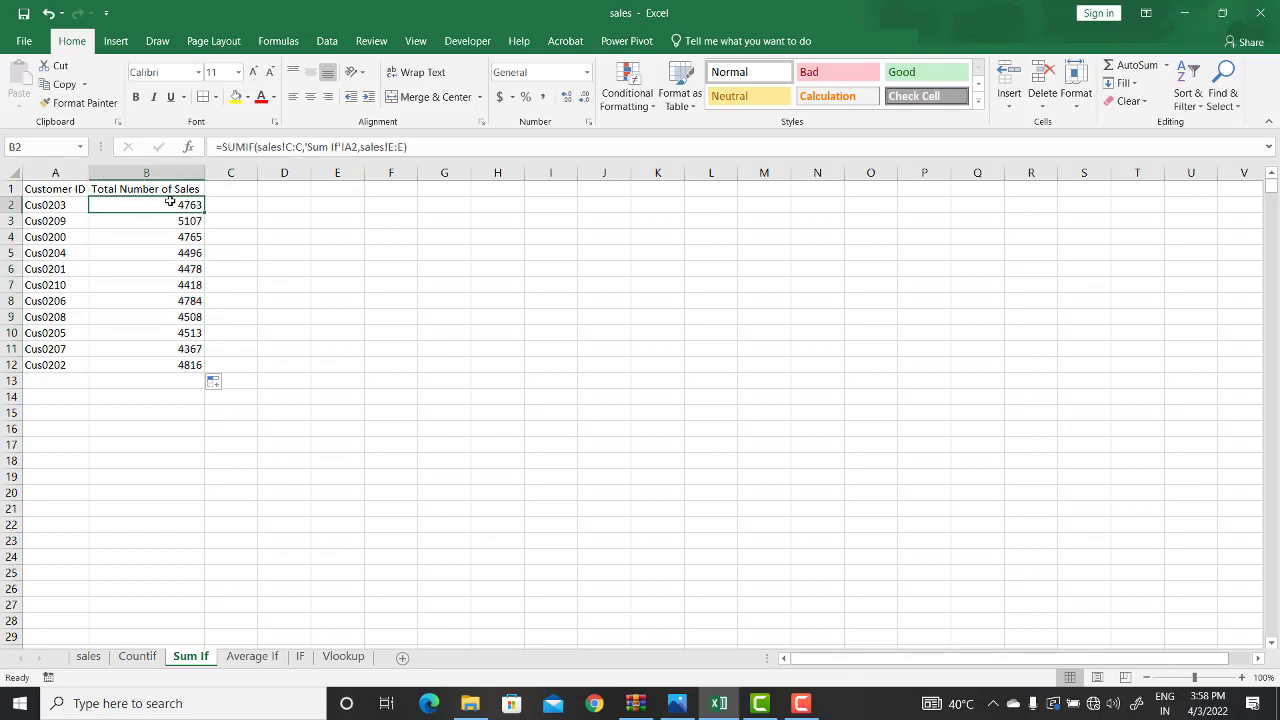
{"action": "left_click", "coordinate": [46, 206]}
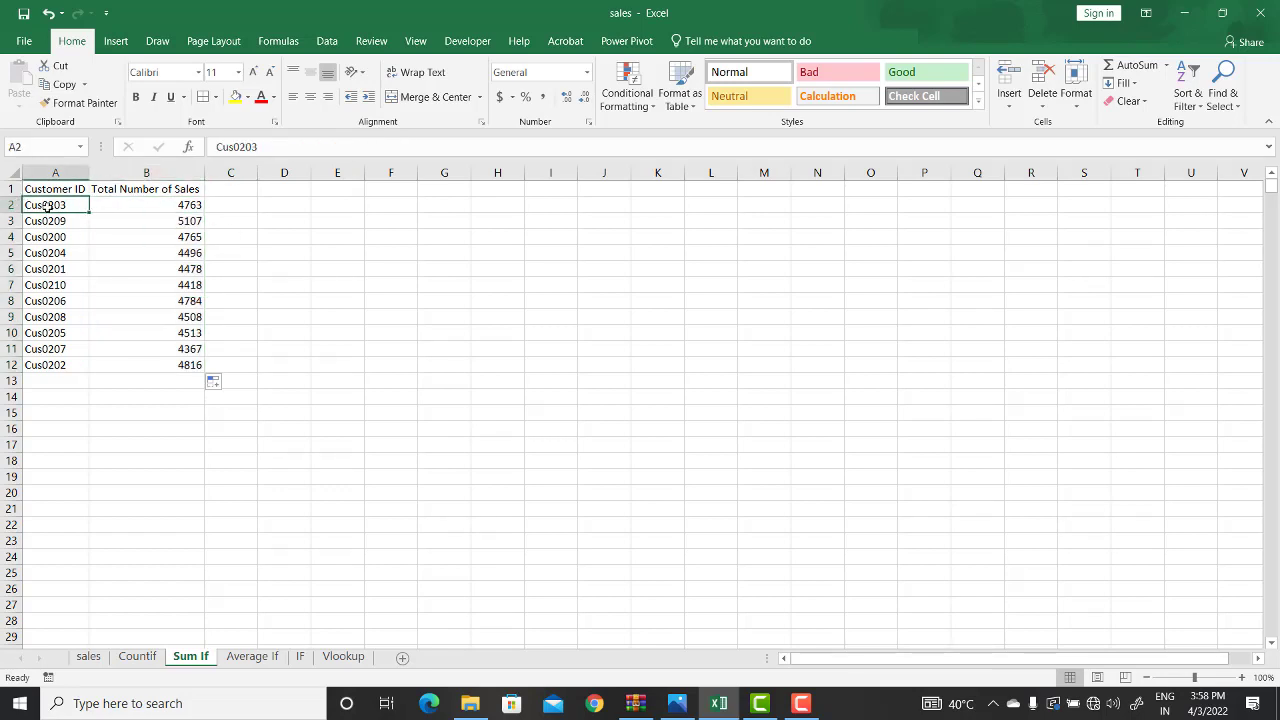
{"action": "left_click", "coordinate": [149, 206]}
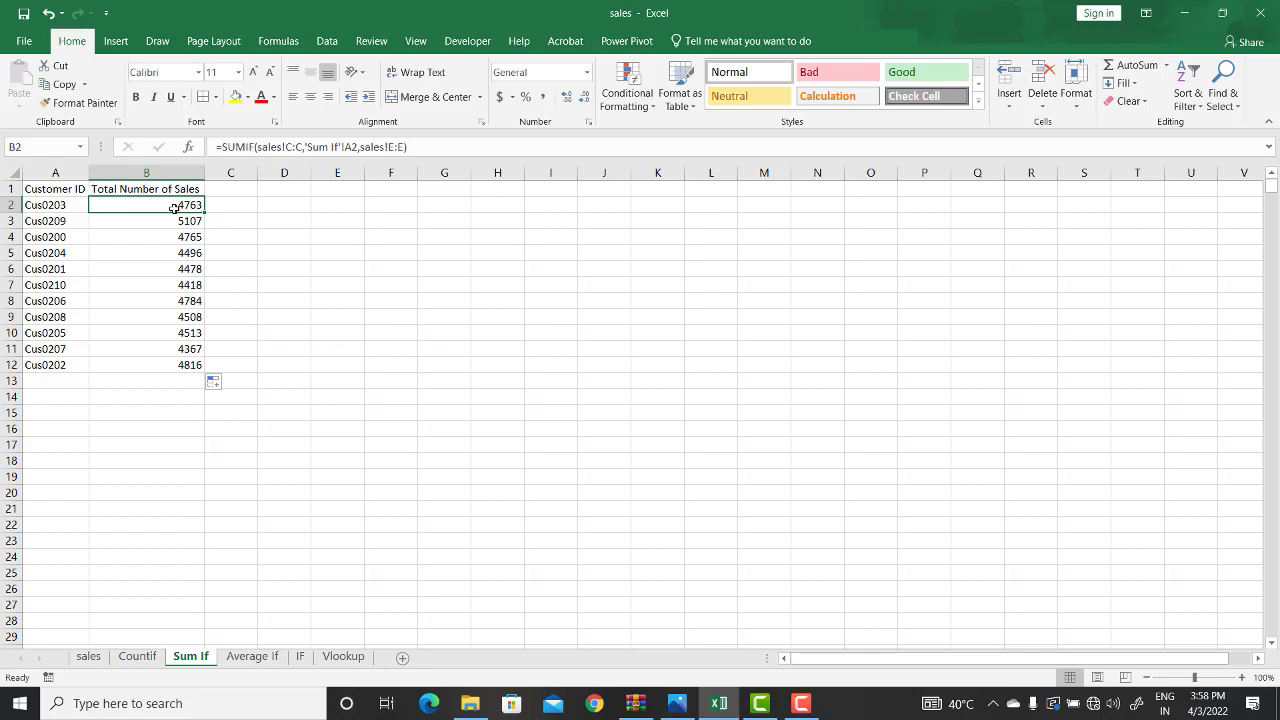
{"action": "left_click", "coordinate": [237, 184]}
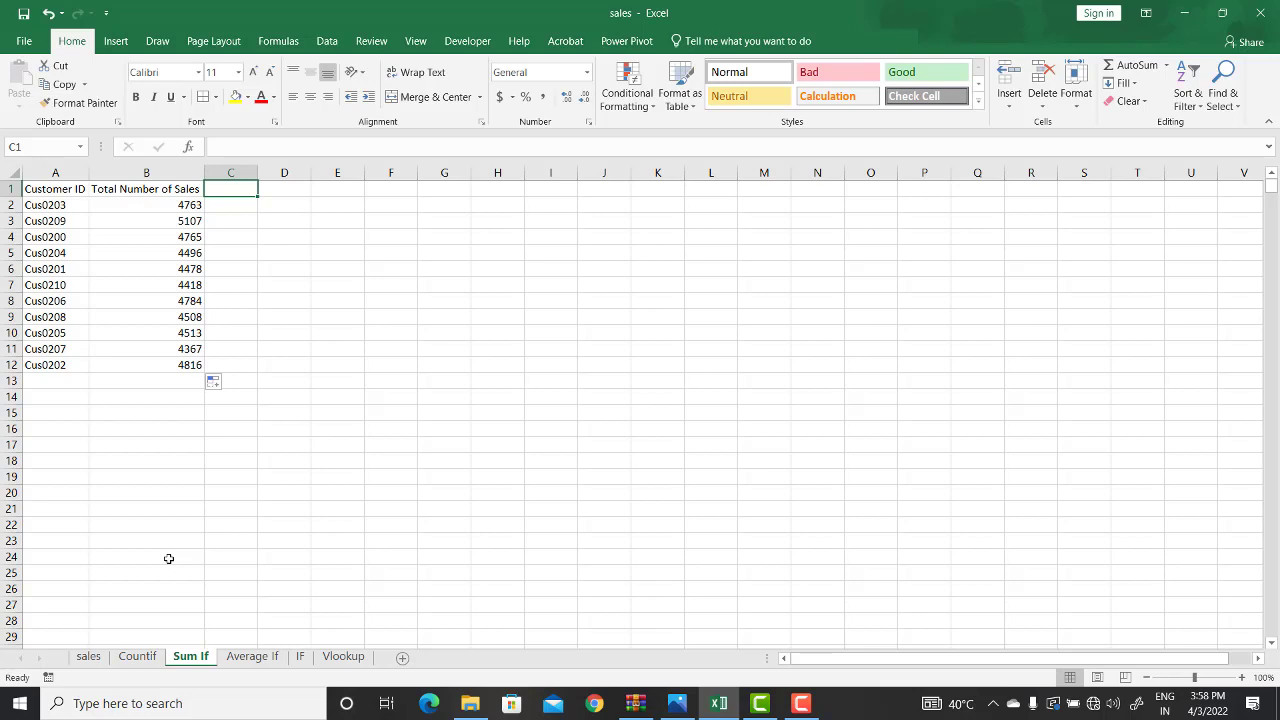
Copy the Product ID column from the sales sheet and paste it as values into column H of the Sum If sheet.
{"action": "left_click", "coordinate": [88, 657]}
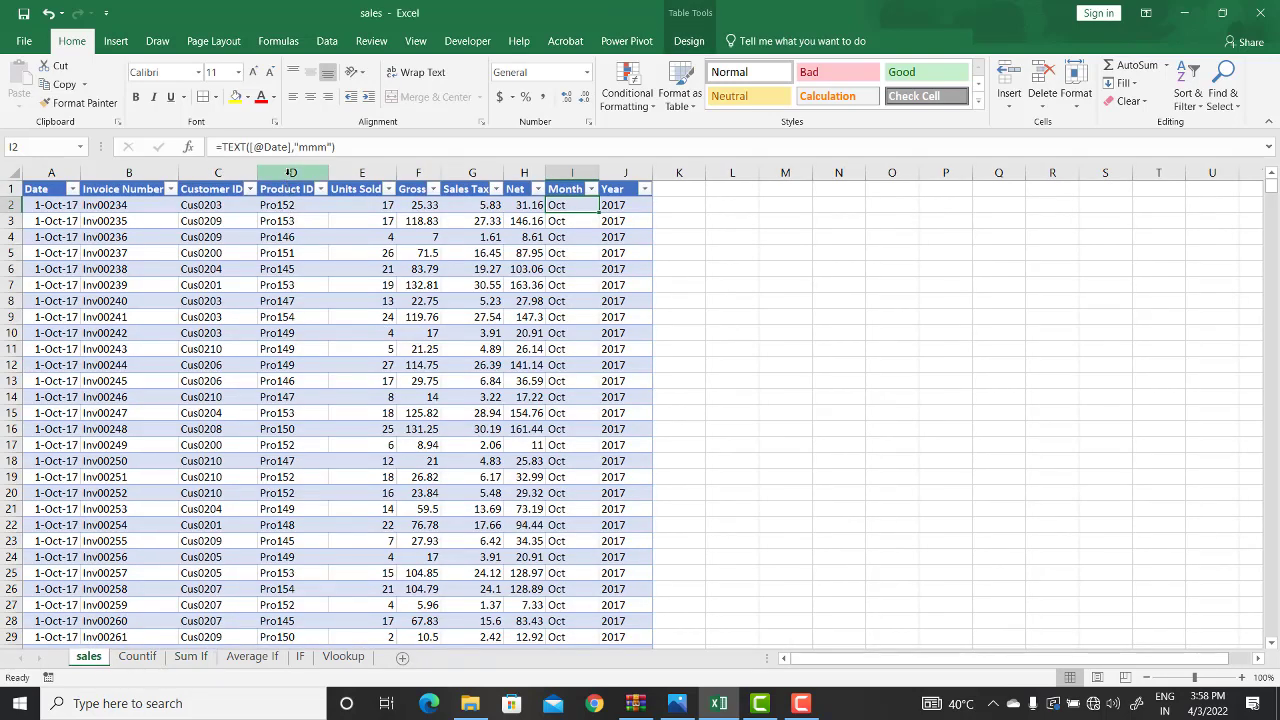
{"action": "left_click", "coordinate": [291, 173]}
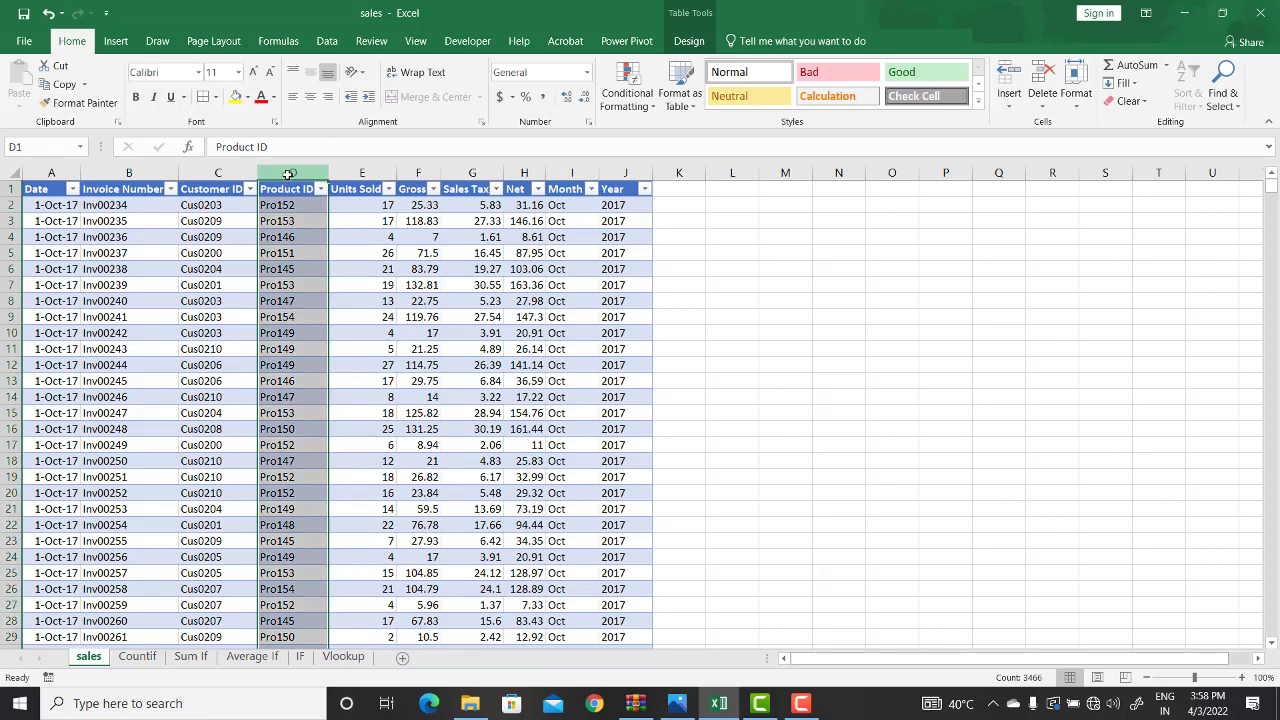
{"action": "key", "text": "ctrl+c"}
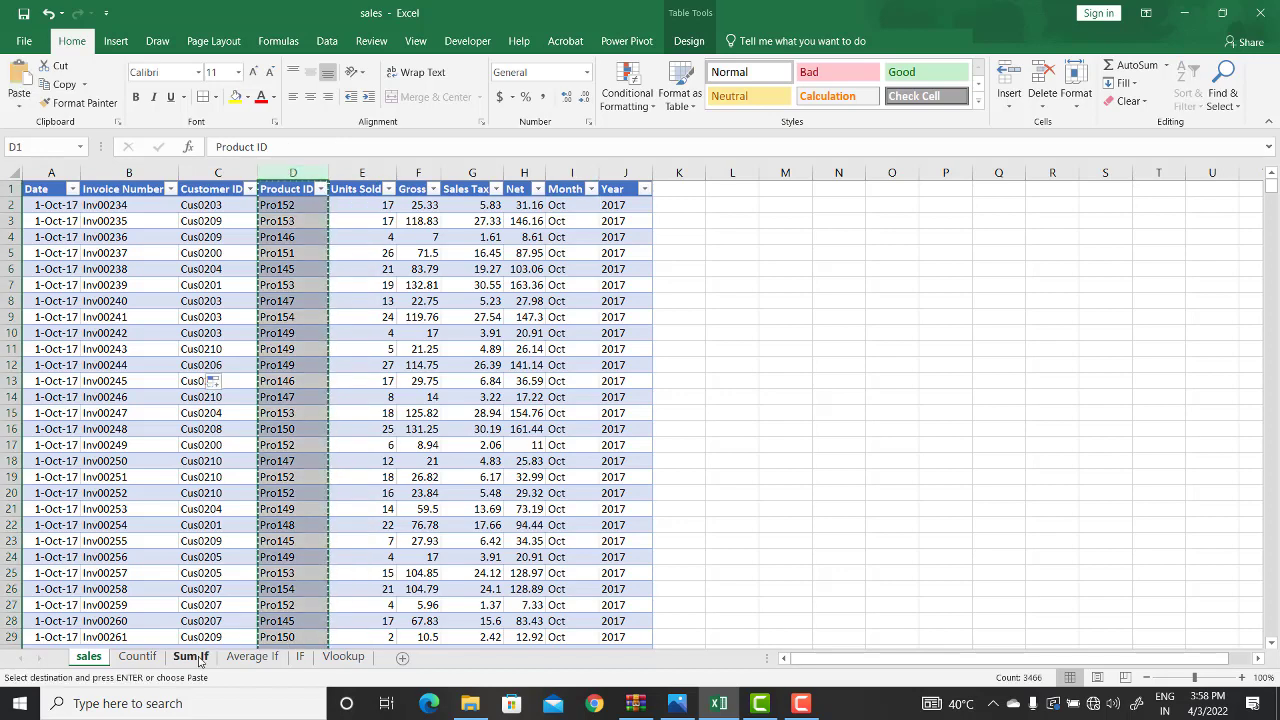
{"action": "left_click", "coordinate": [190, 657]}
{"action": "left_click", "coordinate": [493, 175]}
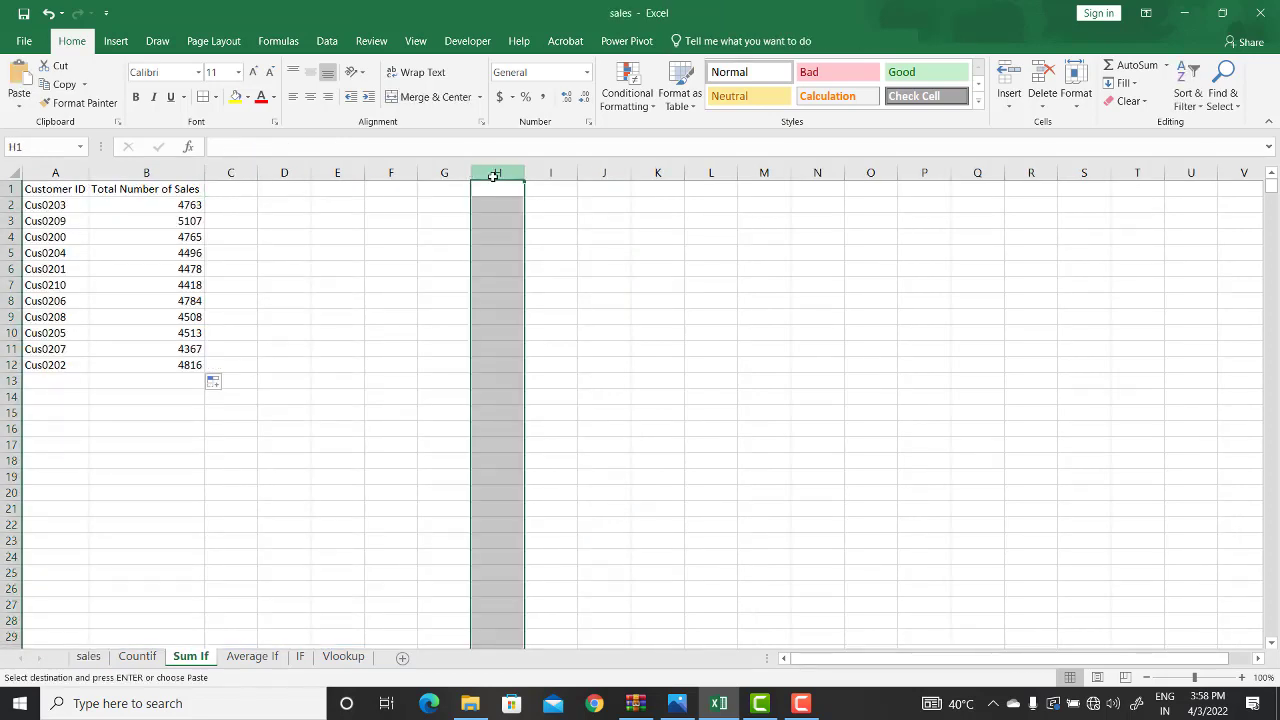
{"action": "right_click", "coordinate": [493, 175]}
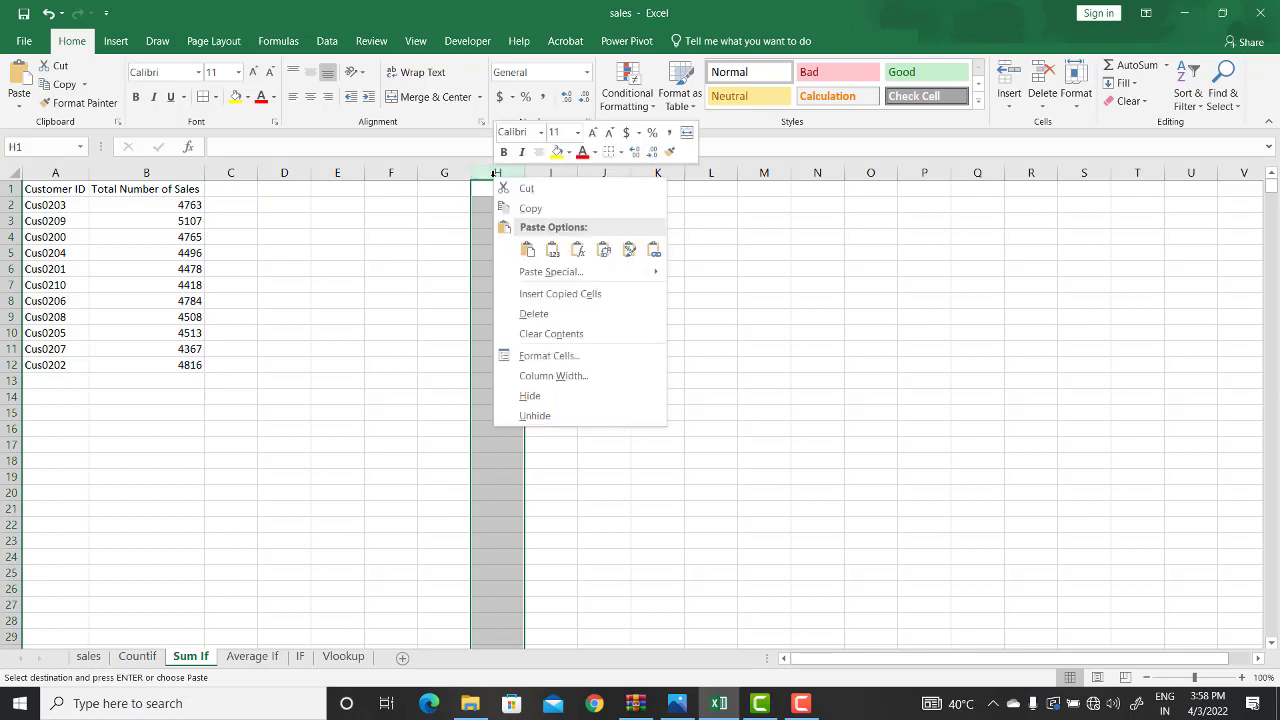
{"action": "left_click", "coordinate": [553, 252]}
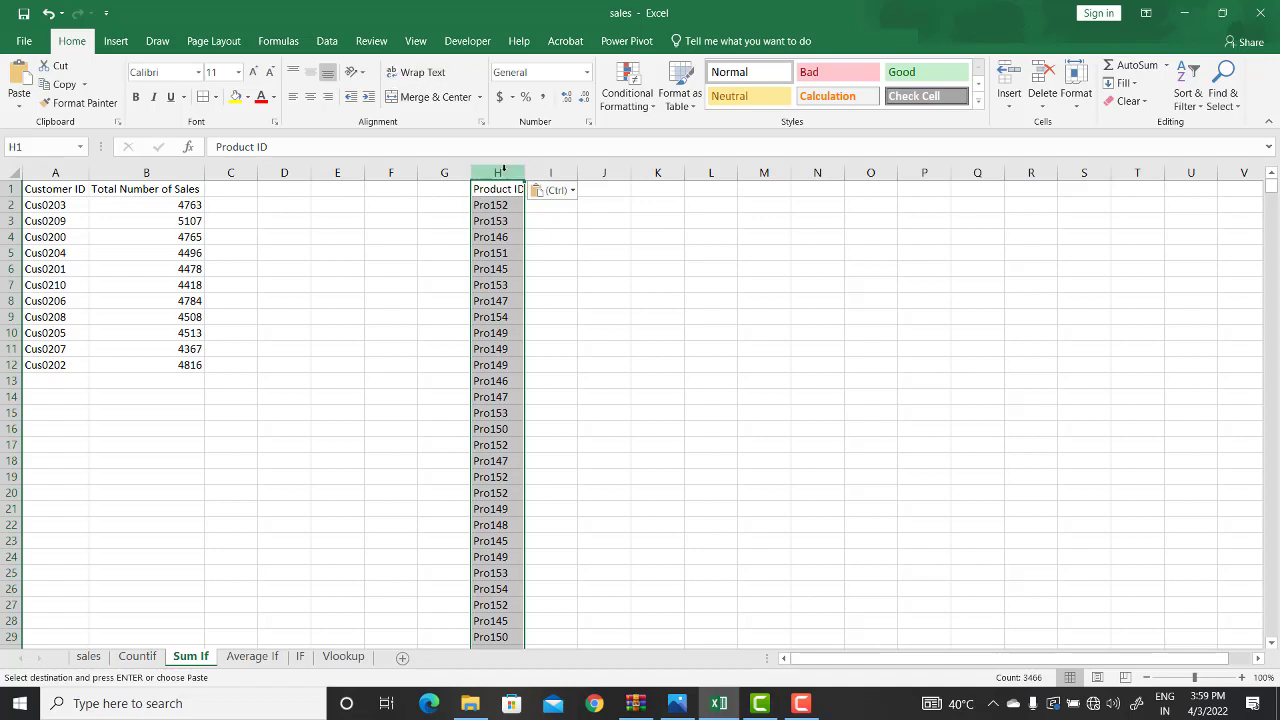
Remove the duplicates from the Product ID list in column H, treating the first row as a header.
{"action": "left_click", "coordinate": [333, 45]}
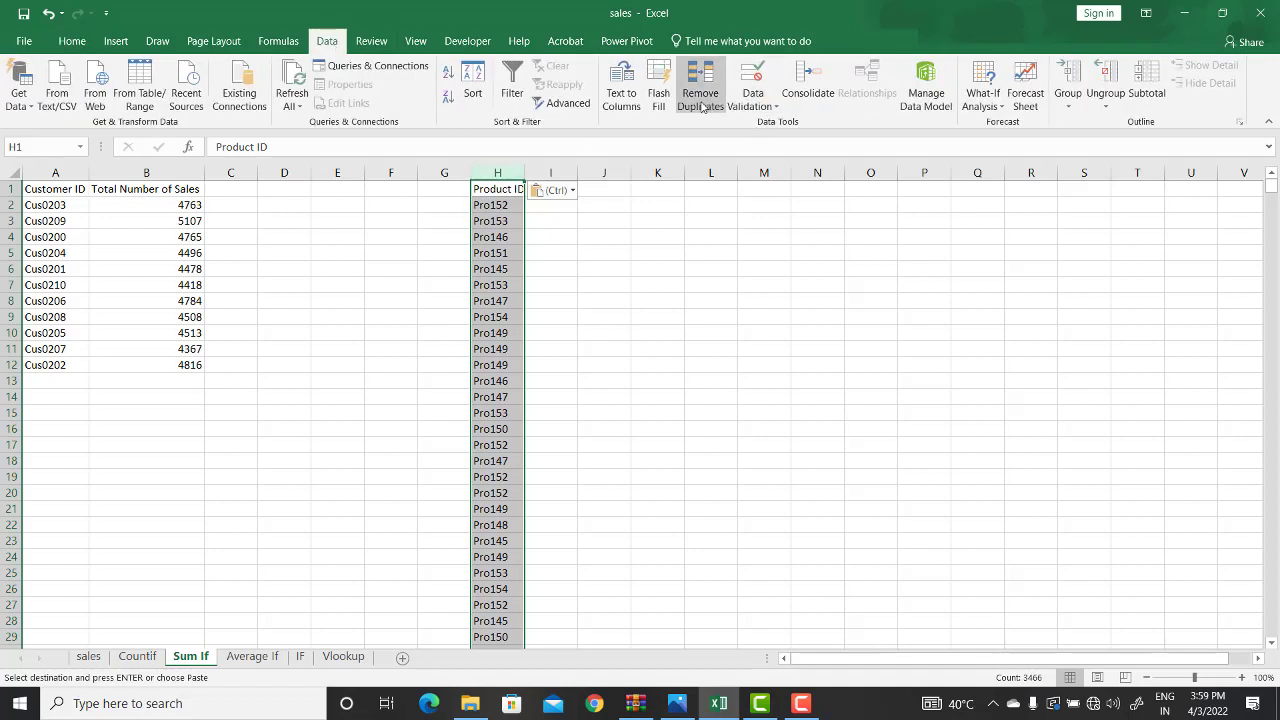
{"action": "left_click", "coordinate": [703, 100]}
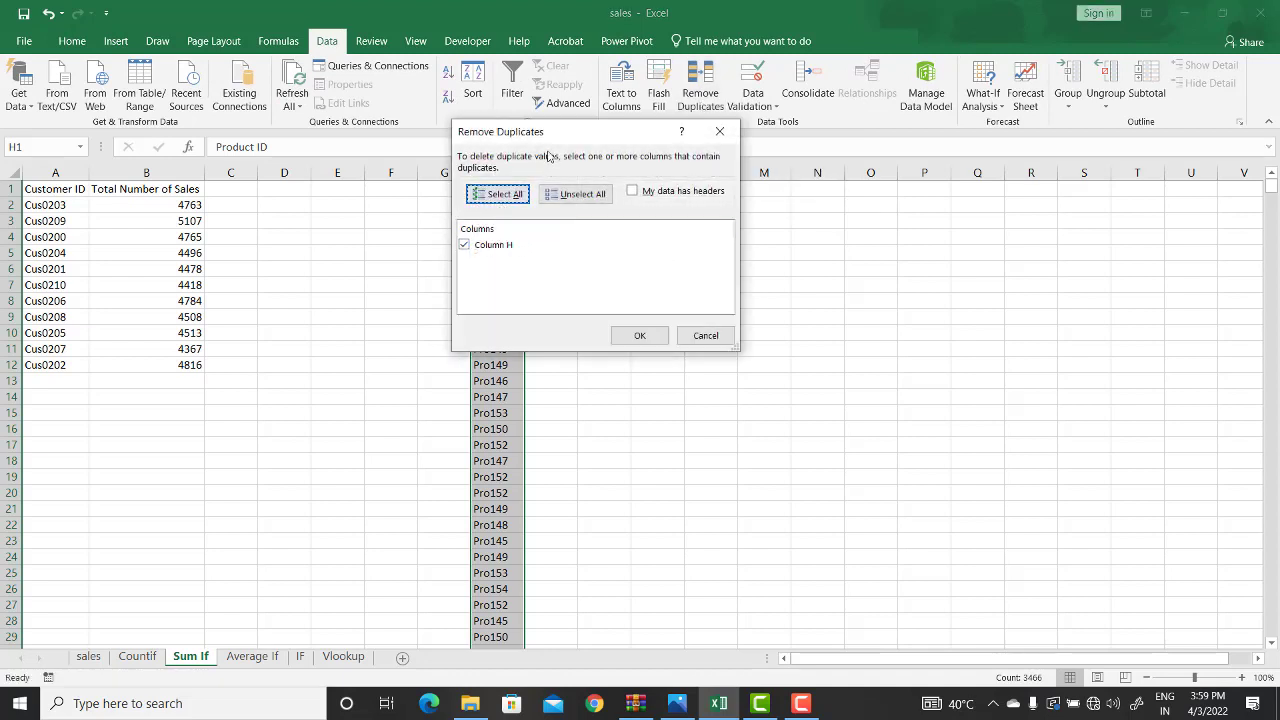
{"action": "left_click_drag", "start_coordinate": [573, 133], "coordinate": [826, 86]}
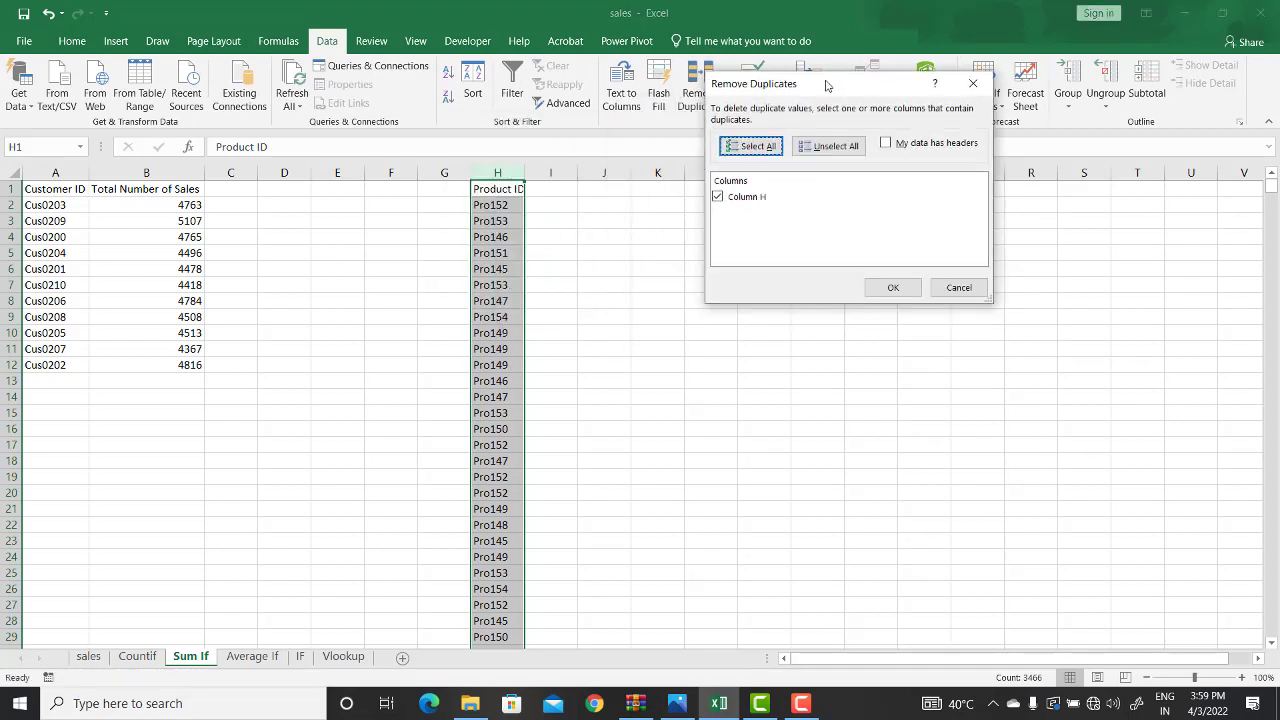
{"action": "left_click", "coordinate": [886, 143]}
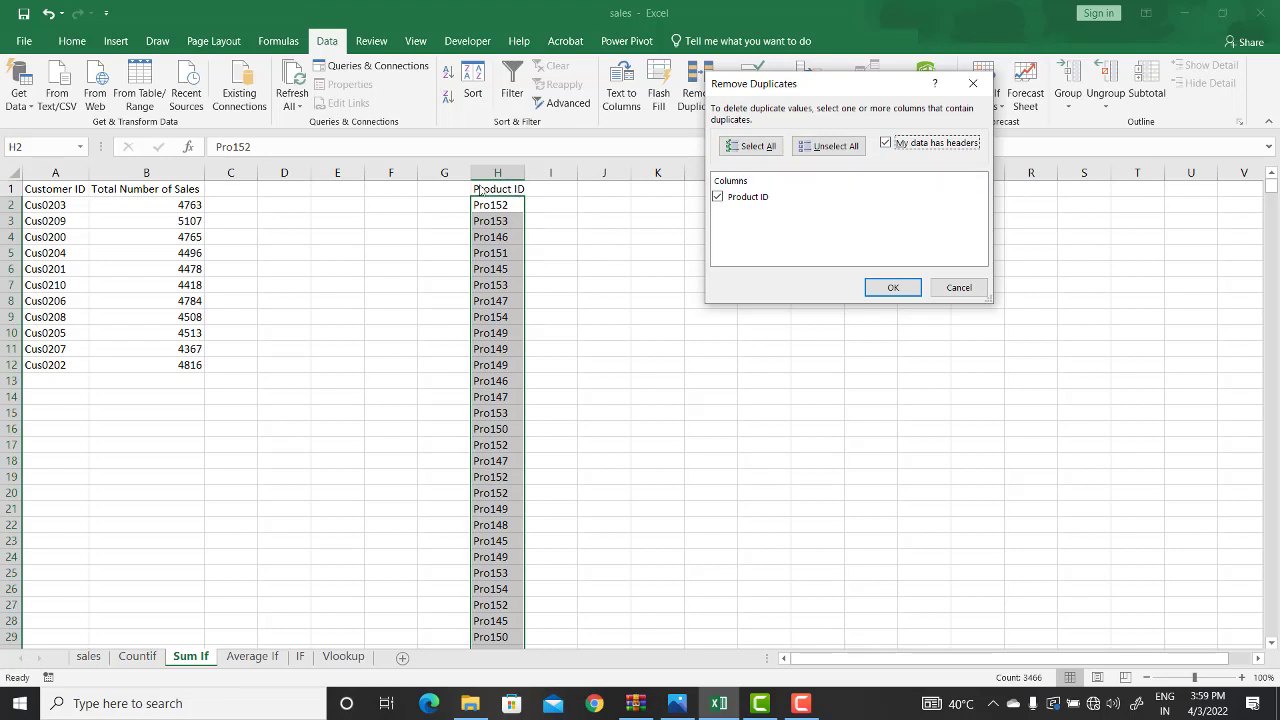
{"action": "left_click", "coordinate": [880, 289]}
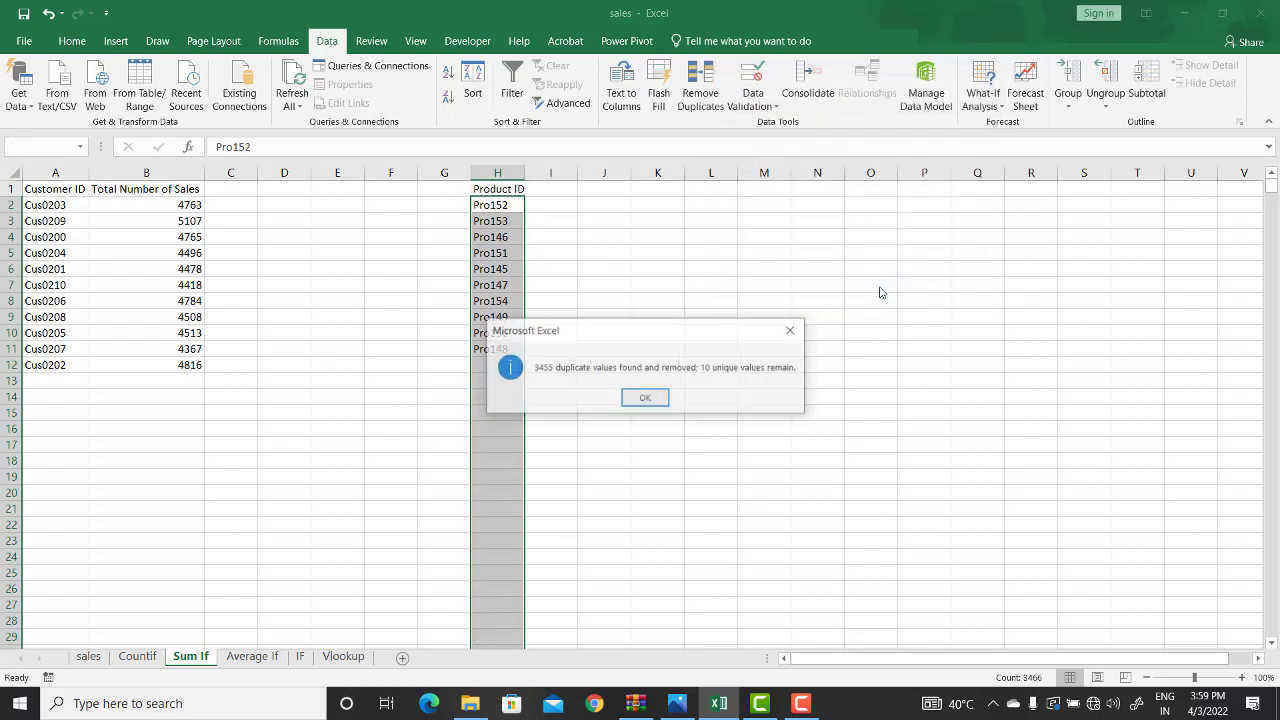
{"action": "left_click", "coordinate": [648, 398]}
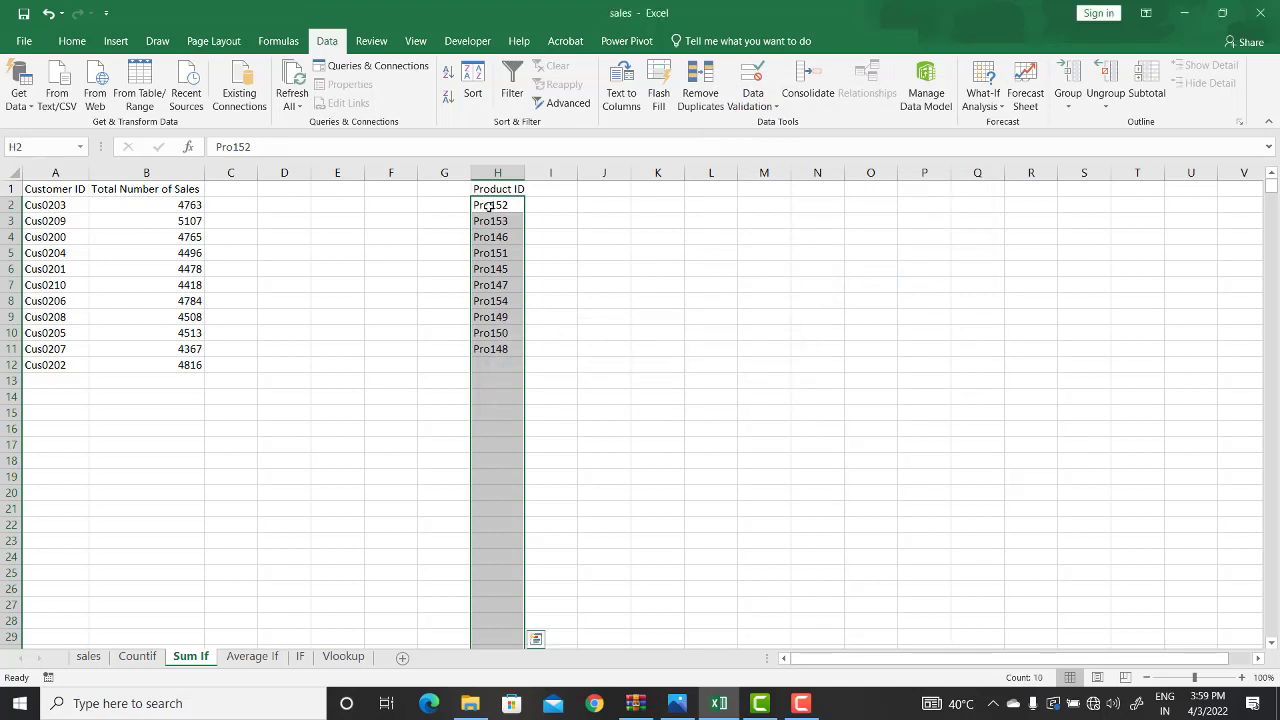
{"action": "left_click_drag", "start_coordinate": [492, 205], "coordinate": [496, 347]}
{"action": "key", "text": "ctrl+c"}
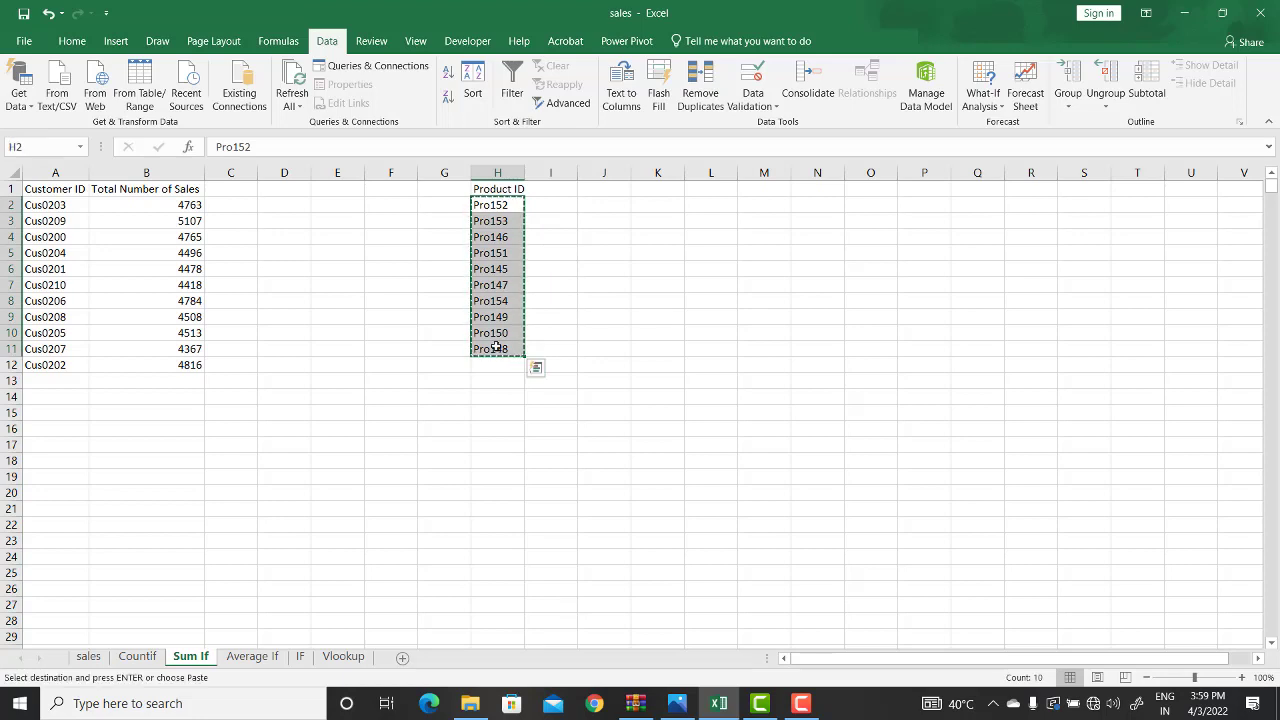
{"action": "left_click", "coordinate": [230, 189]}
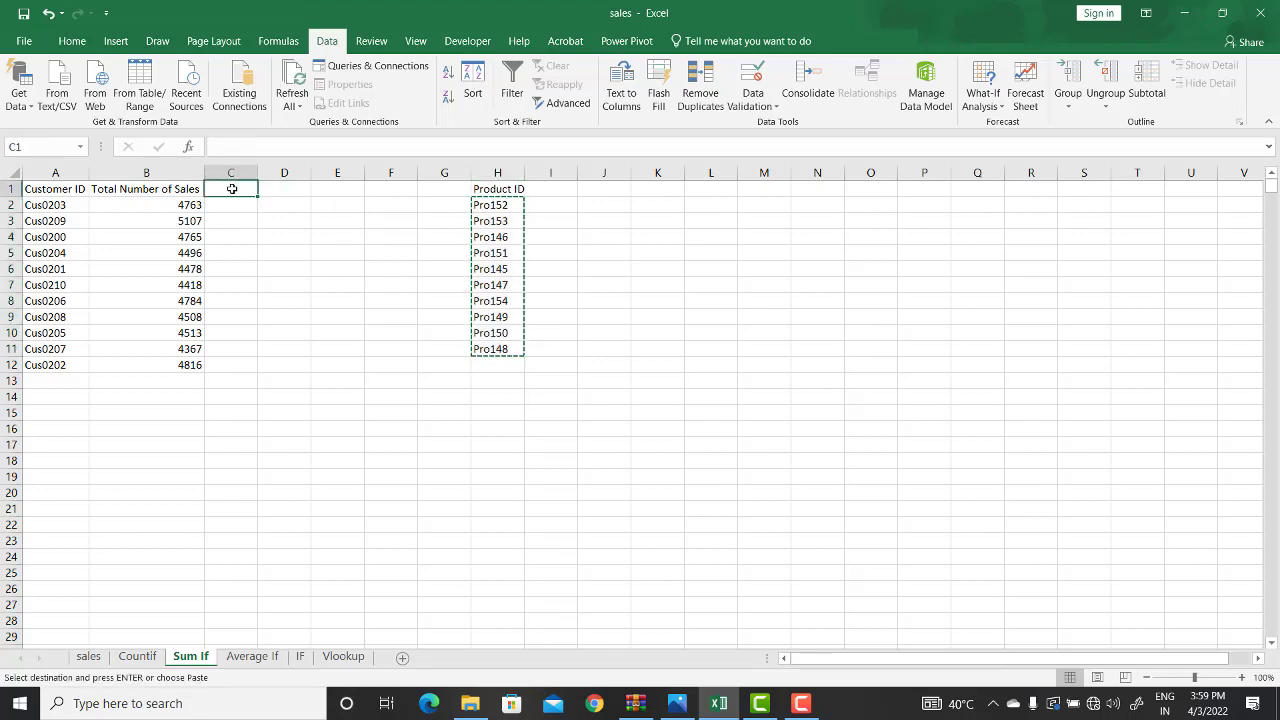
{"action": "right_click", "coordinate": [231, 189]}
{"action": "key", "text": "Escape"}
{"action": "key", "text": "shift+Down"}
{"action": "key", "text": "shift+Down"}
{"action": "key", "text": "shift+Down"}
{"action": "key", "text": "shift+Down"}
{"action": "key", "text": "shift+Down"}
{"action": "key", "text": "shift+Down"}
{"action": "key", "text": "shift+Down"}
{"action": "key", "text": "shift+Down"}
{"action": "key", "text": "shift+Down"}
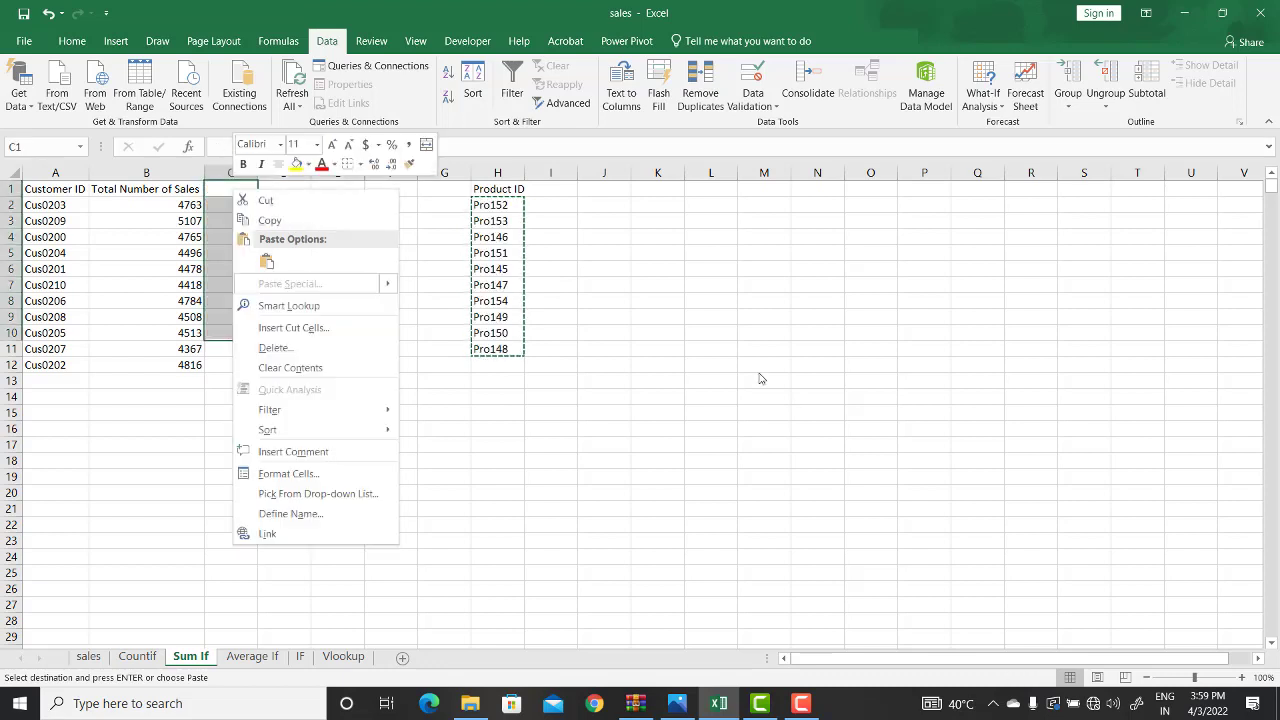
Move the Product ID list, including its header, from H1:H11 to M1:M11.
{"action": "left_click_drag", "start_coordinate": [498, 189], "coordinate": [497, 349]}
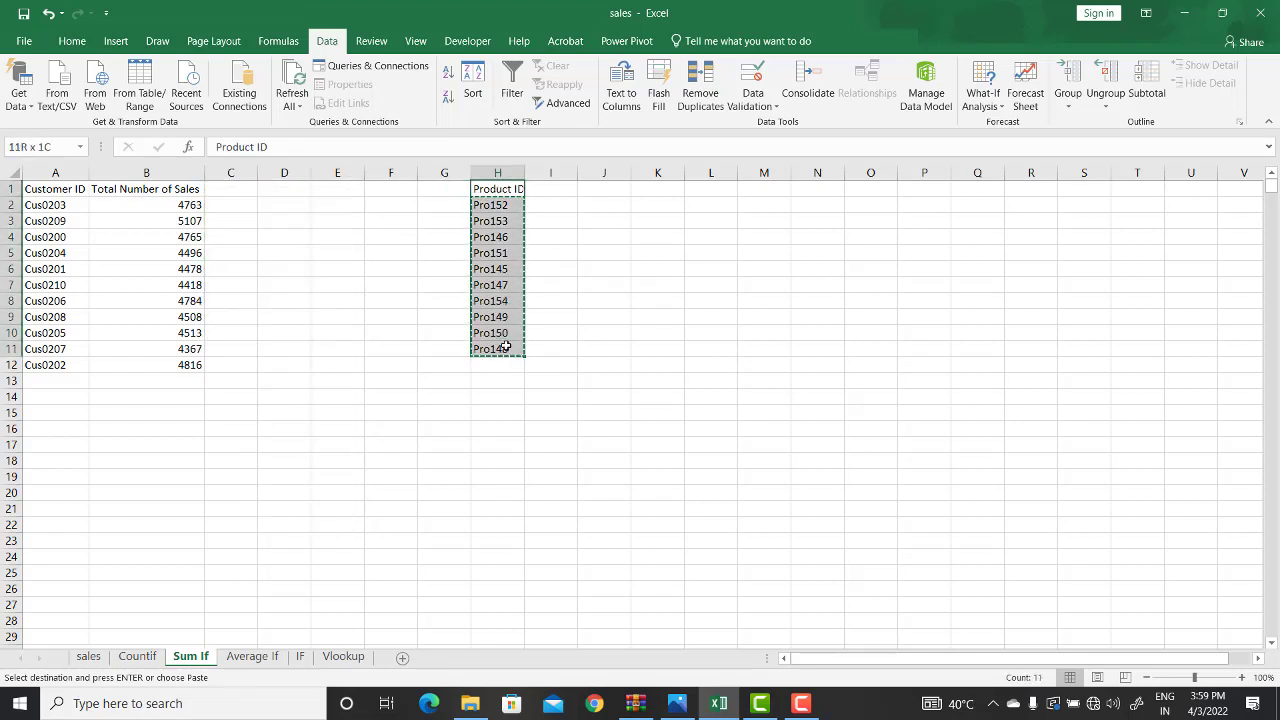
{"action": "left_click", "coordinate": [763, 189]}
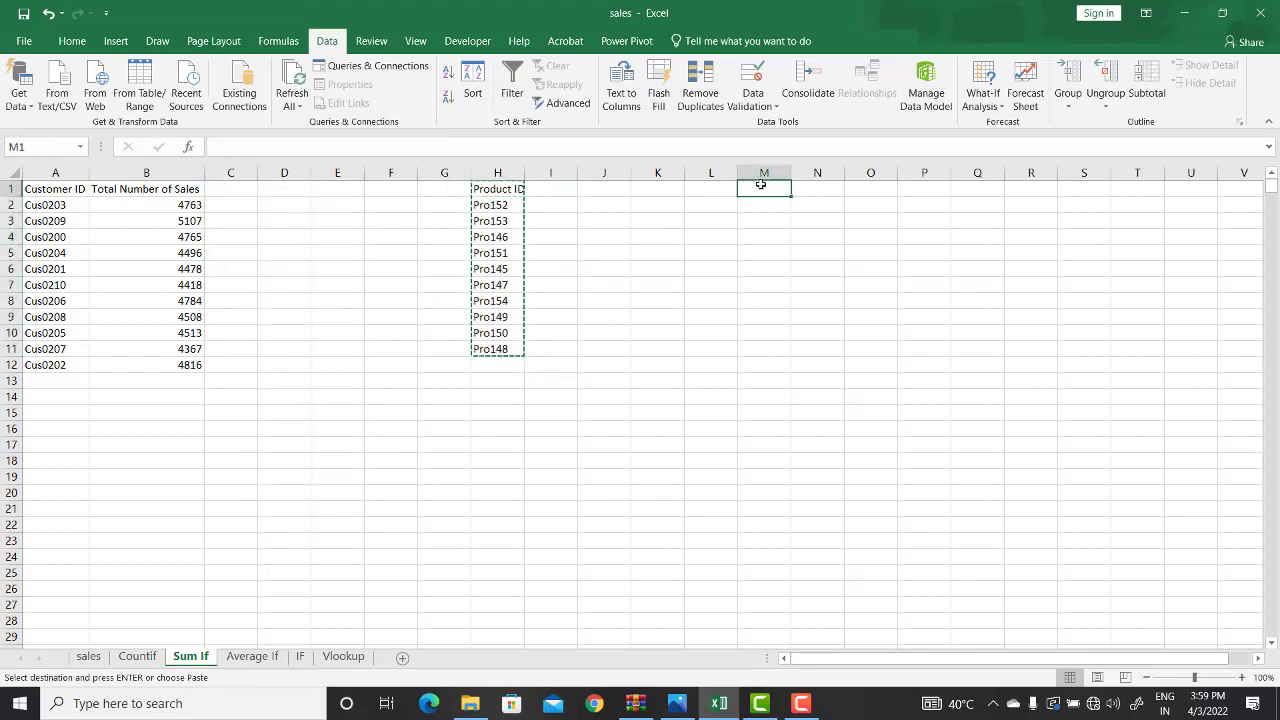
{"action": "key", "text": "ctrl+v"}
{"action": "key", "text": "ctrl+c"}
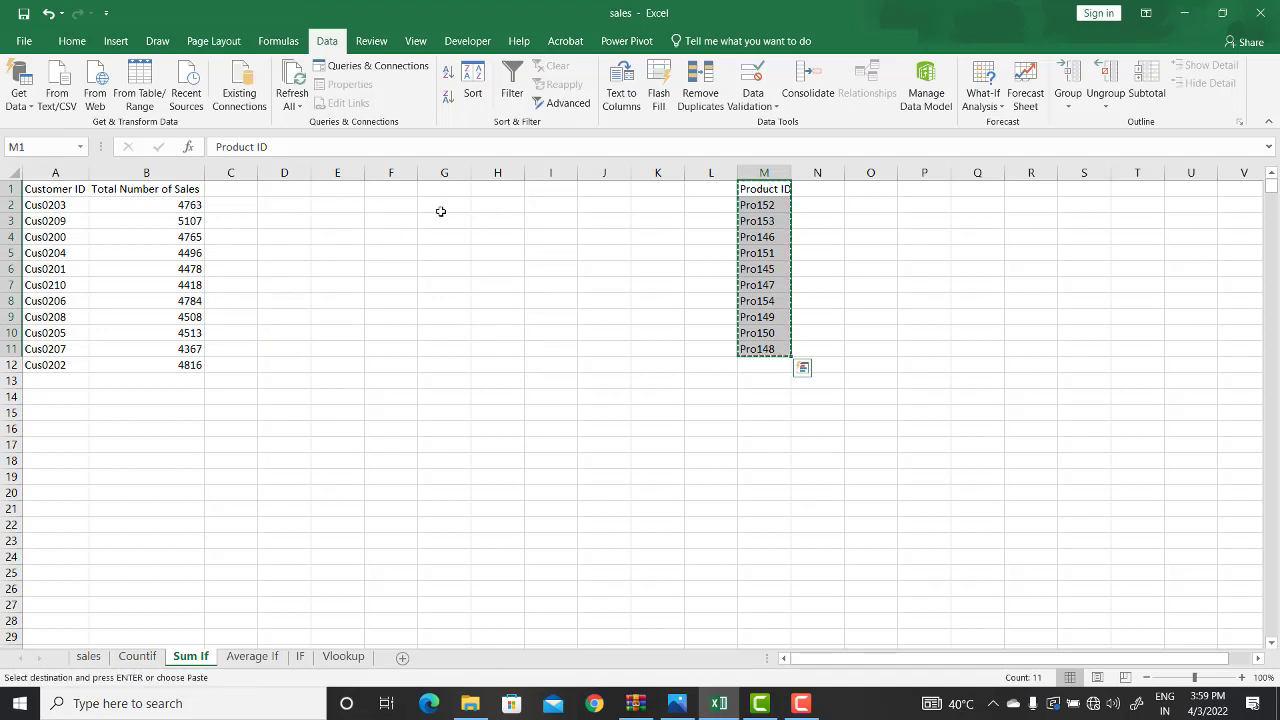
{"action": "left_click", "coordinate": [225, 192]}
{"action": "right_click", "coordinate": [226, 189]}
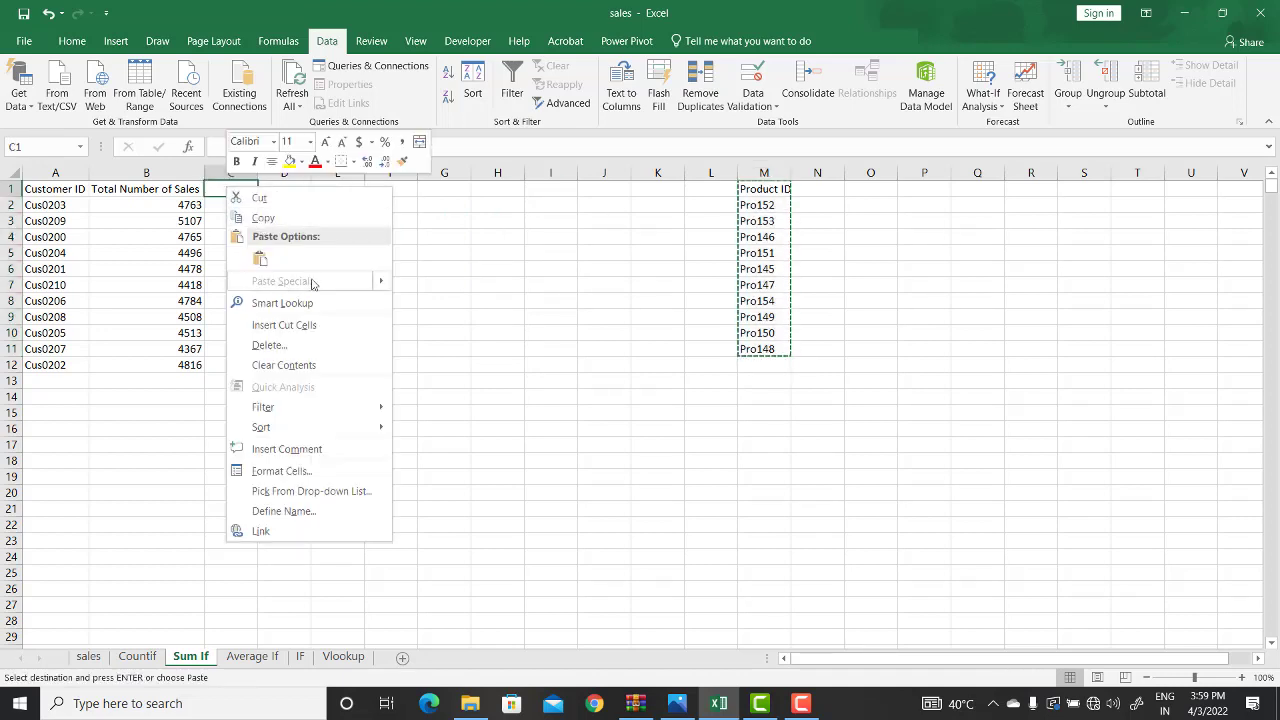
{"action": "left_click", "coordinate": [833, 237]}
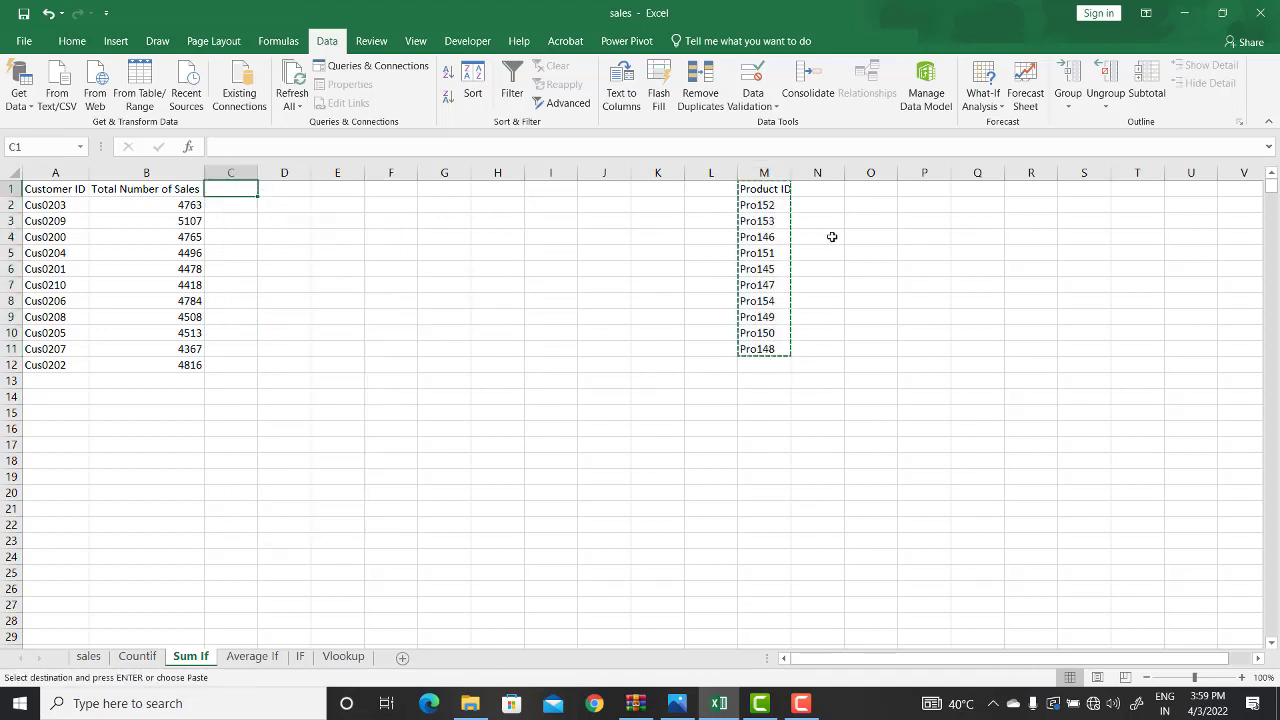
{"action": "left_click_drag", "start_coordinate": [757, 205], "coordinate": [757, 348]}
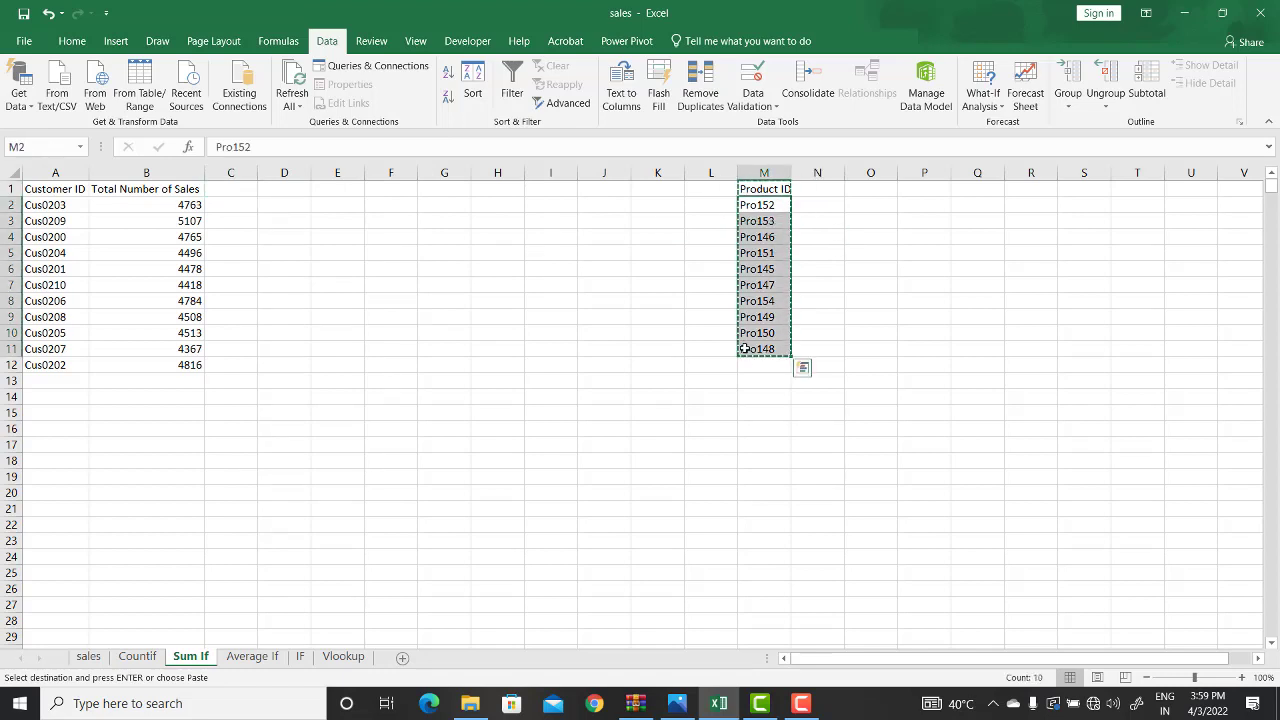
{"action": "right_click", "coordinate": [234, 190]}
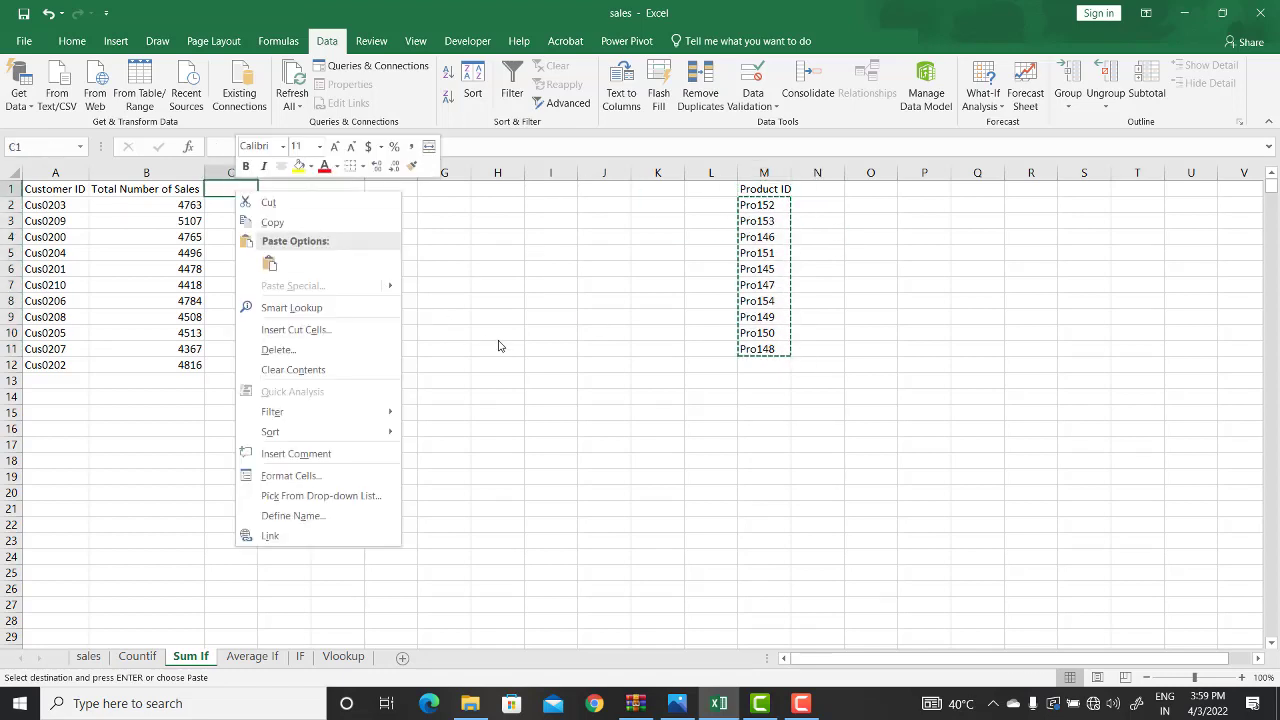
{"action": "key", "text": "Escape"}
Copy the product IDs in M2:M11 and paste them transposed into row 1 starting at C1.
{"action": "left_click_drag", "start_coordinate": [757, 205], "coordinate": [757, 350]}
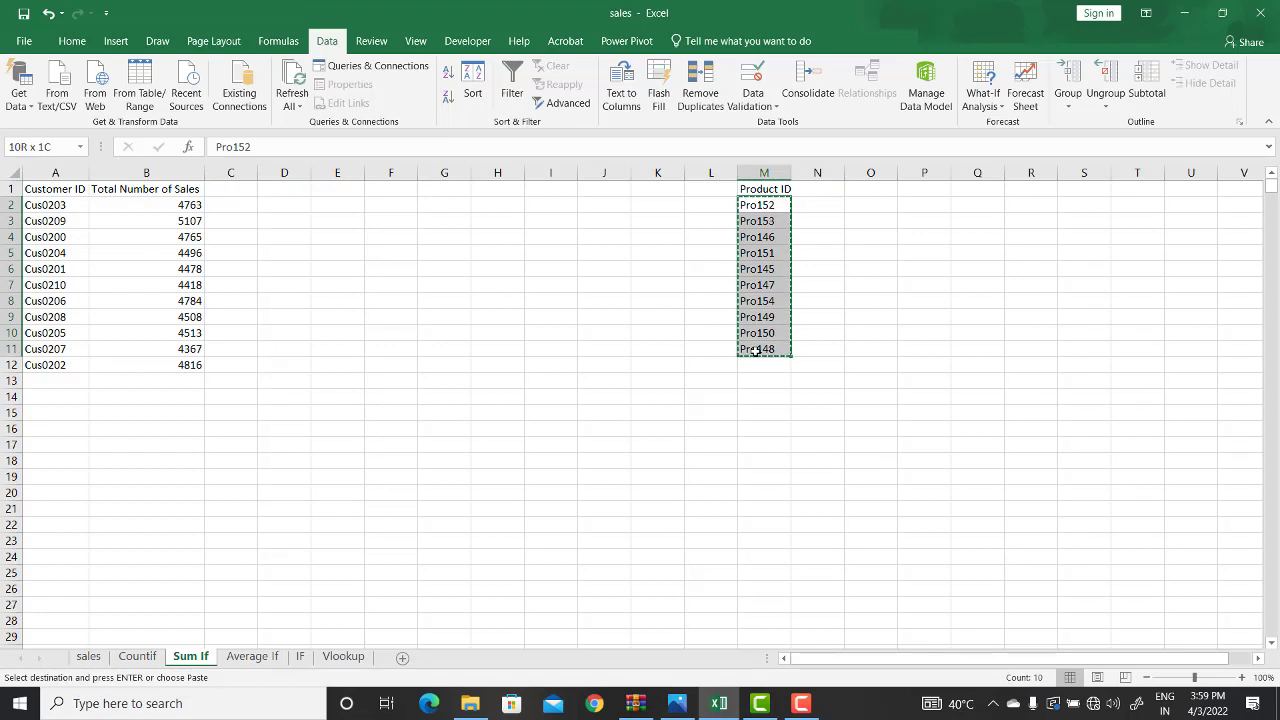
{"action": "left_click", "coordinate": [222, 189]}
{"action": "right_click", "coordinate": [224, 190]}
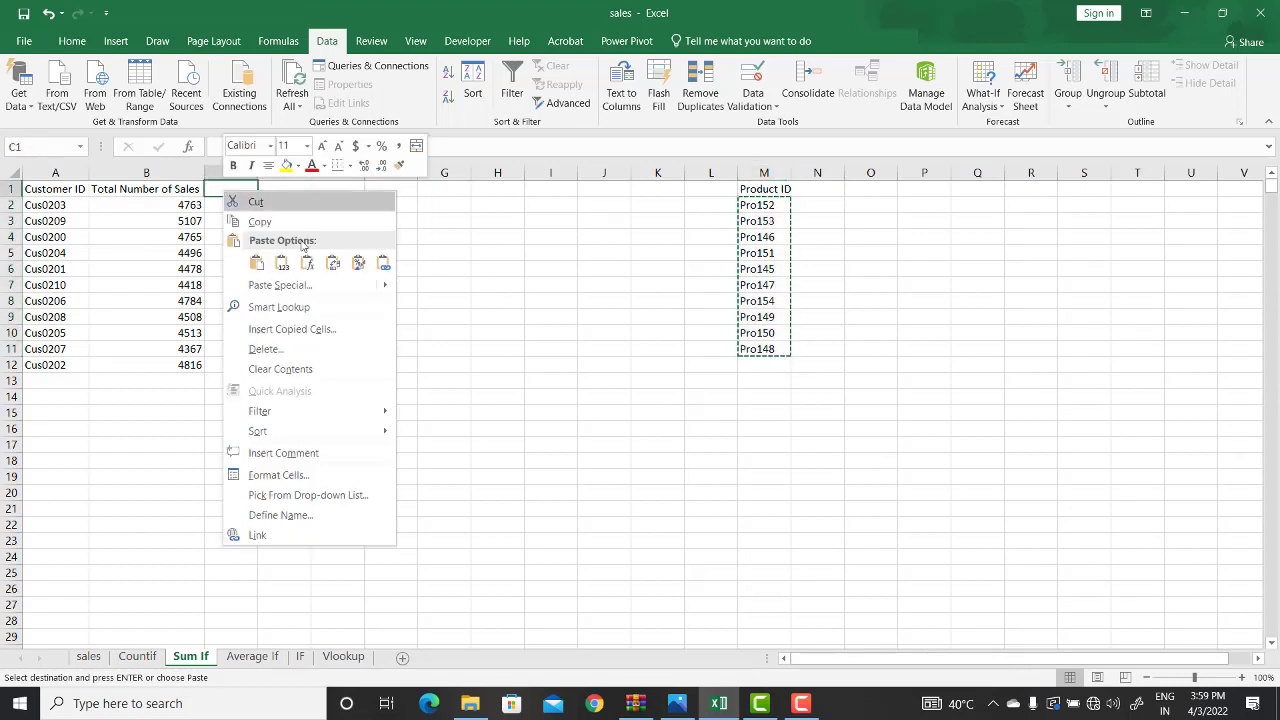
{"action": "left_click", "coordinate": [332, 263]}
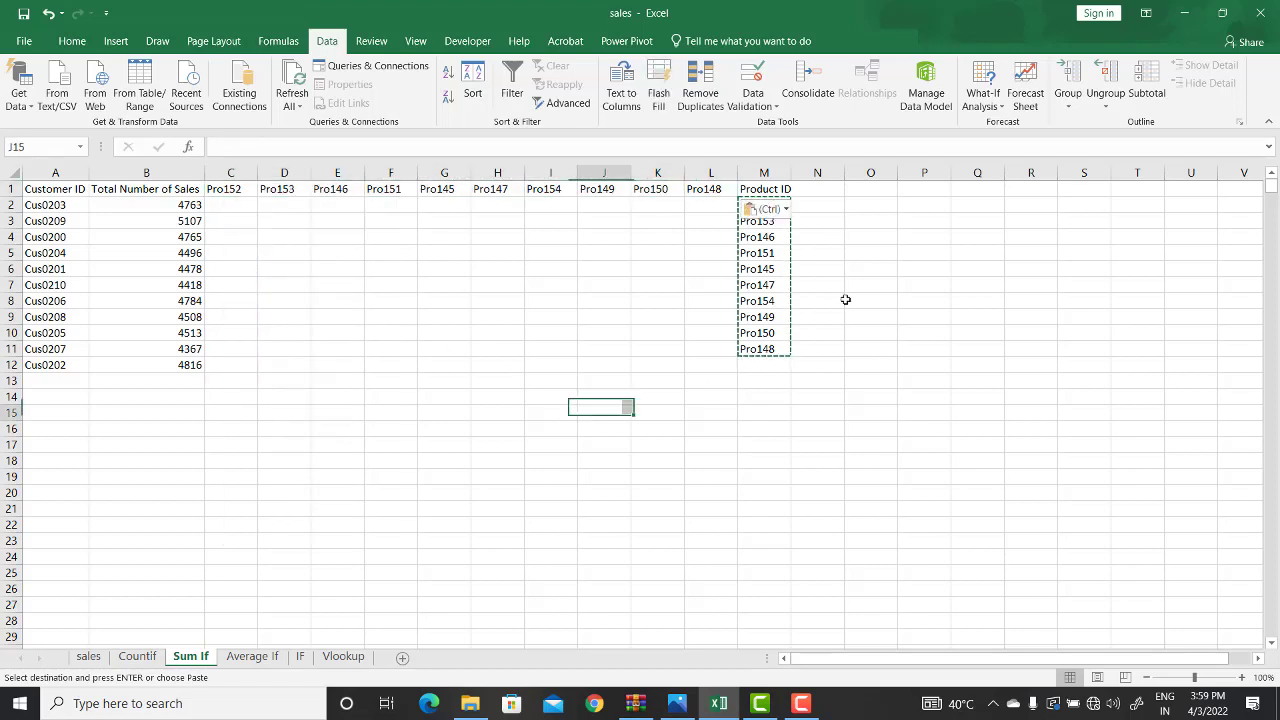
Delete column M, which holds the vertical Product ID list, from the Sum If sheet.
{"action": "left_click", "coordinate": [765, 174]}
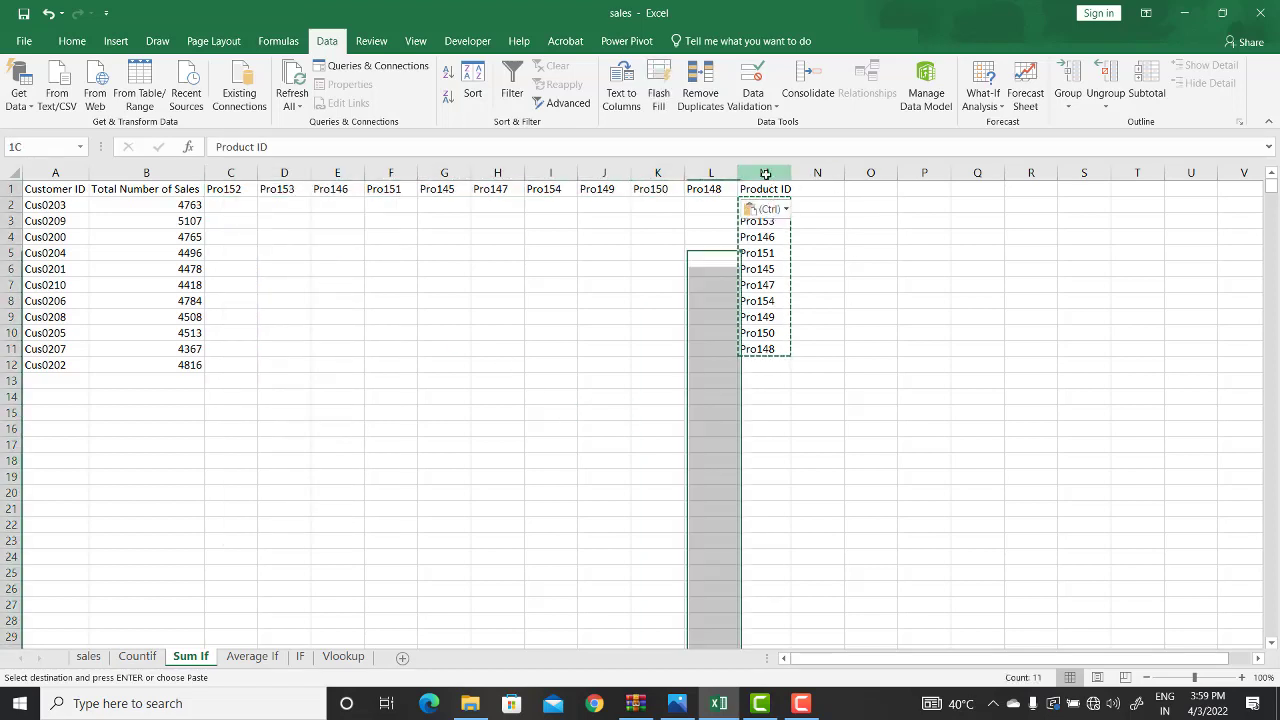
{"action": "left_click", "coordinate": [72, 41]}
{"action": "left_click", "coordinate": [1045, 76]}
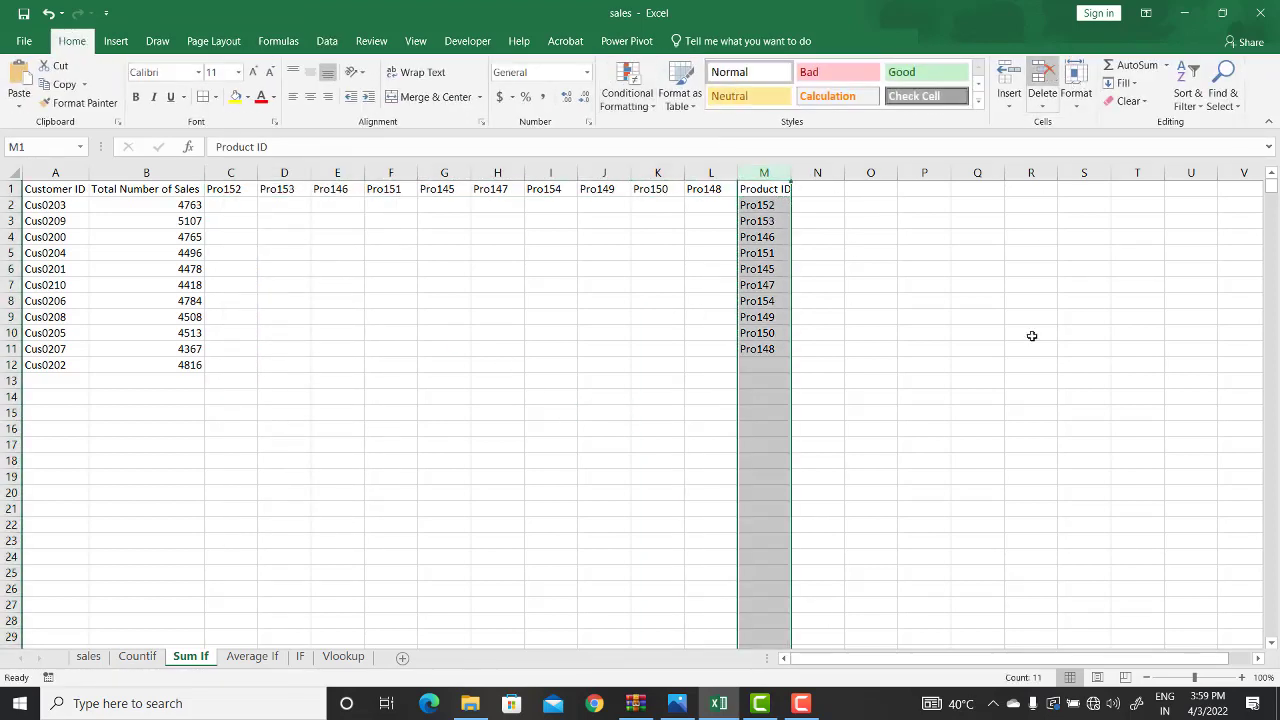
{"action": "left_click", "coordinate": [1031, 333]}
Begin a SUMIFS formula in C2 of the Sum If sheet with the Units Sold column, sales!E:E, as the sum range.
{"action": "left_click", "coordinate": [216, 204]}
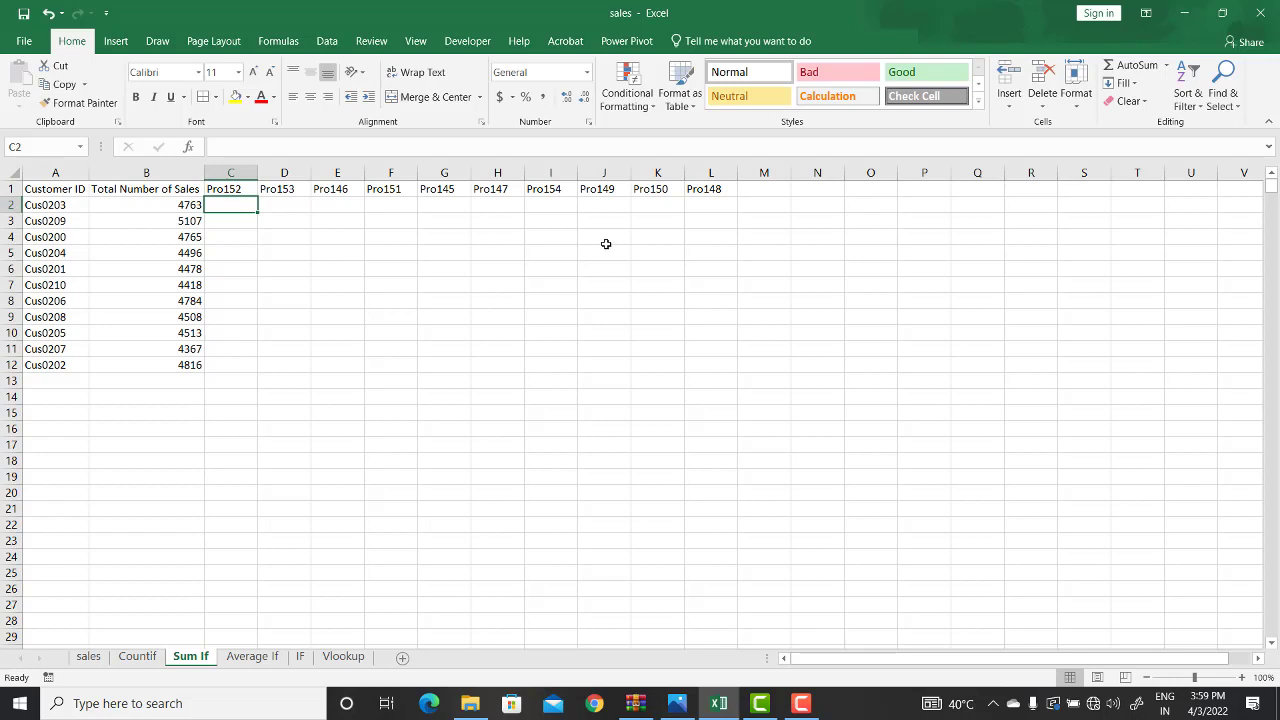
{"action": "type", "text": "="}
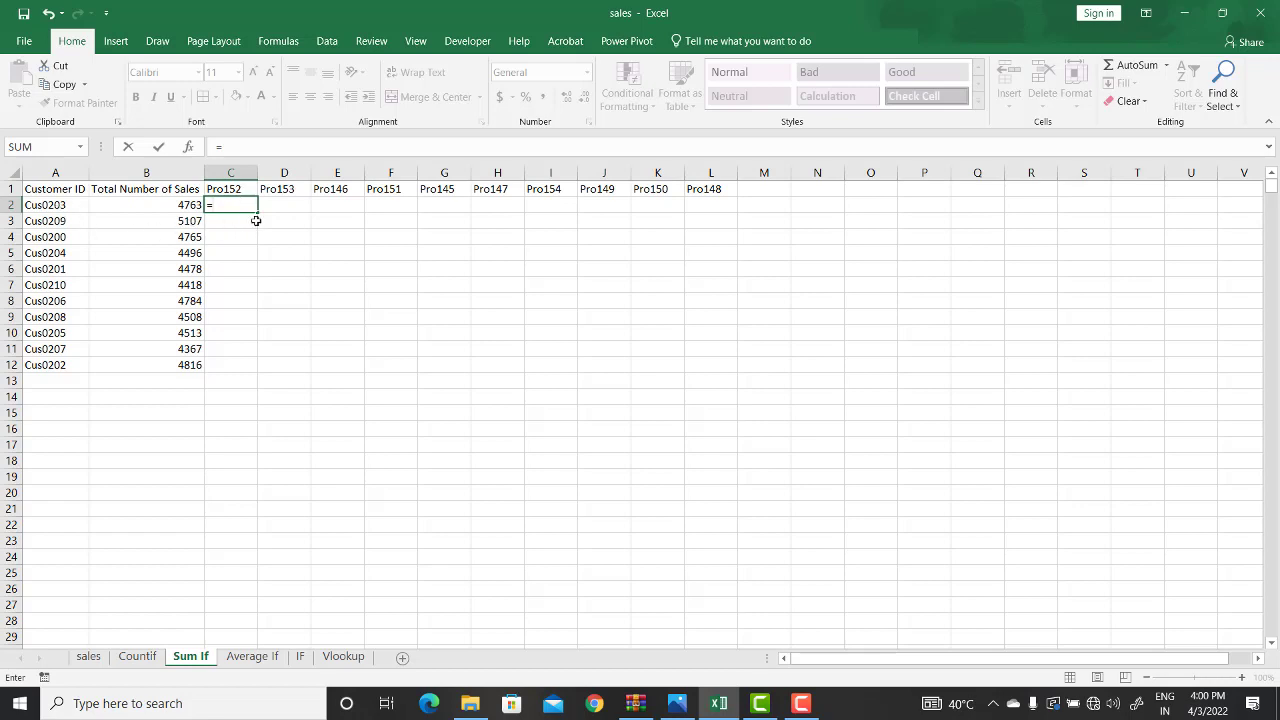
{"action": "type", "text": "sumifs"}
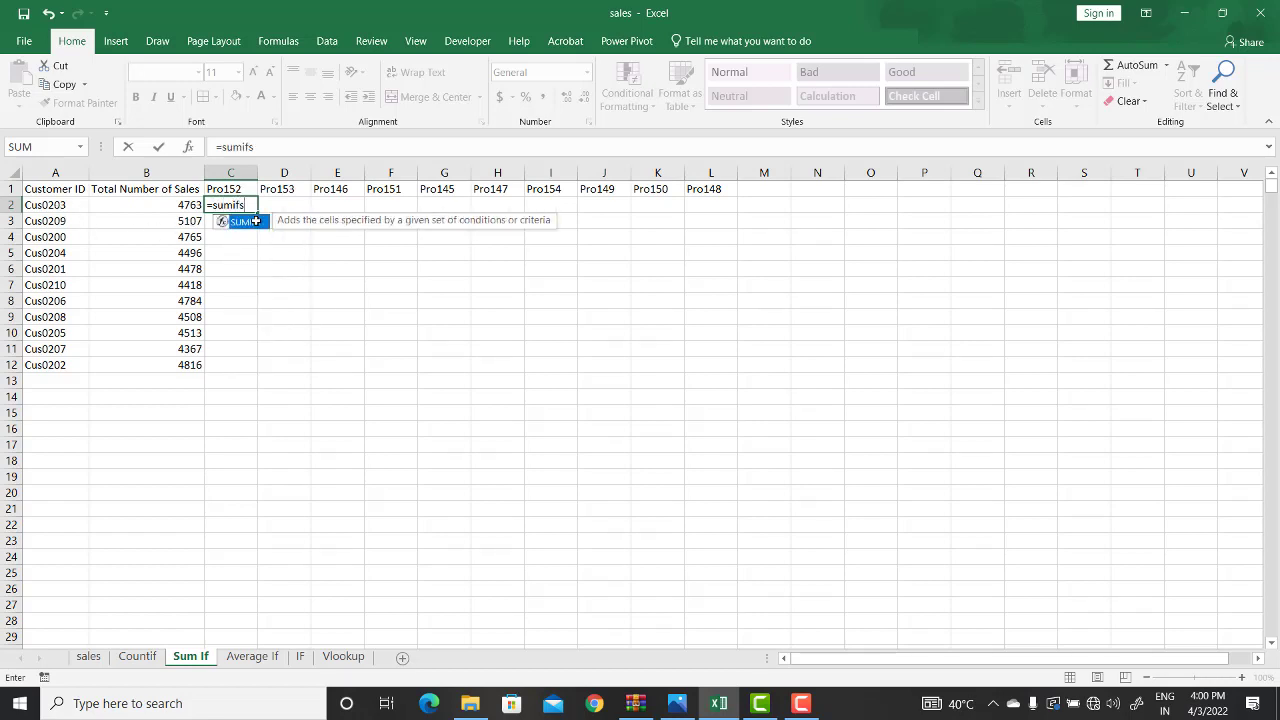
{"action": "type", "text": "("}
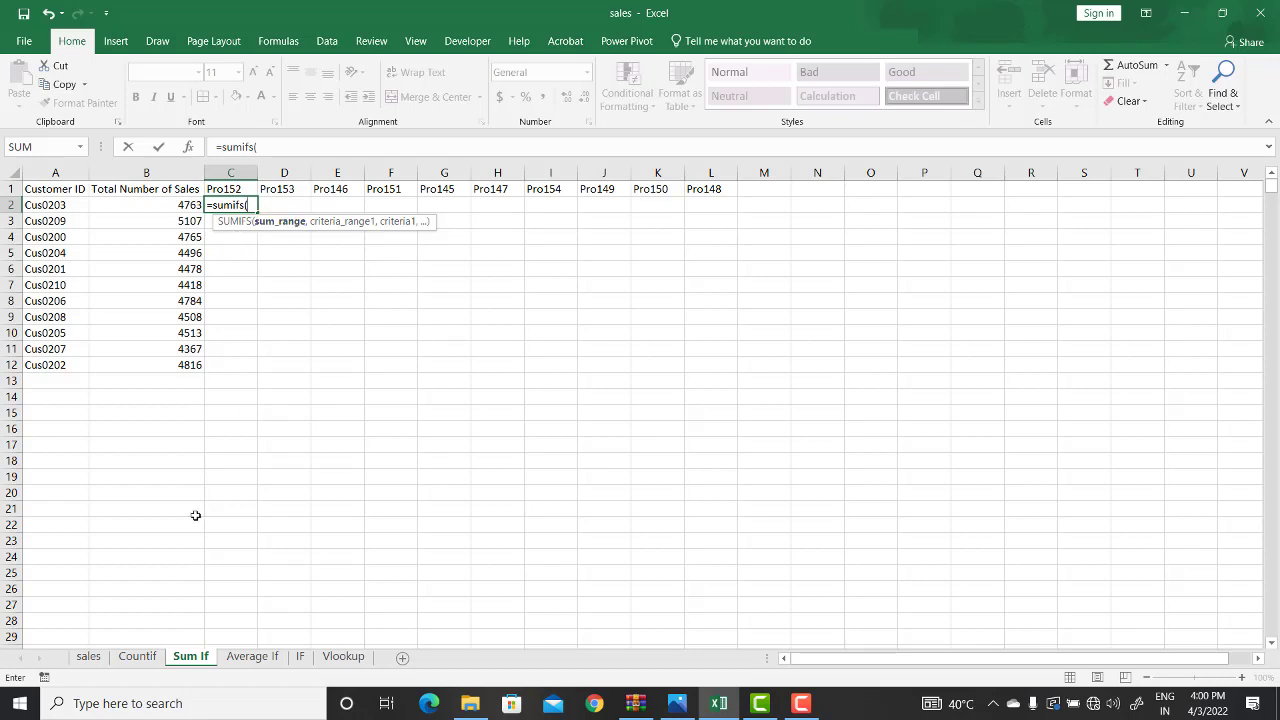
{"action": "left_click", "coordinate": [86, 658]}
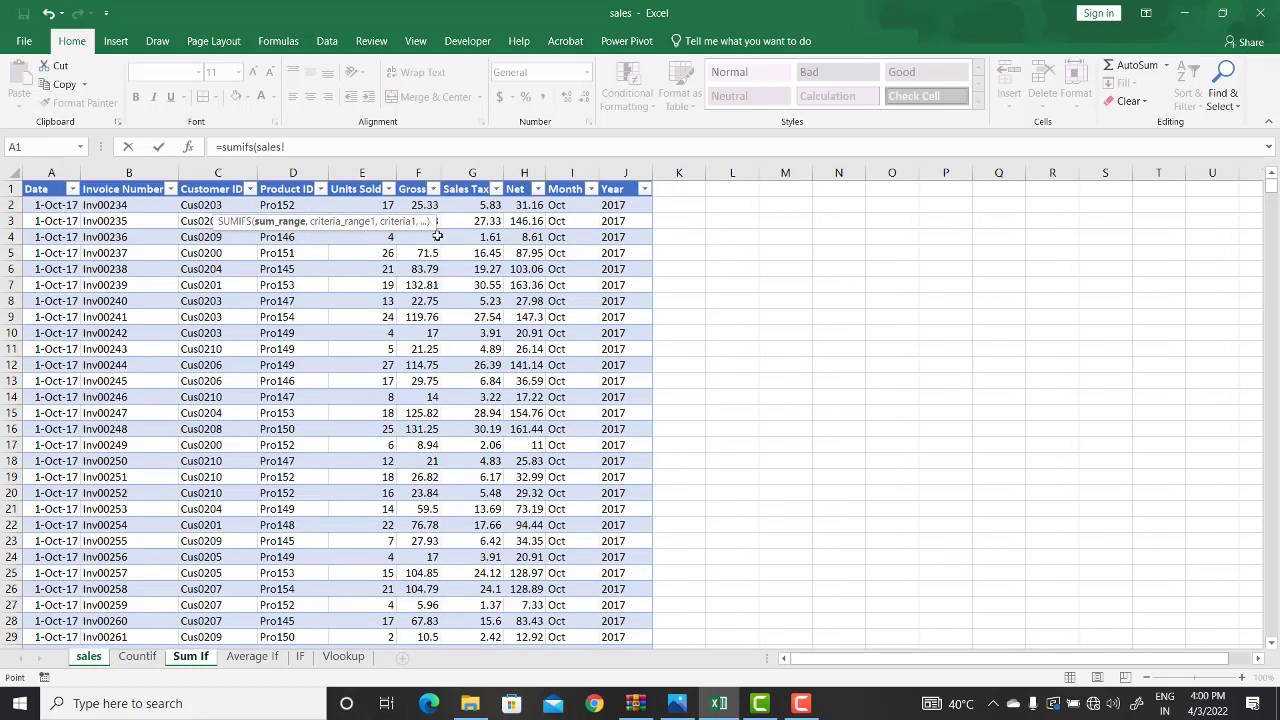
{"action": "left_click", "coordinate": [363, 174]}
{"action": "type", "text": ","}
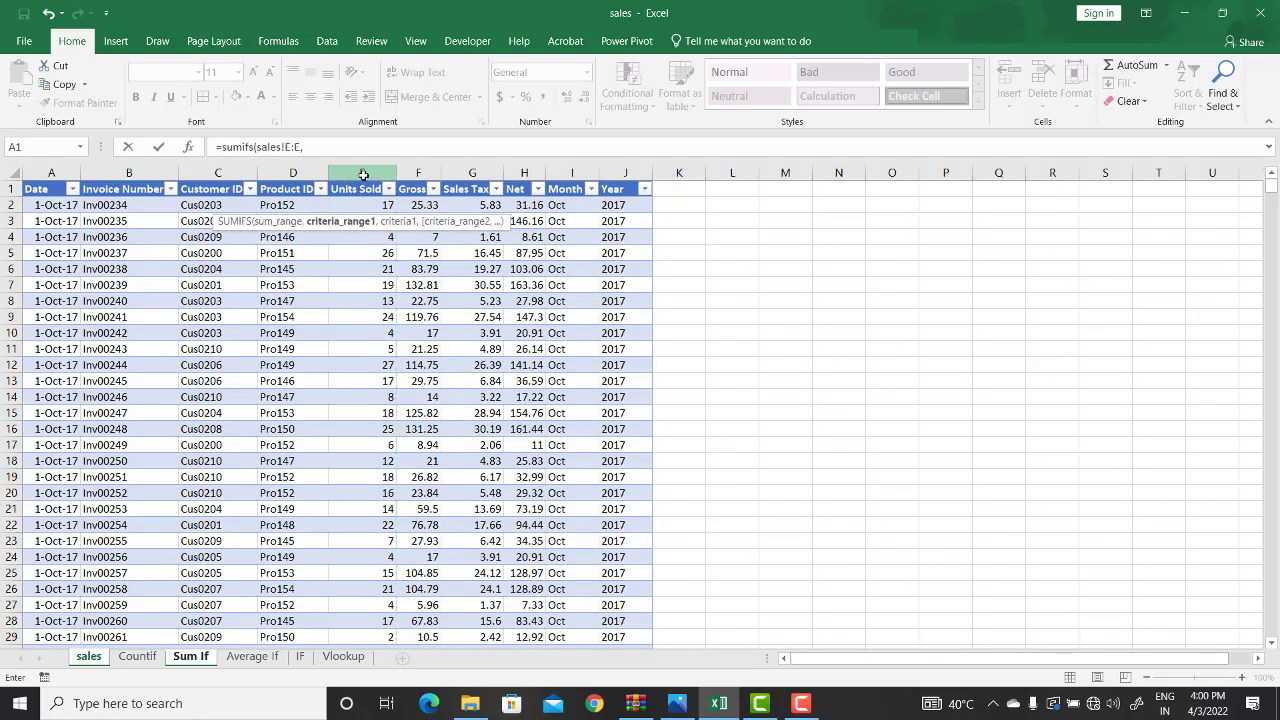
{"action": "left_click", "coordinate": [190, 657]}
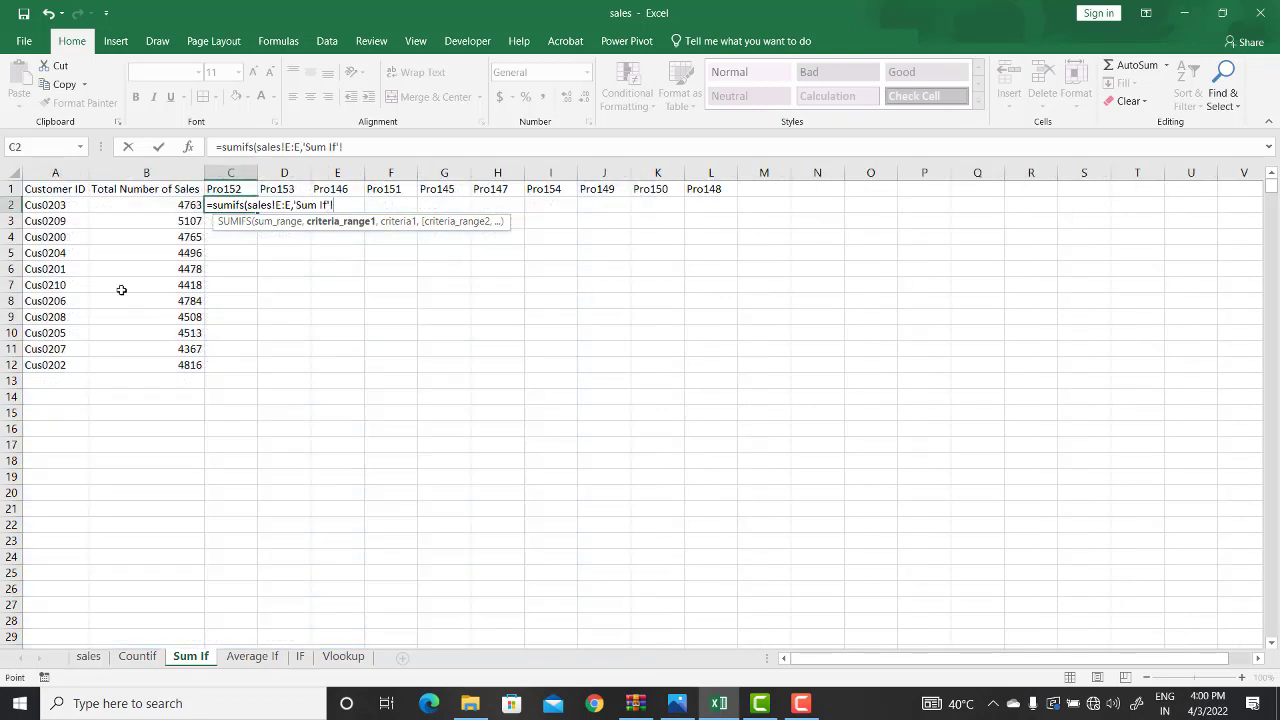
{"action": "left_click", "coordinate": [60, 205]}
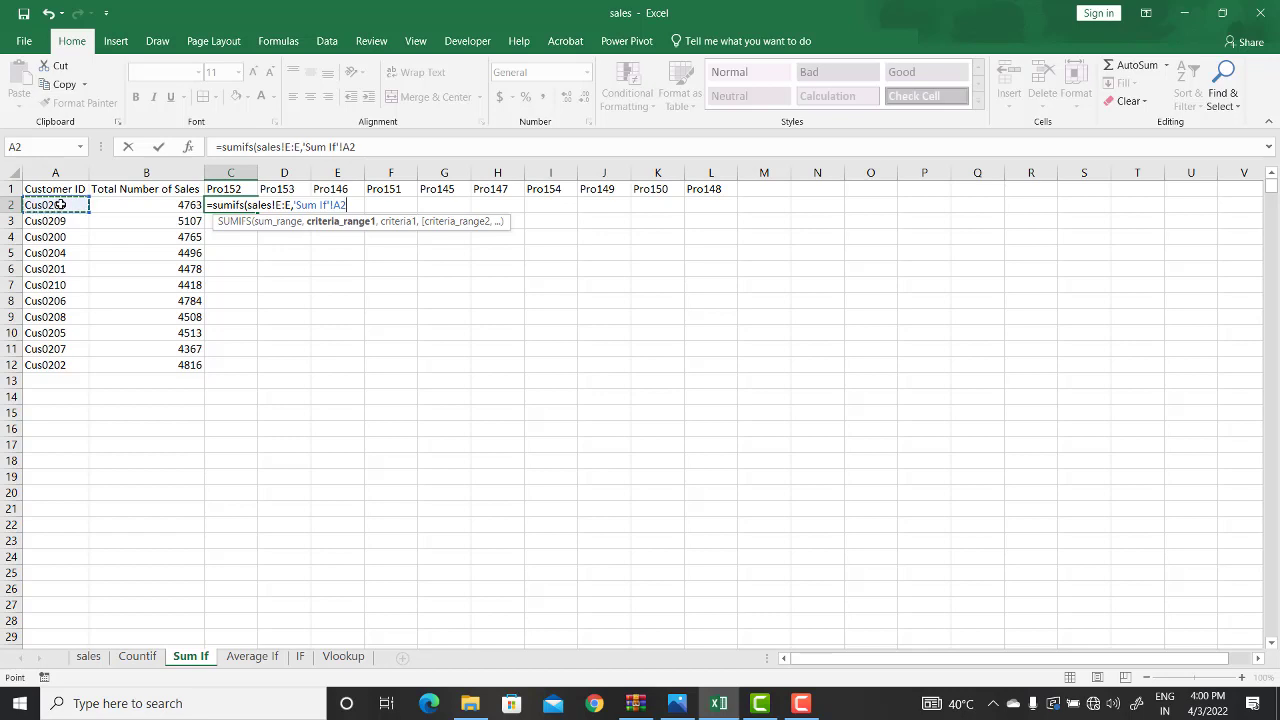
{"action": "type", "text": ","}
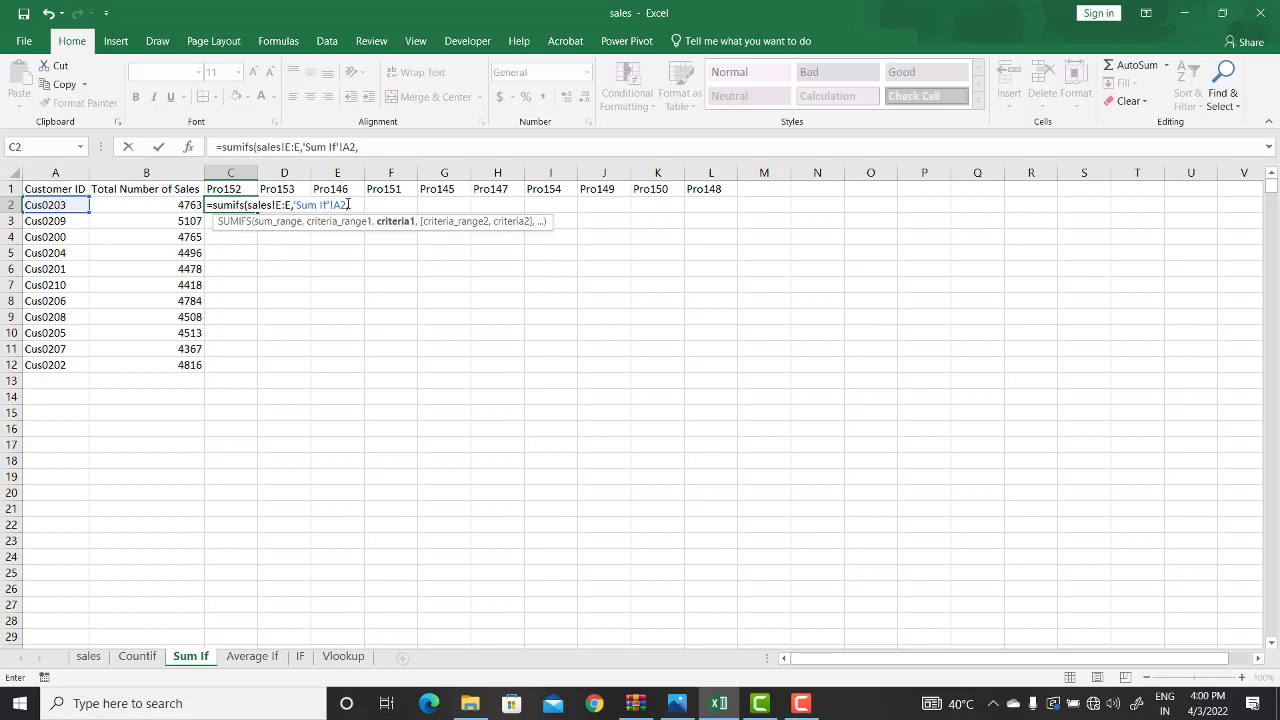
{"action": "key", "text": "BackSpace"}
{"action": "key", "text": "BackSpace"}
{"action": "key", "text": "BackSpace"}
{"action": "key", "text": "BackSpace"}
{"action": "key", "text": "BackSpace"}
{"action": "key", "text": "BackSpace"}
{"action": "key", "text": "BackSpace"}
{"action": "key", "text": "BackSpace"}
{"action": "key", "text": "BackSpace"}
{"action": "key", "text": "BackSpace"}
{"action": "key", "text": "BackSpace"}
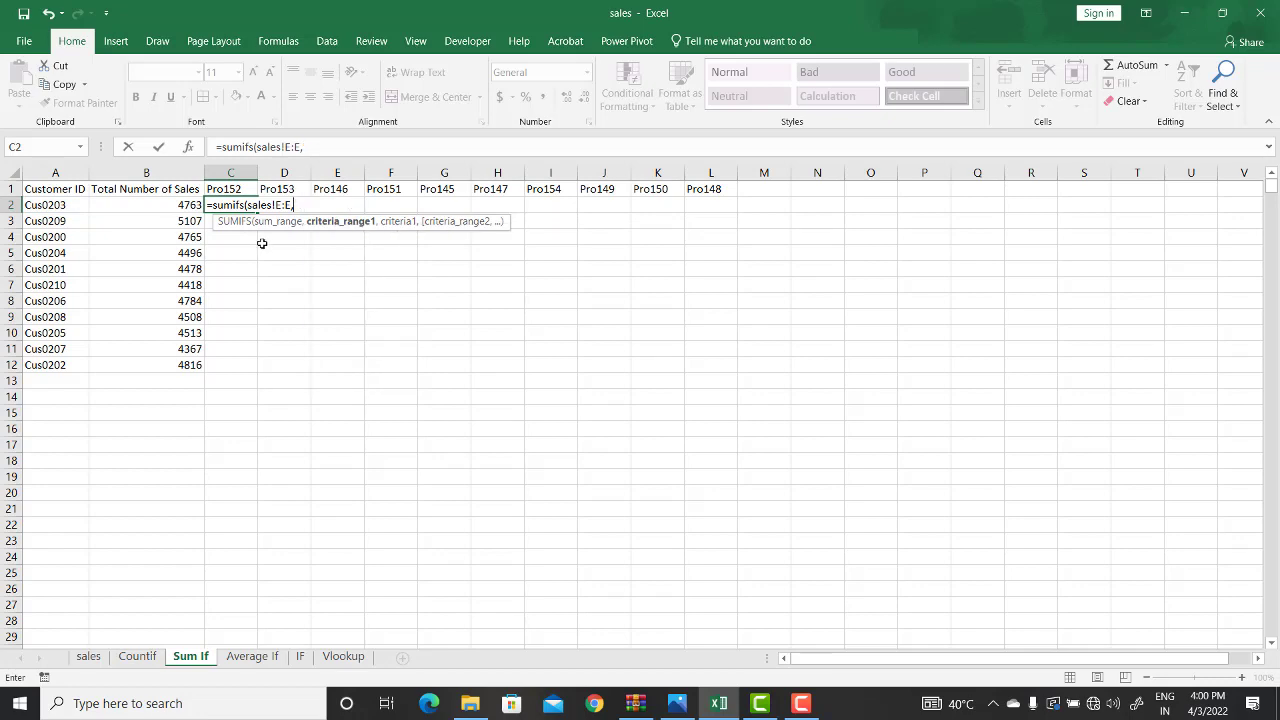
Add the customer condition to the C2 formula, with sales!C:C as the first criteria range and 'Sum If'!A2 as its criterion.
{"action": "left_click", "coordinate": [88, 656]}
{"action": "left_click", "coordinate": [219, 172]}
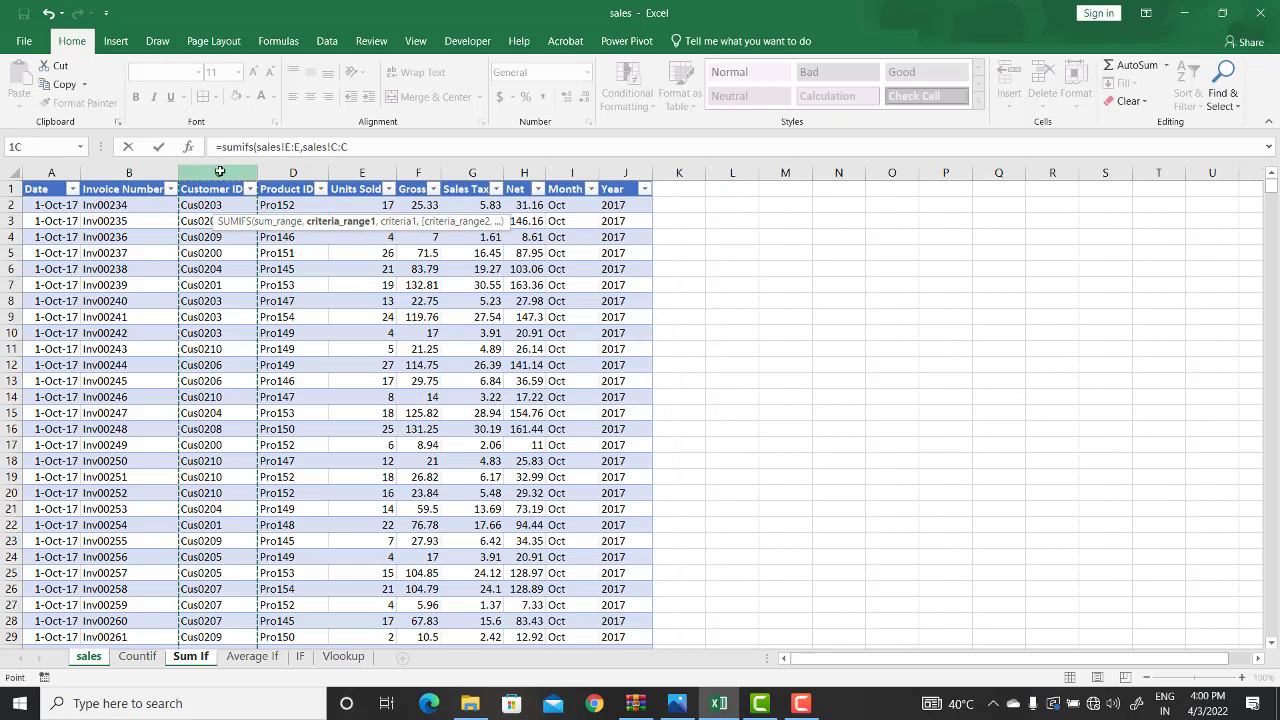
{"action": "type", "text": ","}
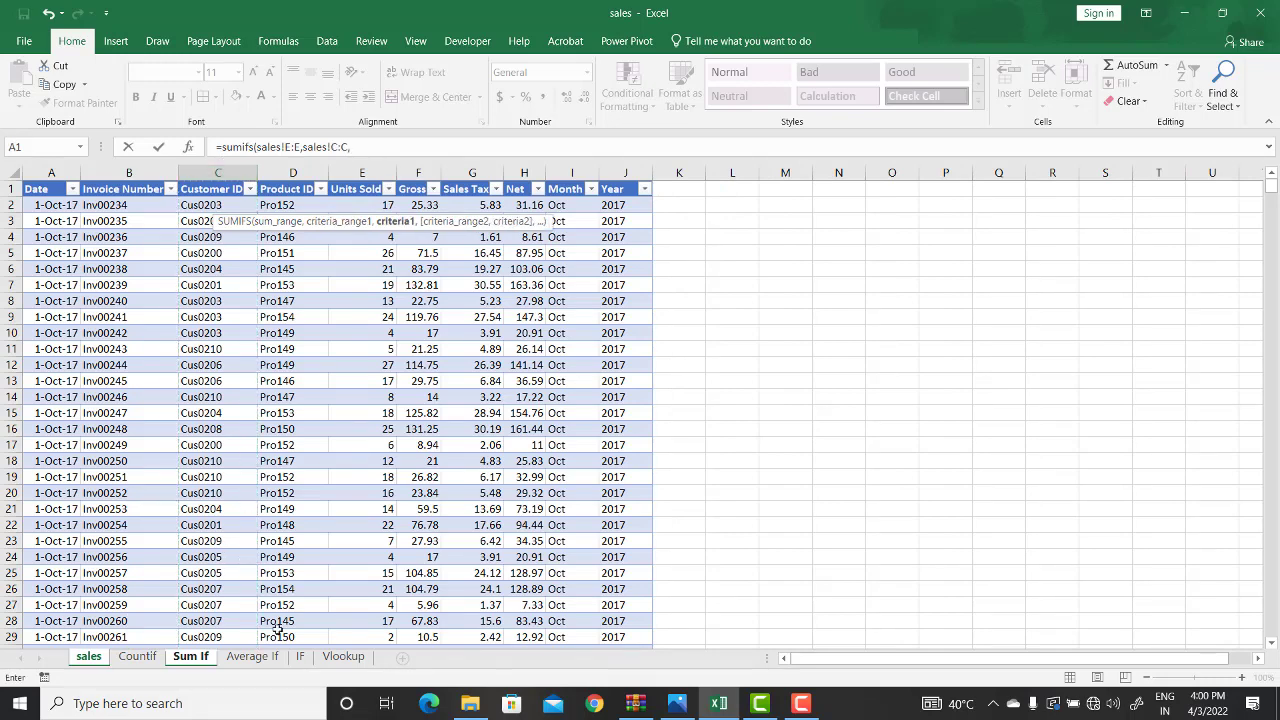
{"action": "left_click", "coordinate": [190, 657]}
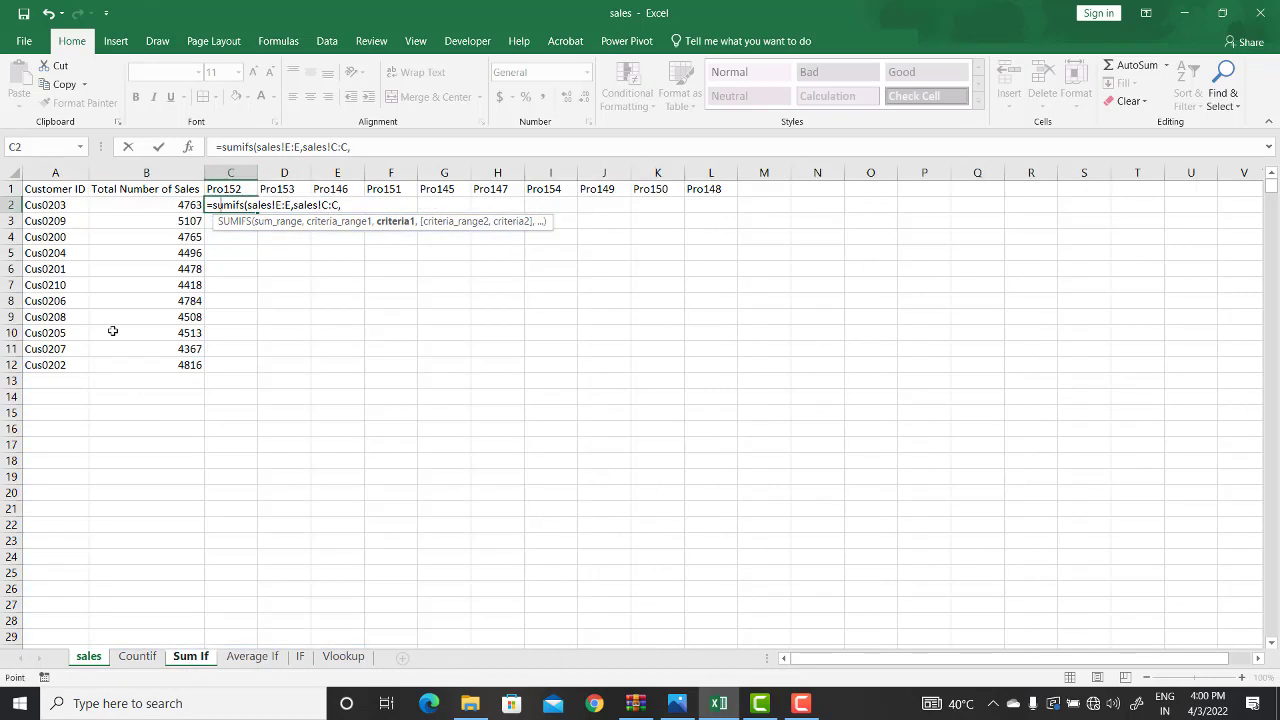
{"action": "left_click", "coordinate": [45, 206]}
{"action": "type", "text": ","}
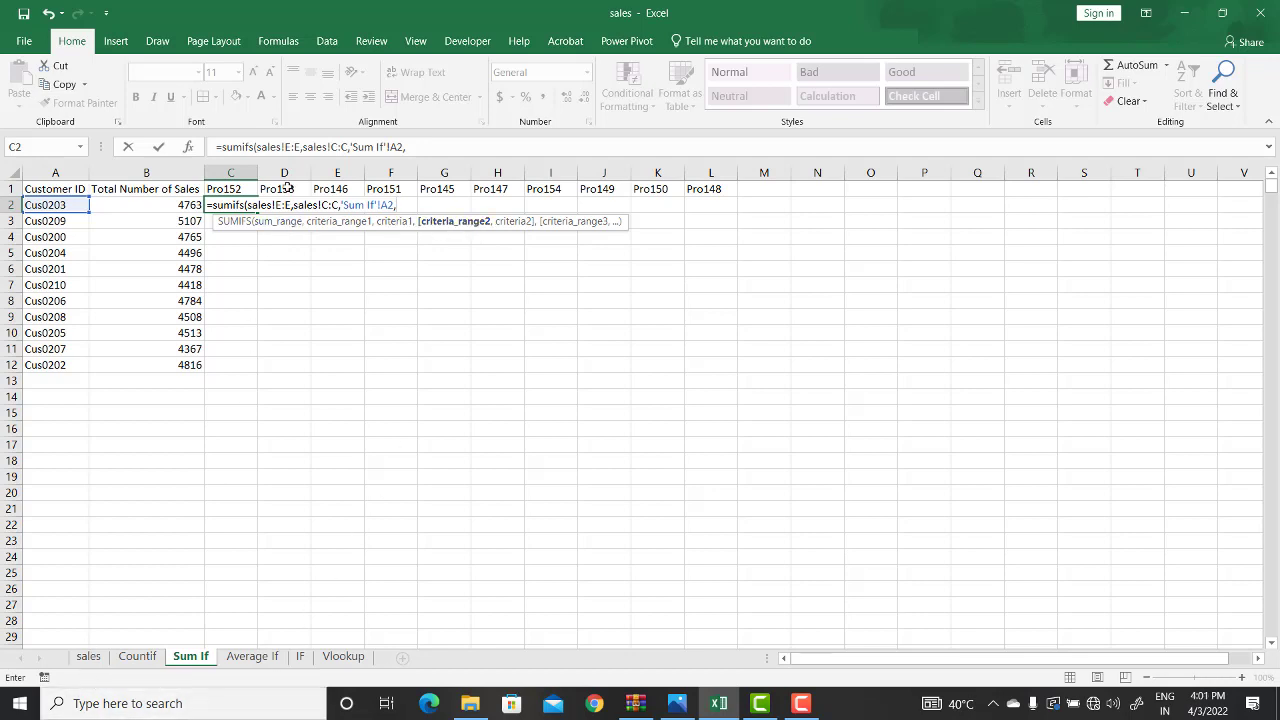
Add the product condition to the C2 formula, with sales!D:D as the second criteria range and 'Sum If'!C1 as its criterion, and close the parenthesis.
{"action": "left_click", "coordinate": [89, 657]}
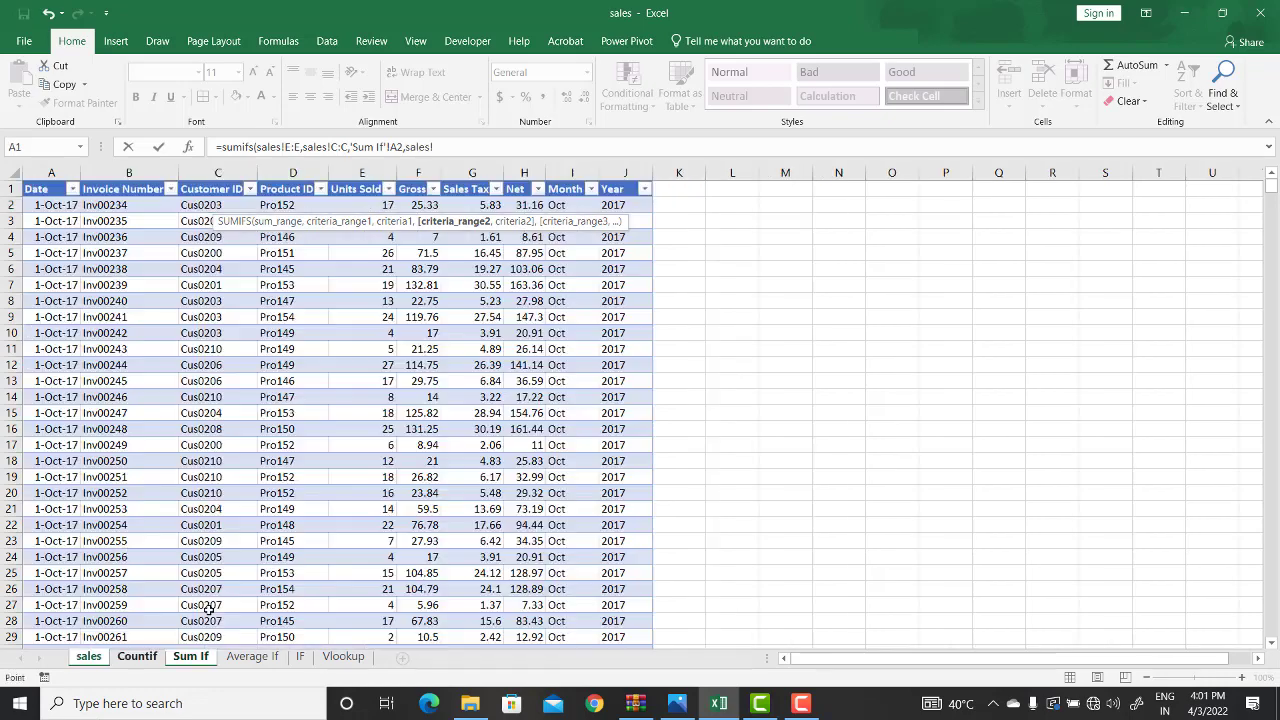
{"action": "left_click", "coordinate": [282, 175]}
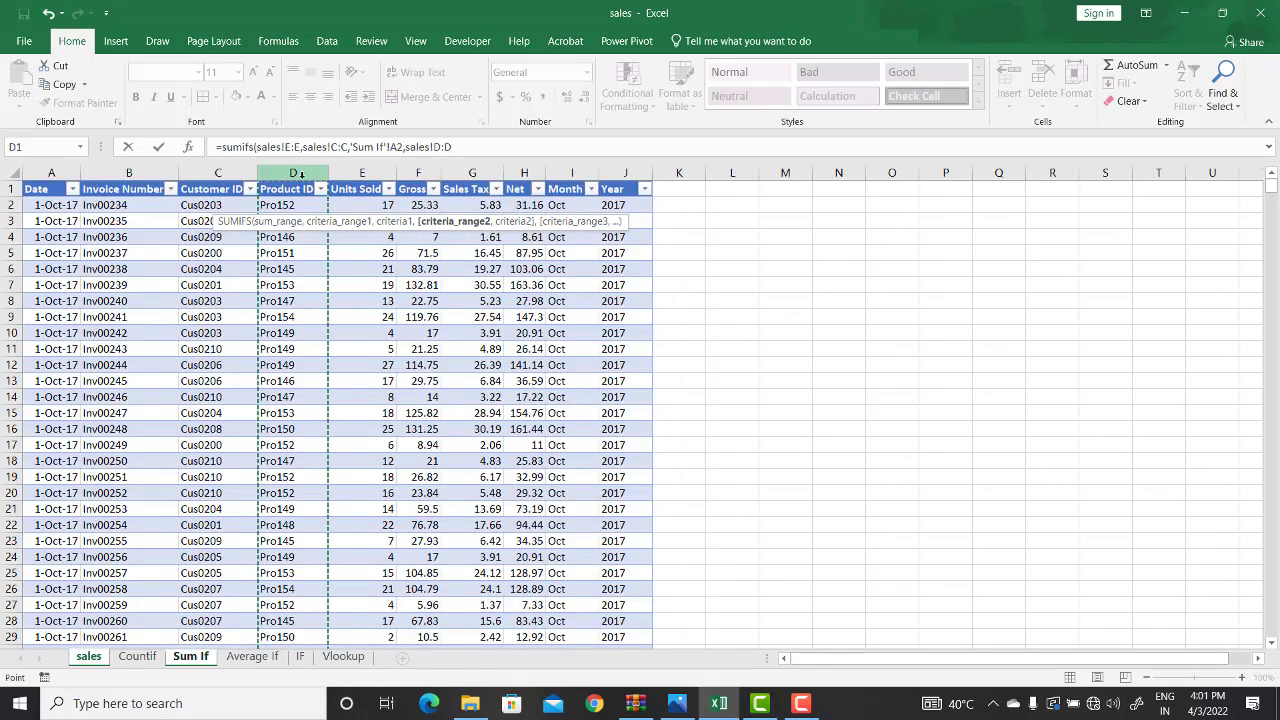
{"action": "type", "text": ","}
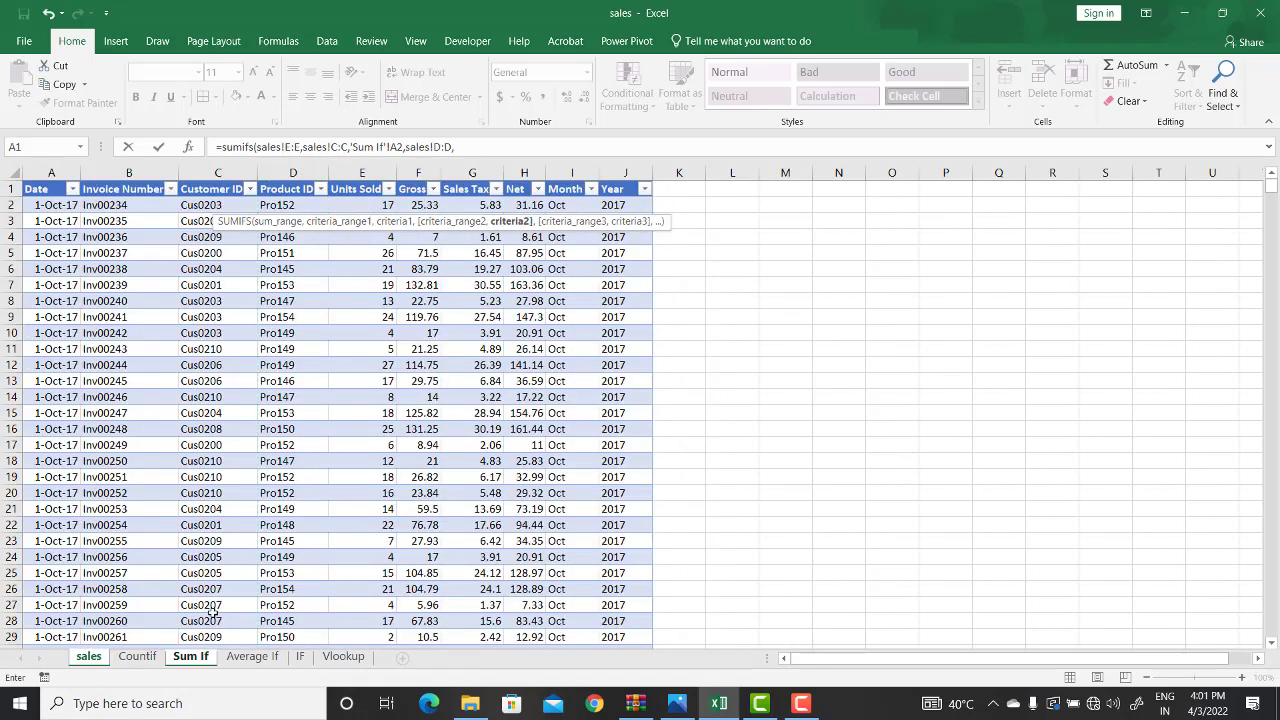
{"action": "left_click", "coordinate": [191, 657]}
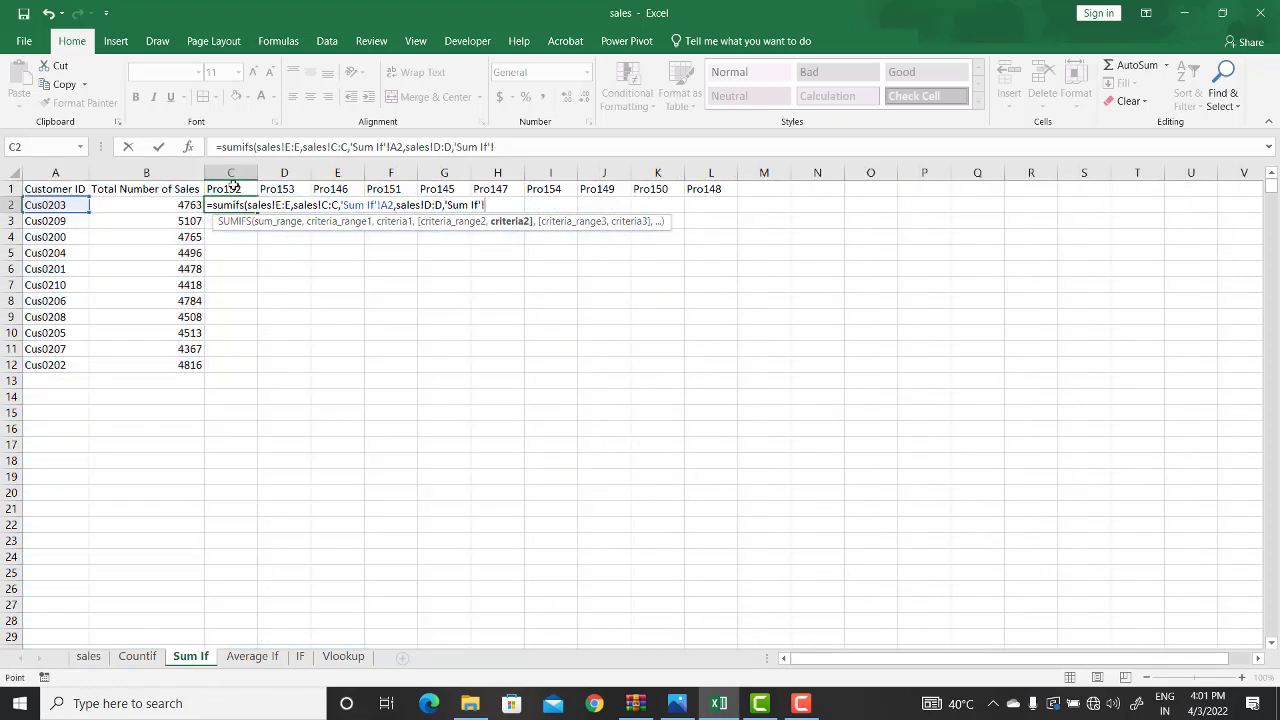
{"action": "left_click", "coordinate": [231, 188]}
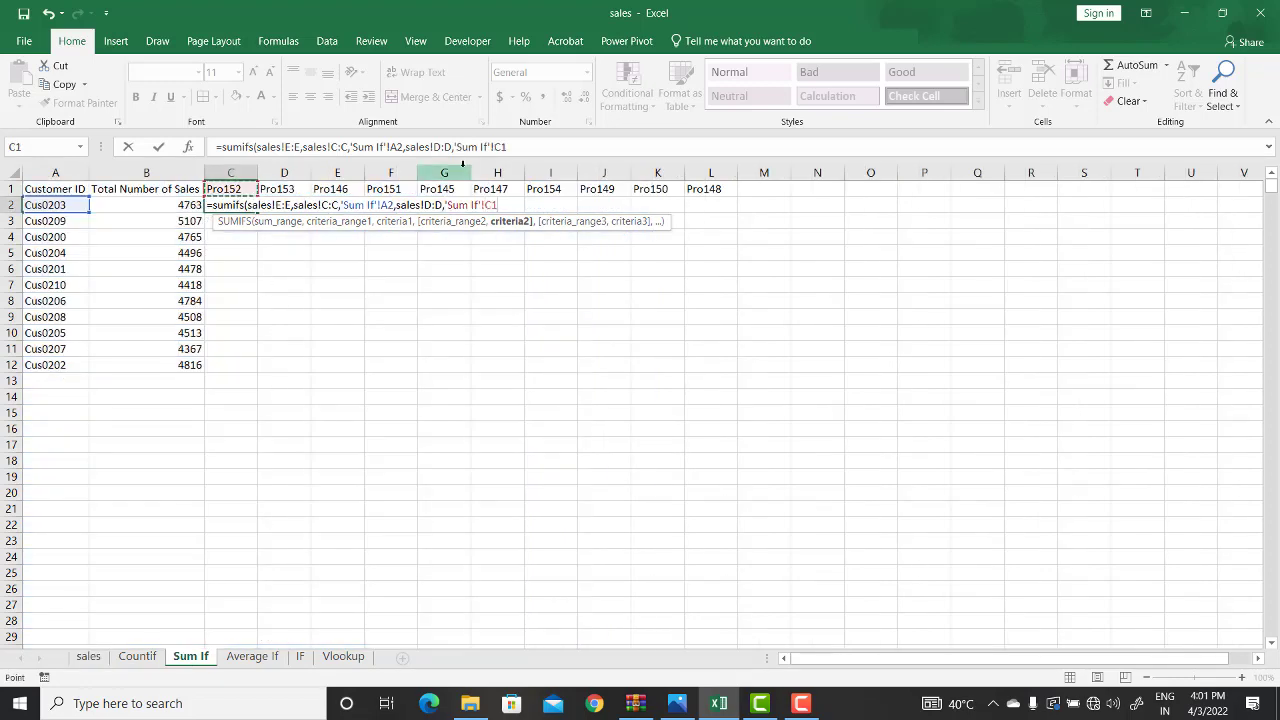
{"action": "type", "text": ")"}
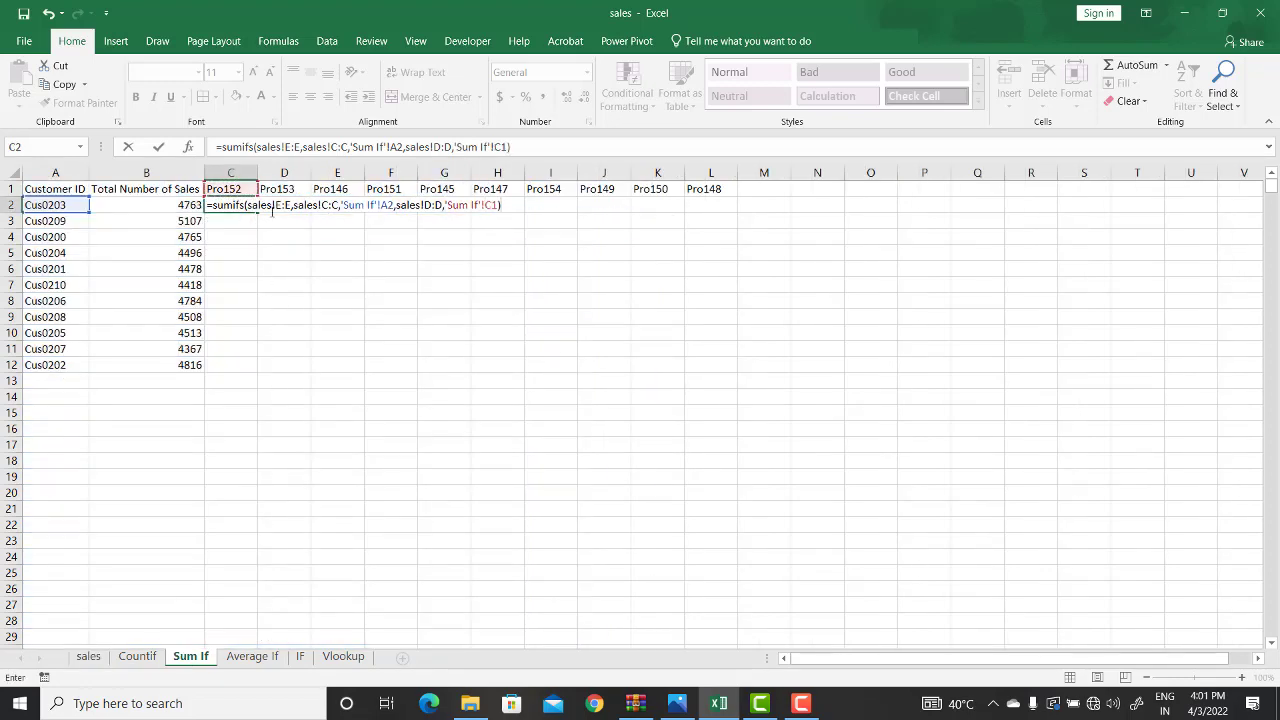
Check the sum range, criteria ranges and criteria of the SUMIFS formula in C2 one by one and commit the formula.
{"action": "left_click", "coordinate": [274, 205]}
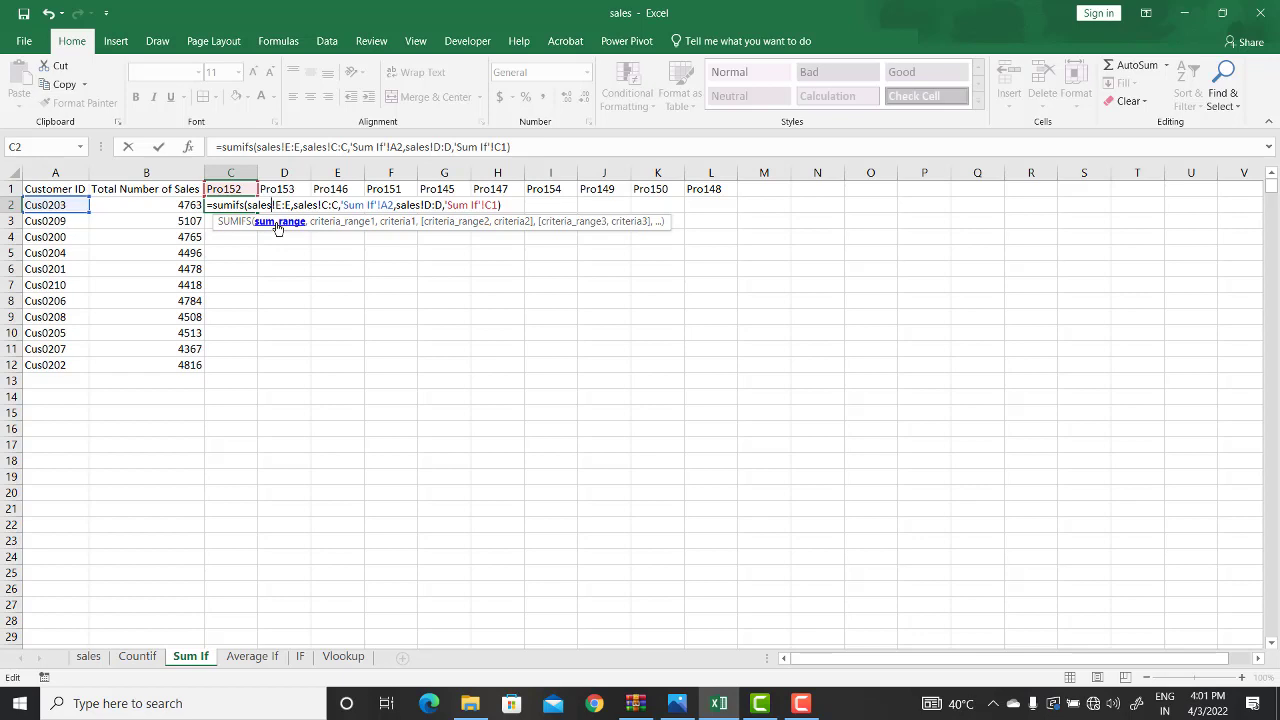
{"action": "left_click", "coordinate": [329, 229]}
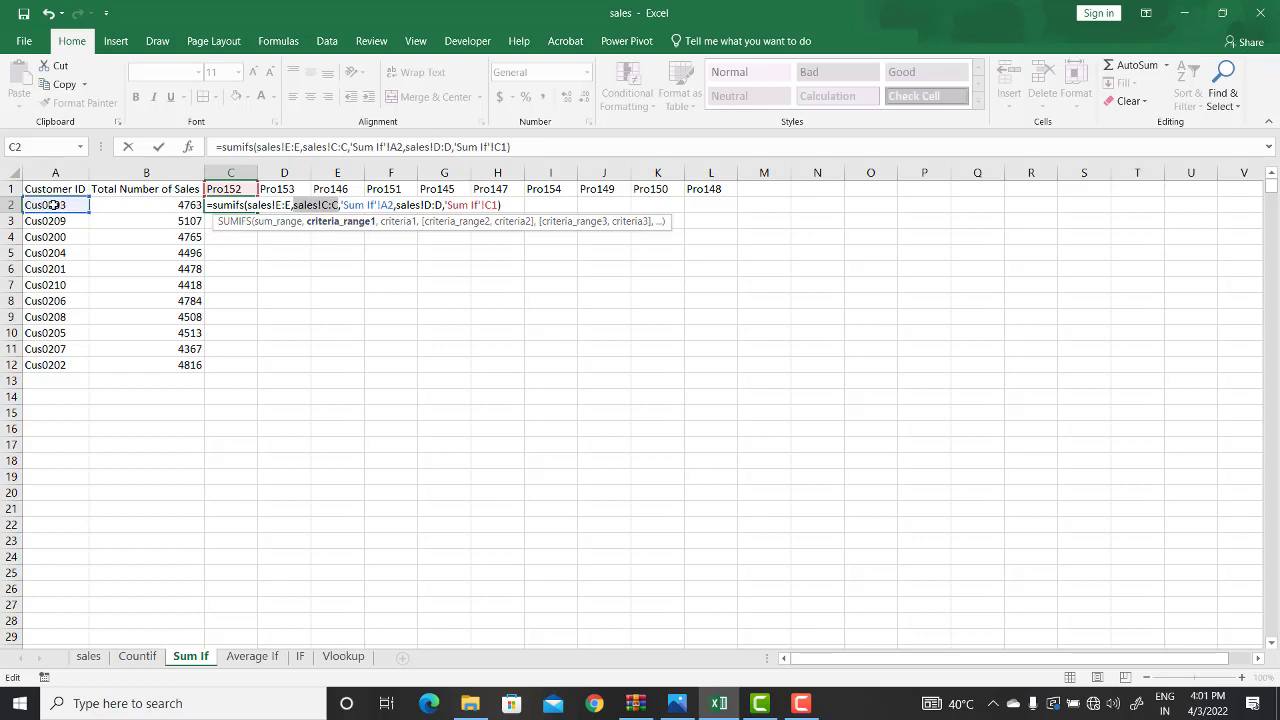
{"action": "left_click", "coordinate": [398, 221]}
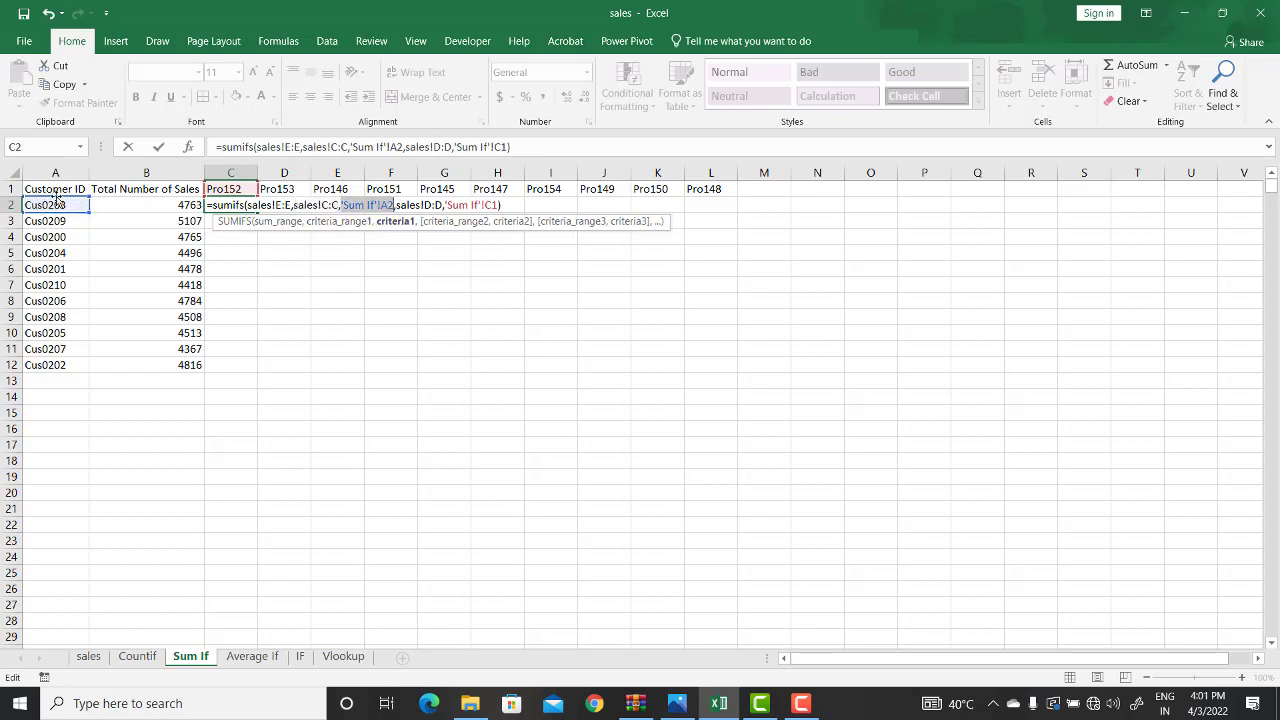
{"action": "left_click", "coordinate": [468, 224]}
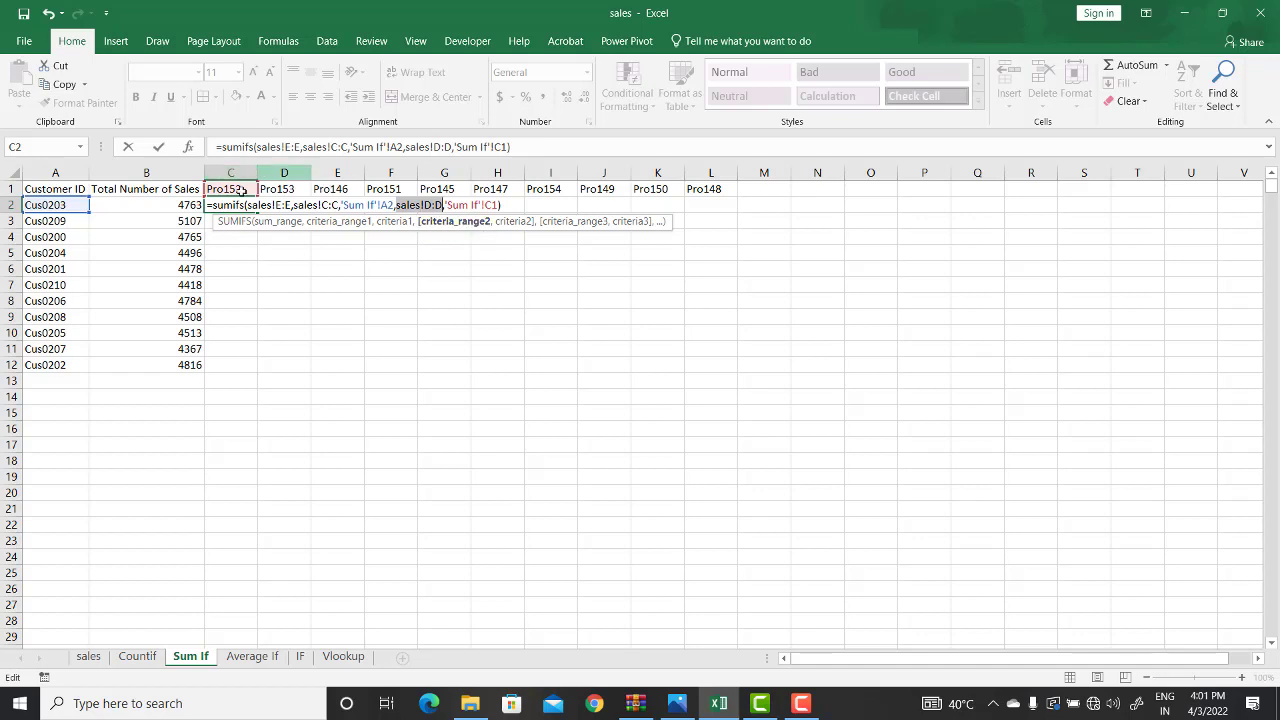
{"action": "left_click", "coordinate": [514, 224]}
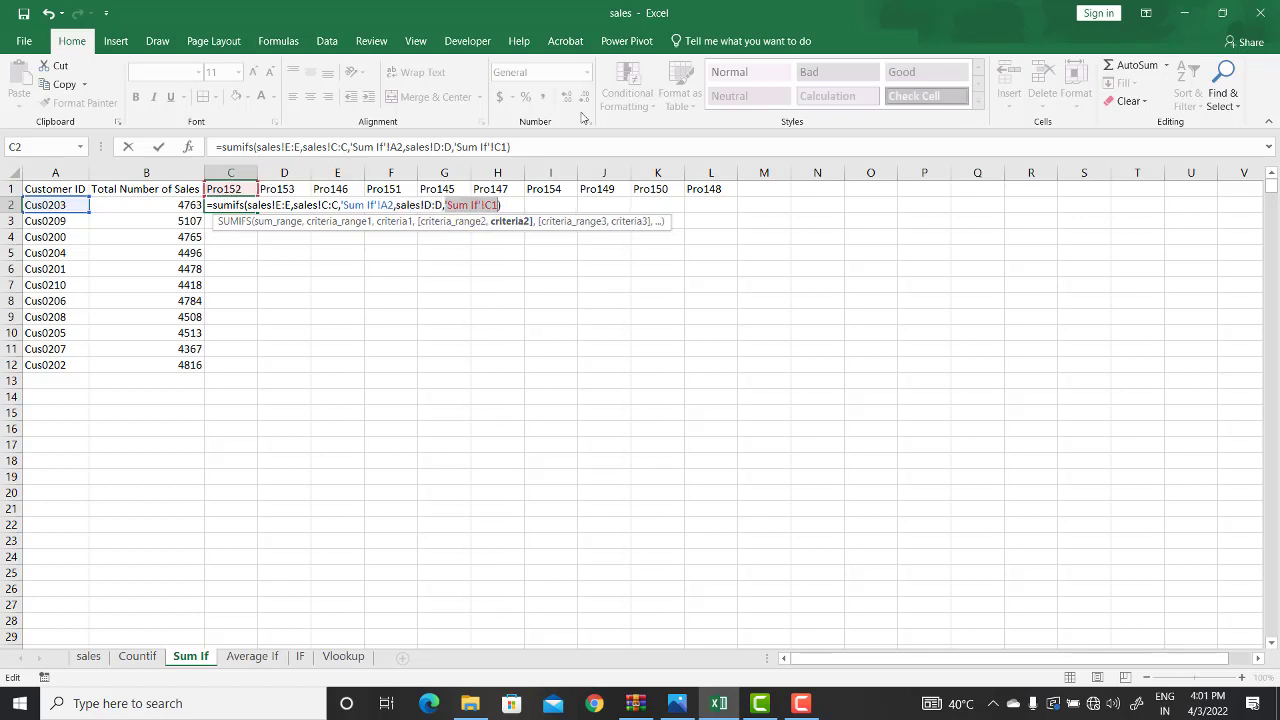
{"action": "left_click", "coordinate": [537, 148]}
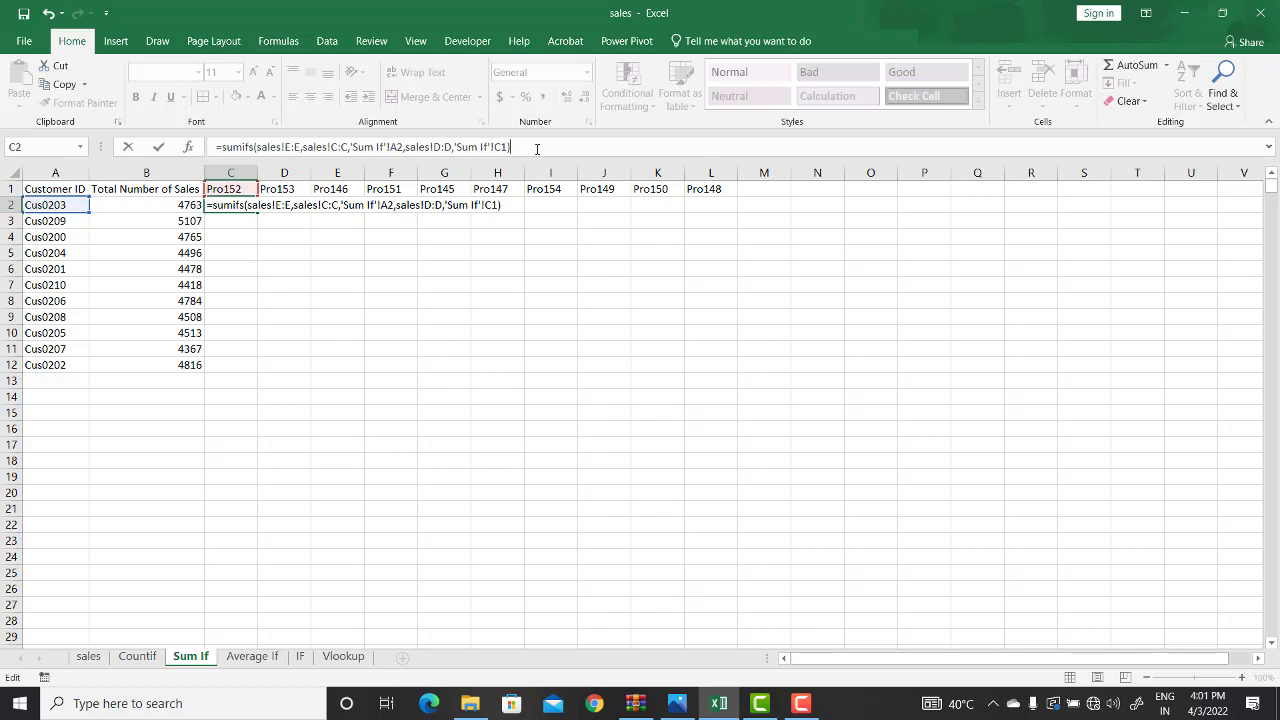
{"action": "key", "text": "Return"}
{"action": "left_click", "coordinate": [237, 203]}
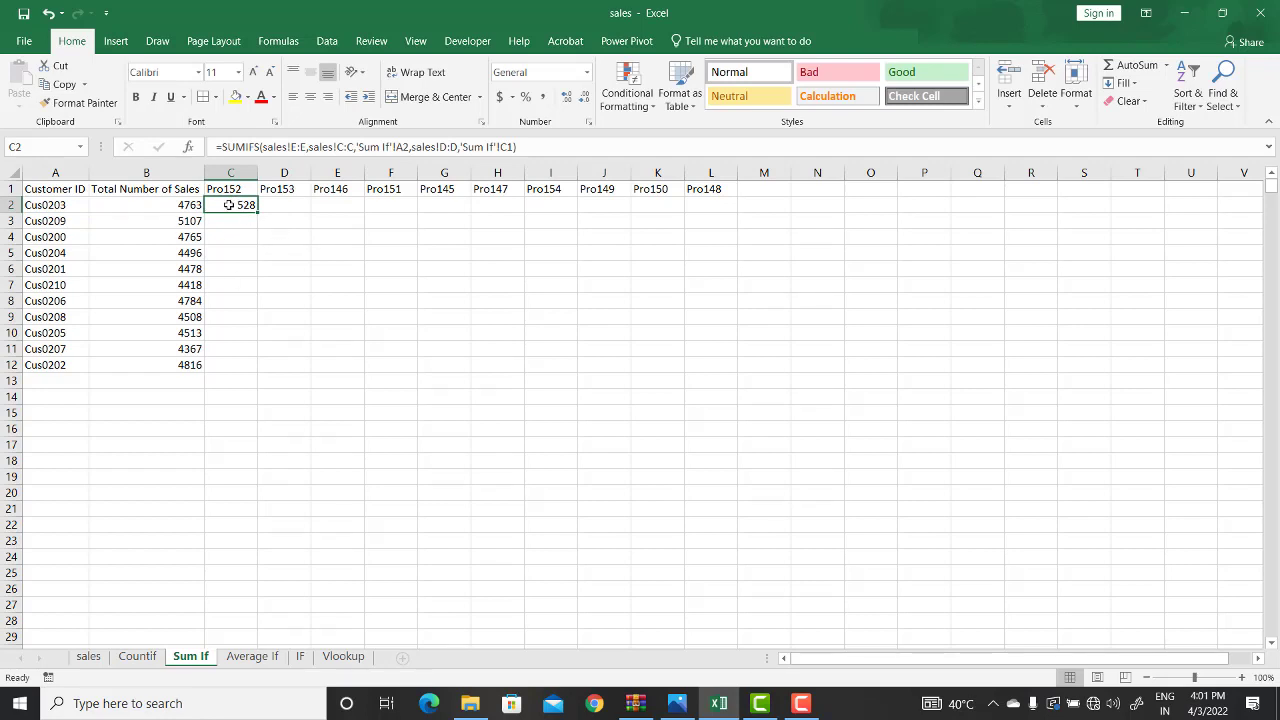
{"action": "left_click", "coordinate": [273, 146]}
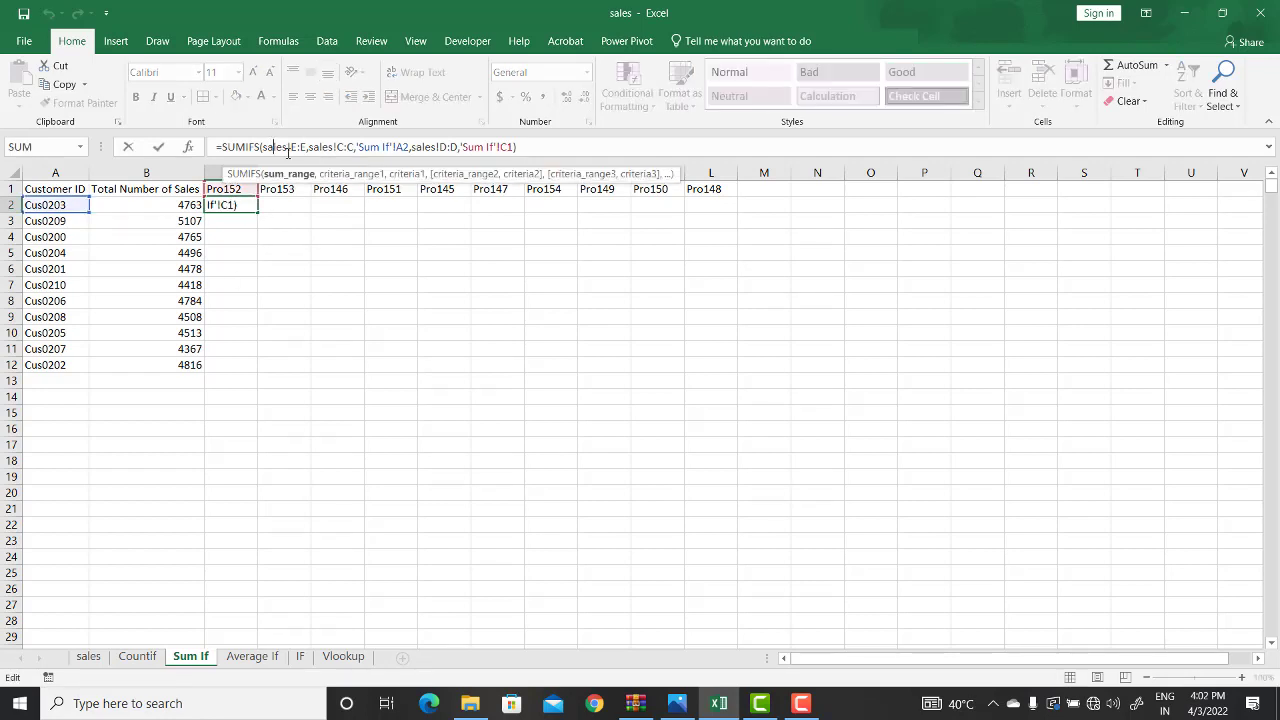
Begin a SUMIFS formula in D2 of the Sum If sheet with the Units Sold column, sales!E:E, as the sum range.
{"action": "left_click", "coordinate": [287, 204]}
{"action": "type", "text": "="}
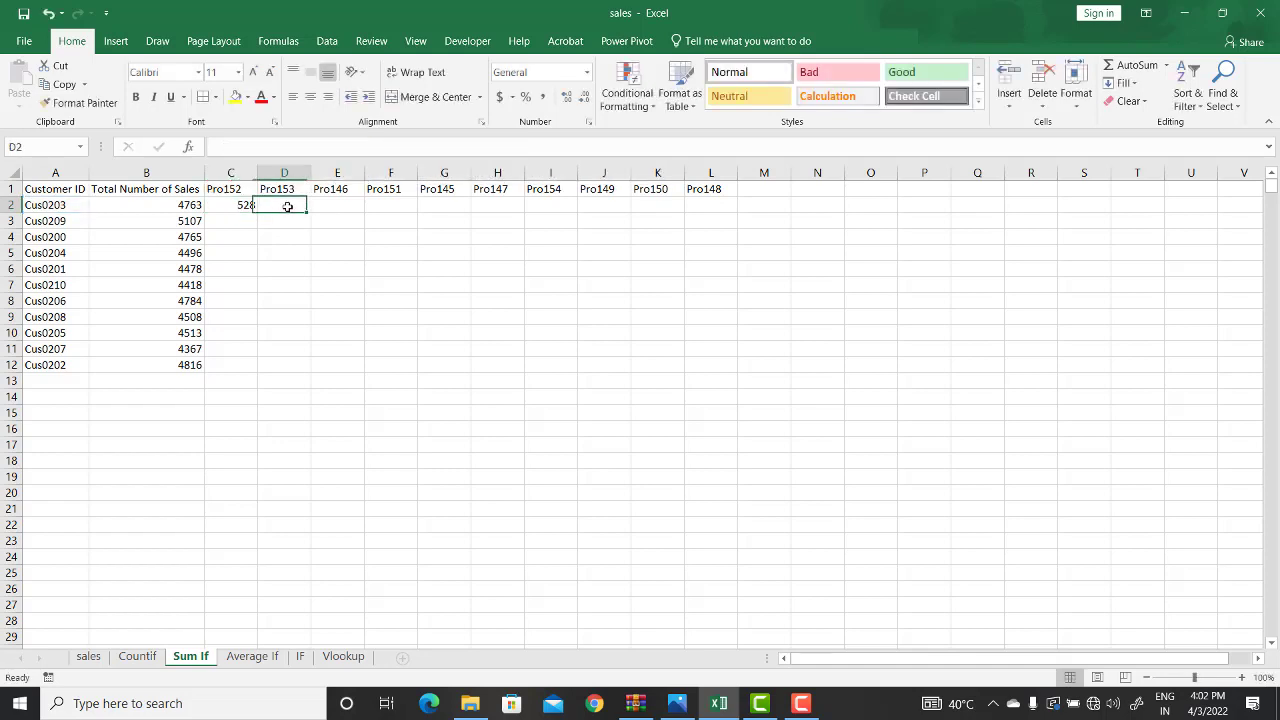
{"action": "type", "text": "sum("}
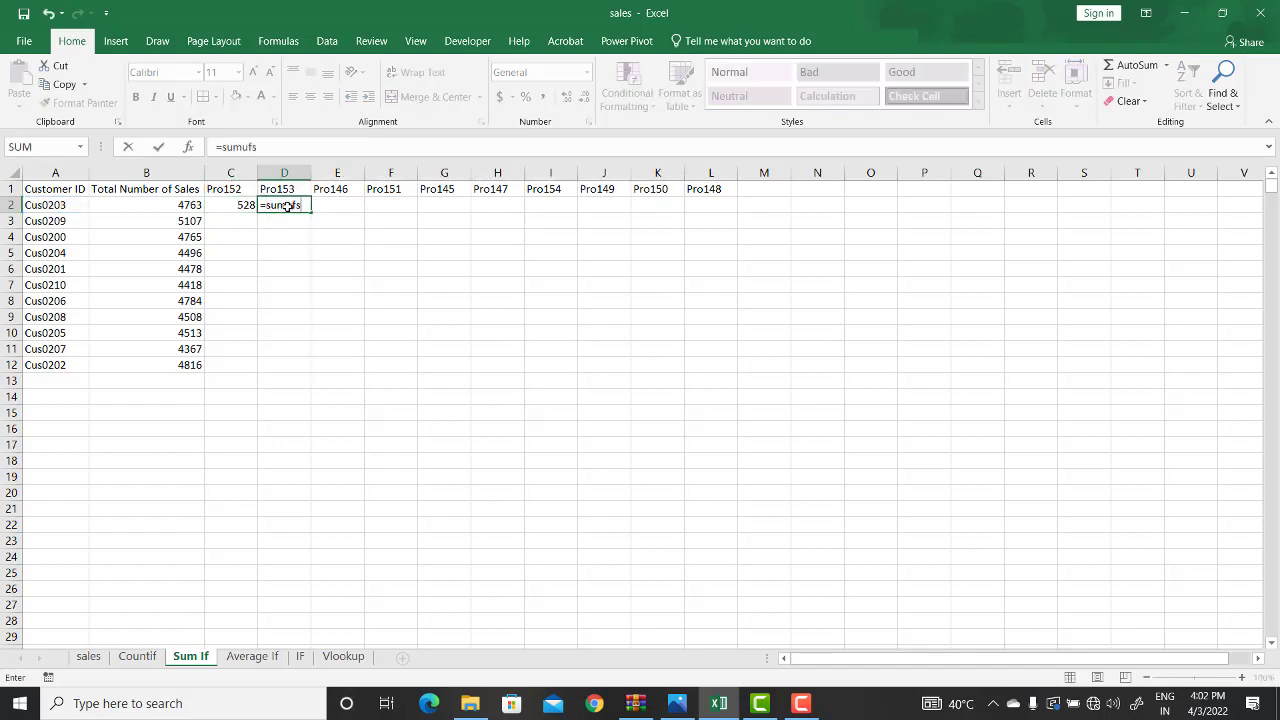
{"action": "key", "text": "BackSpace"}
{"action": "type", "text": "ifs("}
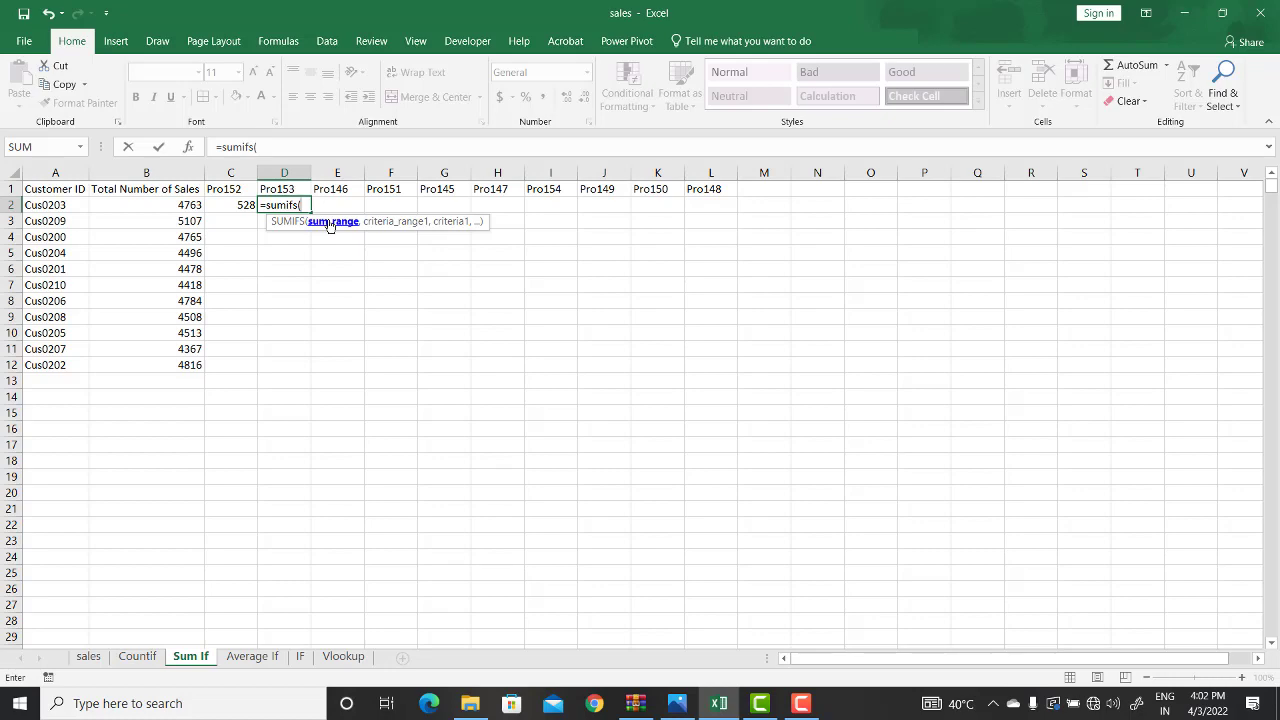
{"action": "left_click", "coordinate": [100, 658]}
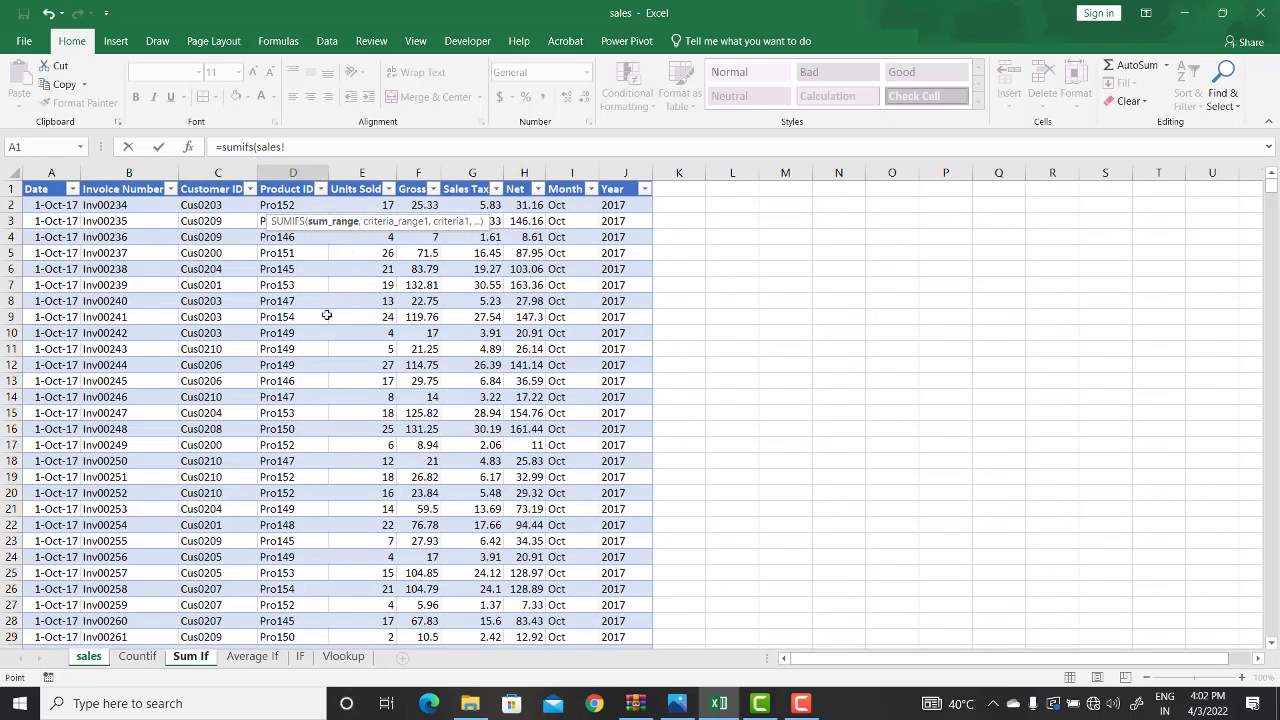
{"action": "left_click", "coordinate": [358, 173]}
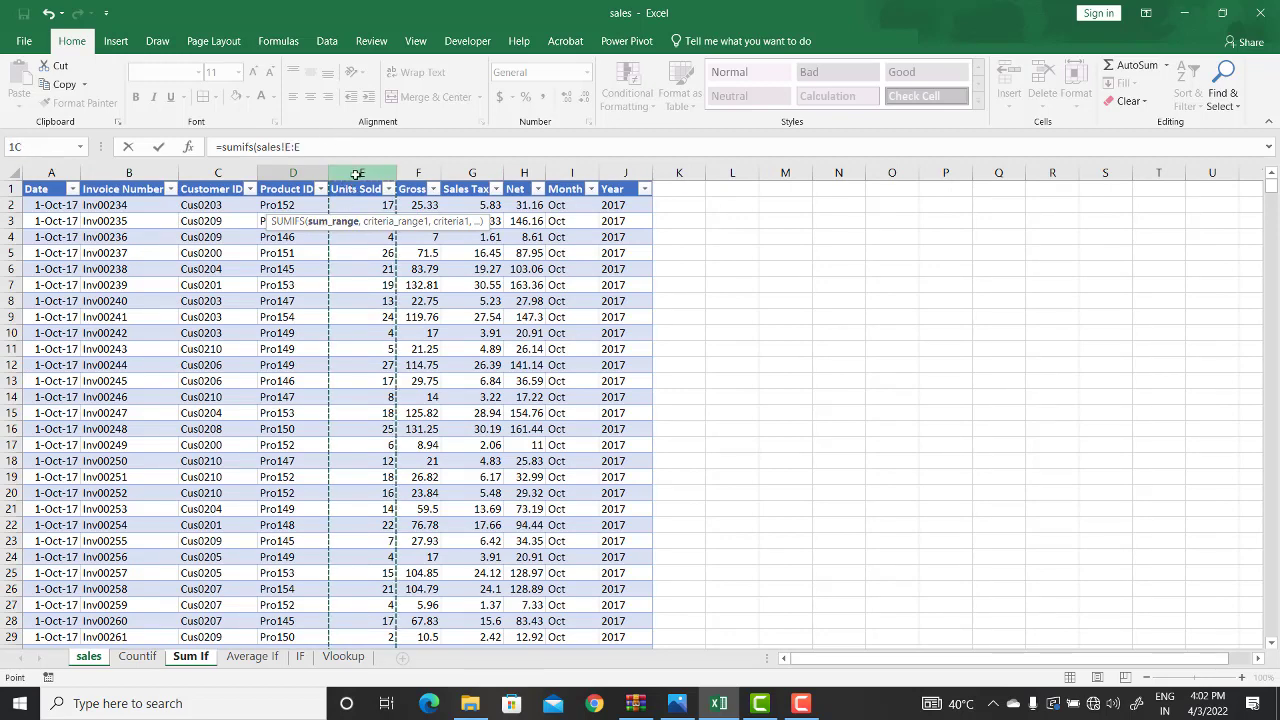
{"action": "type", "text": ","}
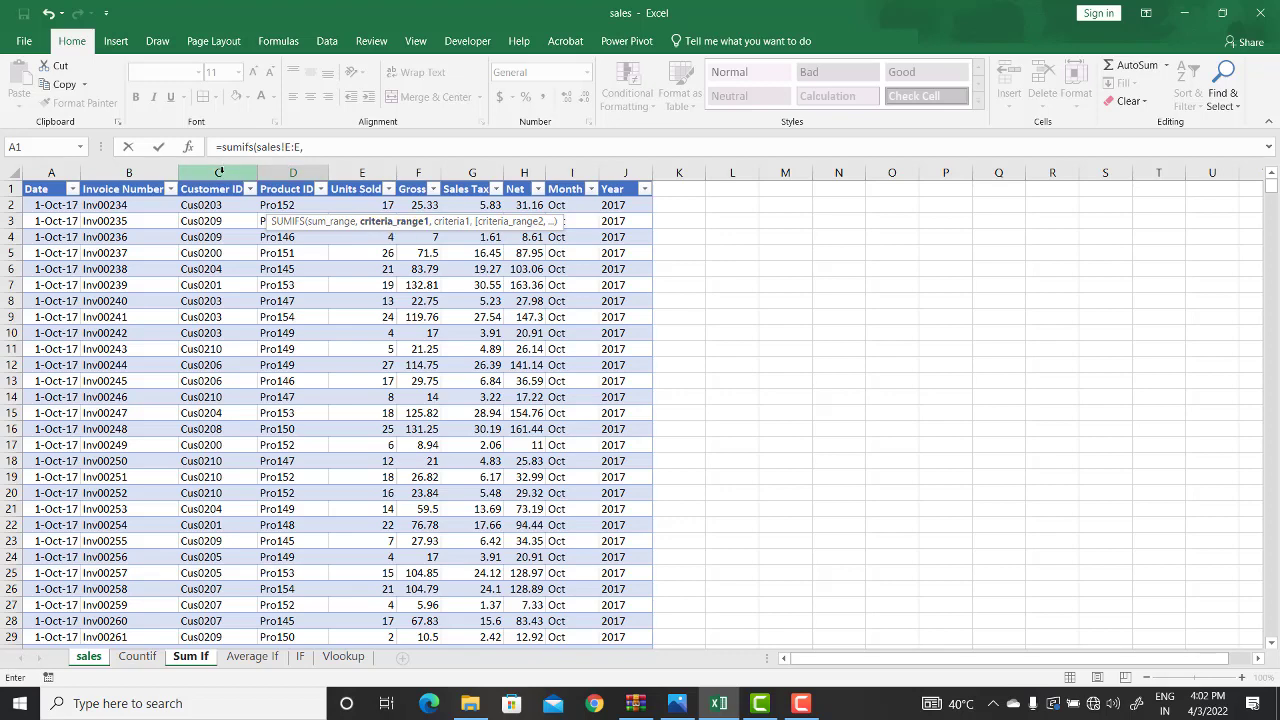
Add the customer condition to the D2 formula, with sales!C:C as the first criteria range and 'Sum If'!A2 as its criterion.
{"action": "left_click", "coordinate": [219, 172]}
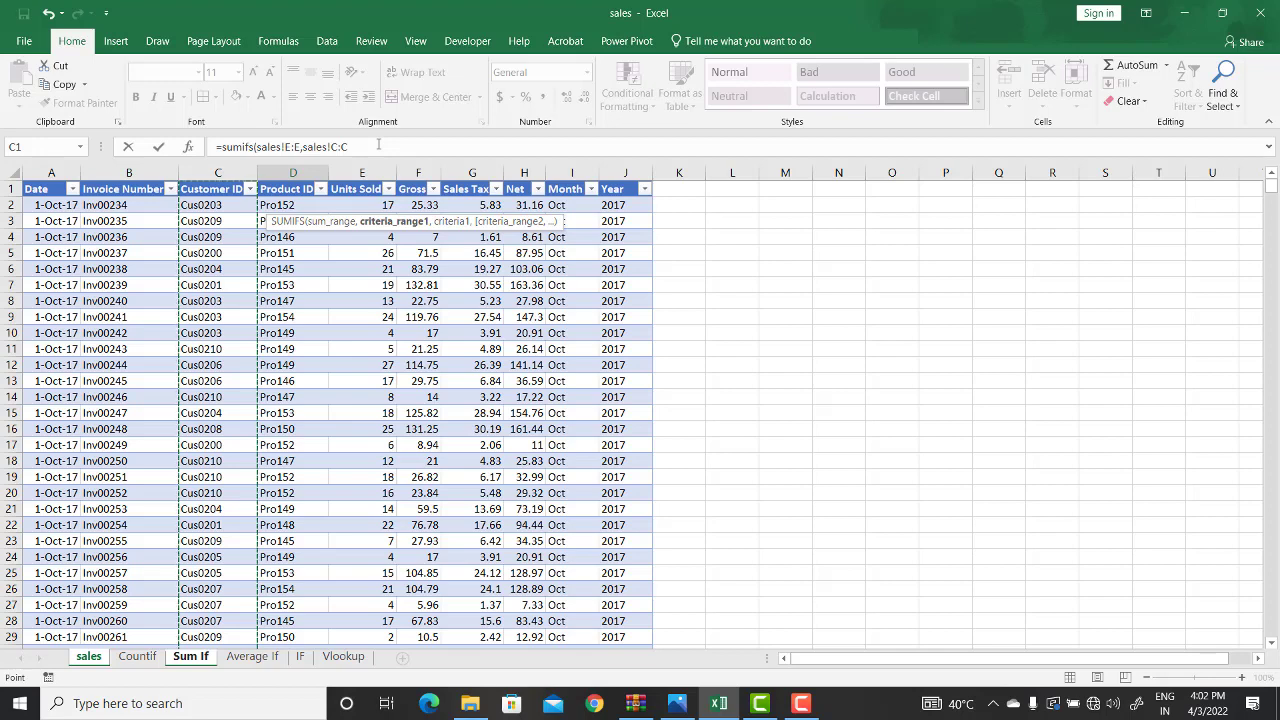
{"action": "left_click", "coordinate": [378, 146]}
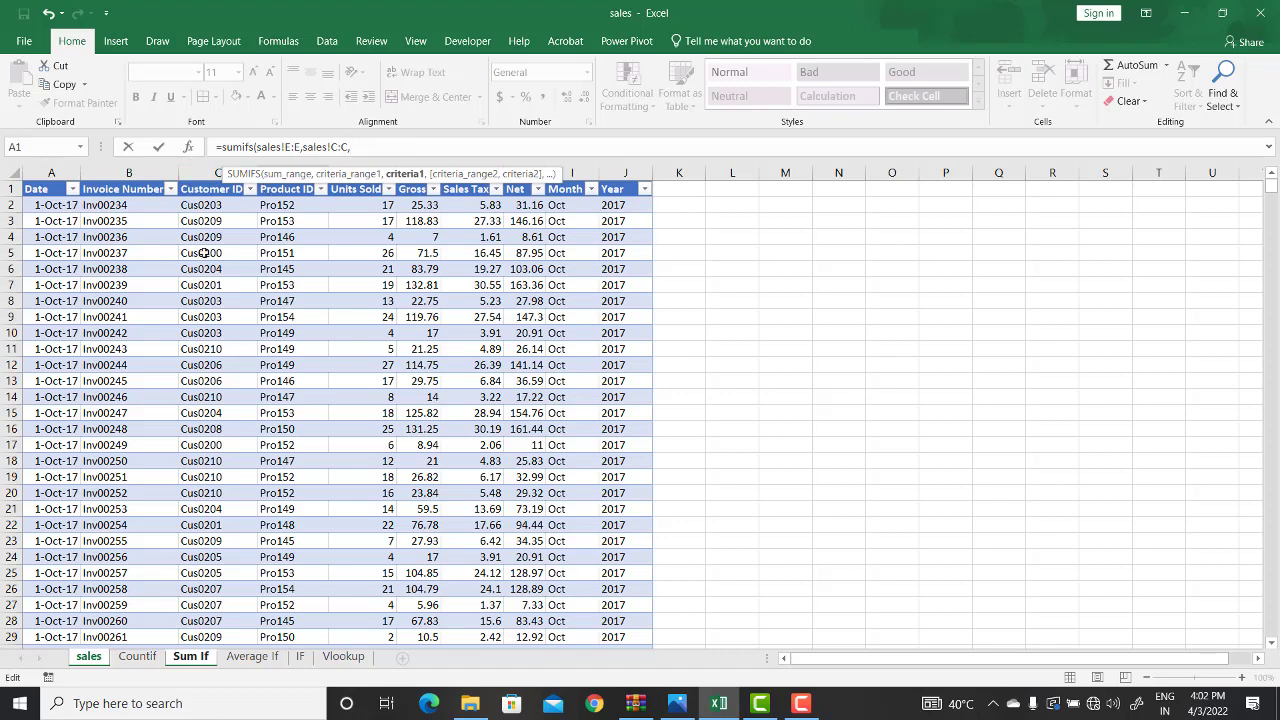
{"action": "left_click", "coordinate": [189, 656]}
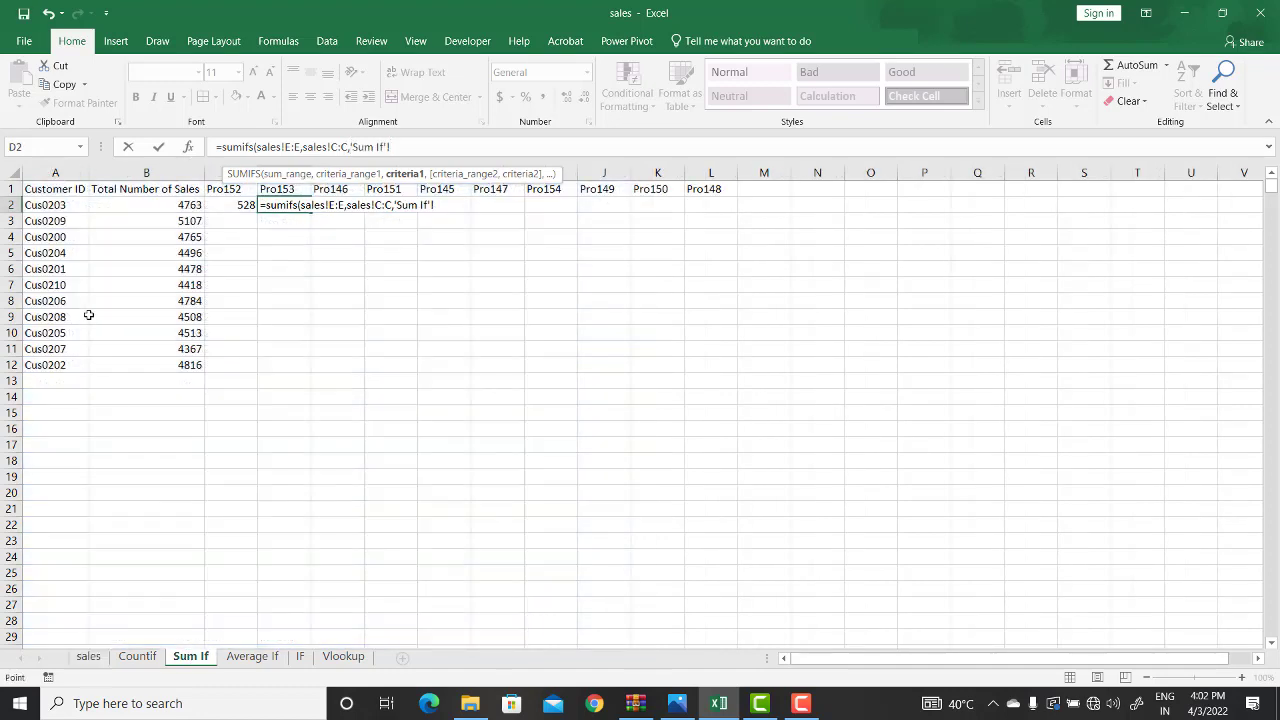
{"action": "left_click", "coordinate": [53, 204]}
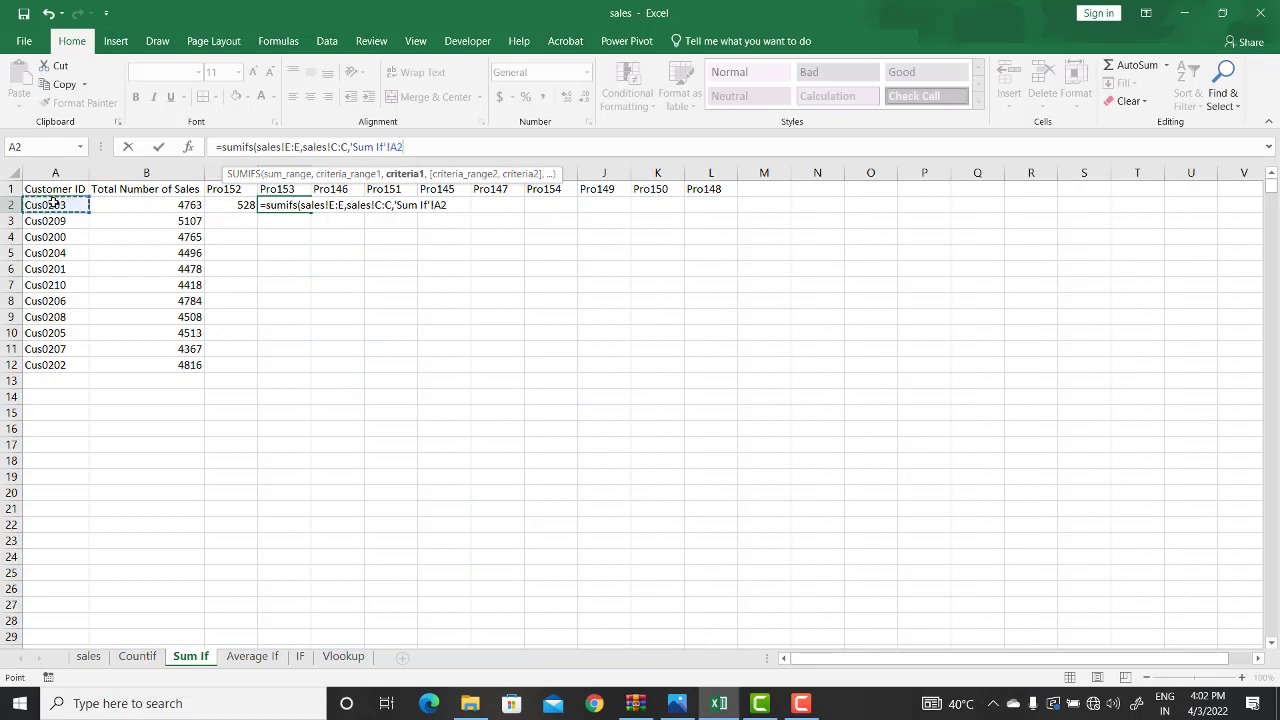
{"action": "type", "text": ","}
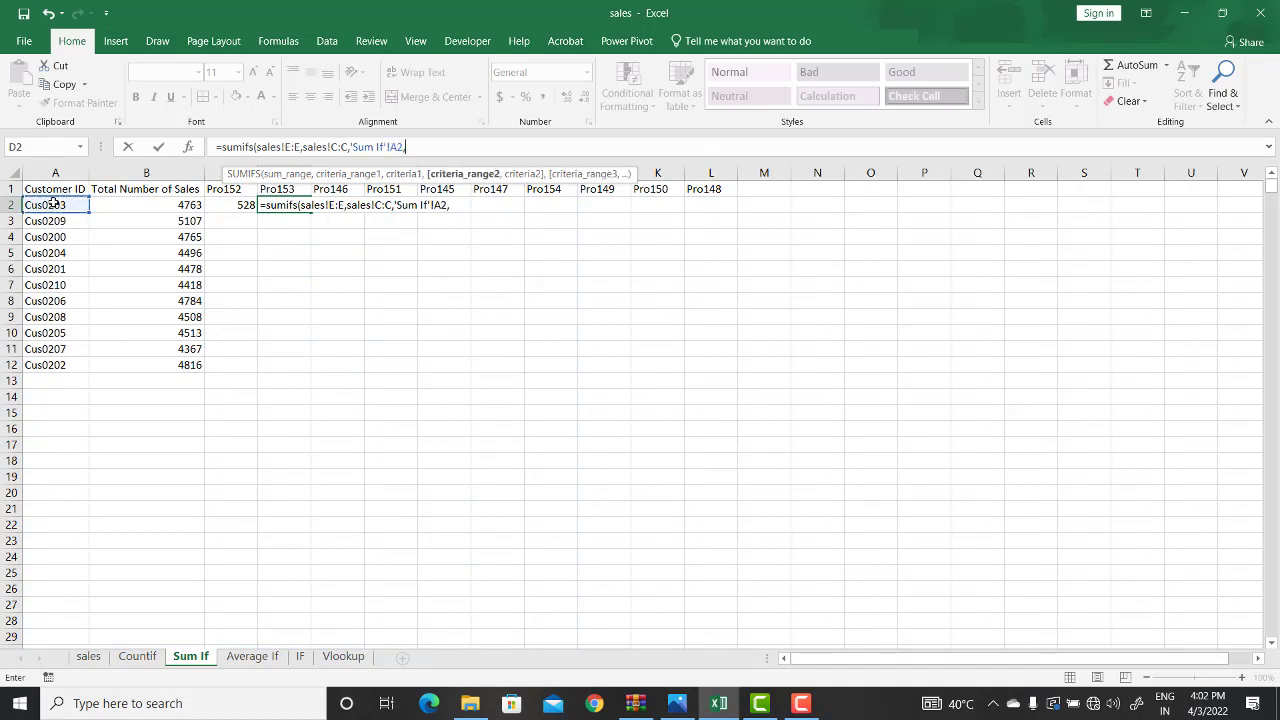
Add the table column Sales_Data[Product ID] as the second criteria range of the D2 formula.
{"action": "left_click", "coordinate": [88, 656]}
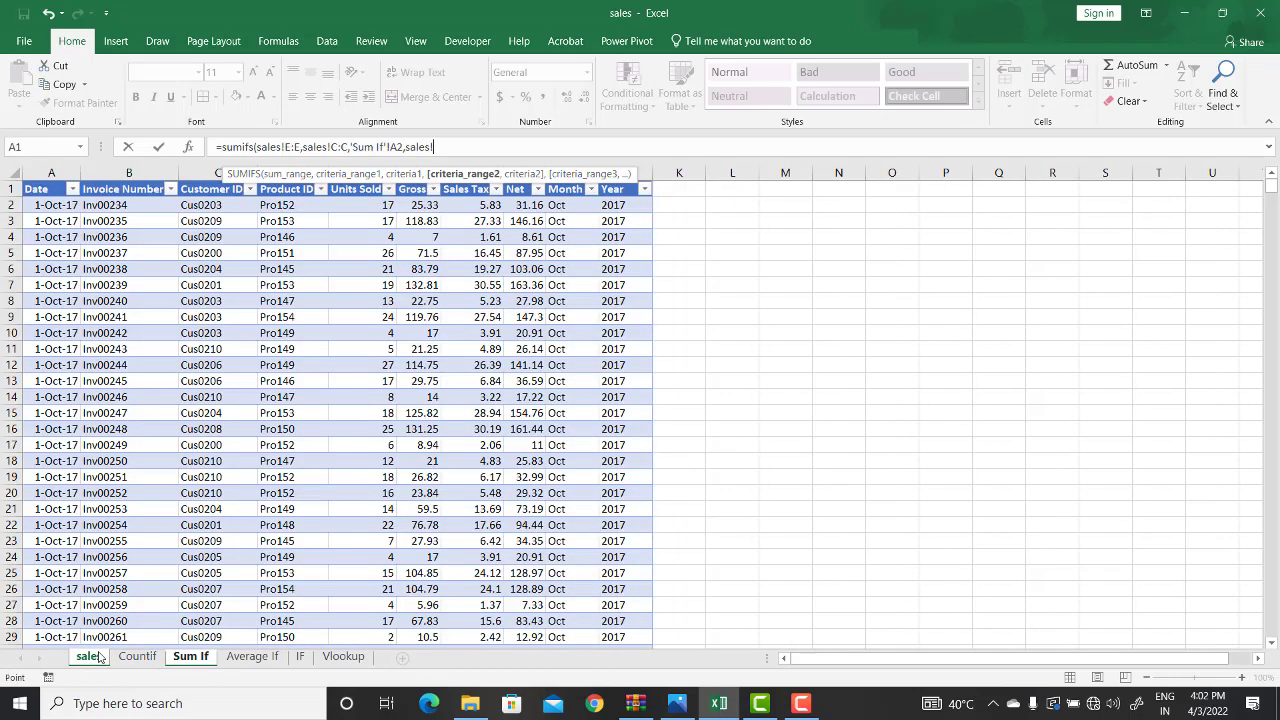
{"action": "left_click", "coordinate": [291, 180]}
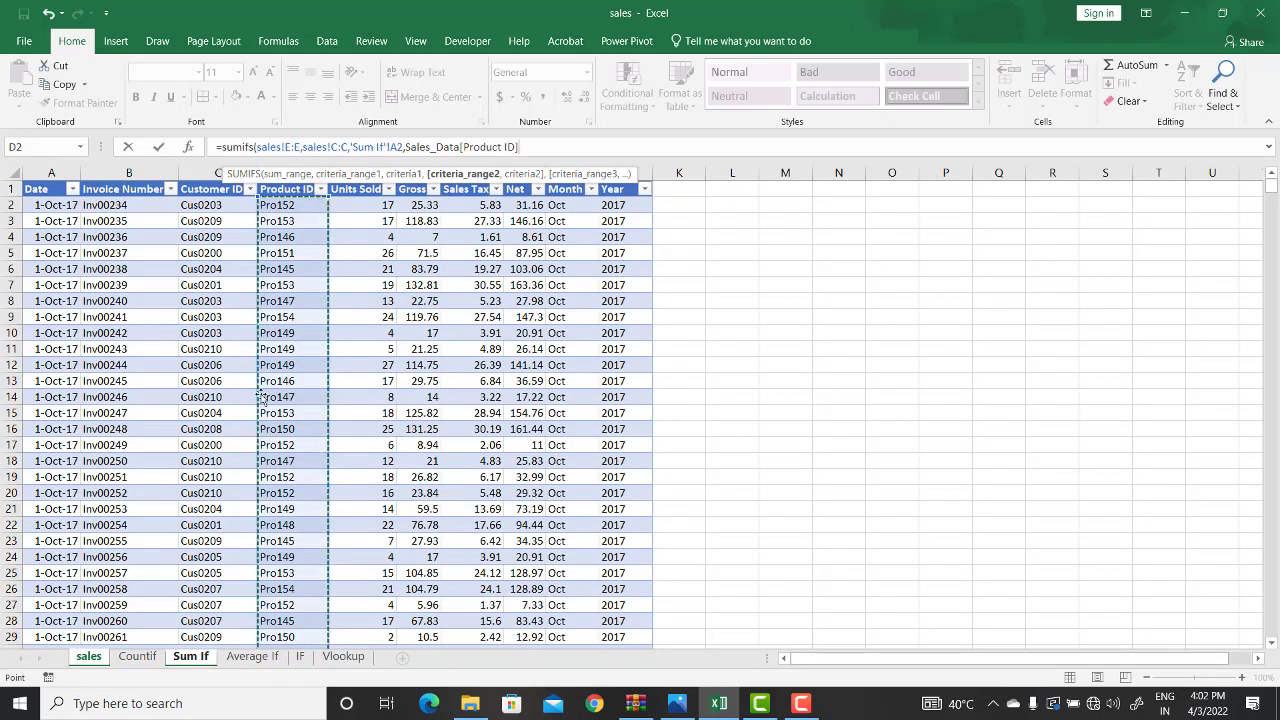
{"action": "left_click", "coordinate": [547, 140]}
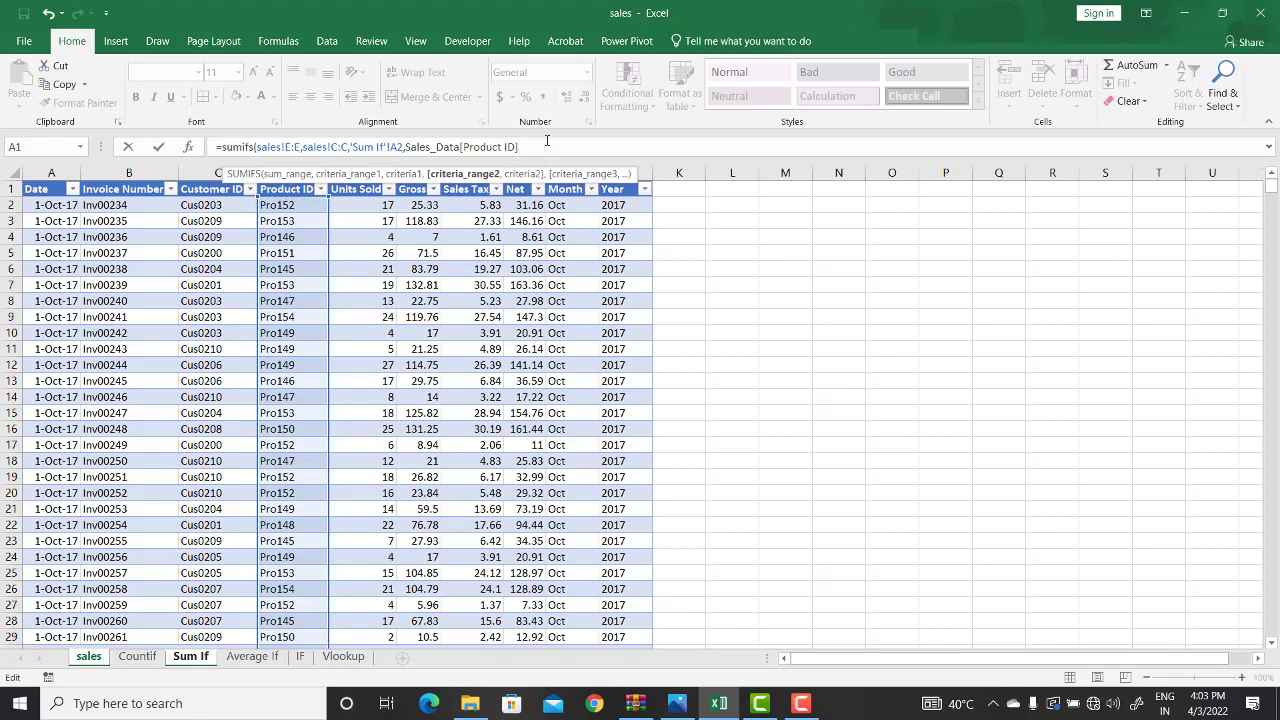
Complete the SUMIFS formula in D2 of the Sum If sheet with 'Sum If'!D1 as the second criterion and enter it.
{"action": "type", "text": ","}
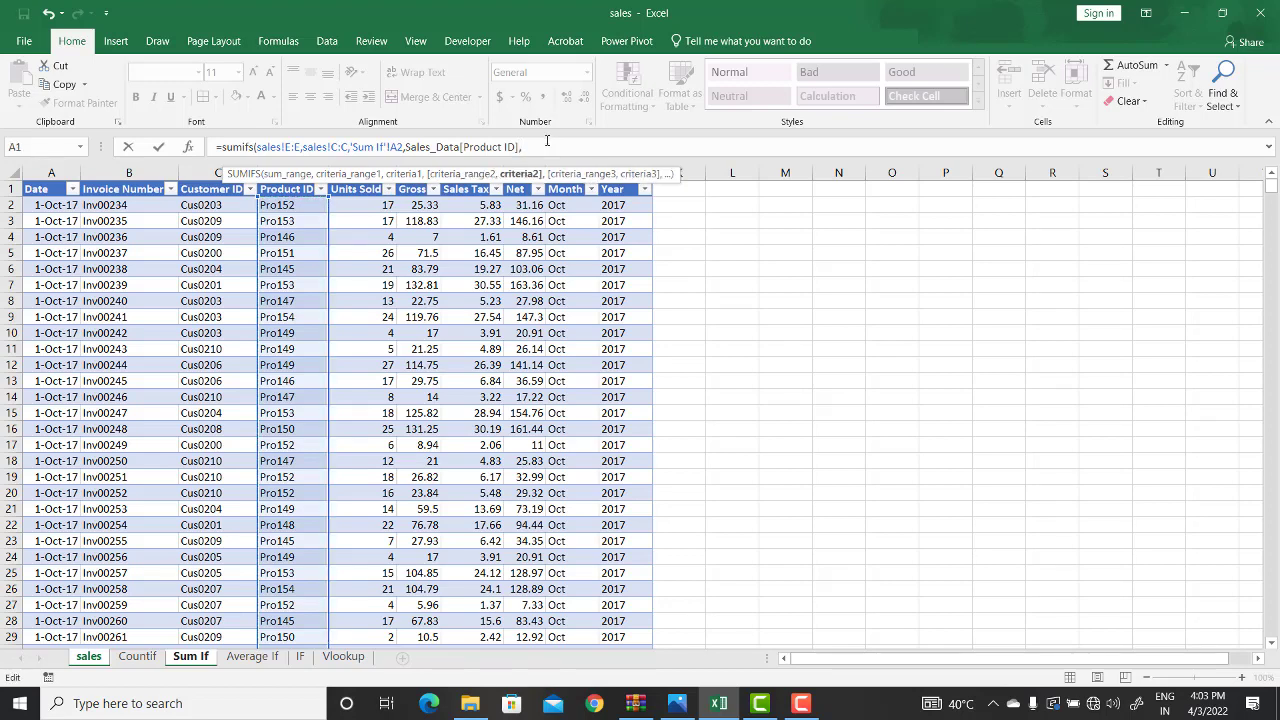
{"action": "left_click", "coordinate": [191, 656]}
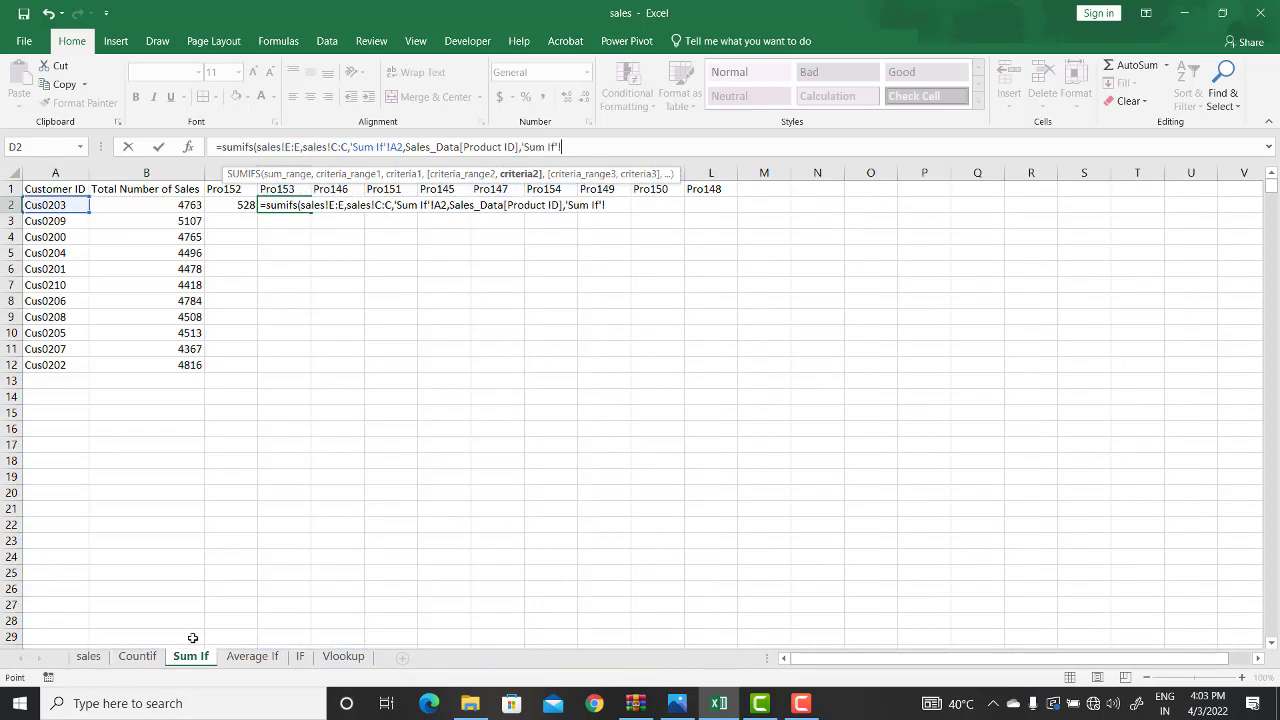
{"action": "left_click", "coordinate": [281, 189]}
{"action": "left_click", "coordinate": [618, 145]}
{"action": "type", "text": "("}
{"action": "type", "text": ")"}
{"action": "key", "text": "Return"}
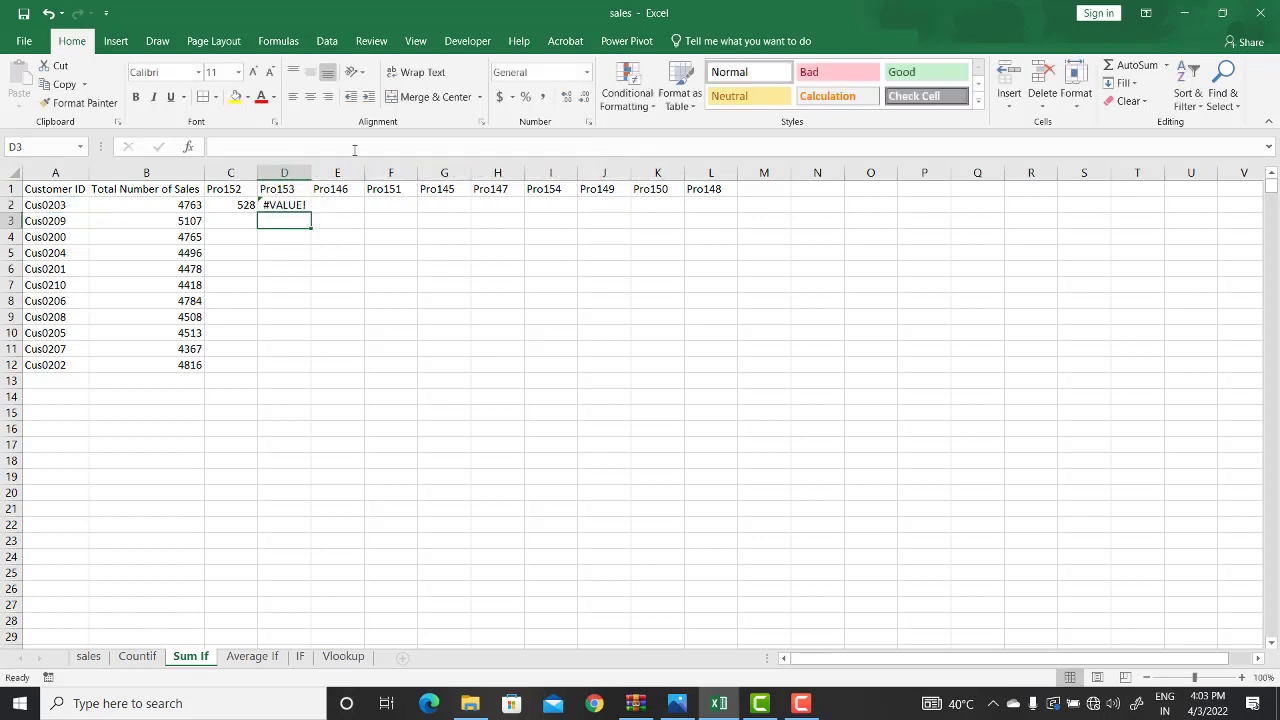
Remove every argument after sales!C:C from the SUMIFS formula in D2, leaving the first criterion empty.
{"action": "double_click", "coordinate": [290, 205]}
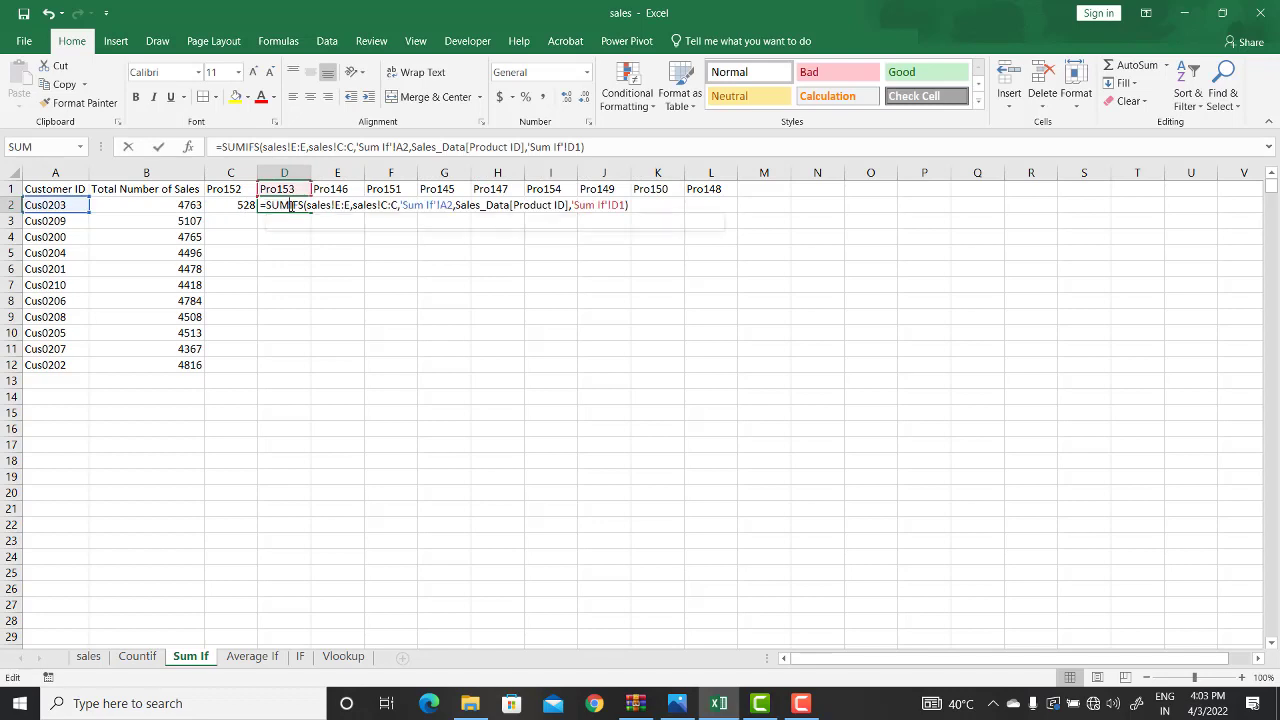
{"action": "left_click", "coordinate": [466, 146]}
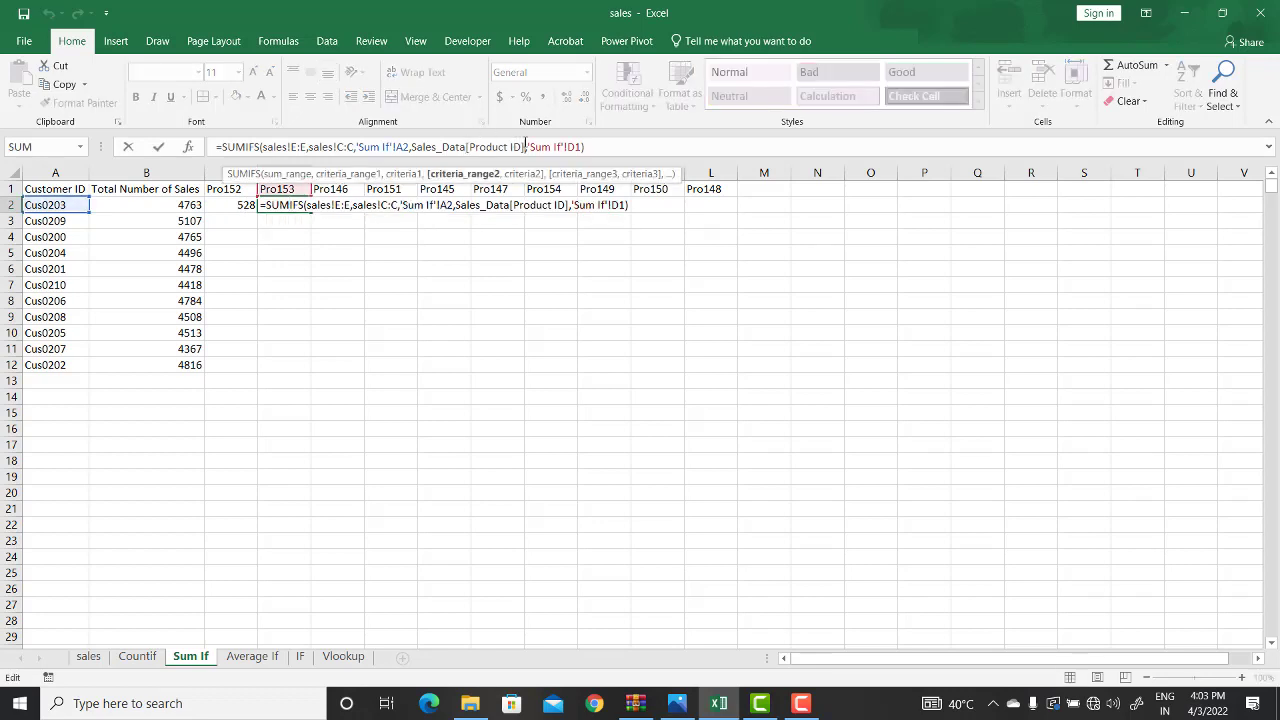
{"action": "key", "text": "BackSpace"}
{"action": "key", "text": "BackSpace"}
{"action": "key", "text": "BackSpace"}
{"action": "key", "text": "BackSpace"}
{"action": "key", "text": "BackSpace"}
{"action": "key", "text": "BackSpace"}
{"action": "key", "text": "BackSpace"}
{"action": "key", "text": "BackSpace"}
{"action": "key", "text": "BackSpace"}
{"action": "key", "text": "BackSpace"}
{"action": "key", "text": "BackSpace"}
{"action": "key", "text": "BackSpace"}
{"action": "key", "text": "BackSpace"}
{"action": "key", "text": "BackSpace"}
{"action": "key", "text": "BackSpace"}
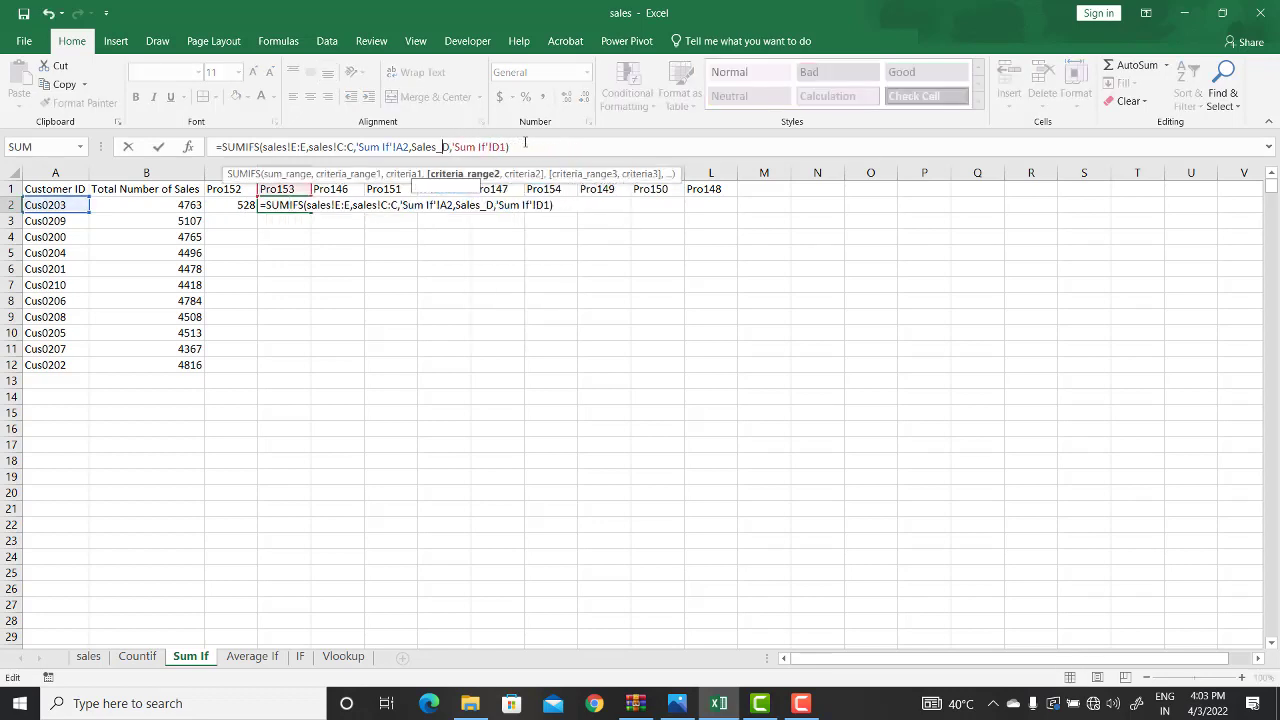
{"action": "key", "text": "BackSpace"}
{"action": "key", "text": "BackSpace"}
{"action": "key", "text": "BackSpace"}
{"action": "key", "text": "BackSpace"}
{"action": "key", "text": "BackSpace"}
{"action": "key", "text": "BackSpace"}
{"action": "key", "text": "BackSpace"}
{"action": "key", "text": "BackSpace"}
{"action": "key", "text": "BackSpace"}
{"action": "key", "text": "BackSpace"}
{"action": "key", "text": "BackSpace"}
{"action": "key", "text": "BackSpace"}
{"action": "key", "text": "BackSpace"}
{"action": "key", "text": "BackSpace"}
{"action": "key", "text": "BackSpace"}
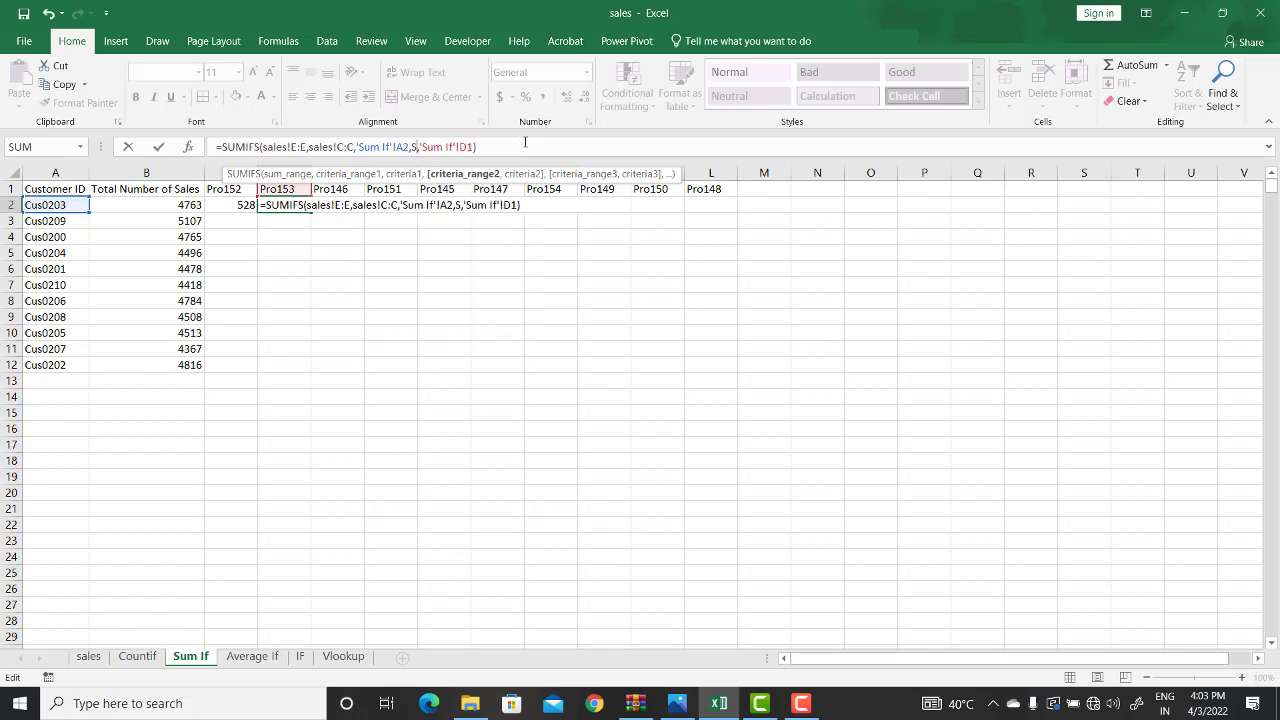
{"action": "key", "text": "BackSpace"}
{"action": "key", "text": "BackSpace"}
{"action": "key", "text": "BackSpace"}
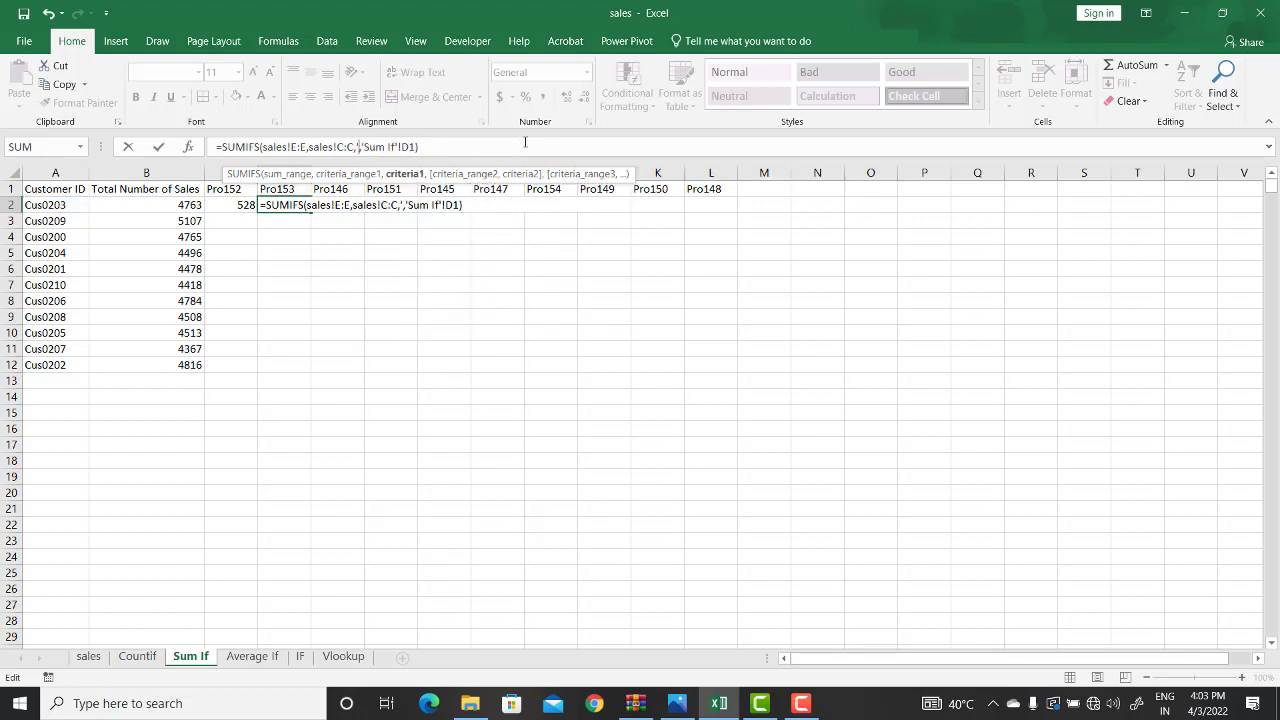
{"action": "key", "text": "BackSpace"}
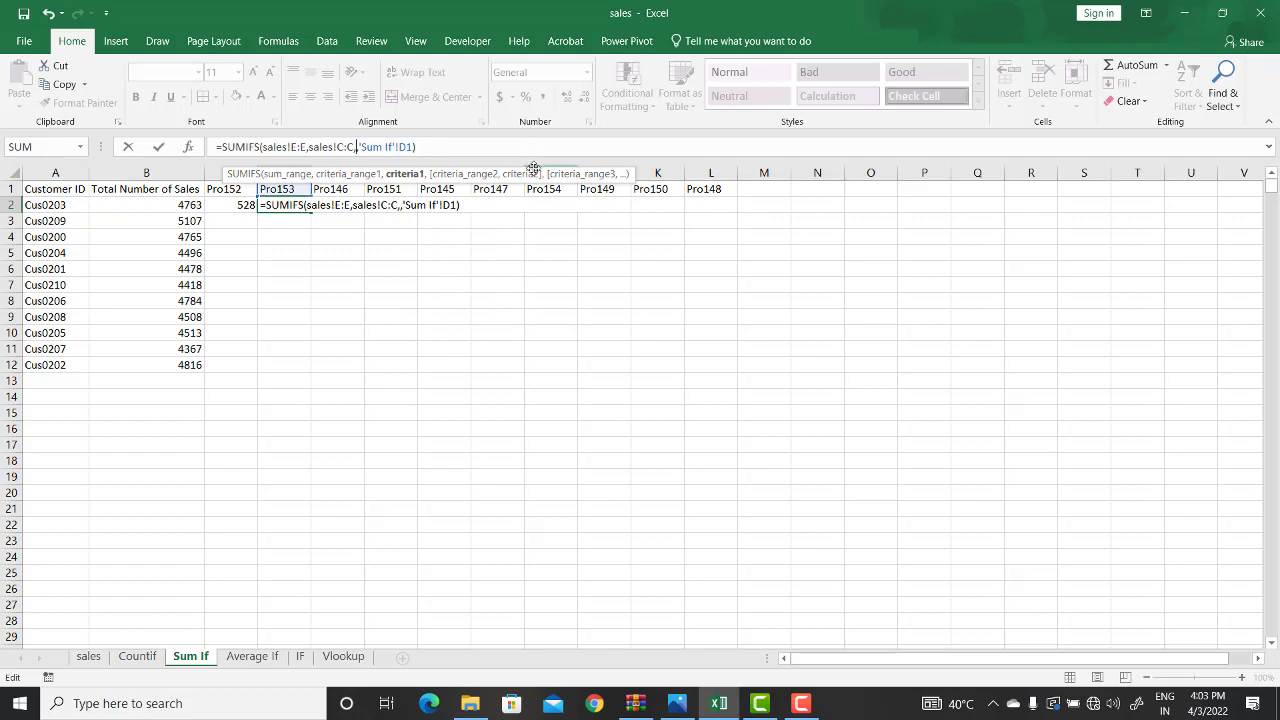
{"action": "left_click", "coordinate": [487, 175]}
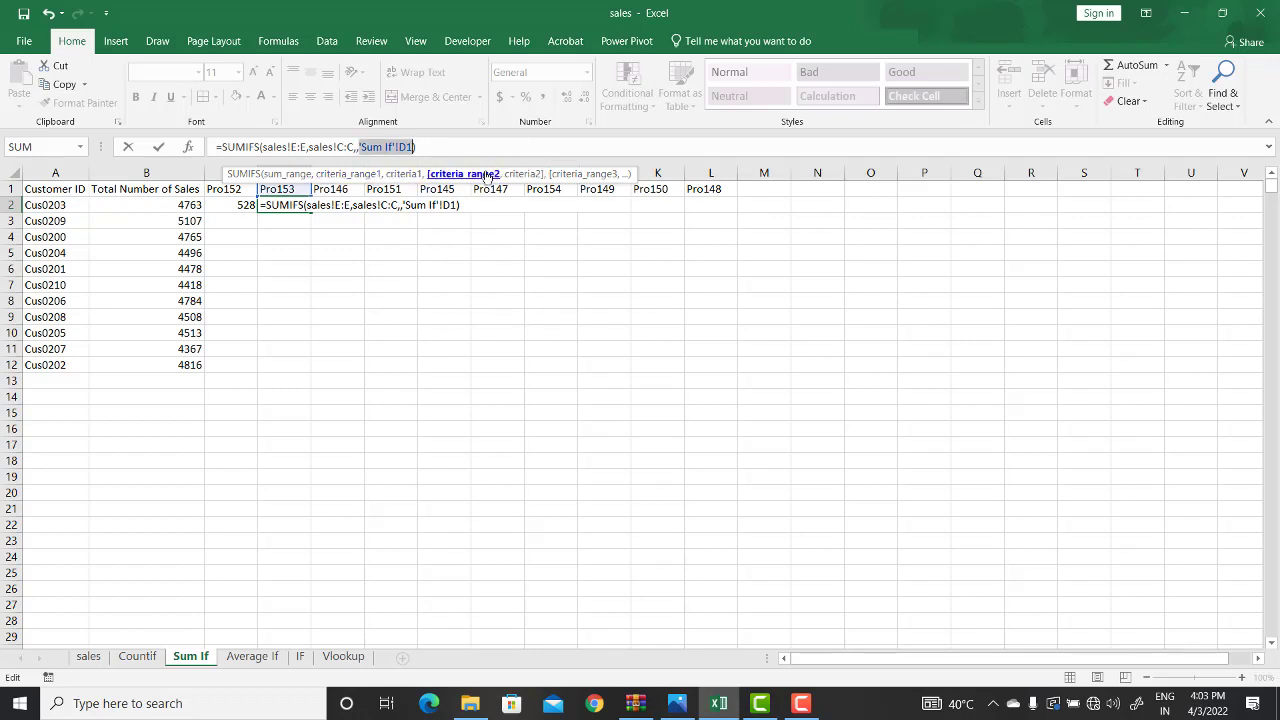
{"action": "key", "text": "BackSpace"}
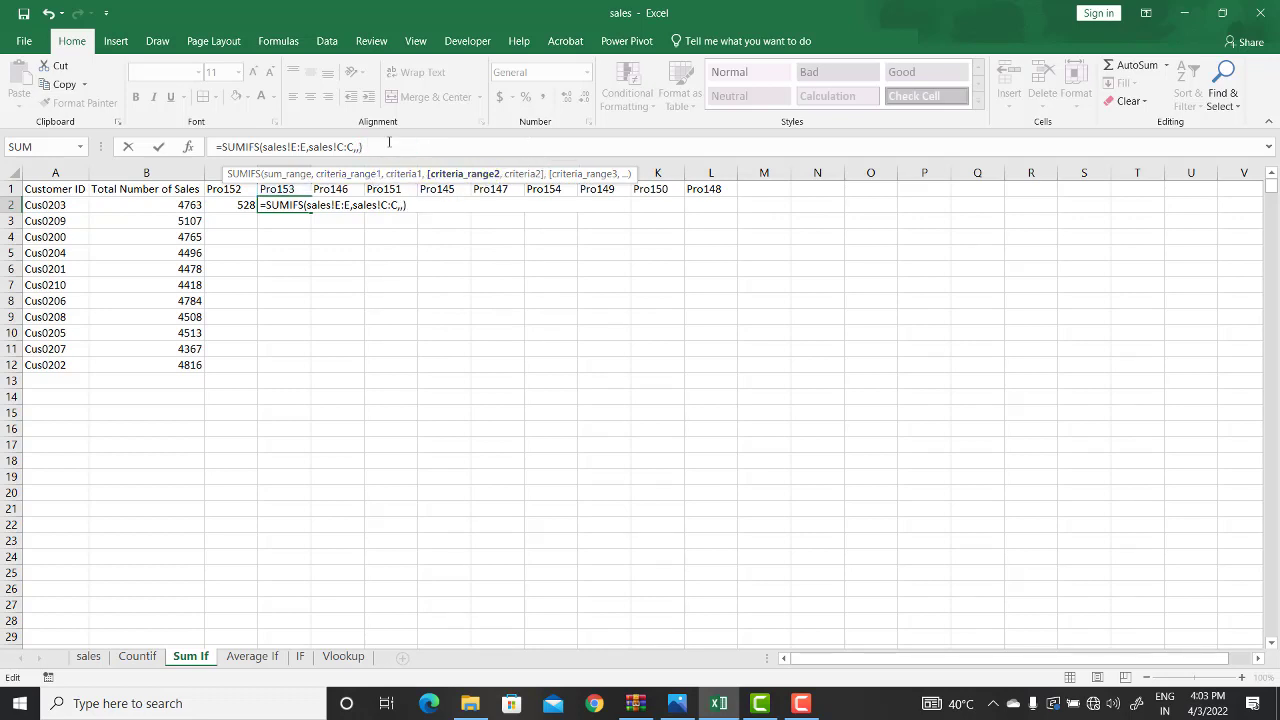
{"action": "key", "text": "BackSpace"}
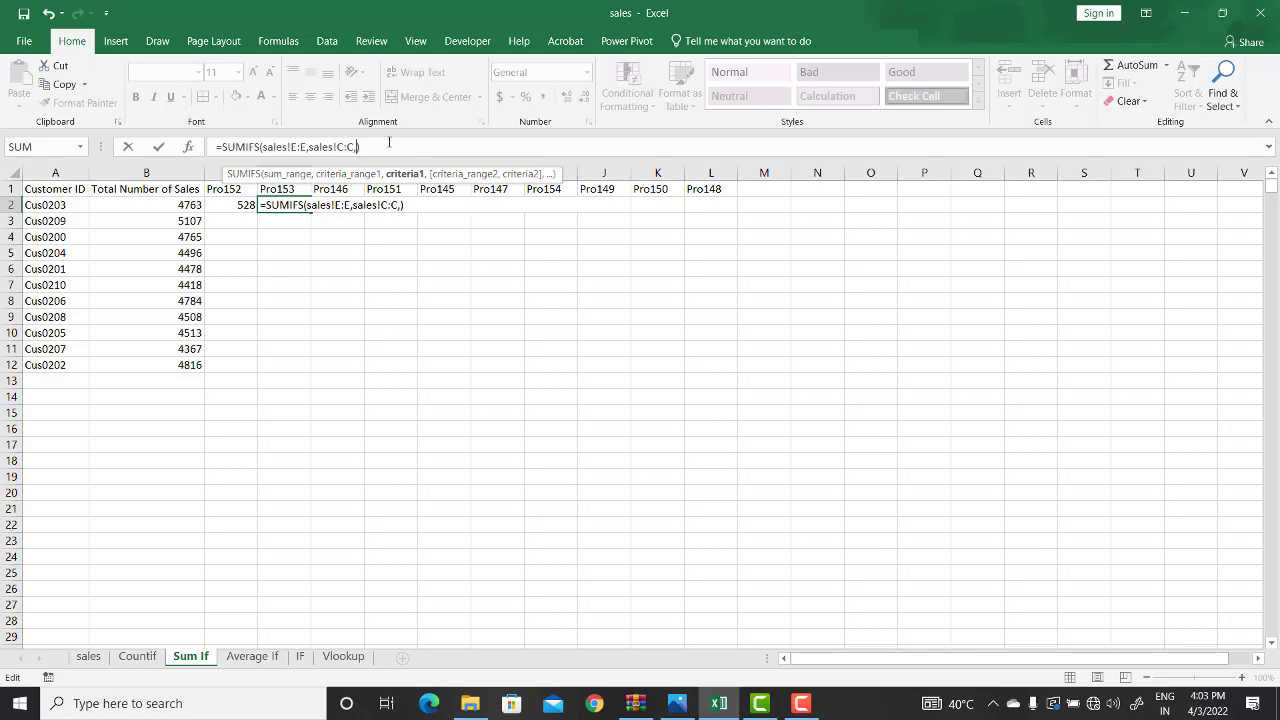
Add cell A2 as the first criterion, after sales!C:C, in the D2 SUMIFS formula.
{"action": "left_click", "coordinate": [348, 175]}
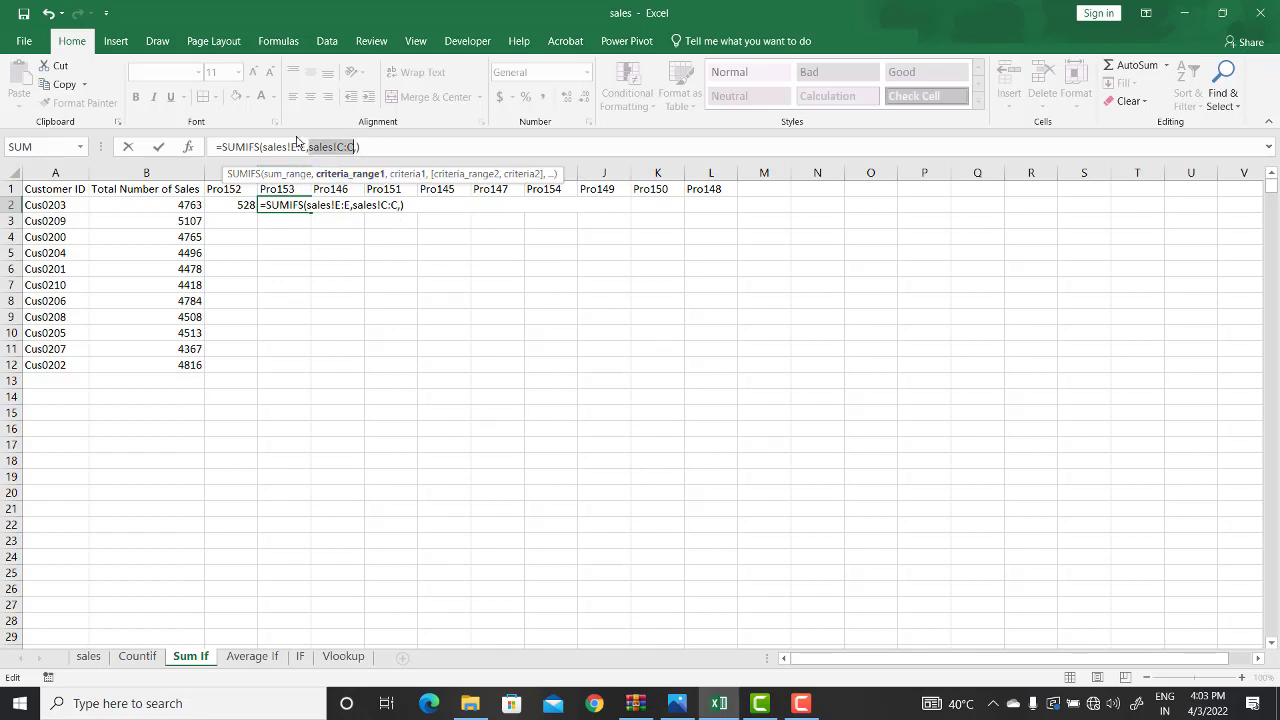
{"action": "left_click", "coordinate": [358, 147]}
{"action": "left_click", "coordinate": [52, 204]}
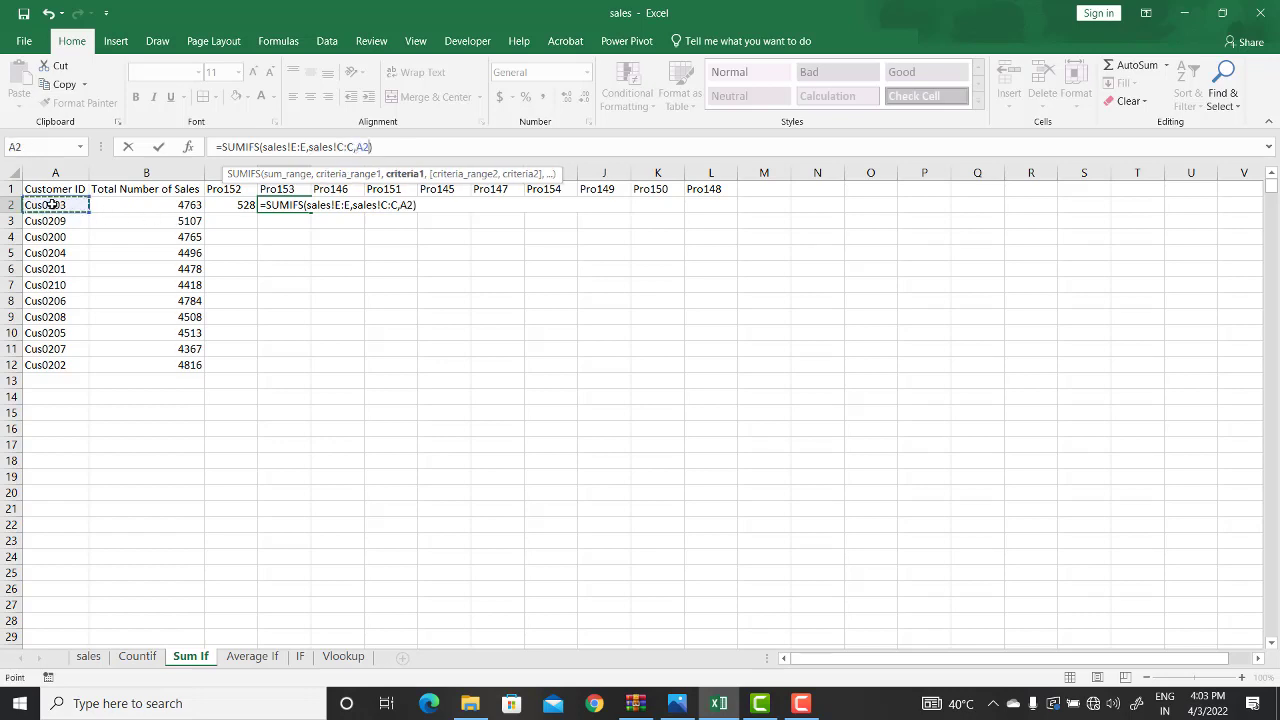
{"action": "type", "text": ","}
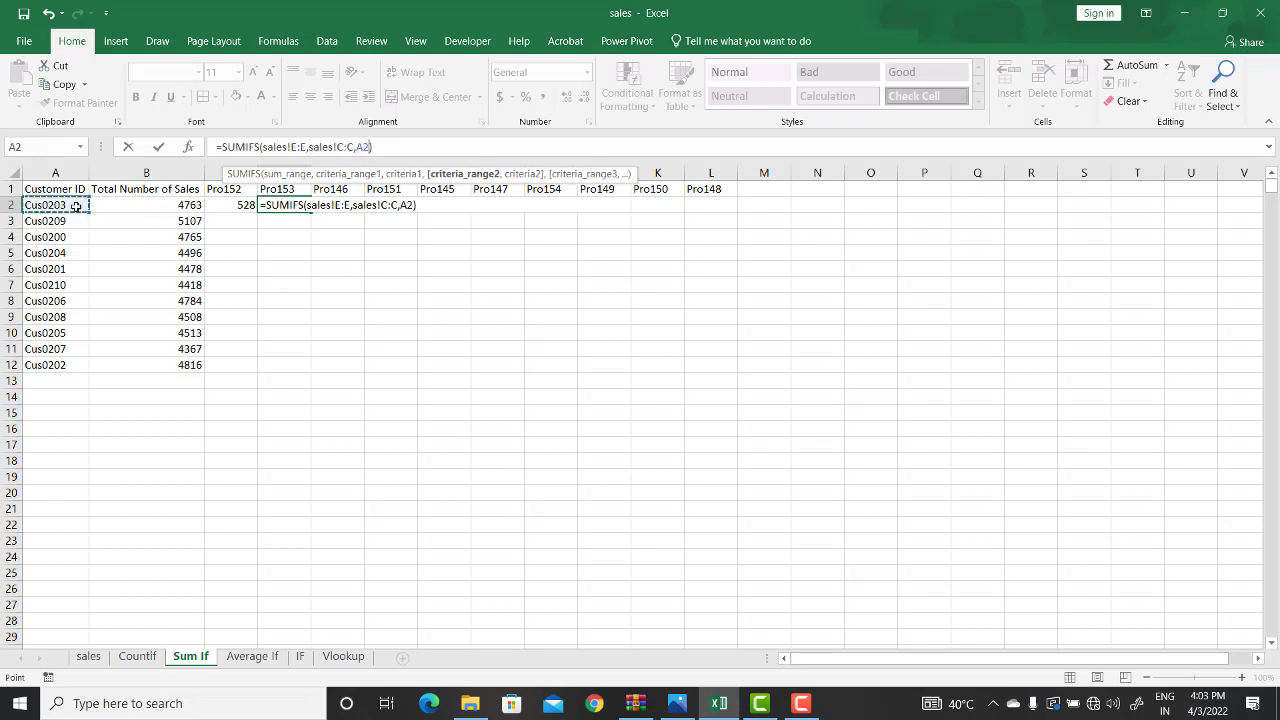
Add Sales_Data[Units Sold] as the second criteria range and 'Sum If'!D1 as its criterion, and enter the D2 formula.
{"action": "left_click", "coordinate": [90, 656]}
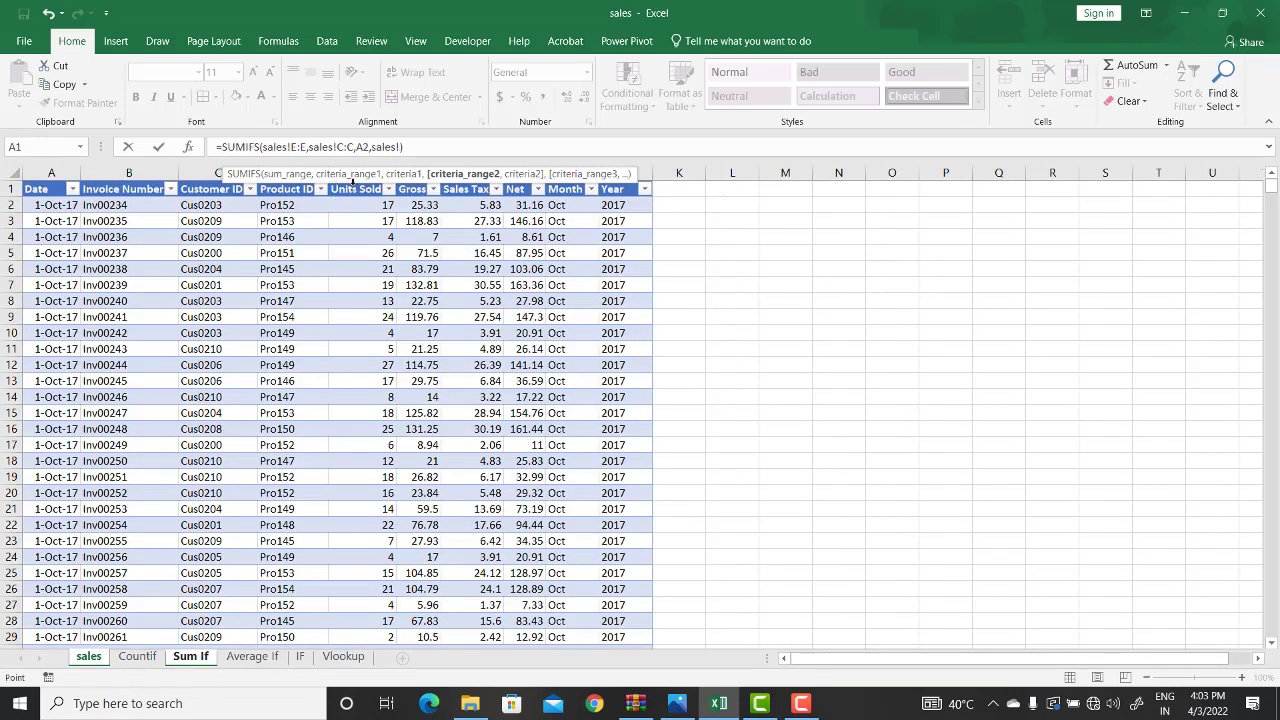
{"action": "left_click", "coordinate": [353, 187]}
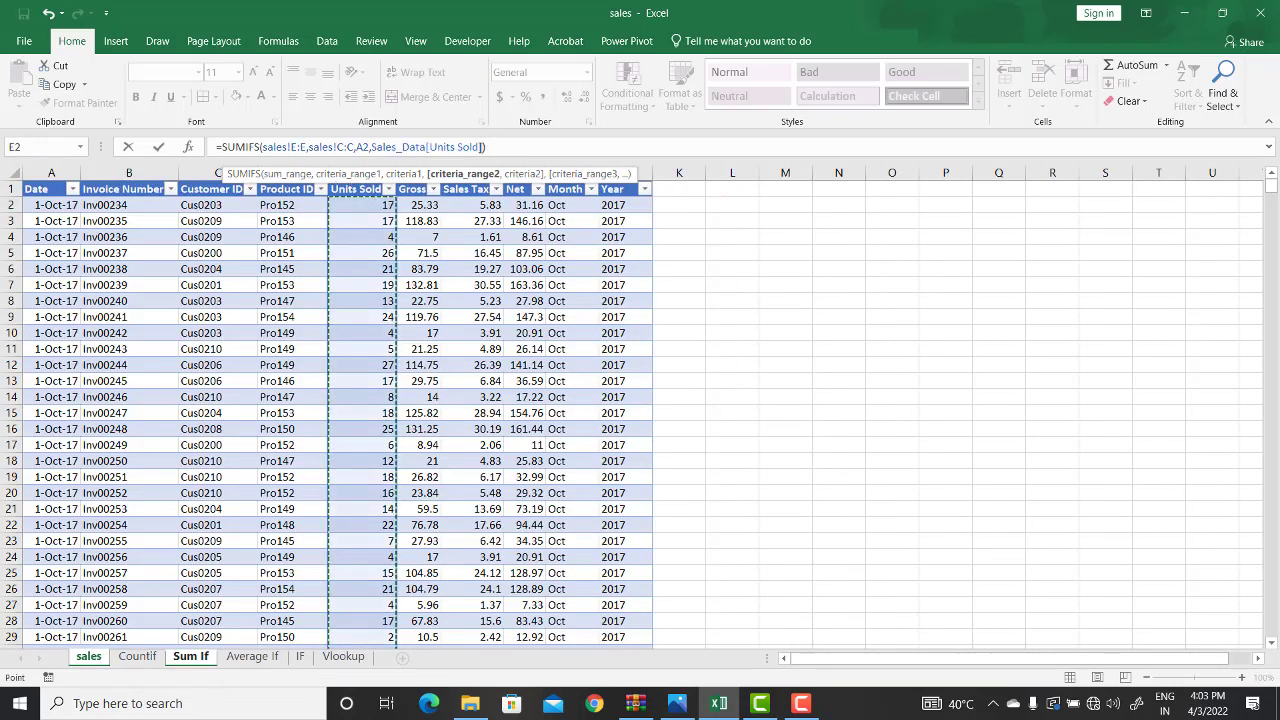
{"action": "type", "text": ","}
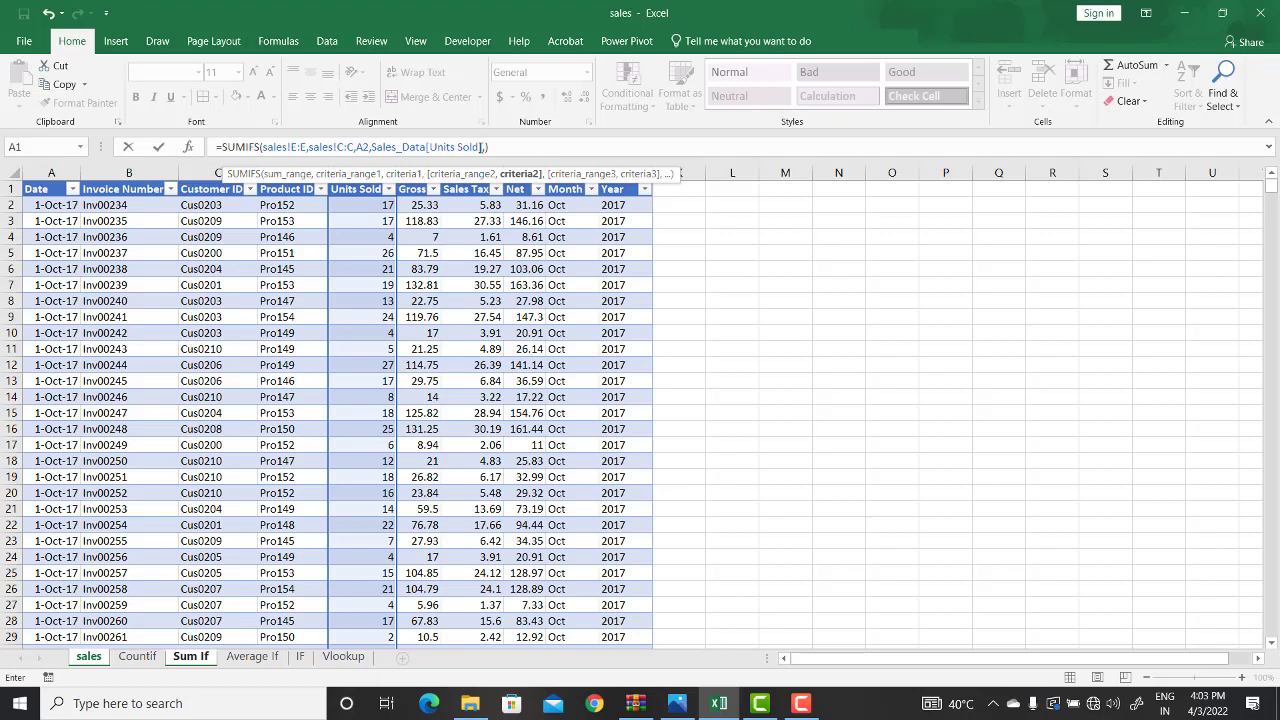
{"action": "left_click", "coordinate": [195, 657]}
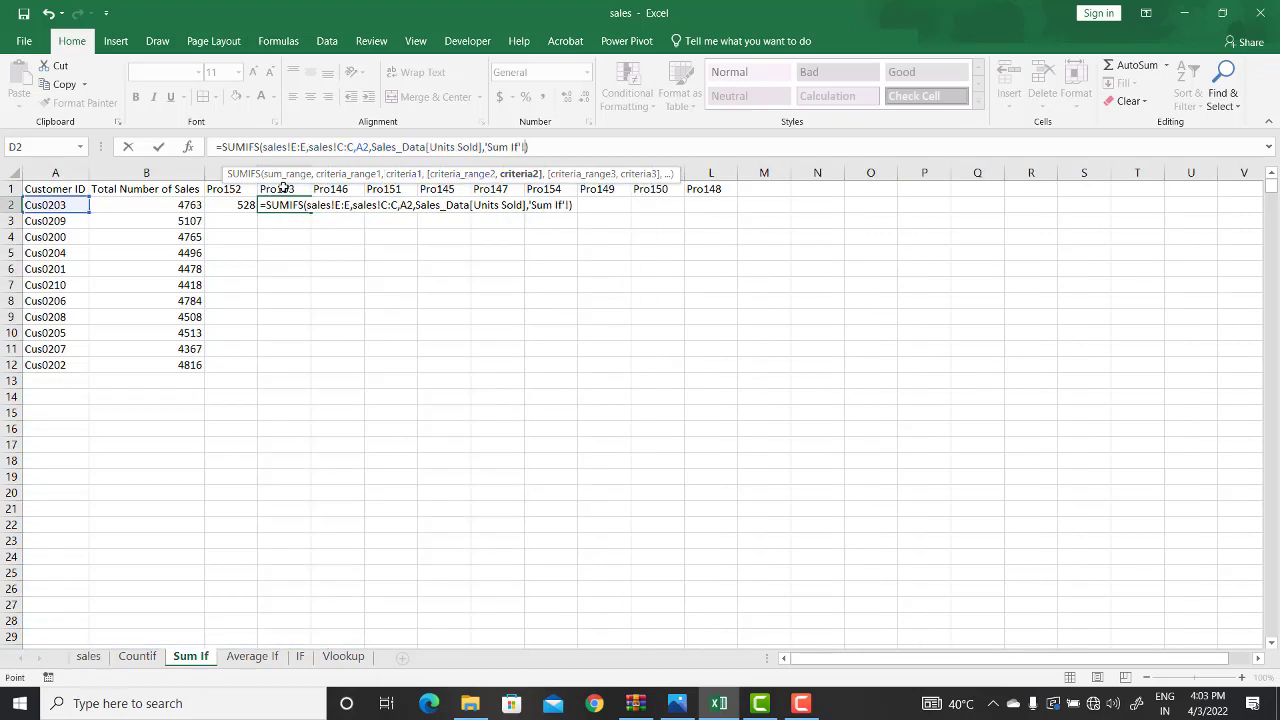
{"action": "left_click", "coordinate": [282, 189]}
{"action": "type", "text": ")"}
{"action": "key", "text": "Return"}
Delete the Sales_Data[Units Sold] argument from the SUMIFS formula in D2.
{"action": "left_click", "coordinate": [278, 205]}
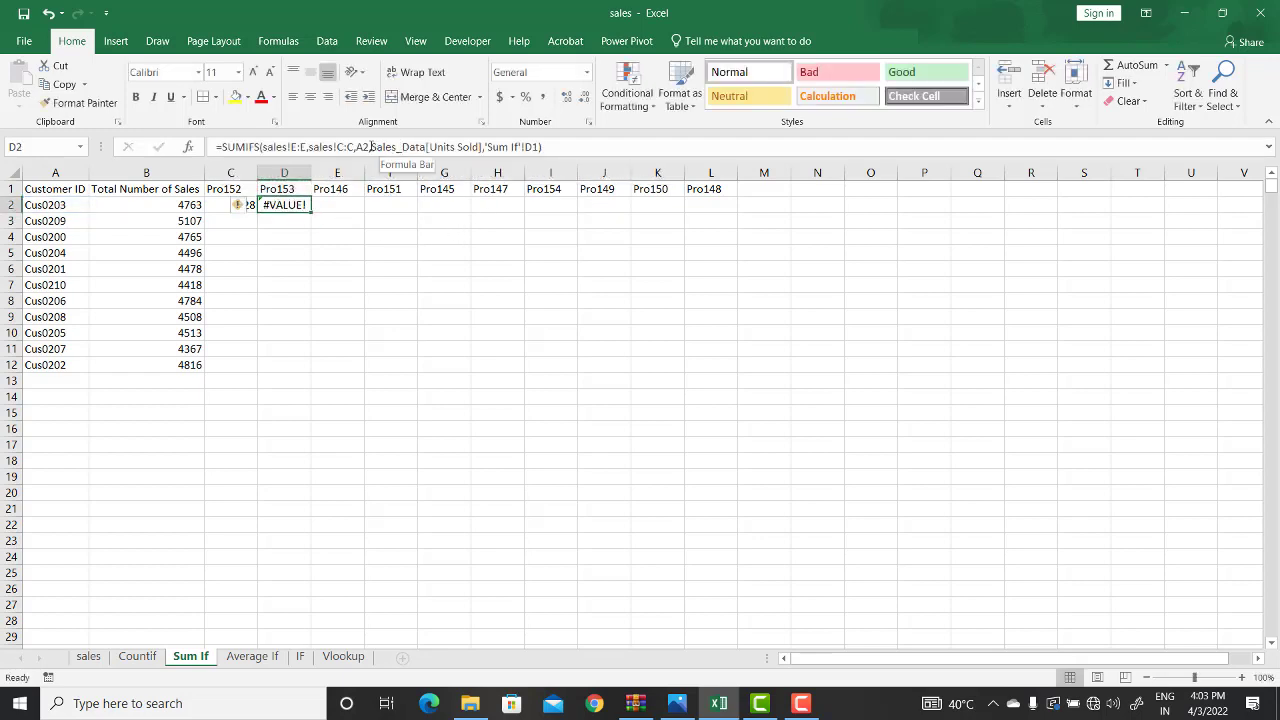
{"action": "left_click_drag", "start_coordinate": [371, 147], "coordinate": [484, 138]}
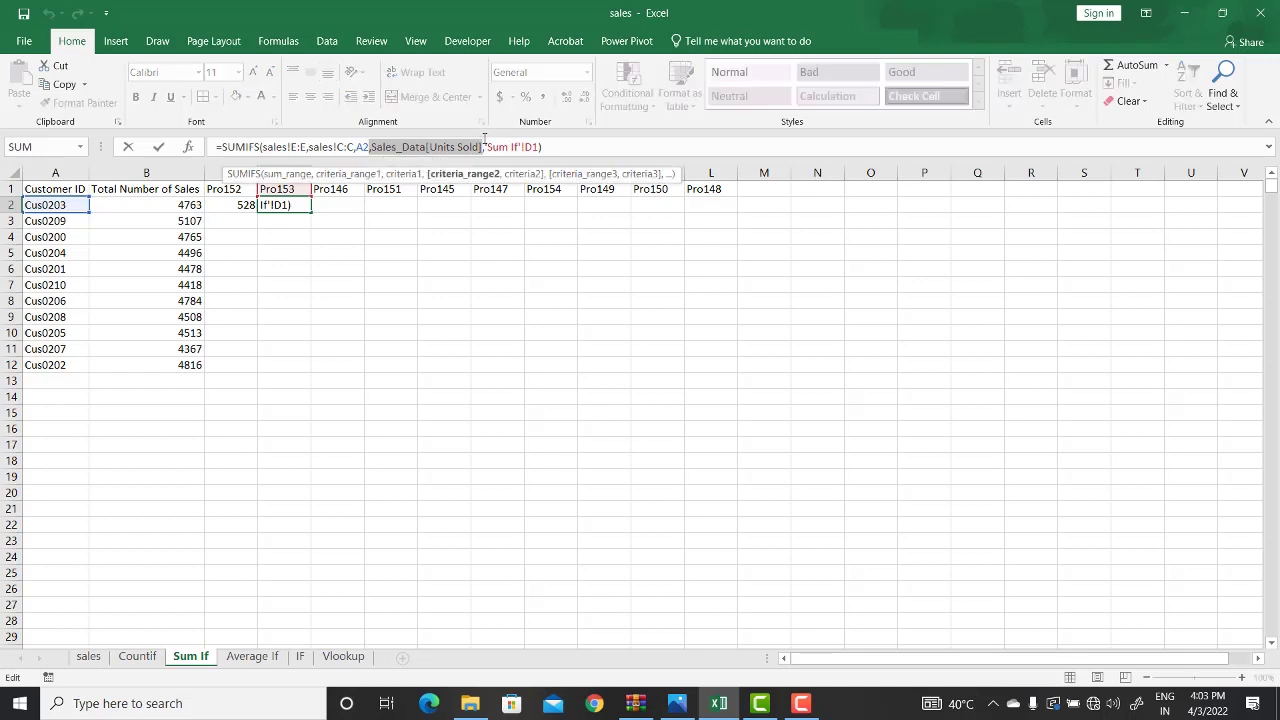
{"action": "key", "text": "BackSpace"}
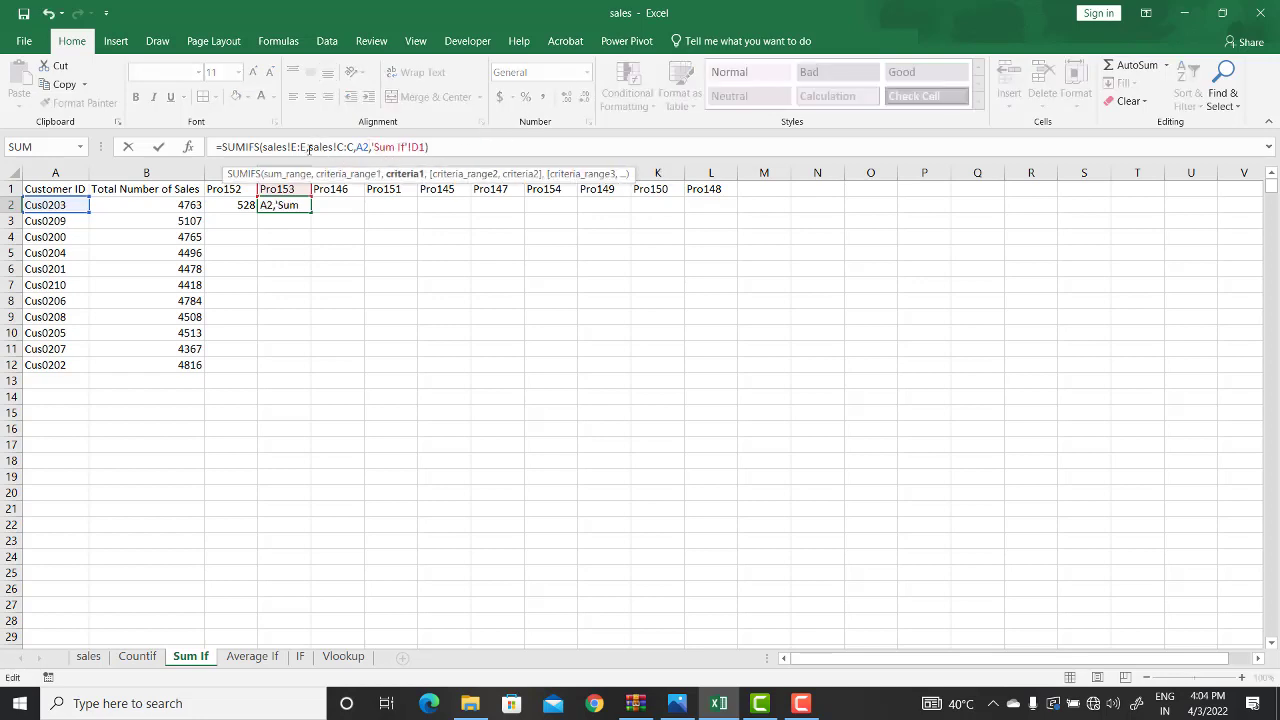
Copy the sales!C:C range in as the second criteria range, change it to sales!D:D, and enter the D2 formula.
{"action": "left_click_drag", "start_coordinate": [309, 147], "coordinate": [351, 147]}
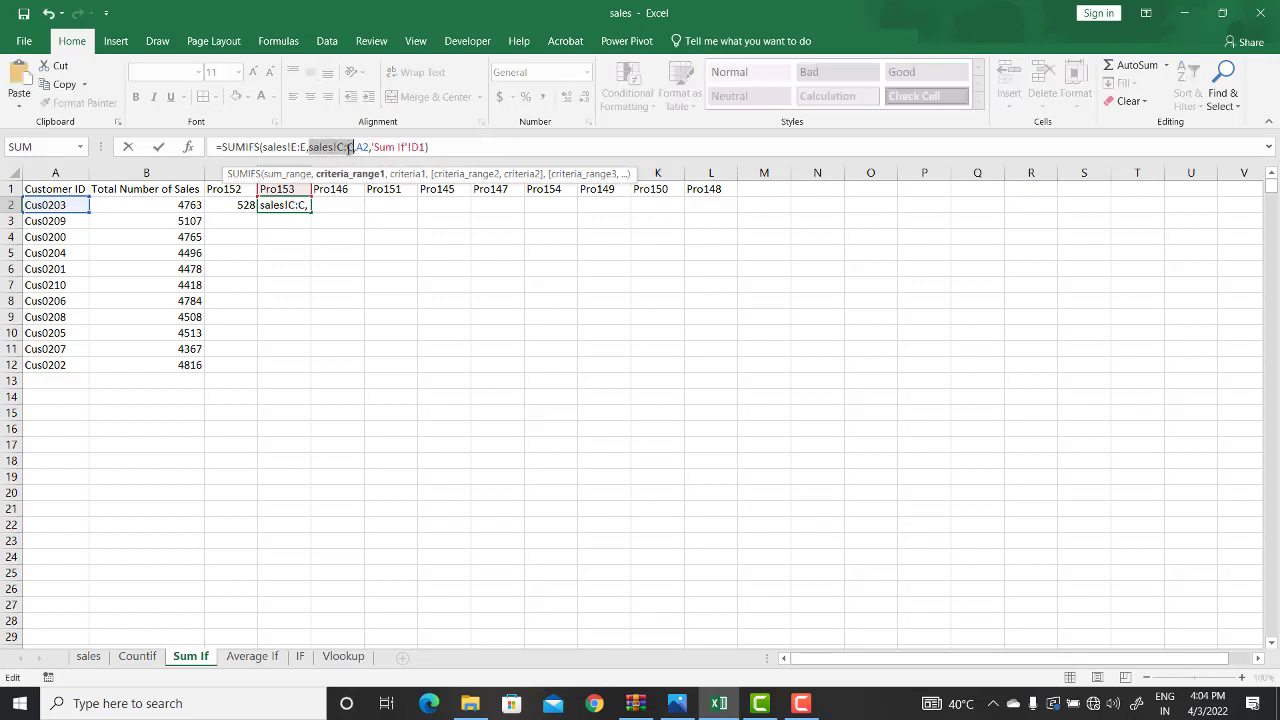
{"action": "left_click", "coordinate": [369, 147]}
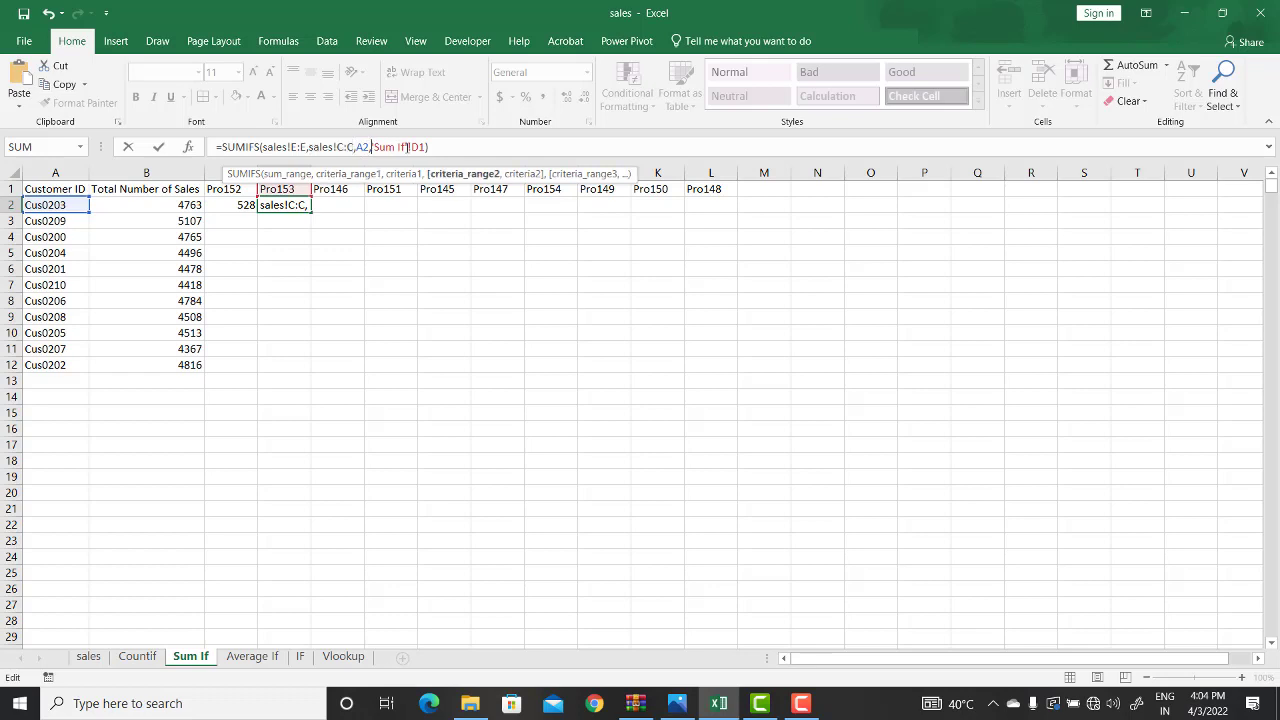
{"action": "key", "text": "ctrl+v"}
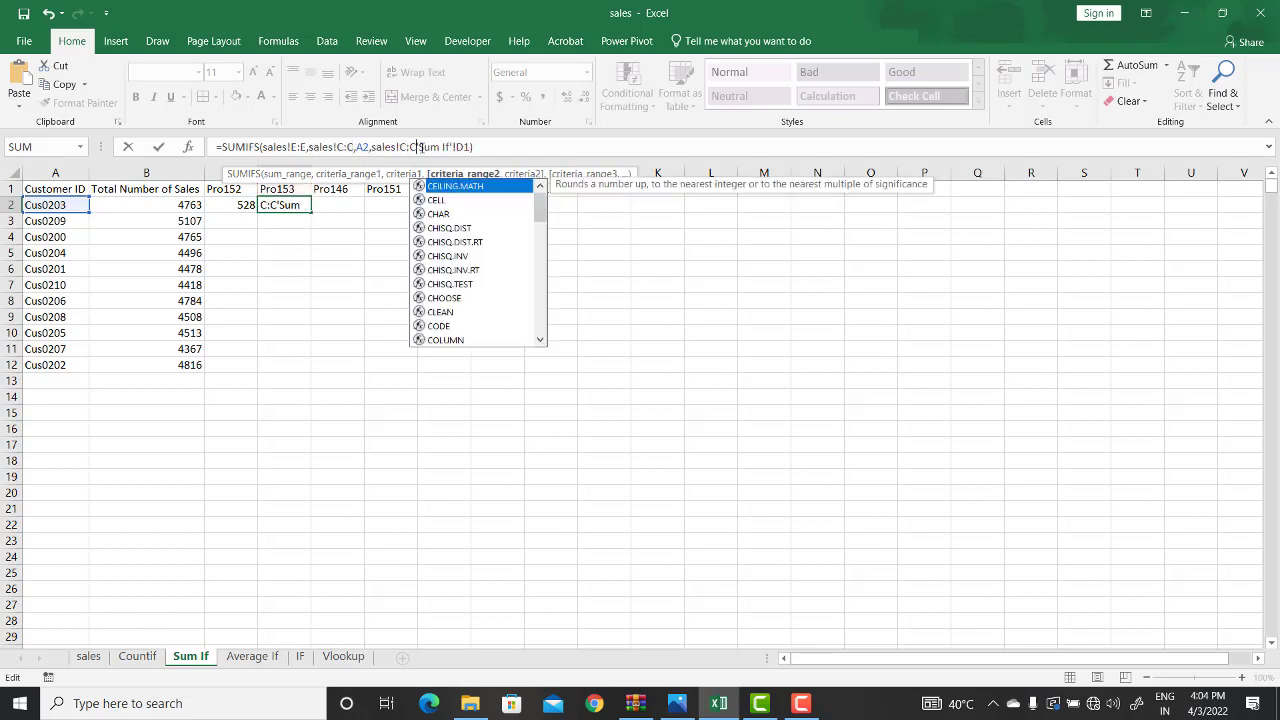
{"action": "key", "text": "BackSpace"}
{"action": "key", "text": "BackSpace"}
{"action": "key", "text": "BackSpace"}
{"action": "type", "text": "D:"}
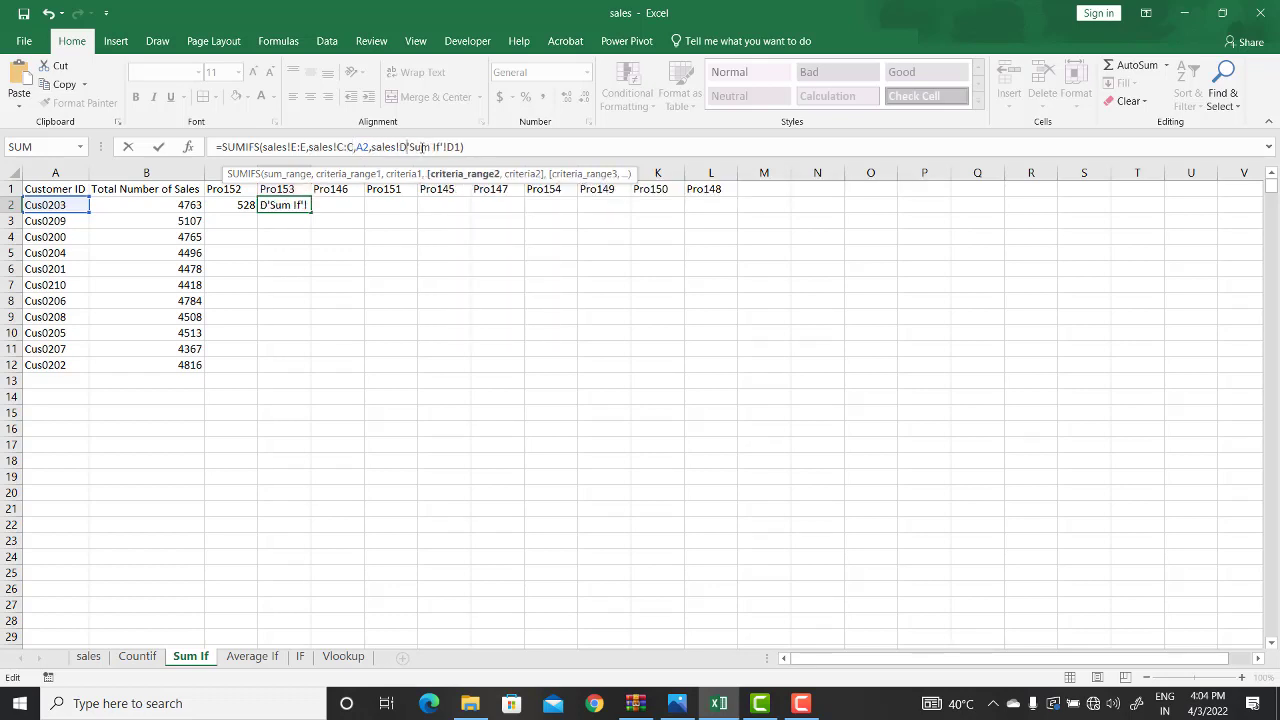
{"action": "type", "text": "D"}
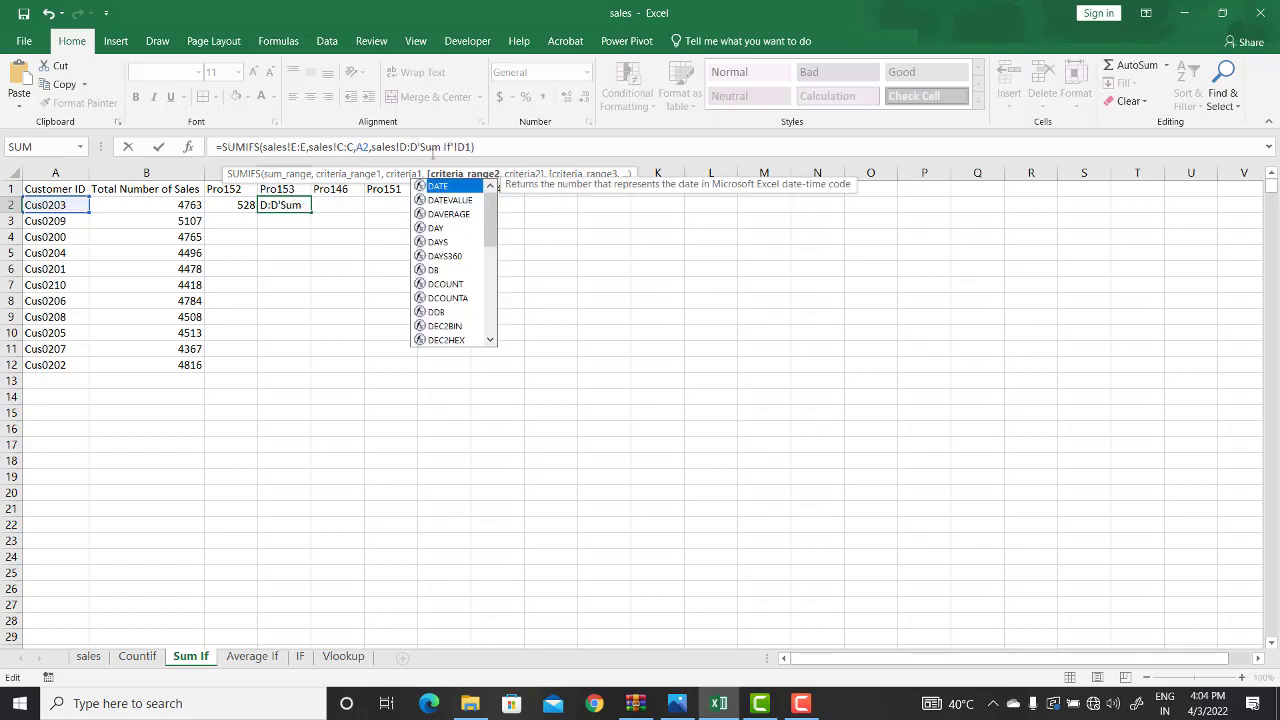
{"action": "type", "text": ","}
{"action": "key", "text": "Return"}
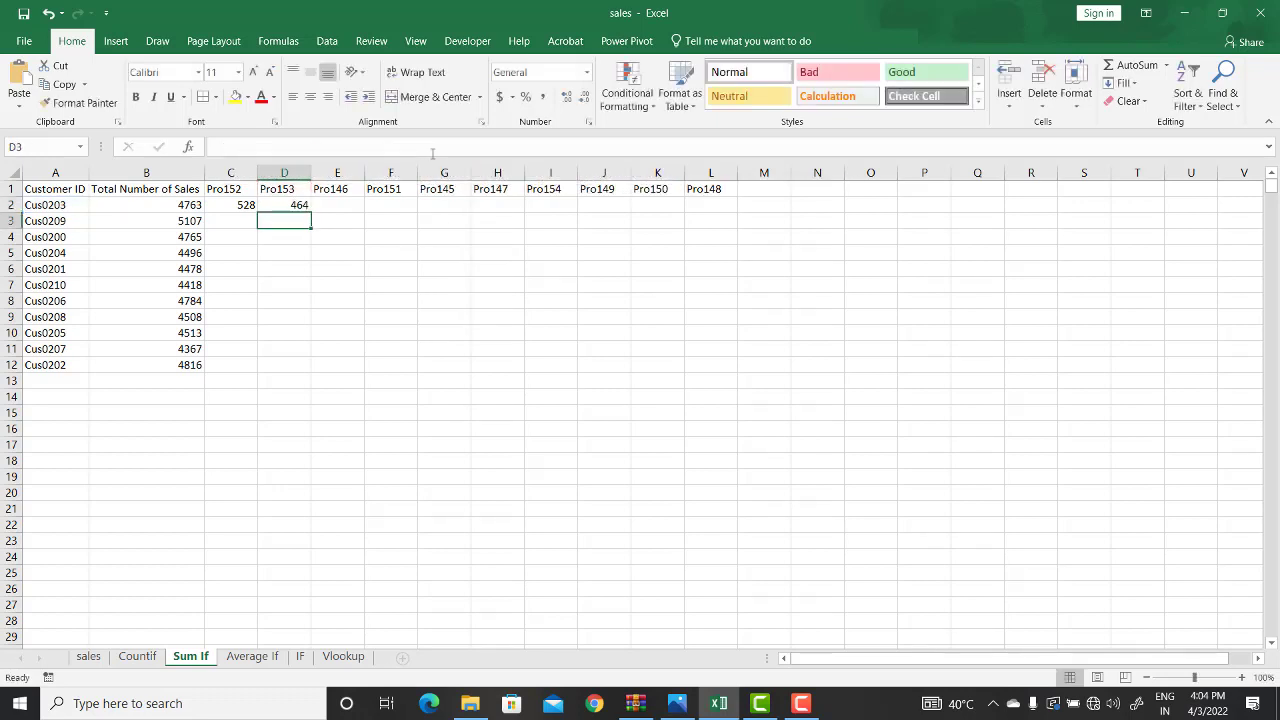
Review the SUMIFS formula in D2 against the customer ID in A2 and the Pro152 result in C2.
{"action": "left_click", "coordinate": [289, 204]}
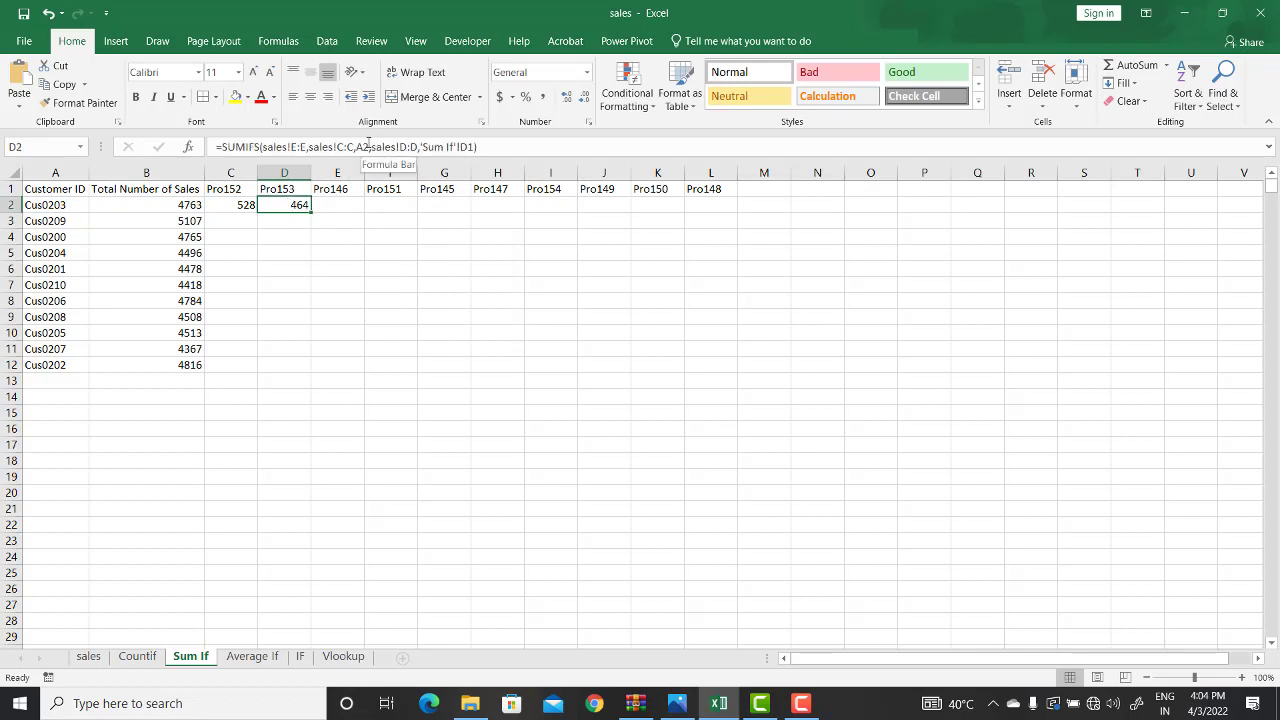
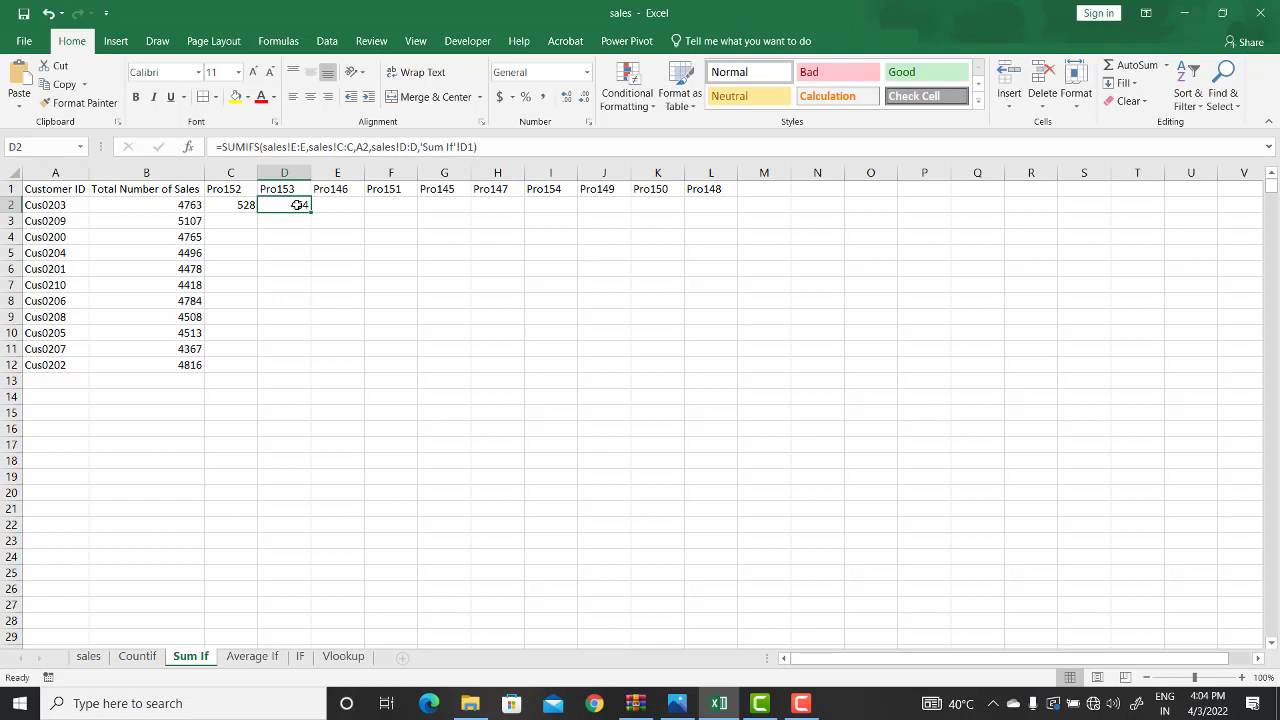
{"action": "left_click", "coordinate": [31, 206]}
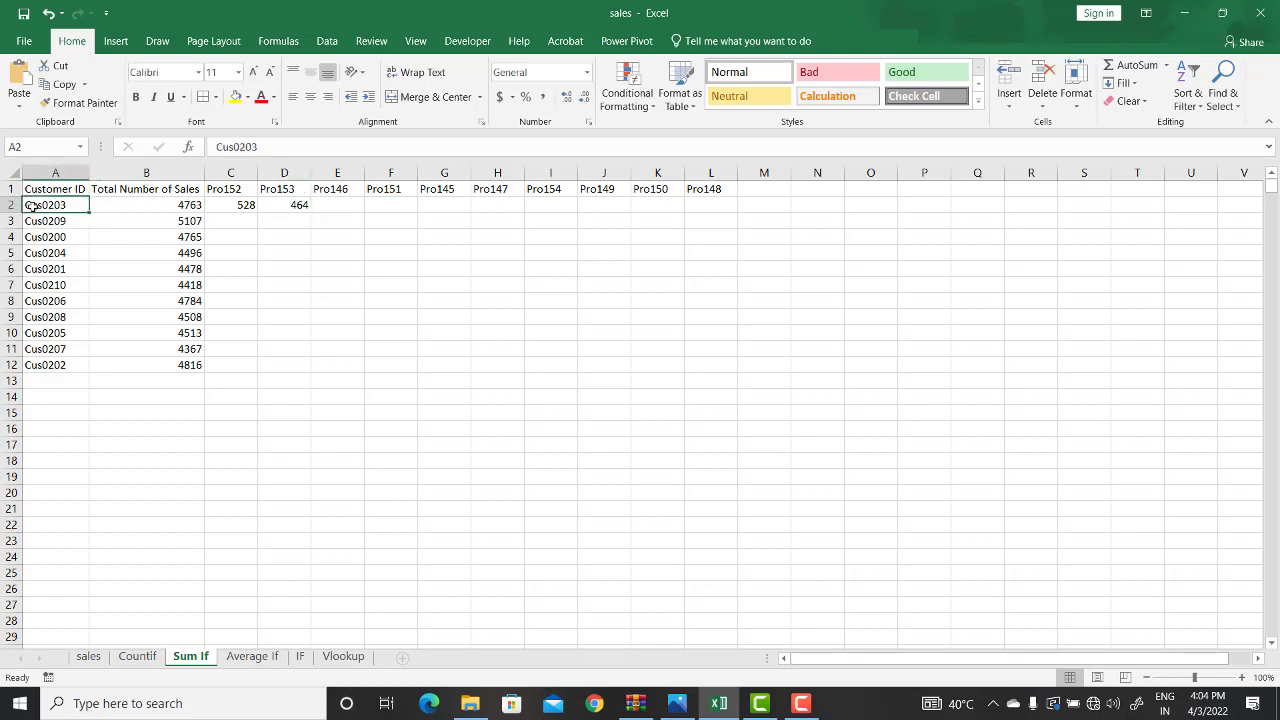
{"action": "left_click", "coordinate": [285, 204]}
{"action": "left_click", "coordinate": [240, 204]}
{"action": "left_click", "coordinate": [275, 205]}
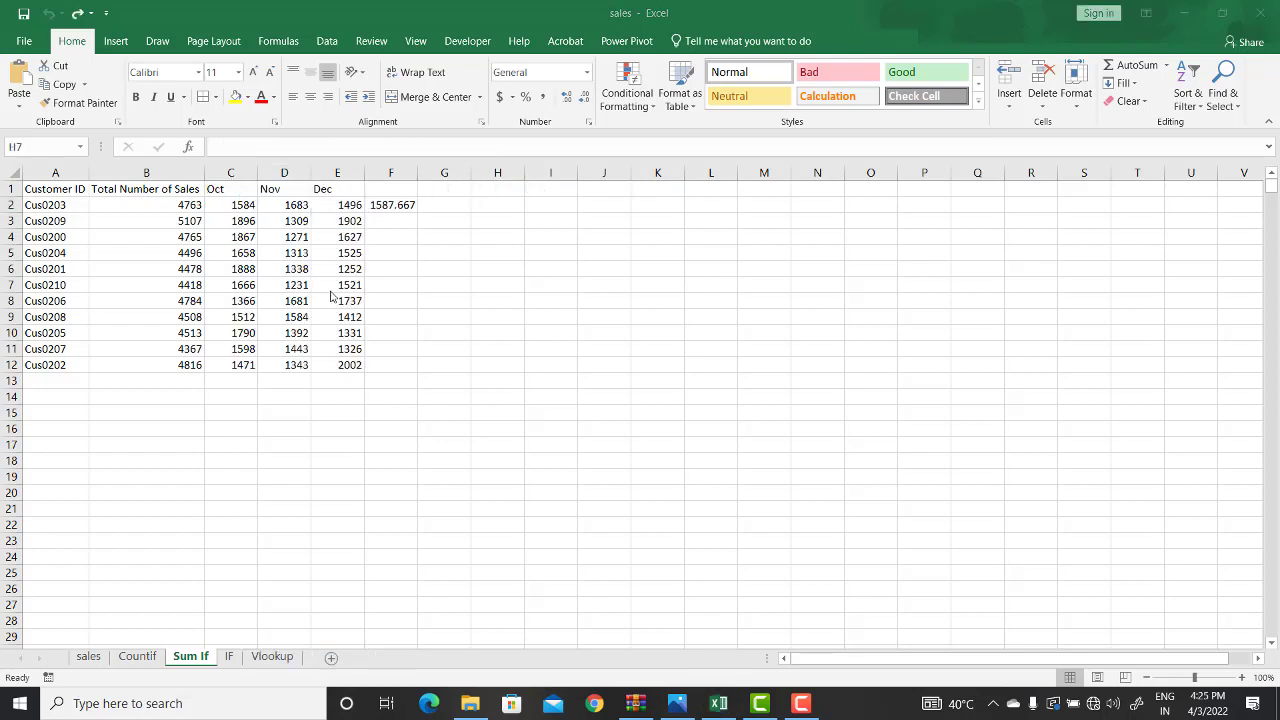
Clear the contents of C1:F12 on the Sum If sheet, including the Oct, Nov and Dec columns.
{"action": "left_click", "coordinate": [225, 188]}
{"action": "left_click", "coordinate": [376, 348]}
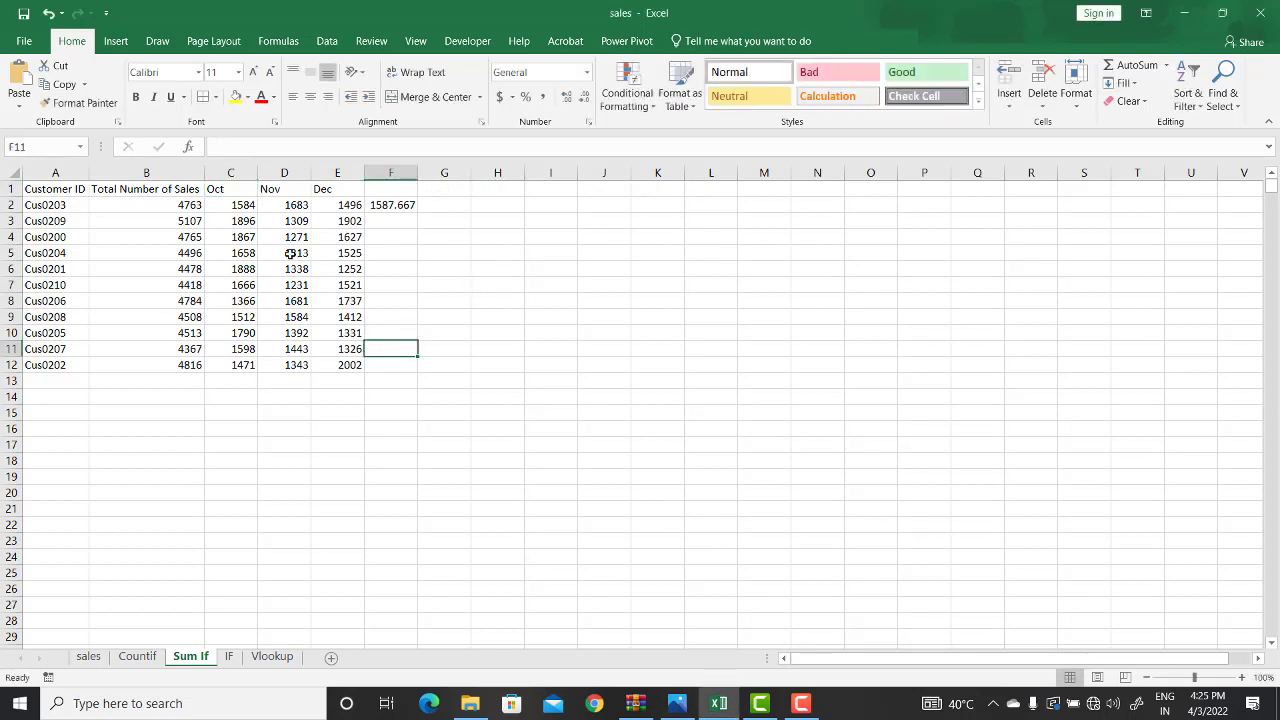
{"action": "left_click_drag", "start_coordinate": [237, 183], "coordinate": [388, 364]}
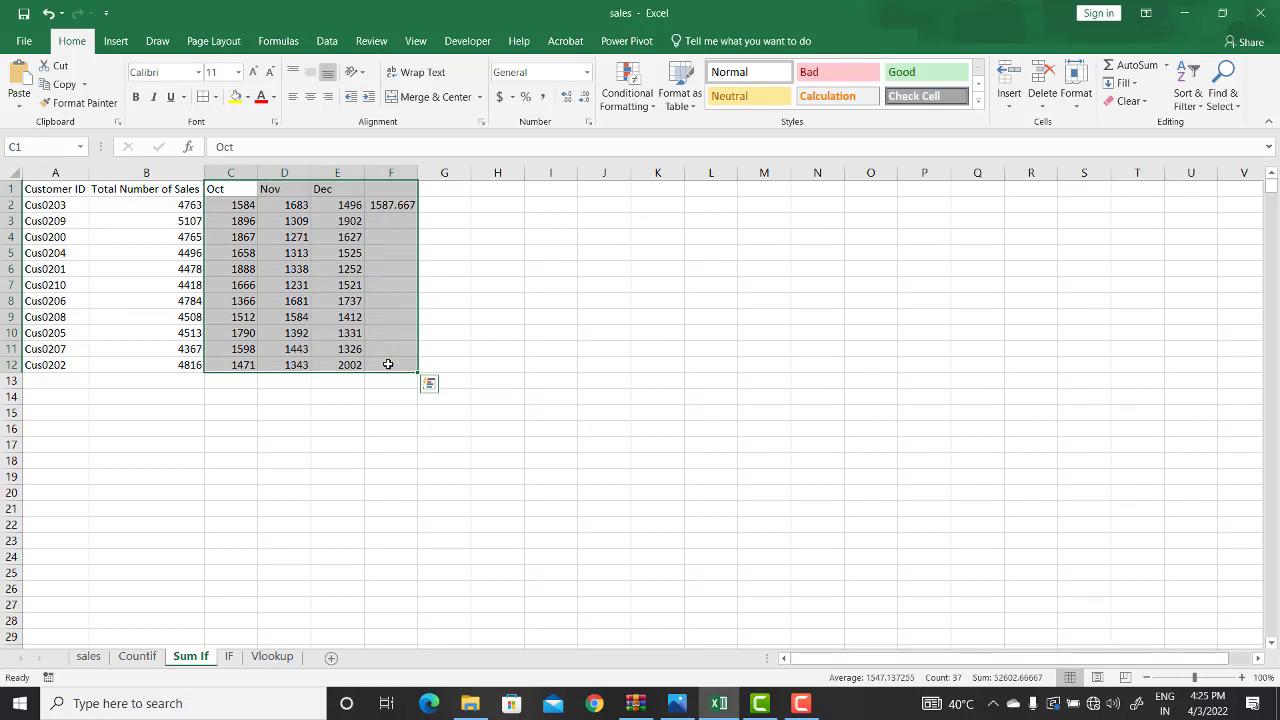
{"action": "key", "text": "Delete"}
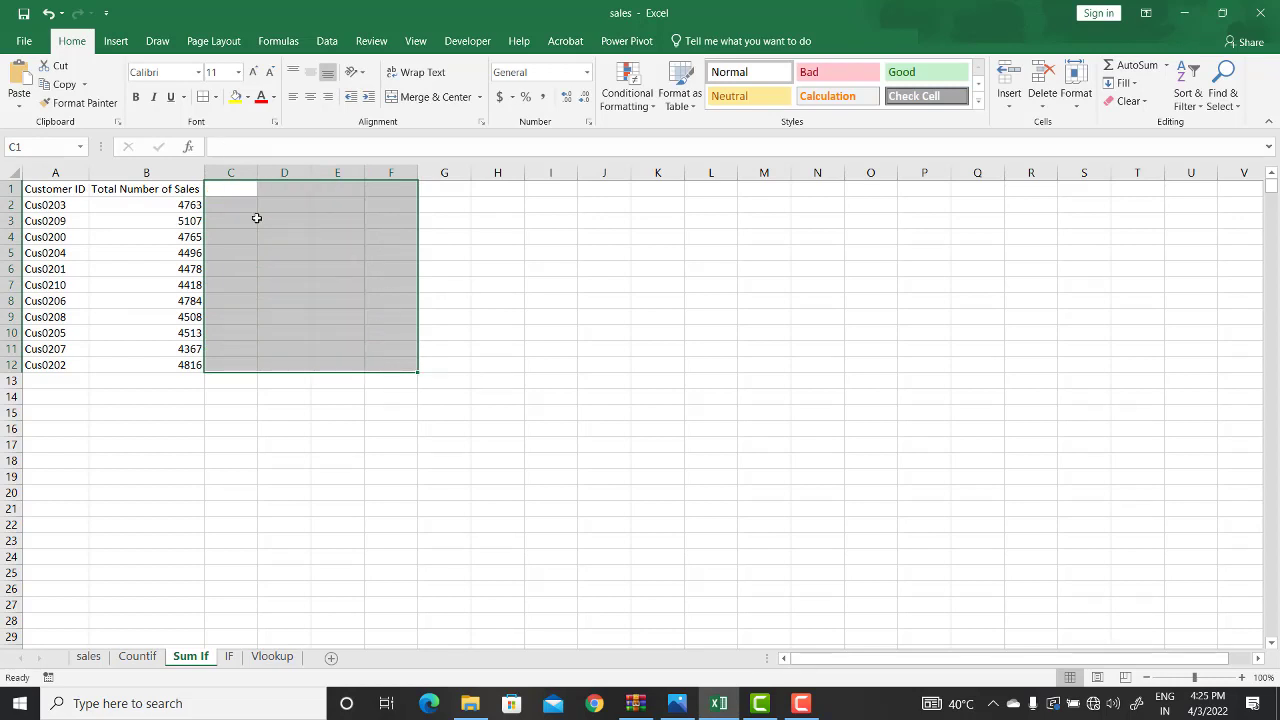
Add the heading "Average Sales" in C1 of the Sum If sheet.
{"action": "left_click", "coordinate": [216, 196]}
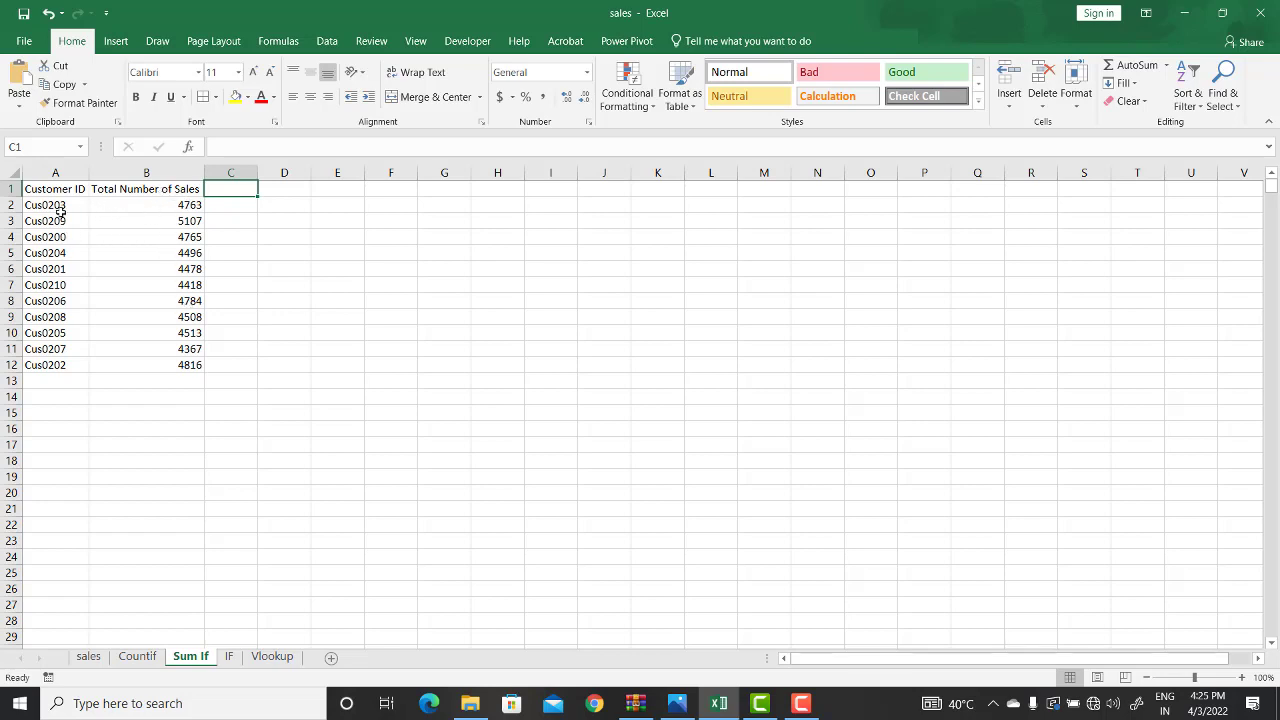
{"action": "left_click", "coordinate": [172, 205]}
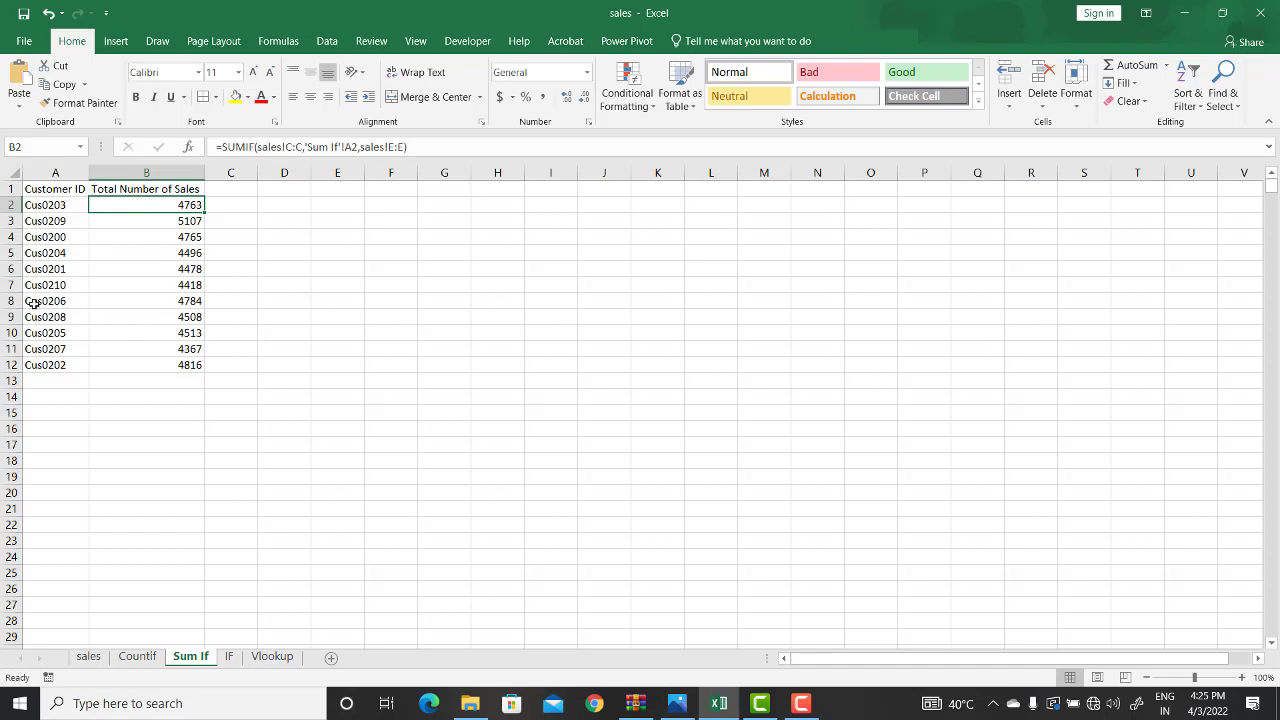
{"action": "left_click", "coordinate": [234, 188]}
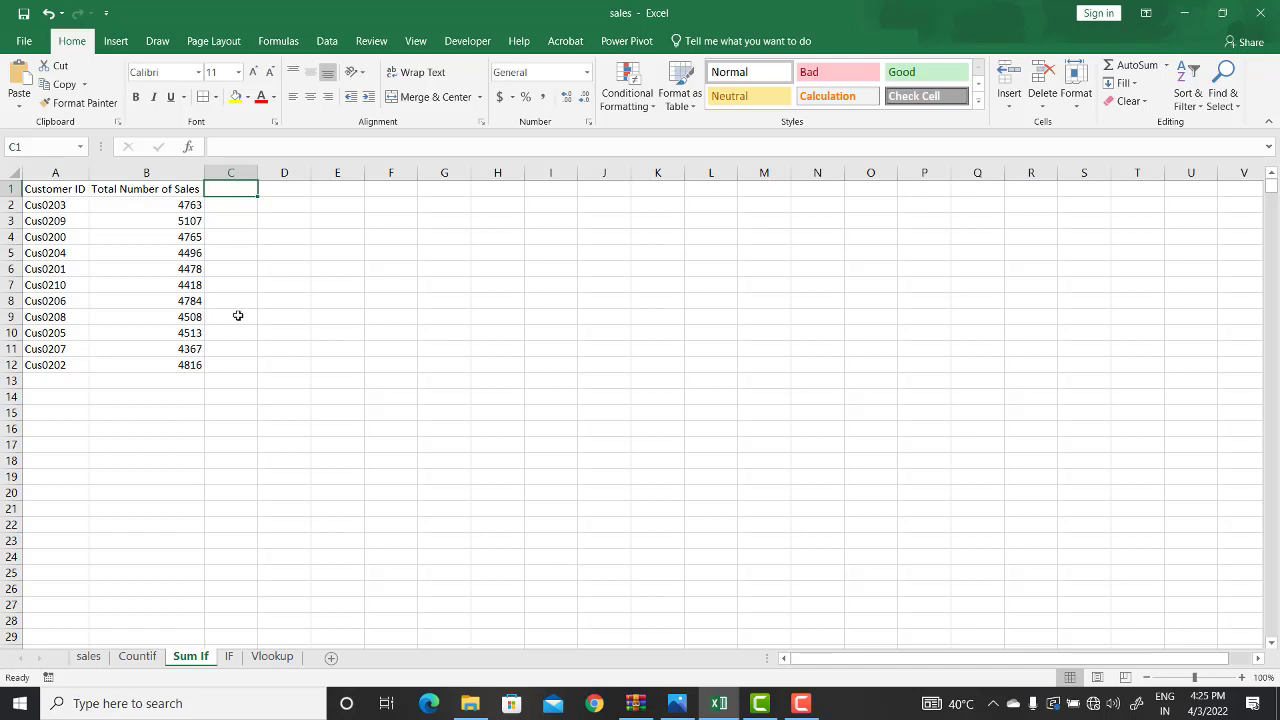
{"action": "type", "text": "Av"}
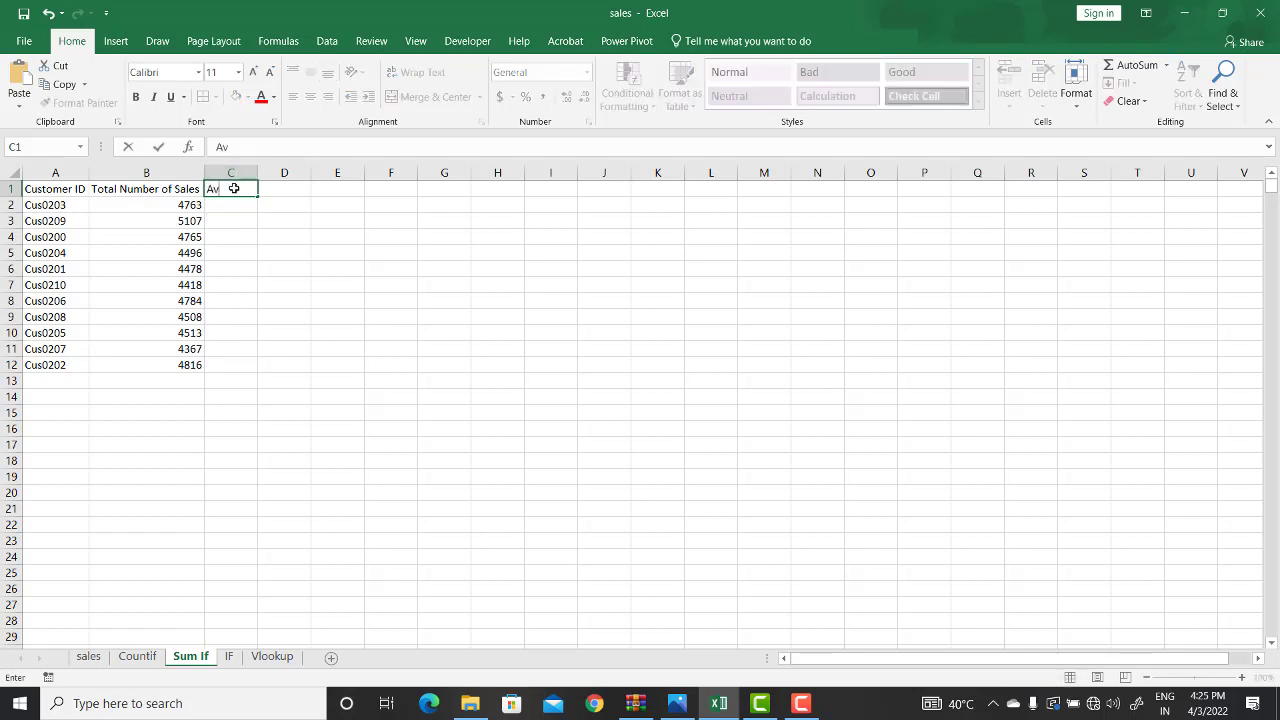
{"action": "type", "text": "erage Sales"}
{"action": "key", "text": "Return"}
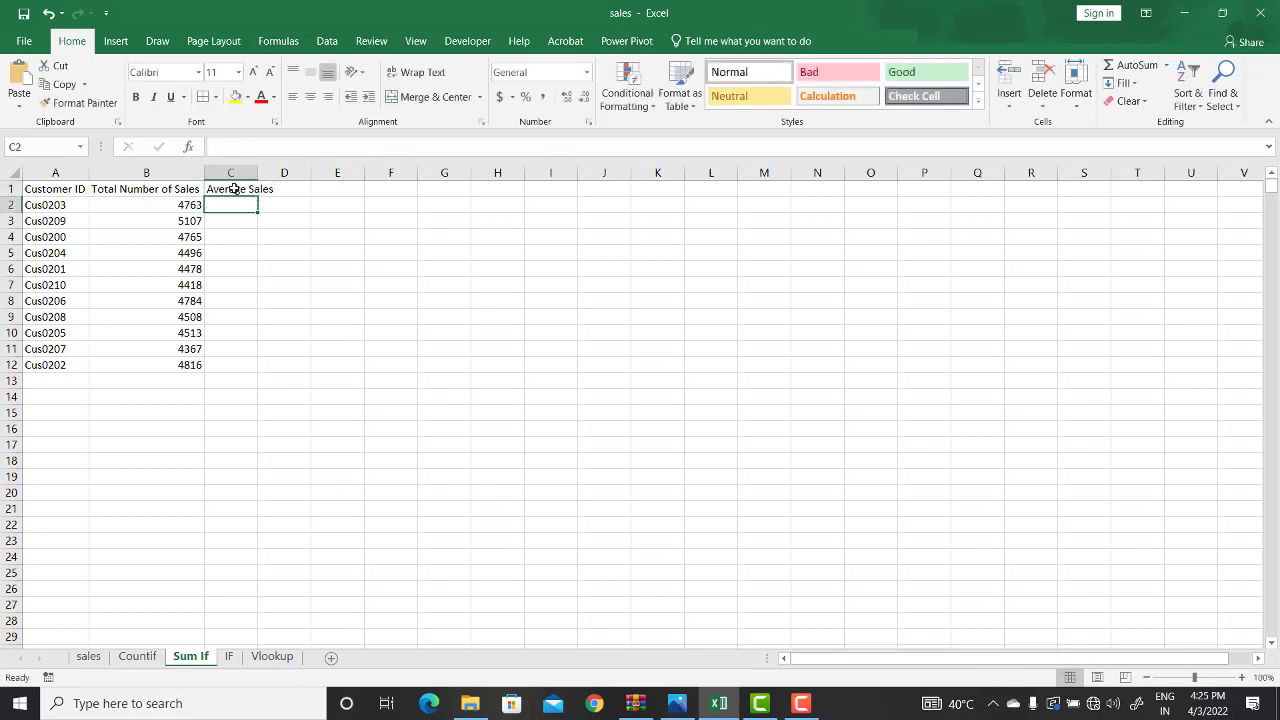
Enter the formula =B2/3 in C2 and fill it down to C12.
{"action": "type", "text": "="}
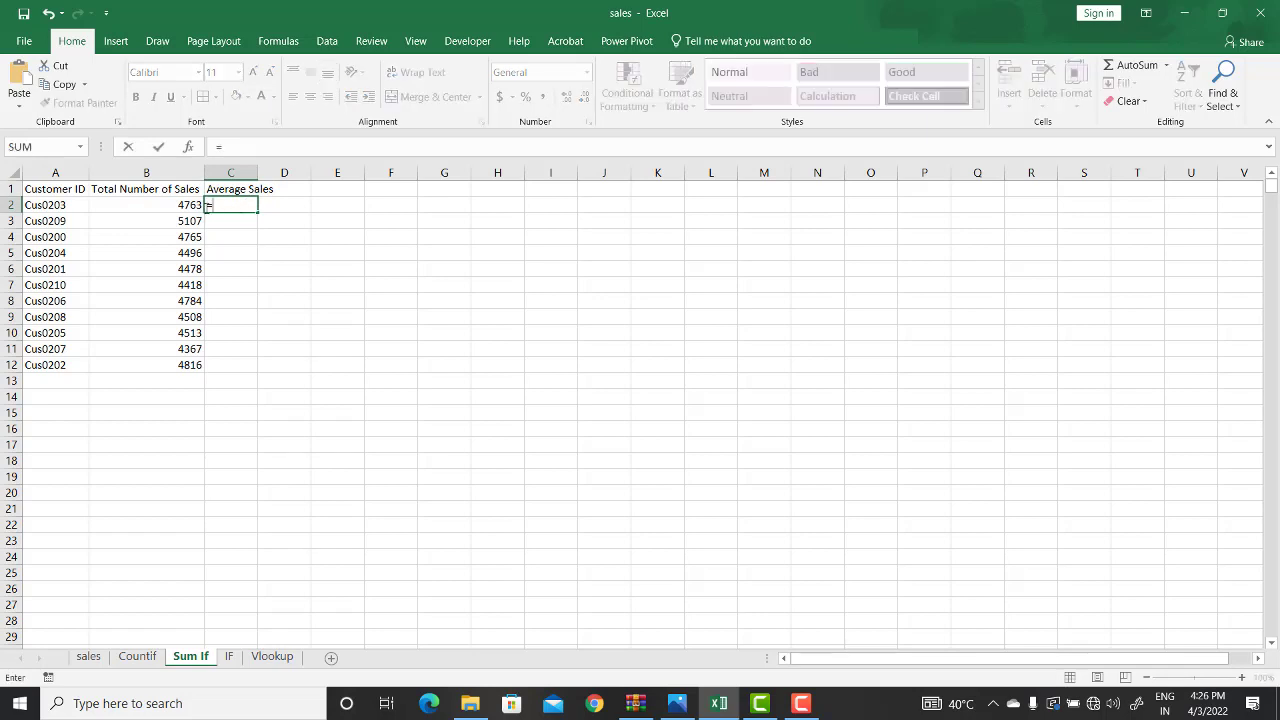
{"action": "left_click", "coordinate": [184, 202]}
{"action": "type", "text": "/3"}
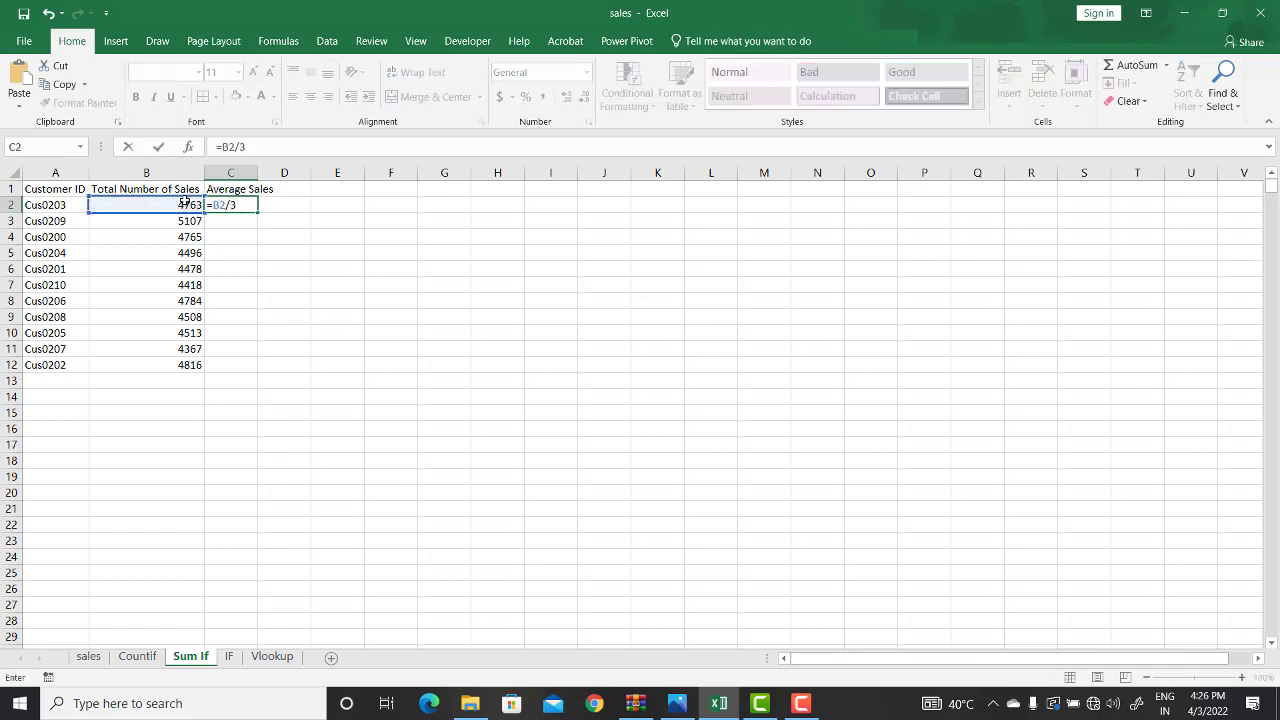
{"action": "key", "text": "Return"}
{"action": "left_click", "coordinate": [245, 205]}
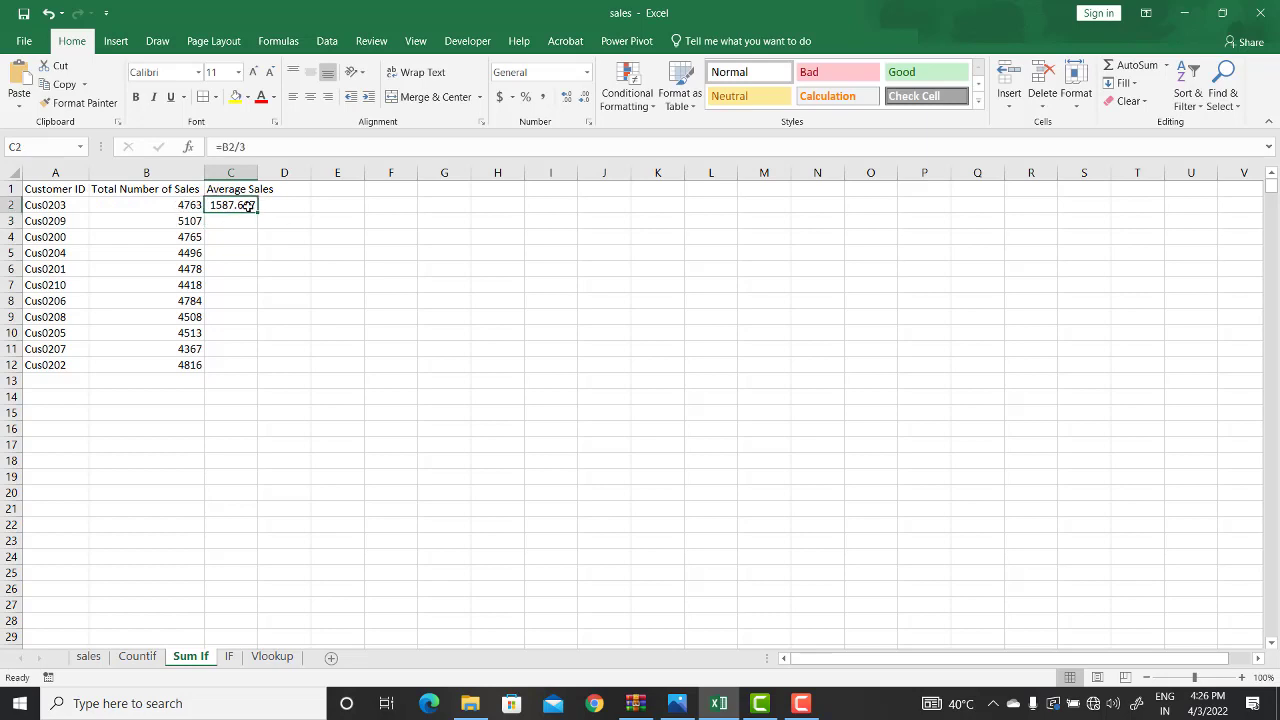
{"action": "left_click_drag", "start_coordinate": [258, 212], "coordinate": [262, 377]}
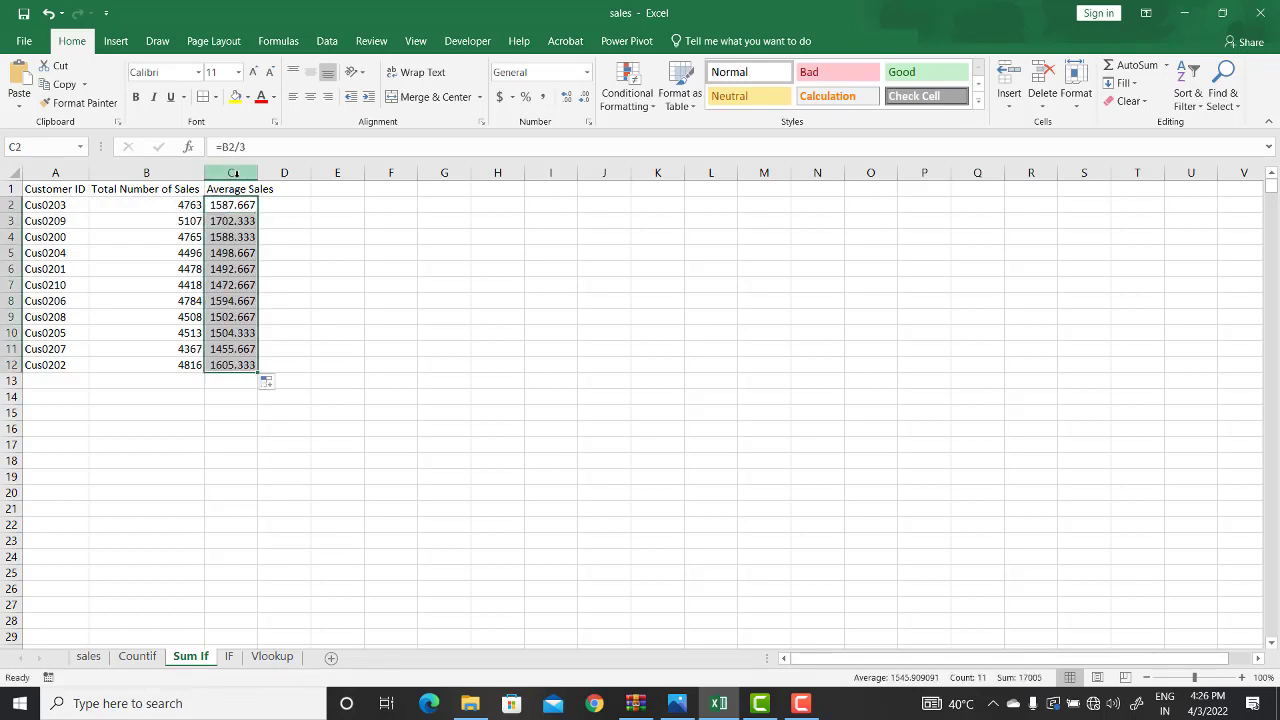
Autofit the width of column C to the Average Sales contents.
{"action": "left_click", "coordinate": [233, 172]}
{"action": "double_click", "coordinate": [257, 172]}
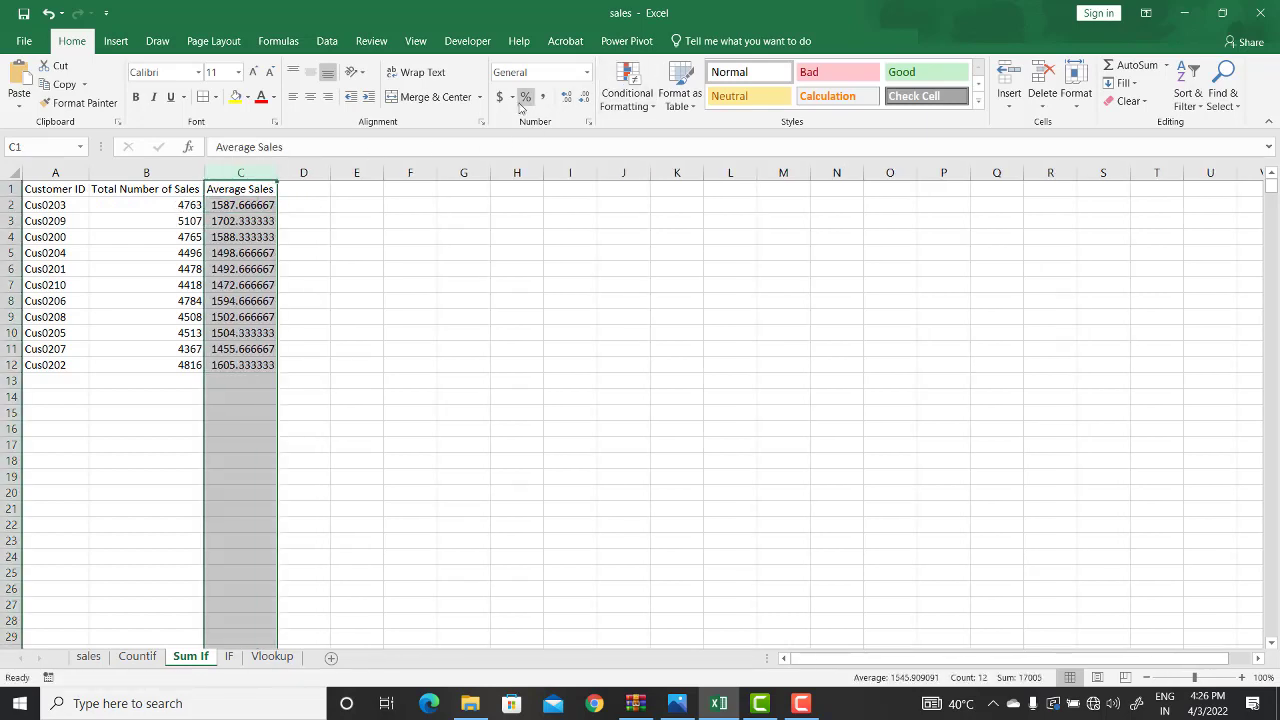
{"action": "left_click", "coordinate": [463, 300]}
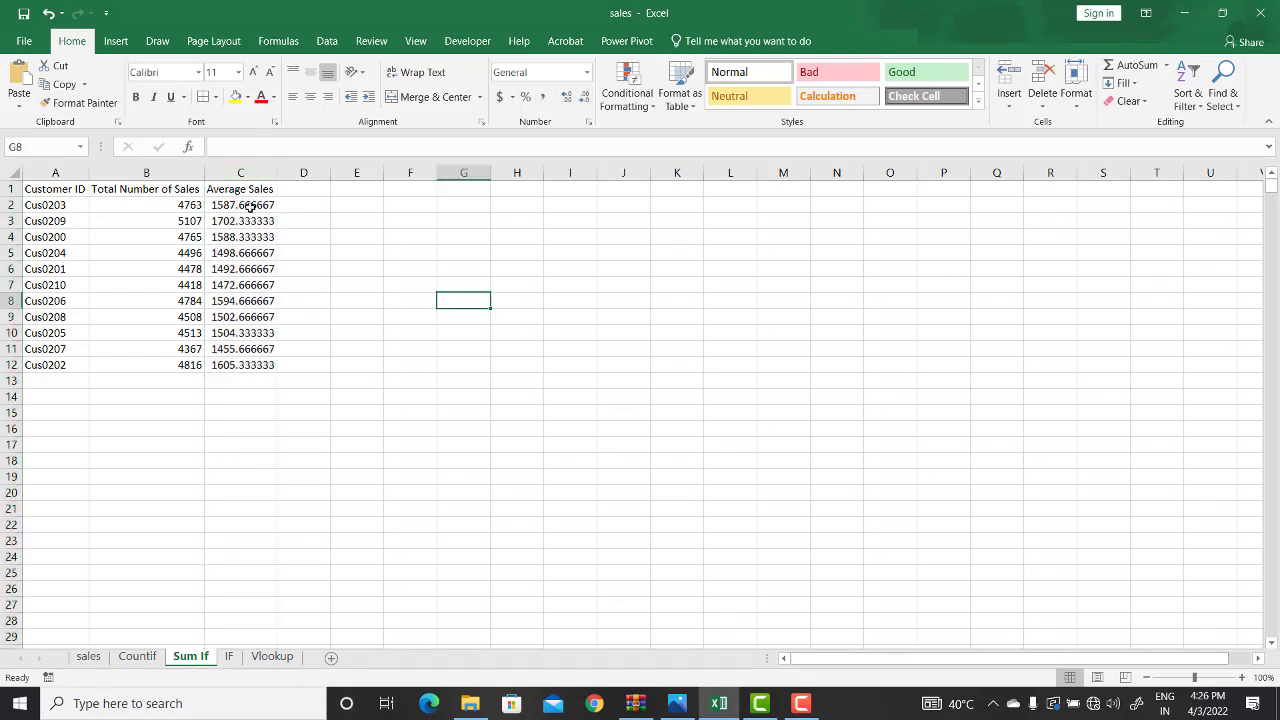
Reduce the averages in C2:C12 to zero decimal places and check the rounded values.
{"action": "left_click_drag", "start_coordinate": [245, 205], "coordinate": [258, 365]}
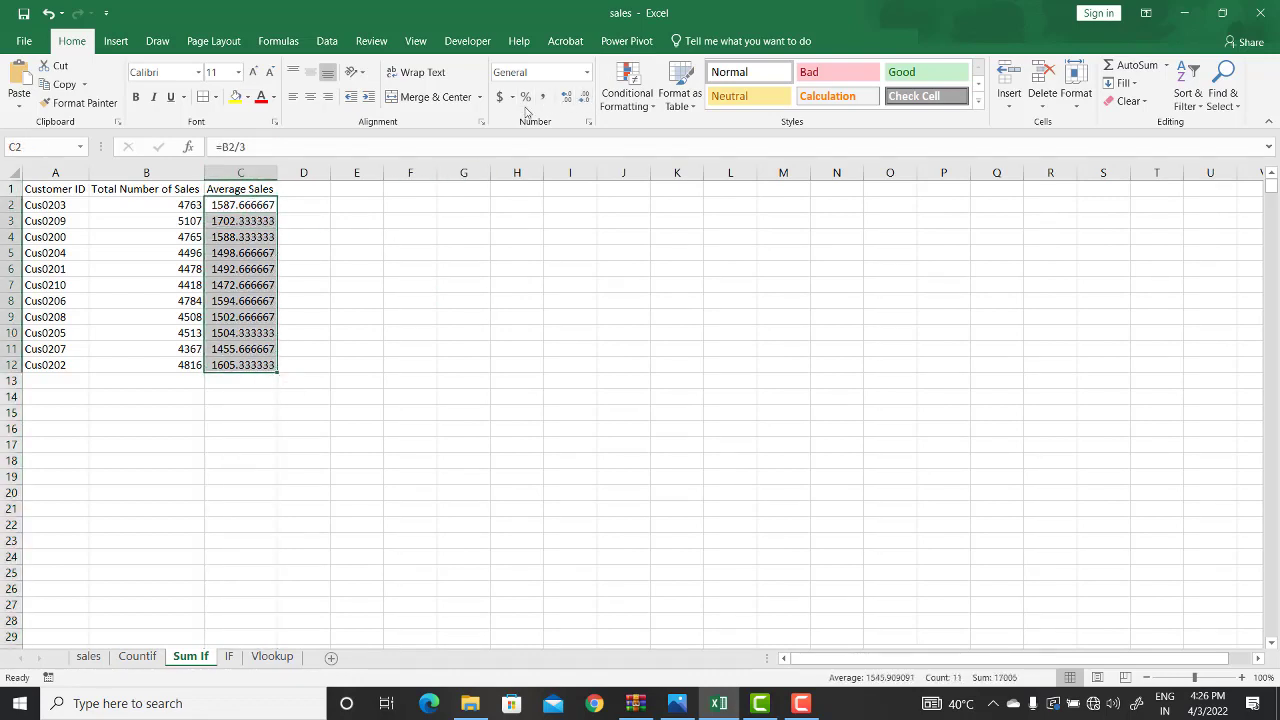
{"action": "left_click", "coordinate": [585, 97]}
{"action": "left_click", "coordinate": [585, 97]}
{"action": "left_click", "coordinate": [585, 97]}
{"action": "left_click", "coordinate": [585, 97]}
{"action": "left_click", "coordinate": [585, 97]}
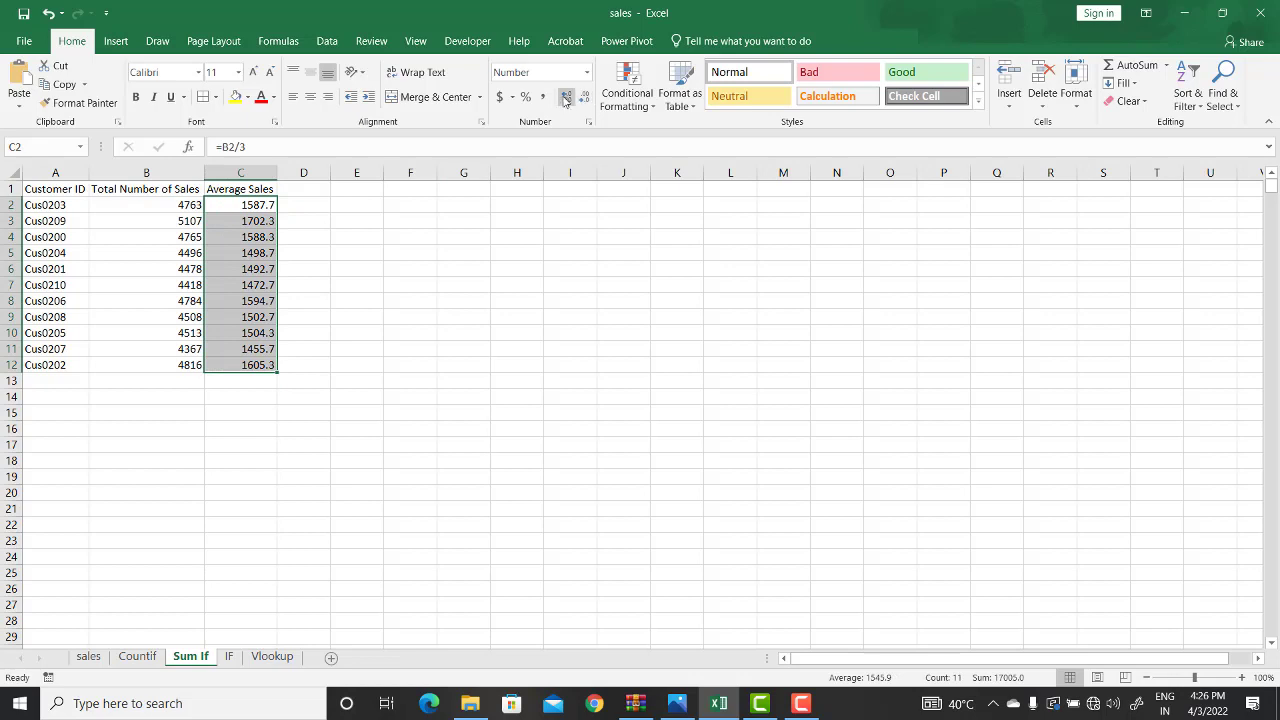
{"action": "left_click", "coordinate": [585, 97]}
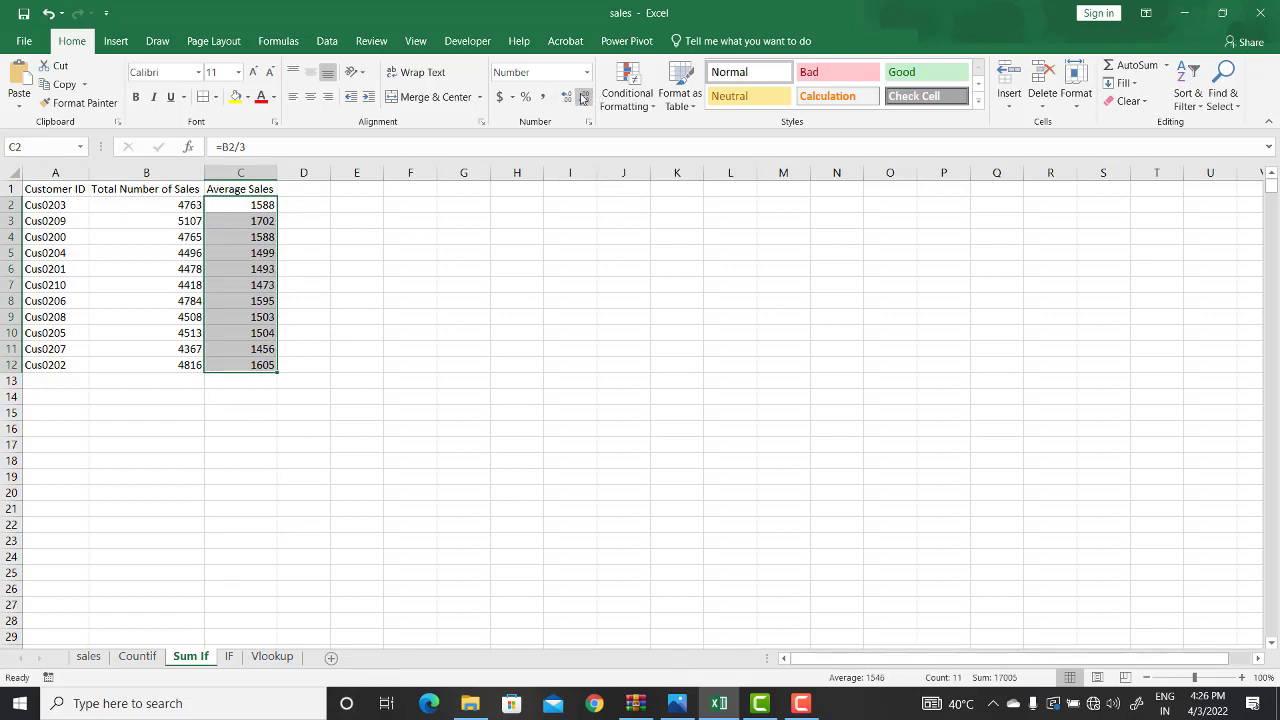
{"action": "left_click", "coordinate": [463, 220]}
{"action": "left_click_drag", "start_coordinate": [245, 205], "coordinate": [258, 365]}
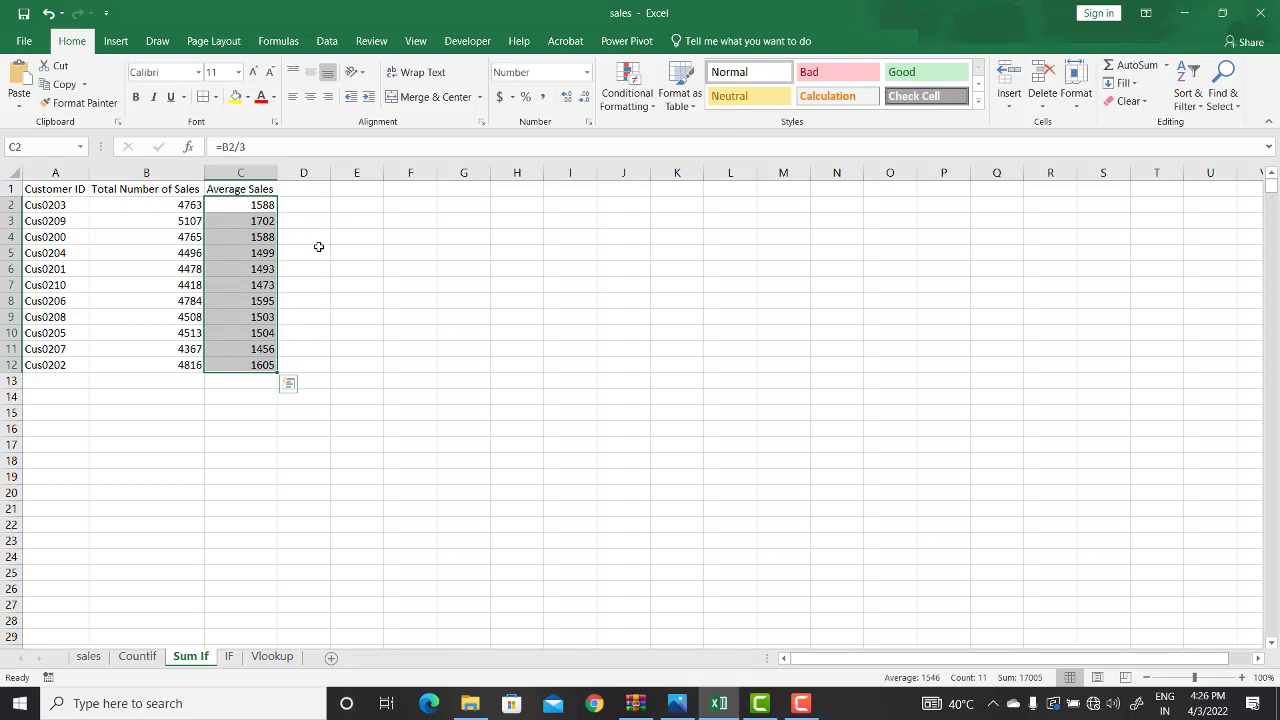
{"action": "left_click", "coordinate": [240, 222]}
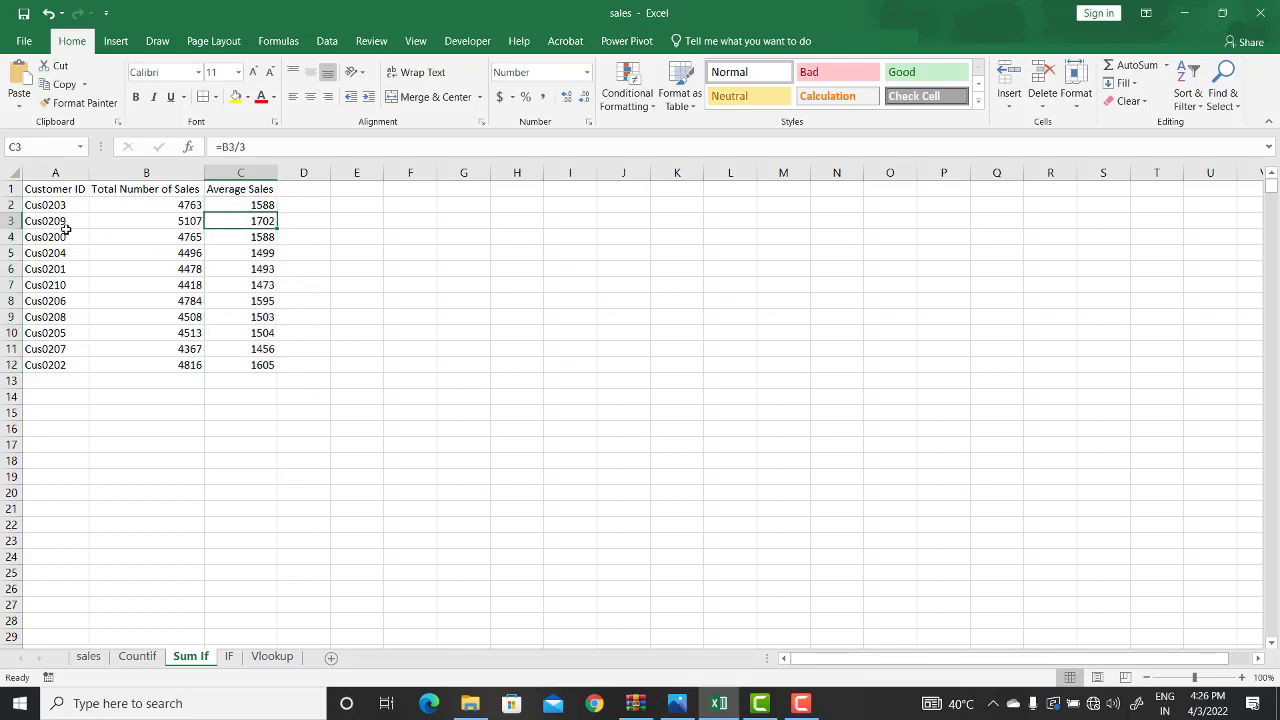
Check the column headings on the IF sheet, and add the heading "Target Achieved" in D1 of the Sum If sheet.
{"action": "left_click", "coordinate": [311, 191]}
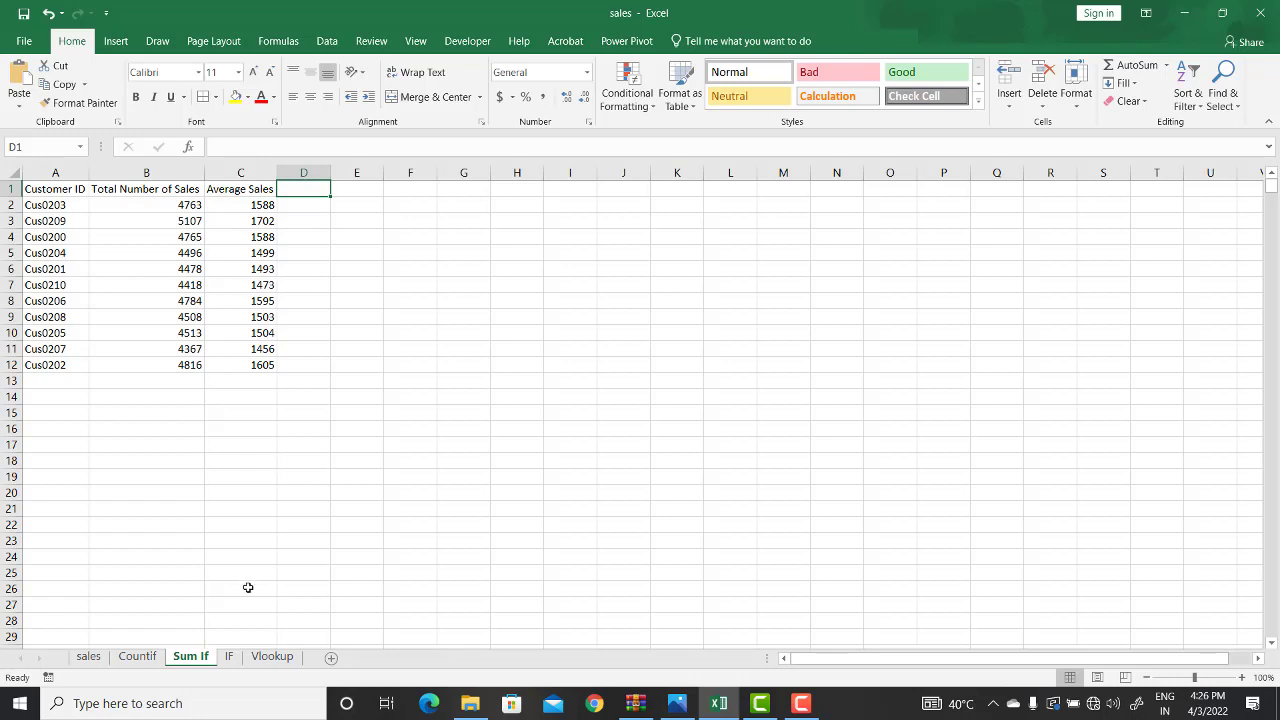
{"action": "left_click", "coordinate": [229, 657]}
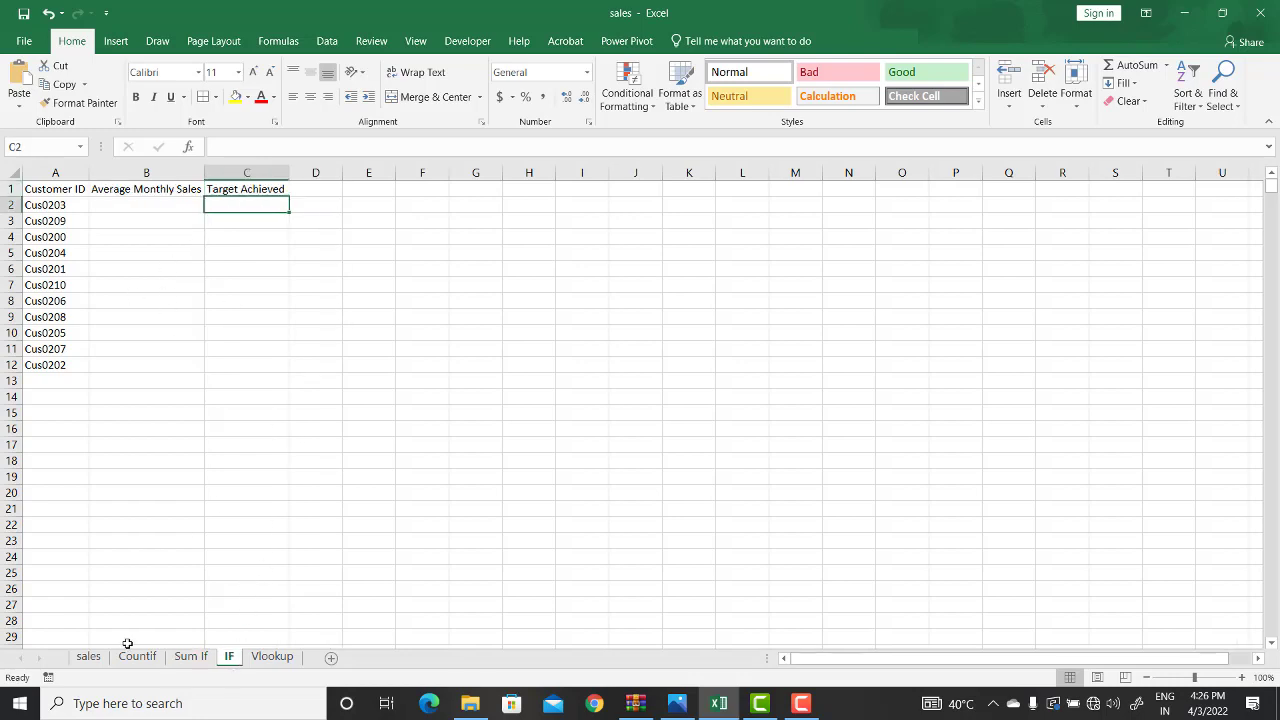
{"action": "left_click", "coordinate": [199, 660]}
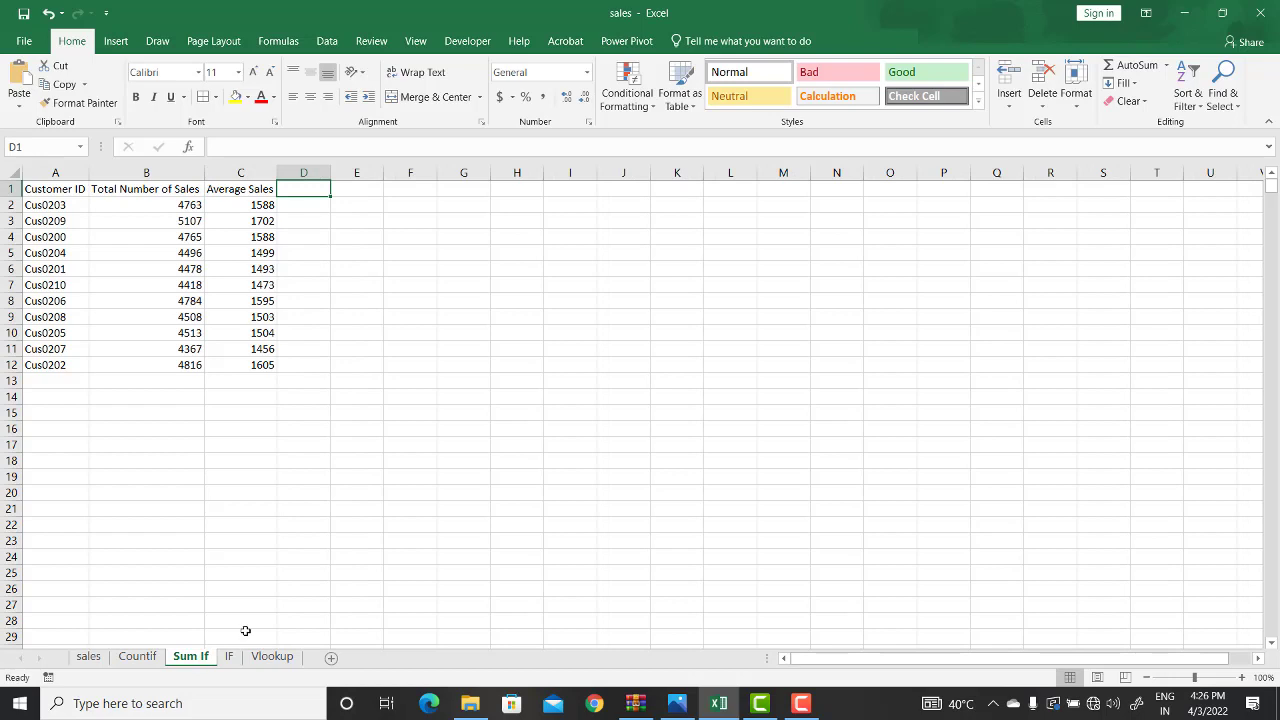
{"action": "type", "text": "Target"}
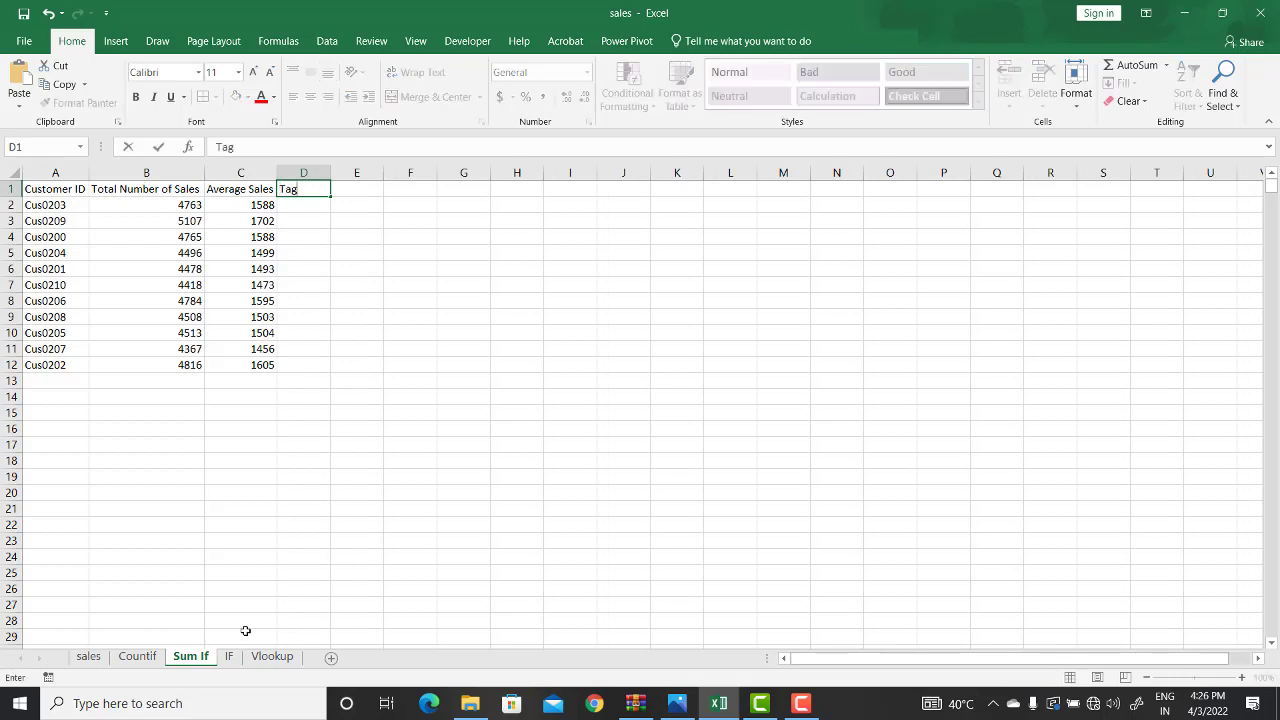
{"action": "type", "text": " Achived"}
{"action": "key", "text": "BackSpace"}
{"action": "key", "text": "BackSpace"}
{"action": "key", "text": "BackSpace"}
{"action": "type", "text": "eved"}
{"action": "key", "text": "Return"}
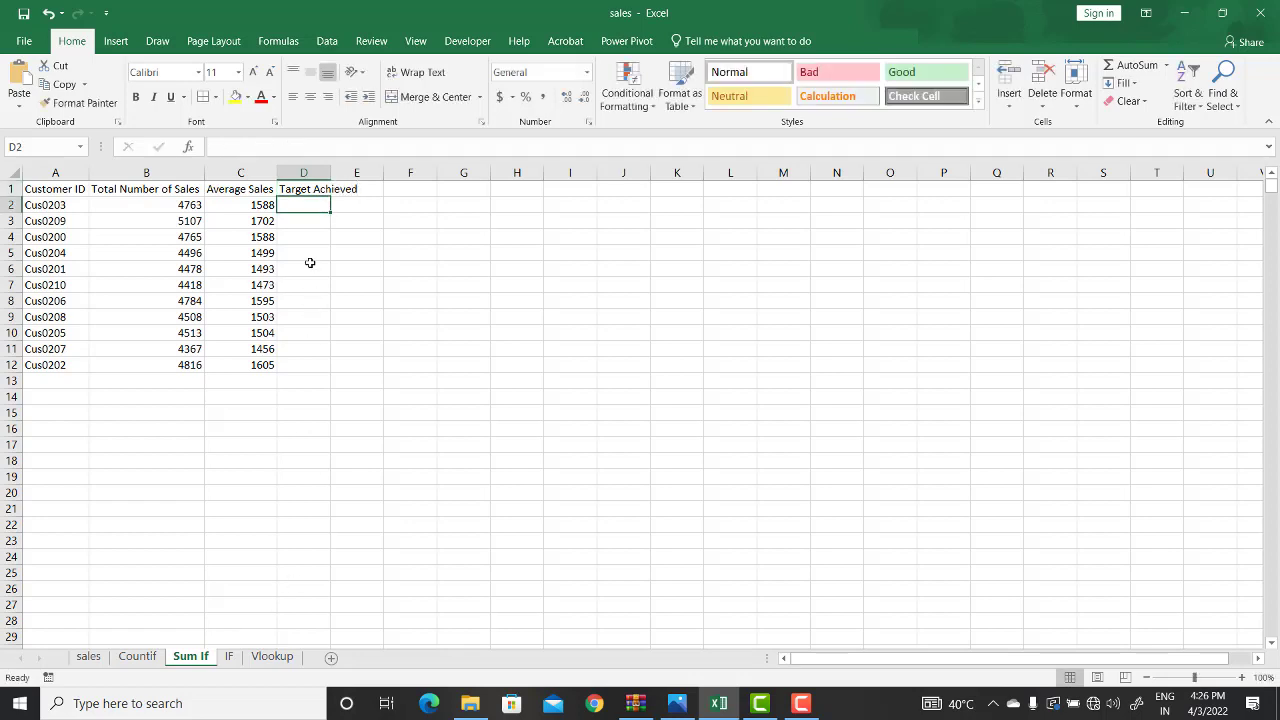
{"action": "left_click", "coordinate": [304, 172]}
{"action": "left_click_drag", "start_coordinate": [330, 172], "coordinate": [332, 174]}
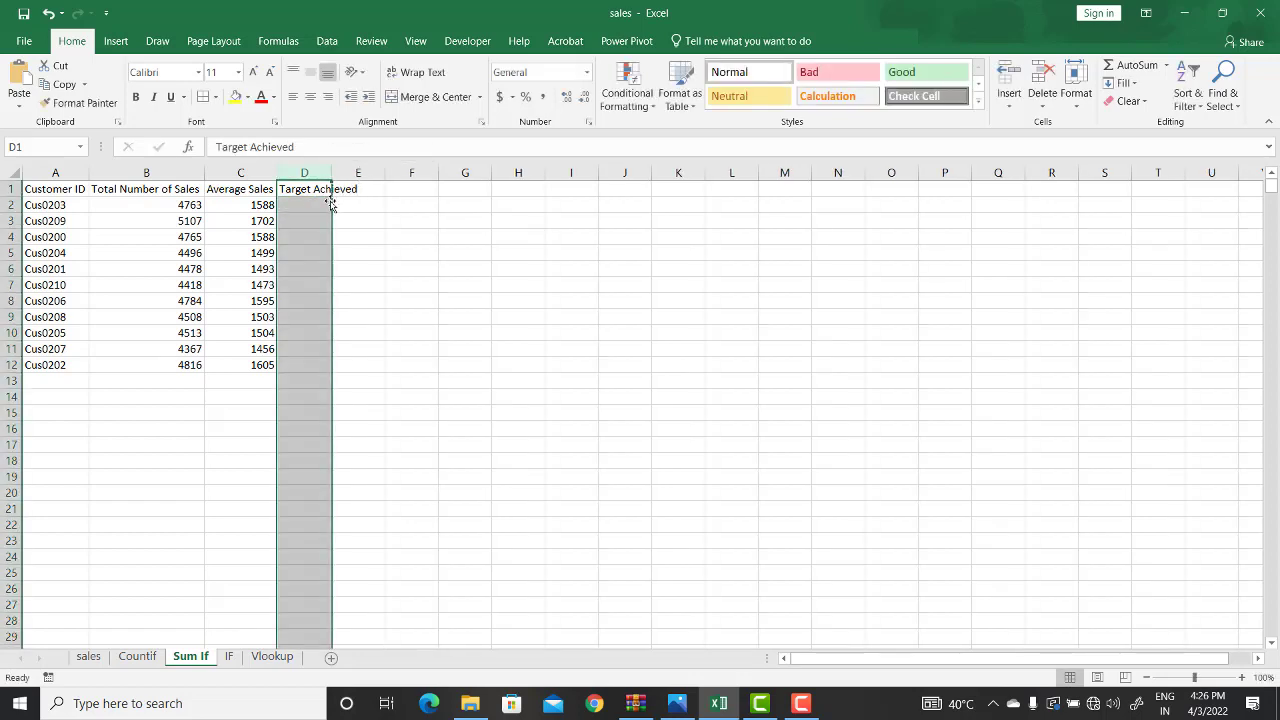
Start an IF formula in D2 with the logical test C2>1500.
{"action": "left_click", "coordinate": [324, 204]}
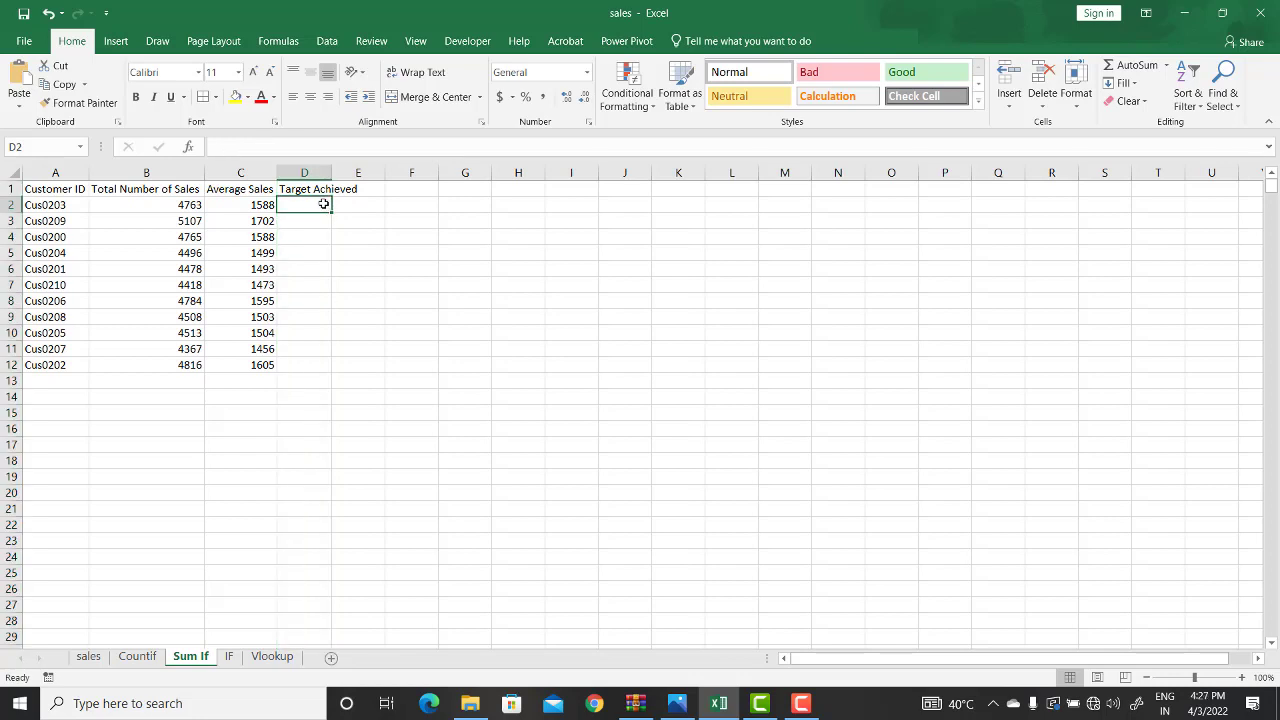
{"action": "type", "text": "="}
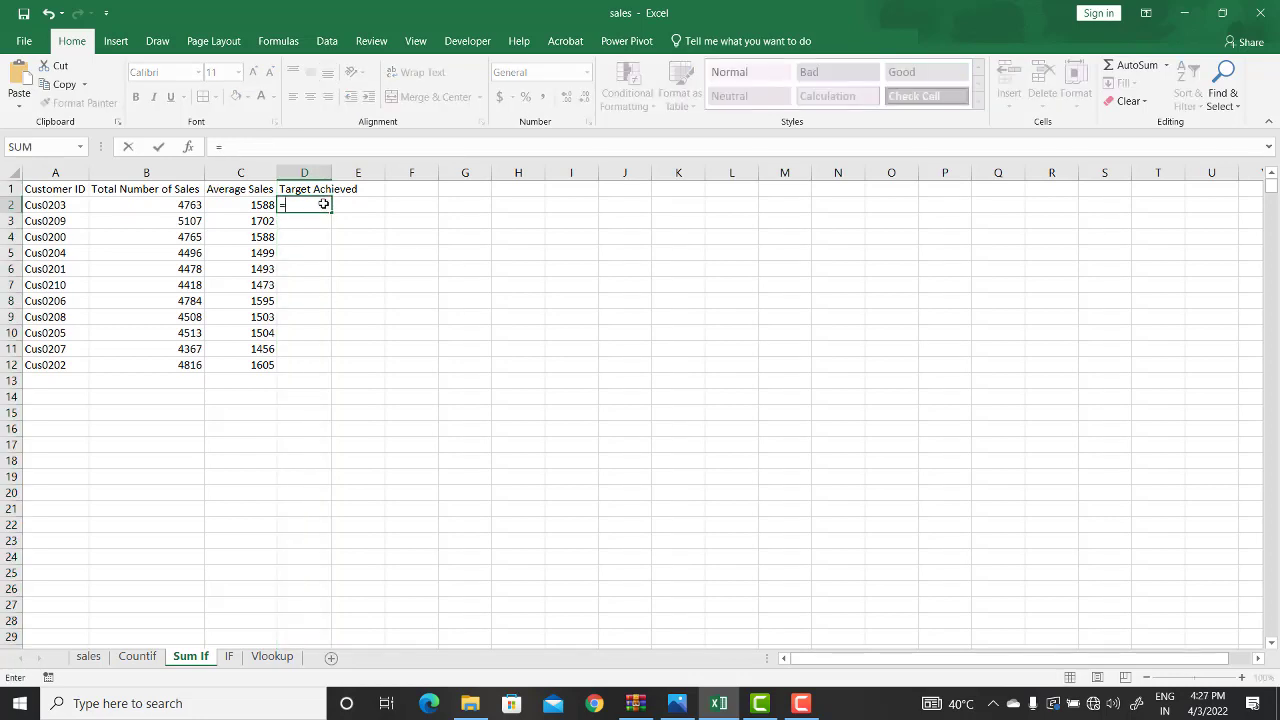
{"action": "type", "text": "if"}
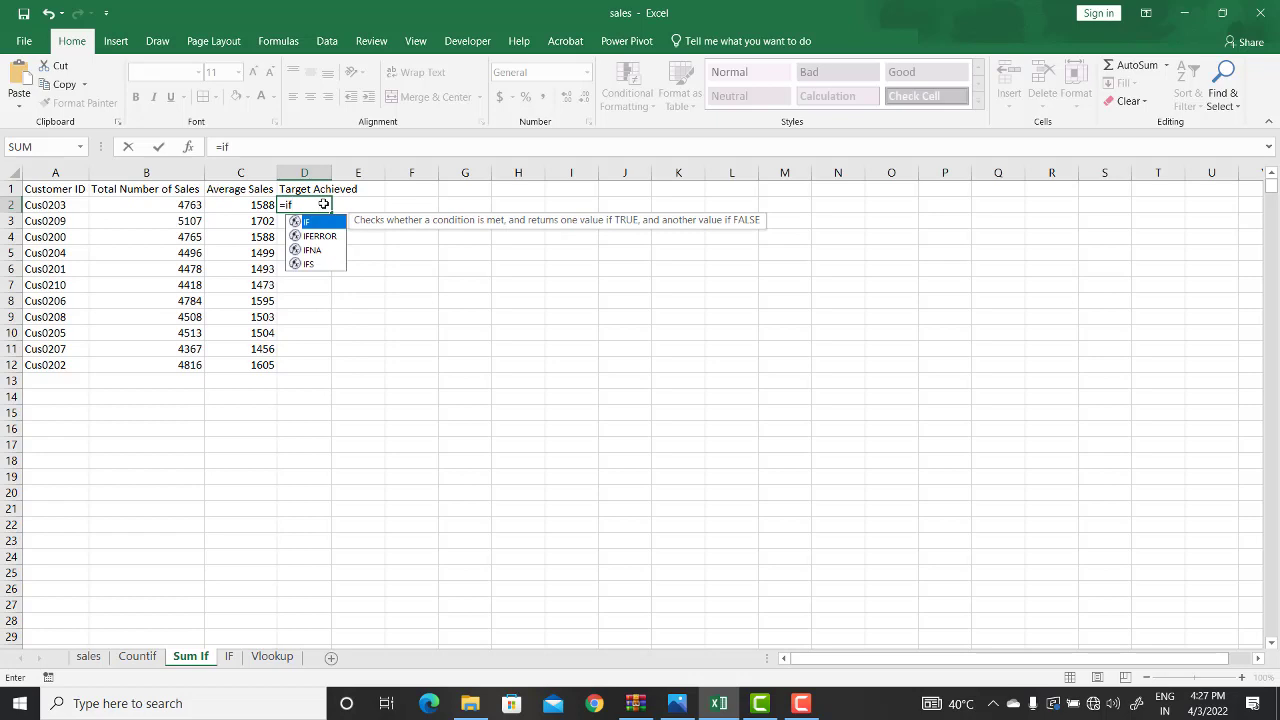
{"action": "type", "text": "("}
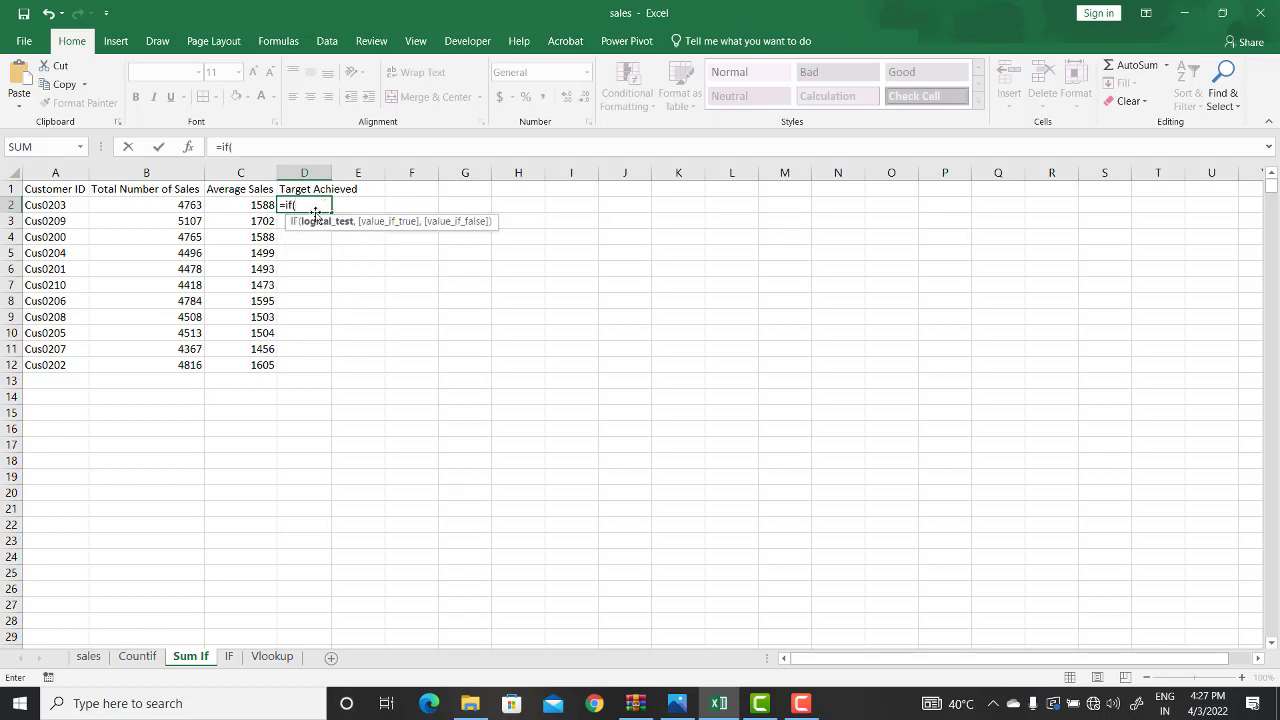
{"action": "left_click", "coordinate": [248, 206]}
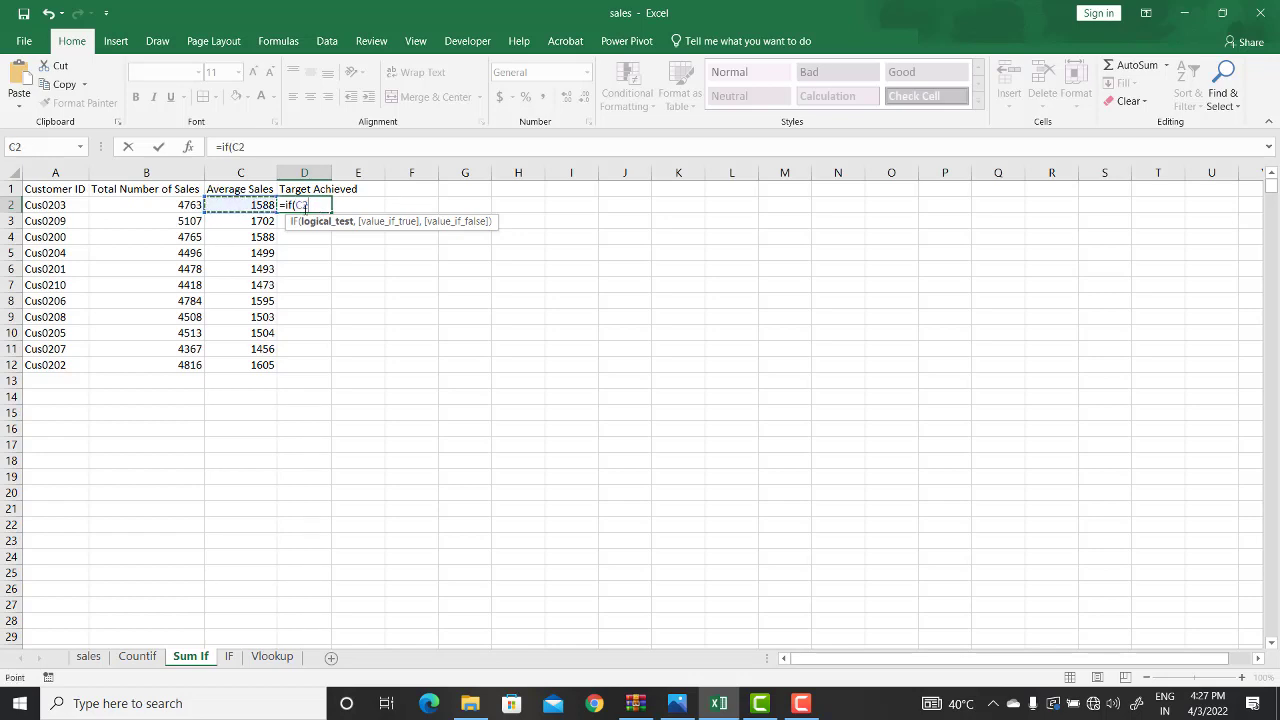
{"action": "type", "text": ">1500,"}
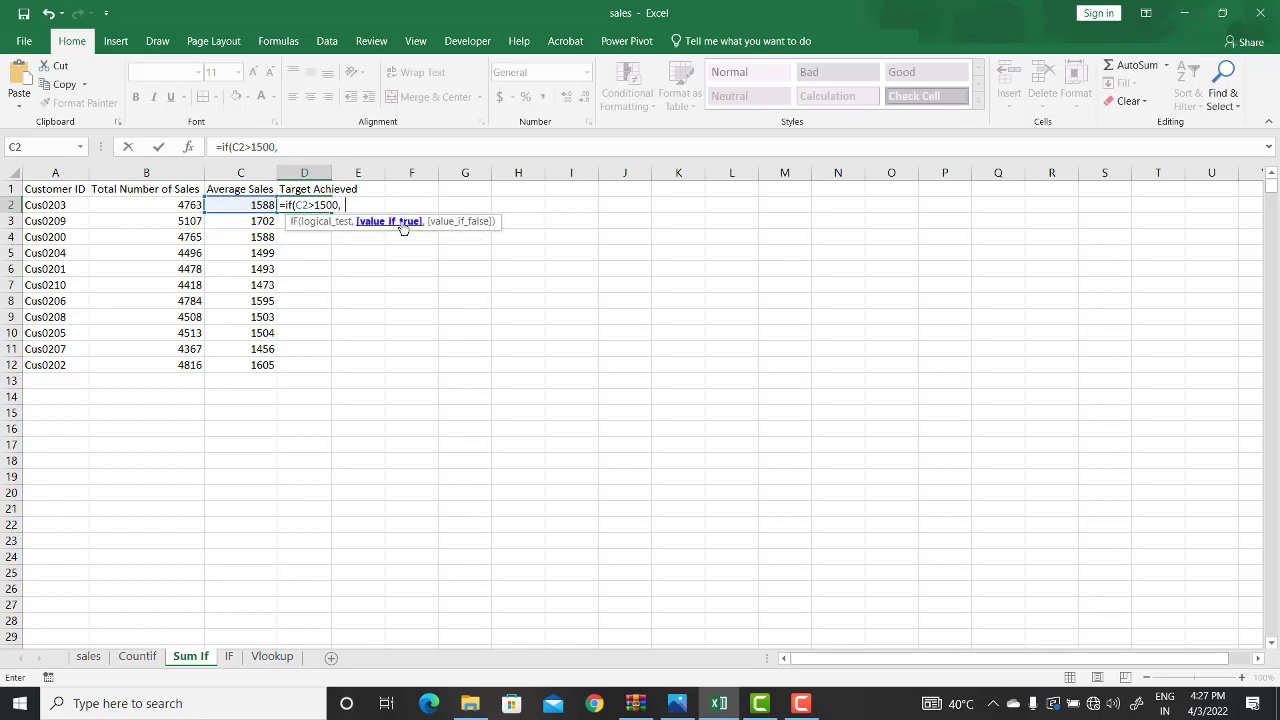
Complete the IF formula in D2 with "Target Achieved" if true and "Behind Target" if false, and enter it.
{"action": "type", "text": "\"Target"}
{"action": "type", "text": " Ac"}
{"action": "key", "text": "BackSpace"}
{"action": "type", "text": "Achieved\","}
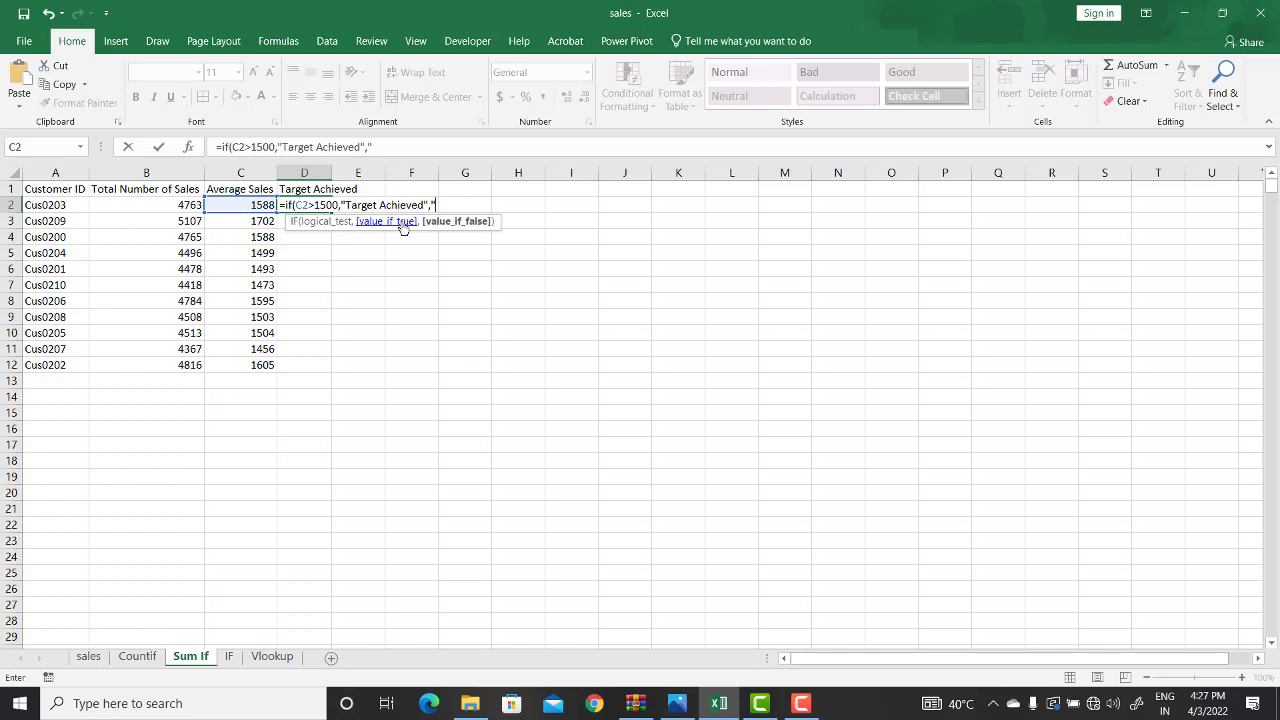
{"action": "type", "text": "\"Behing"}
{"action": "key", "text": "BackSpace"}
{"action": "type", "text": "d Targetr"}
{"action": "key", "text": "BackSpace"}
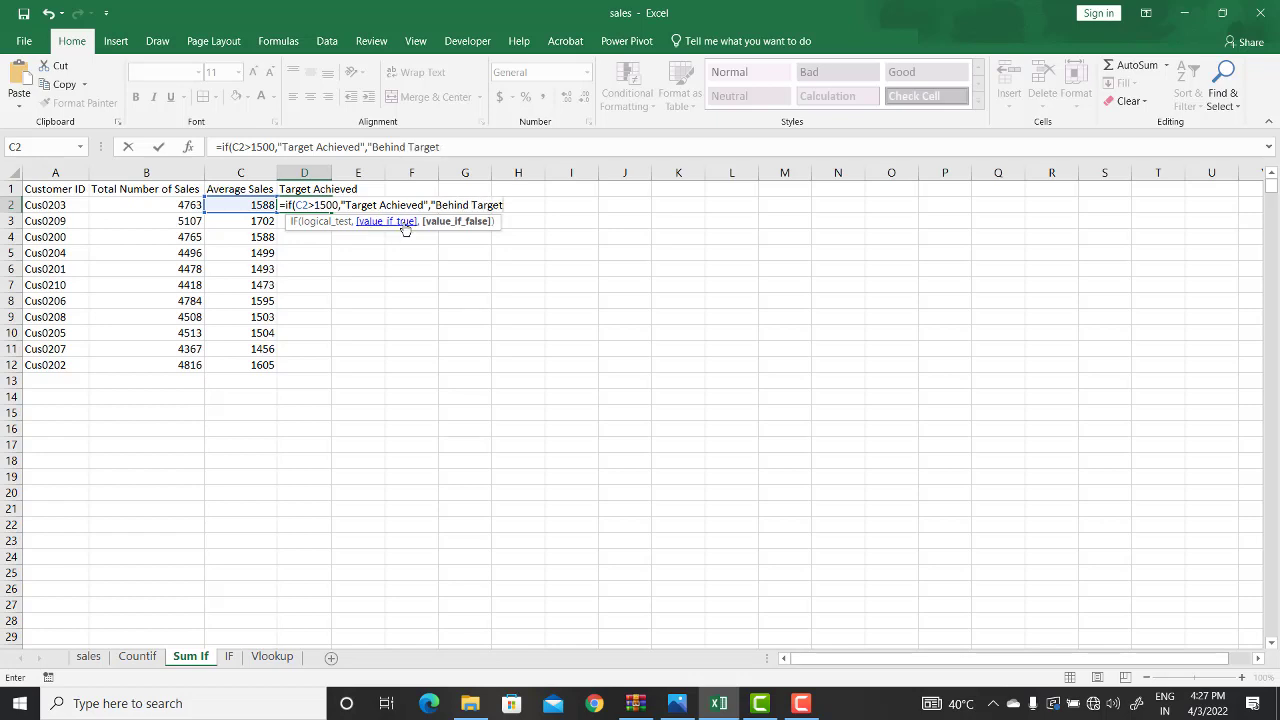
{"action": "type", "text": ")"}
{"action": "key", "text": "Return"}
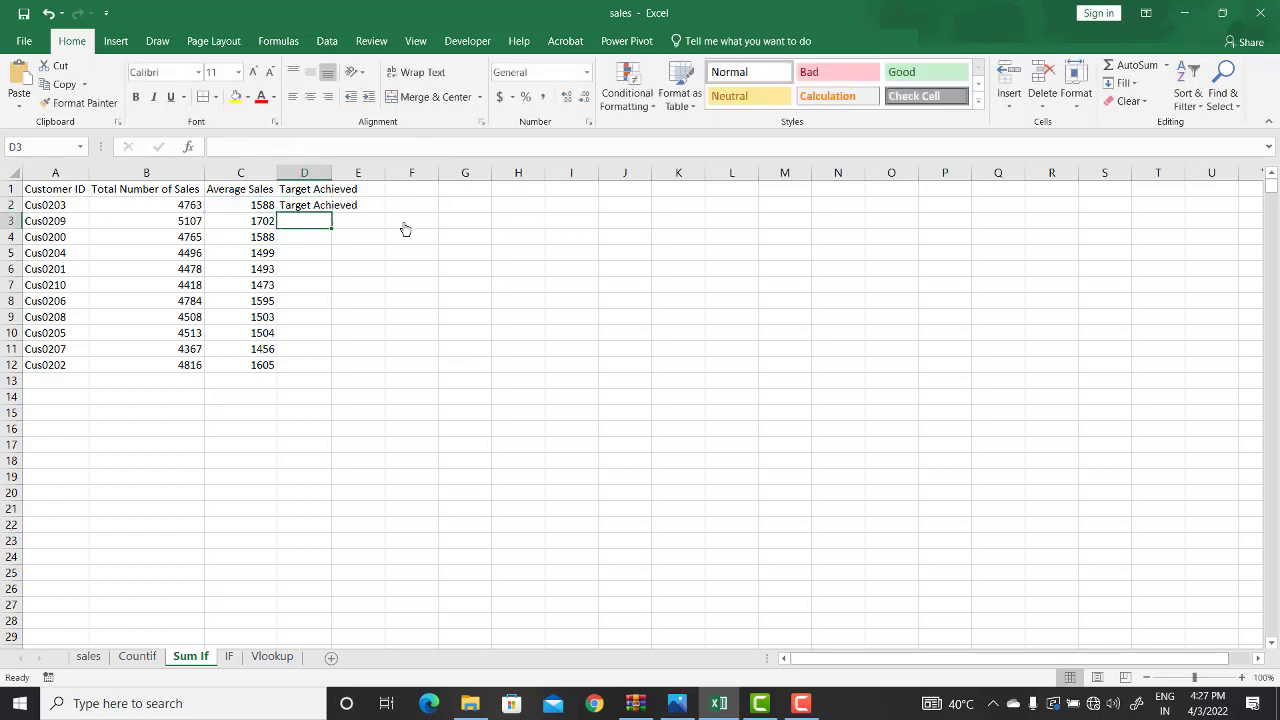
Autofit column D, fill the D2 IF formula down to D12, and check the copied formula in D6.
{"action": "left_click", "coordinate": [300, 173]}
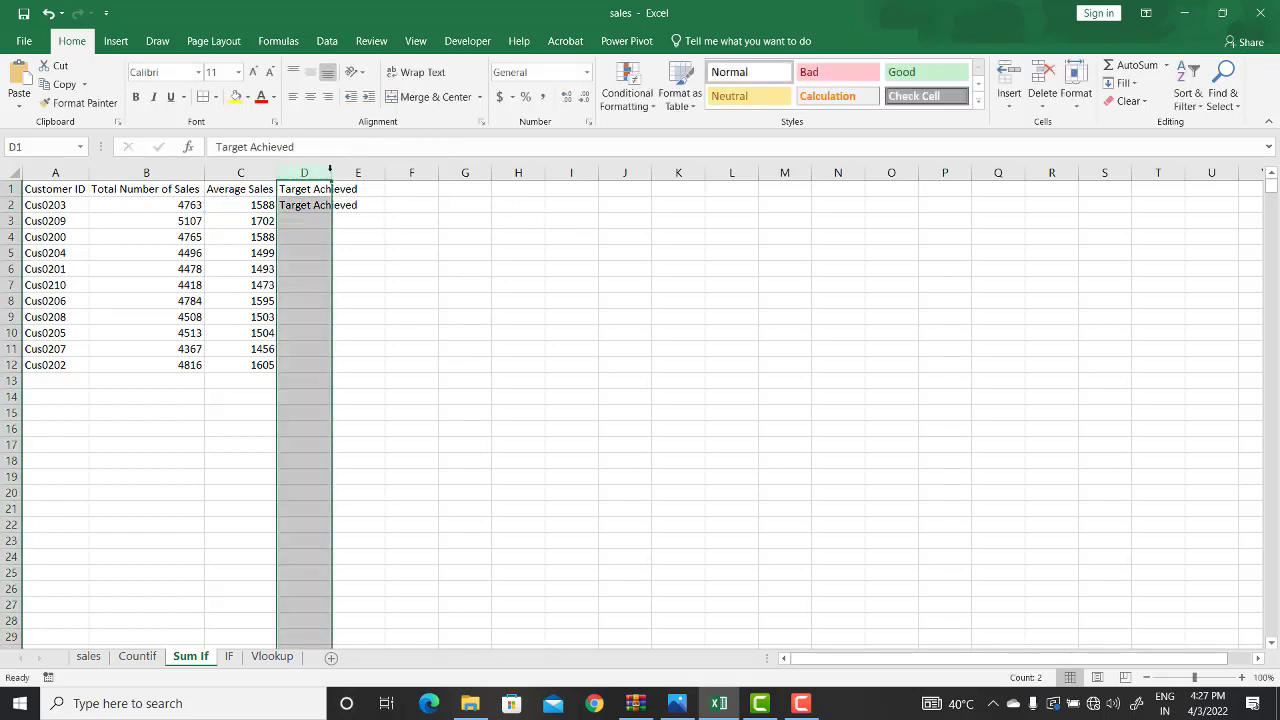
{"action": "double_click", "coordinate": [334, 168]}
{"action": "left_click", "coordinate": [262, 205]}
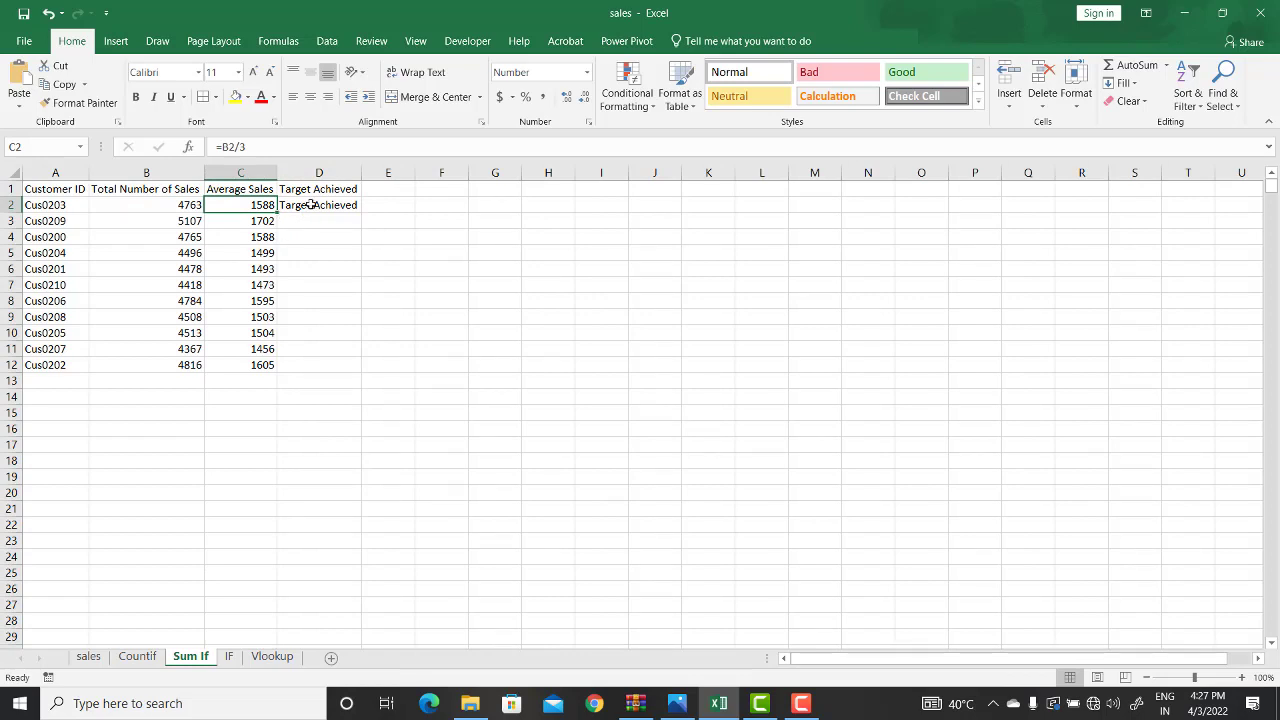
{"action": "left_click", "coordinate": [306, 206]}
{"action": "left_click_drag", "start_coordinate": [363, 213], "coordinate": [355, 366]}
{"action": "left_click", "coordinate": [458, 318]}
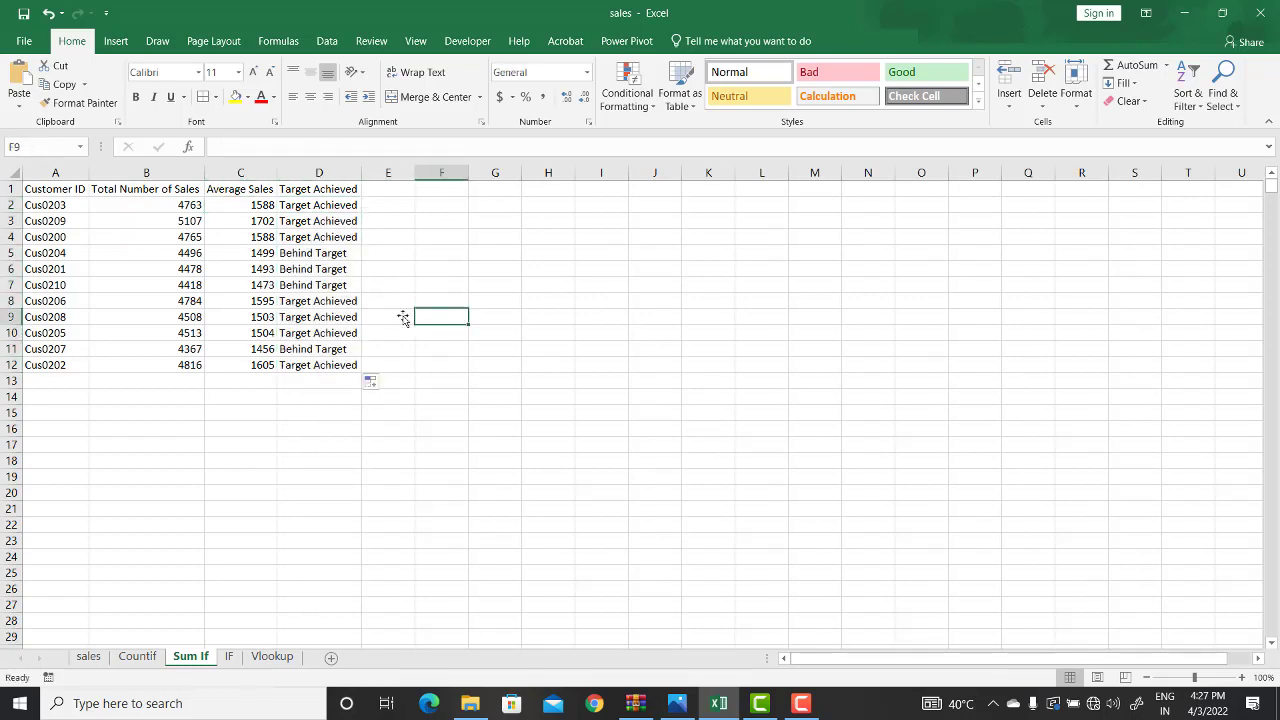
{"action": "left_click", "coordinate": [305, 272]}
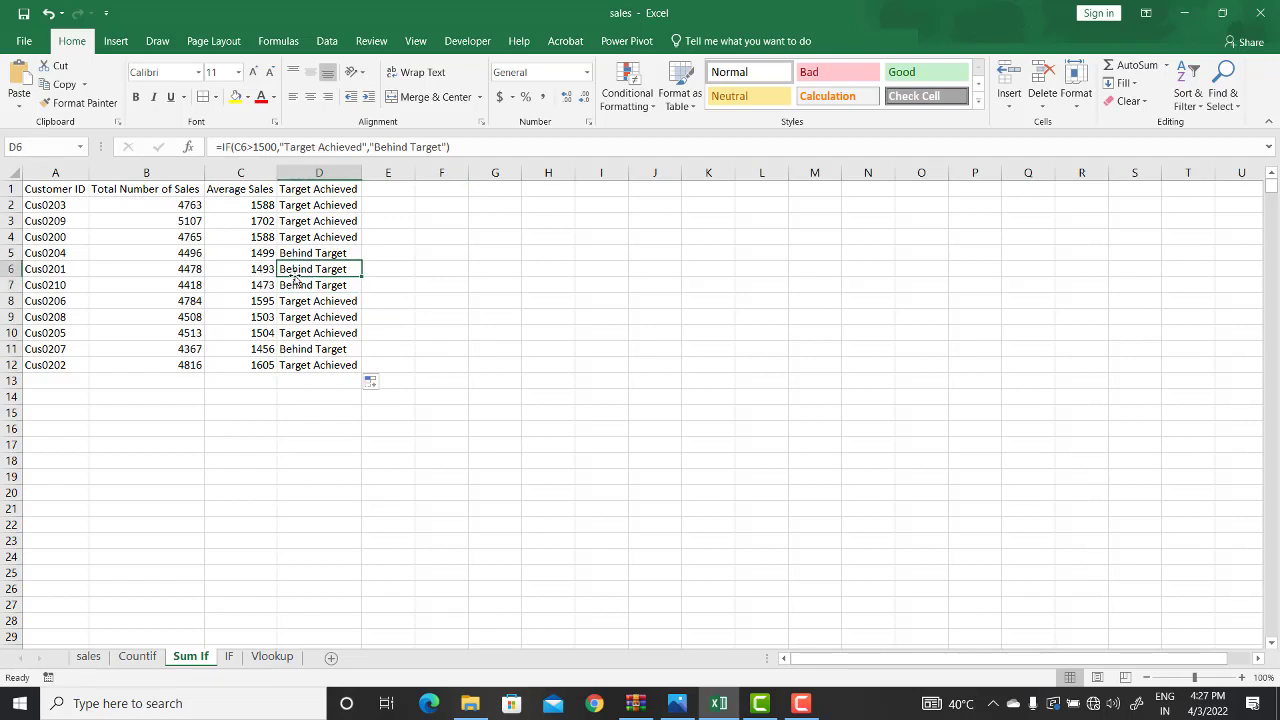
Check the copied IF formulas in D6 and D7 against their average sales values.
{"action": "left_click", "coordinate": [294, 283]}
{"action": "left_click", "coordinate": [266, 270]}
{"action": "left_click", "coordinate": [283, 270]}
{"action": "left_click", "coordinate": [281, 285]}
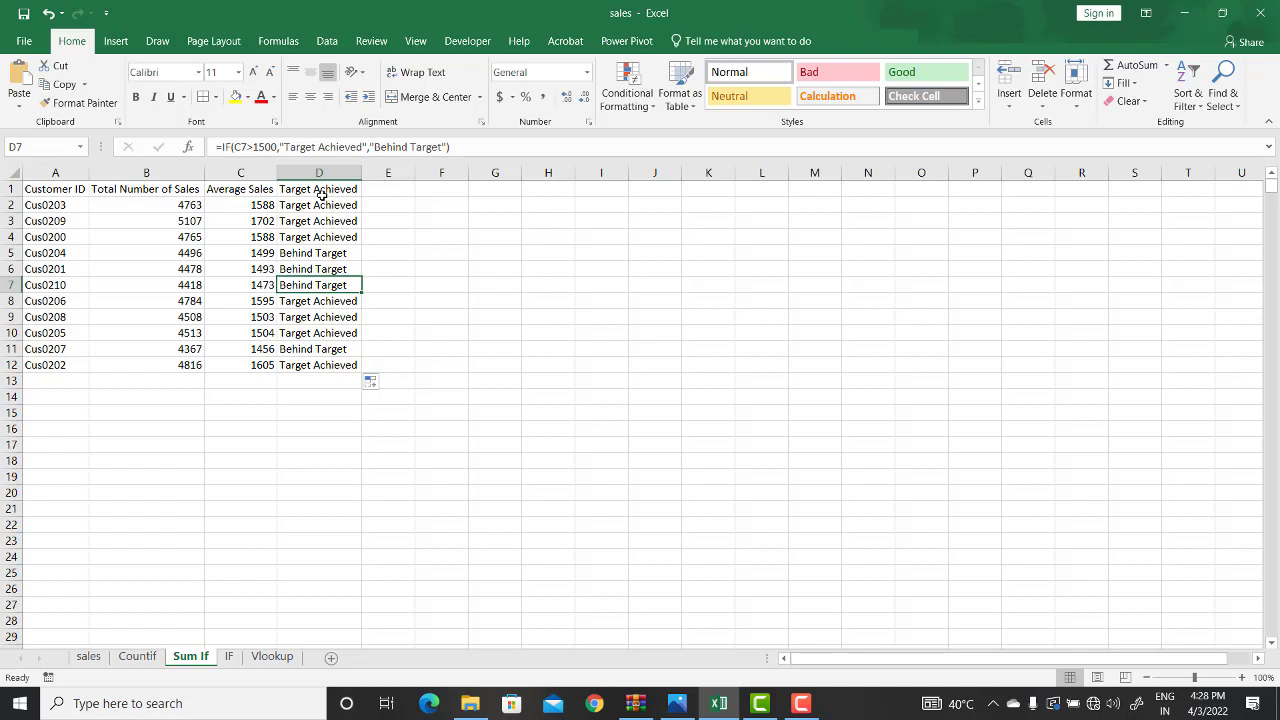
{"action": "left_click", "coordinate": [385, 191]}
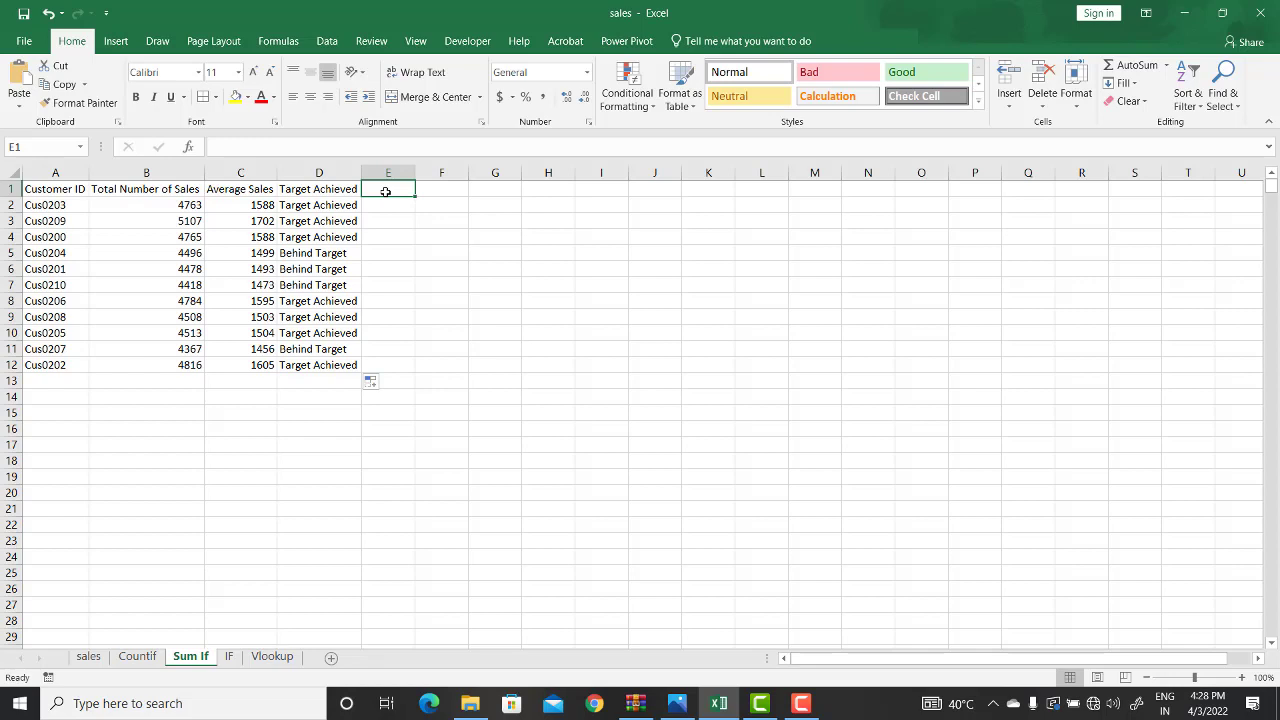
{"action": "type", "text": "No"}
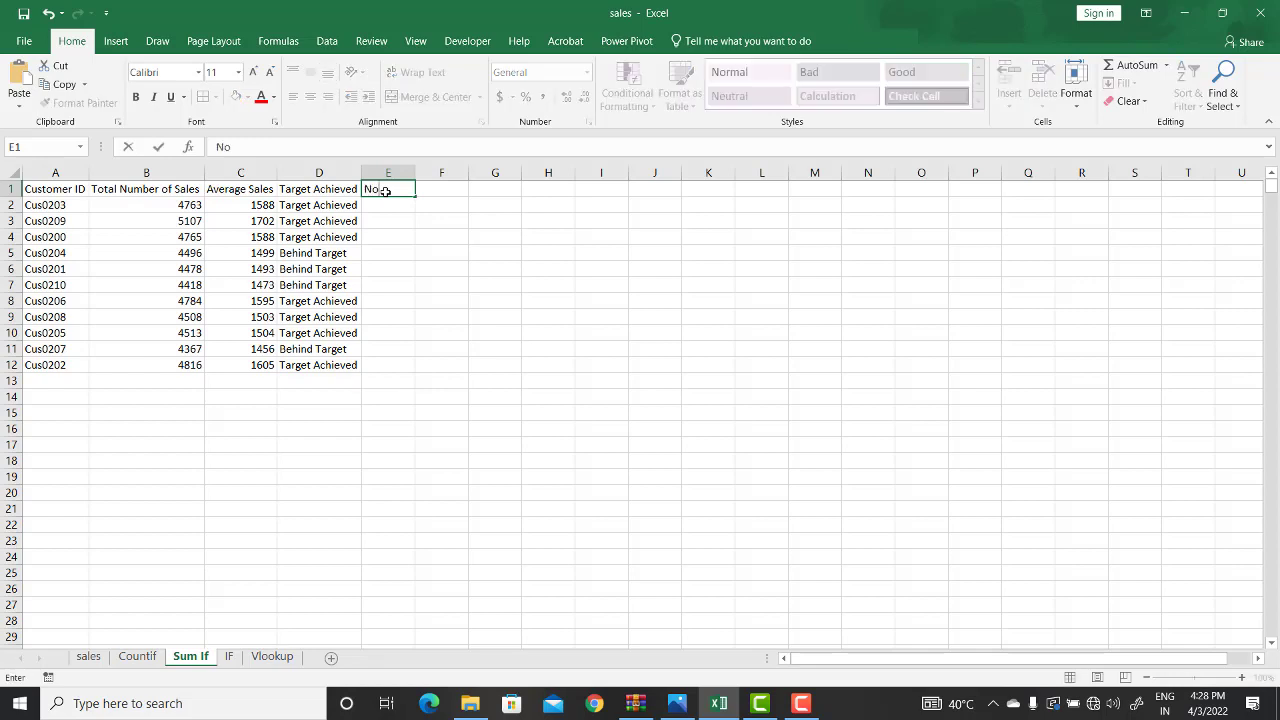
{"action": "key", "text": "BackSpace"}
{"action": "key", "text": "BackSpace"}
Enter the heading "Targets Not Achieved" in G1 and autofit column G.
{"action": "left_click", "coordinate": [510, 193]}
{"action": "type", "text": "Total No"}
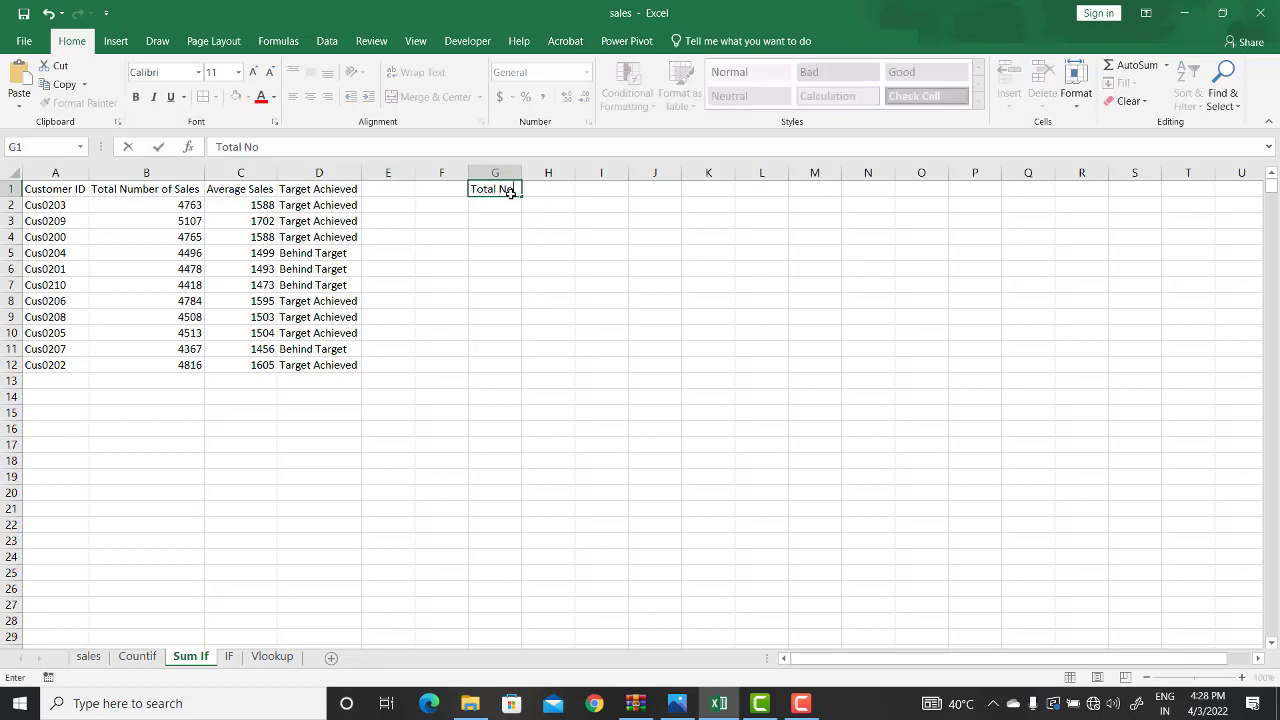
{"action": "type", "text": "umber of"}
{"action": "key", "text": "BackSpace"}
{"action": "key", "text": "BackSpace"}
{"action": "key", "text": "BackSpace"}
{"action": "key", "text": "BackSpace"}
{"action": "key", "text": "BackSpace"}
{"action": "key", "text": "BackSpace"}
{"action": "key", "text": "BackSpace"}
{"action": "key", "text": "BackSpace"}
{"action": "key", "text": "BackSpace"}
{"action": "key", "text": "BackSpace"}
{"action": "key", "text": "BackSpace"}
{"action": "key", "text": "BackSpace"}
{"action": "key", "text": "BackSpace"}
{"action": "key", "text": "BackSpace"}
{"action": "key", "text": "BackSpace"}
{"action": "type", "text": "Trag"}
{"action": "key", "text": "BackSpace"}
{"action": "key", "text": "BackSpace"}
{"action": "key", "text": "BackSpace"}
{"action": "type", "text": "argest"}
{"action": "key", "text": "BackSpace"}
{"action": "key", "text": "BackSpace"}
{"action": "type", "text": "tss"}
{"action": "key", "text": "BackSpace"}
{"action": "type", "text": "Not Achieved"}
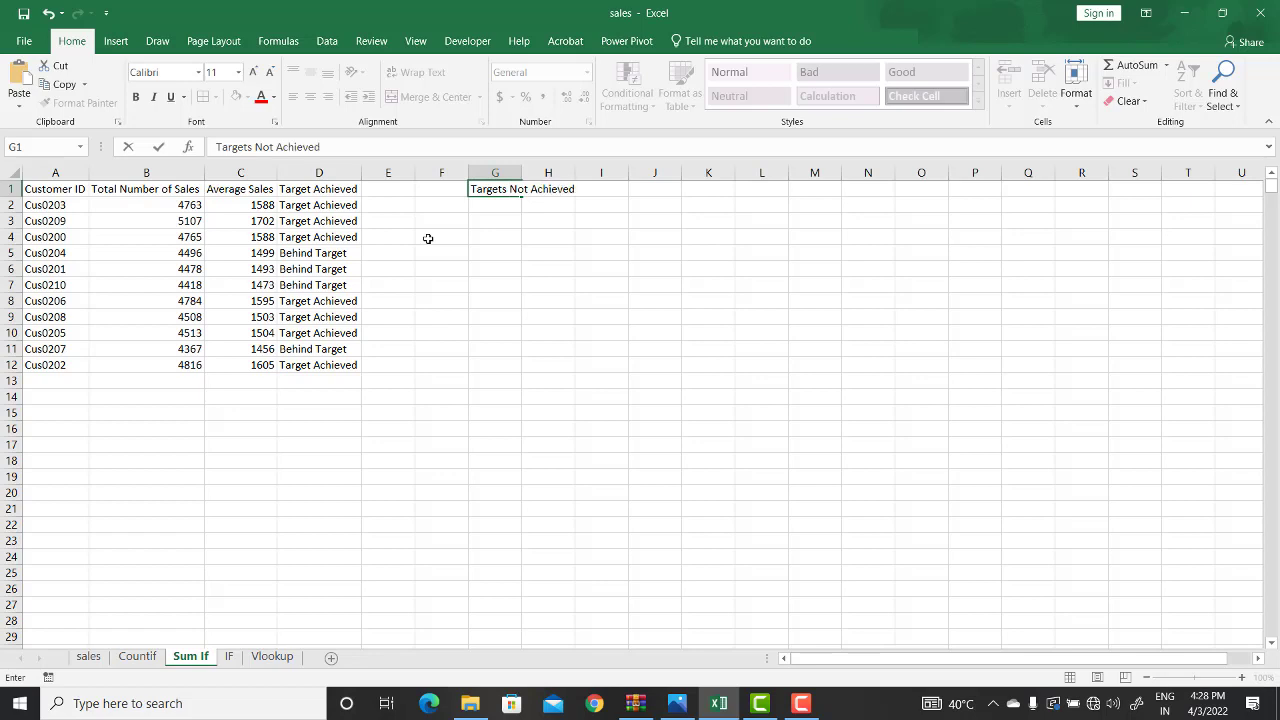
{"action": "left_click", "coordinate": [495, 173]}
{"action": "double_click", "coordinate": [522, 173]}
Start a COUNTIF formula in G2 with the whole of column D as its range.
{"action": "left_click", "coordinate": [517, 204]}
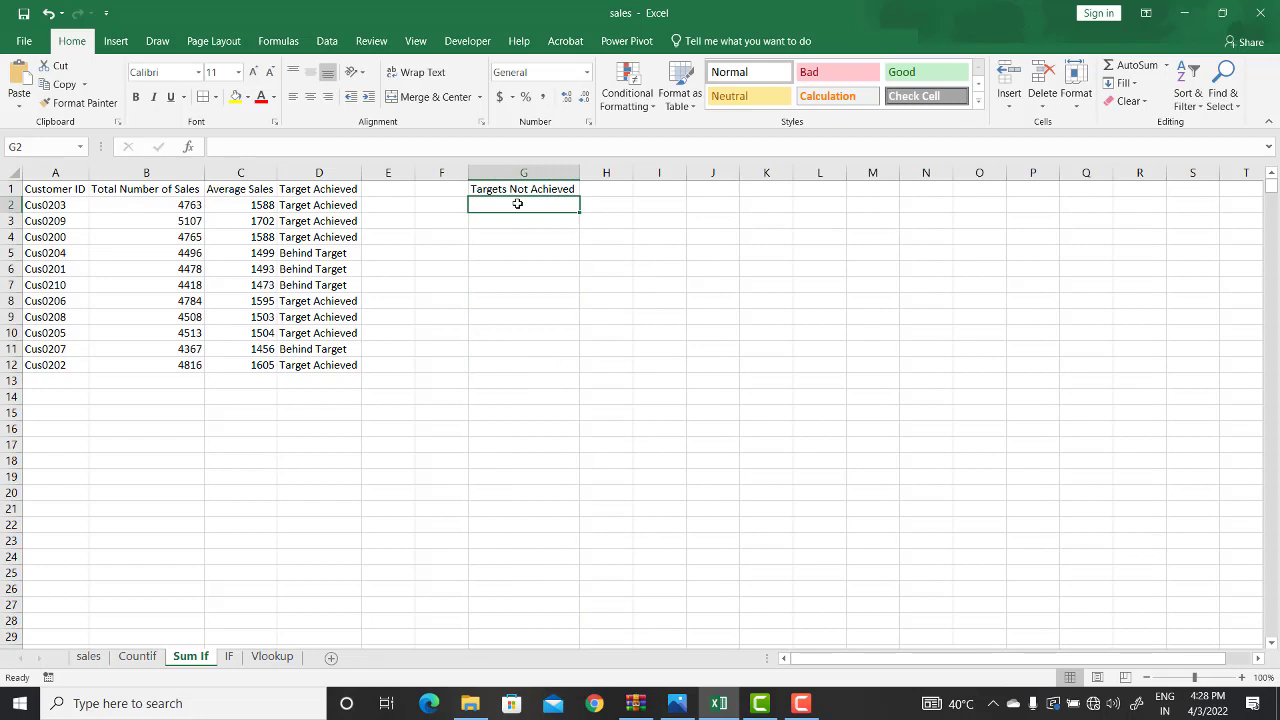
{"action": "type", "text": "=cou"}
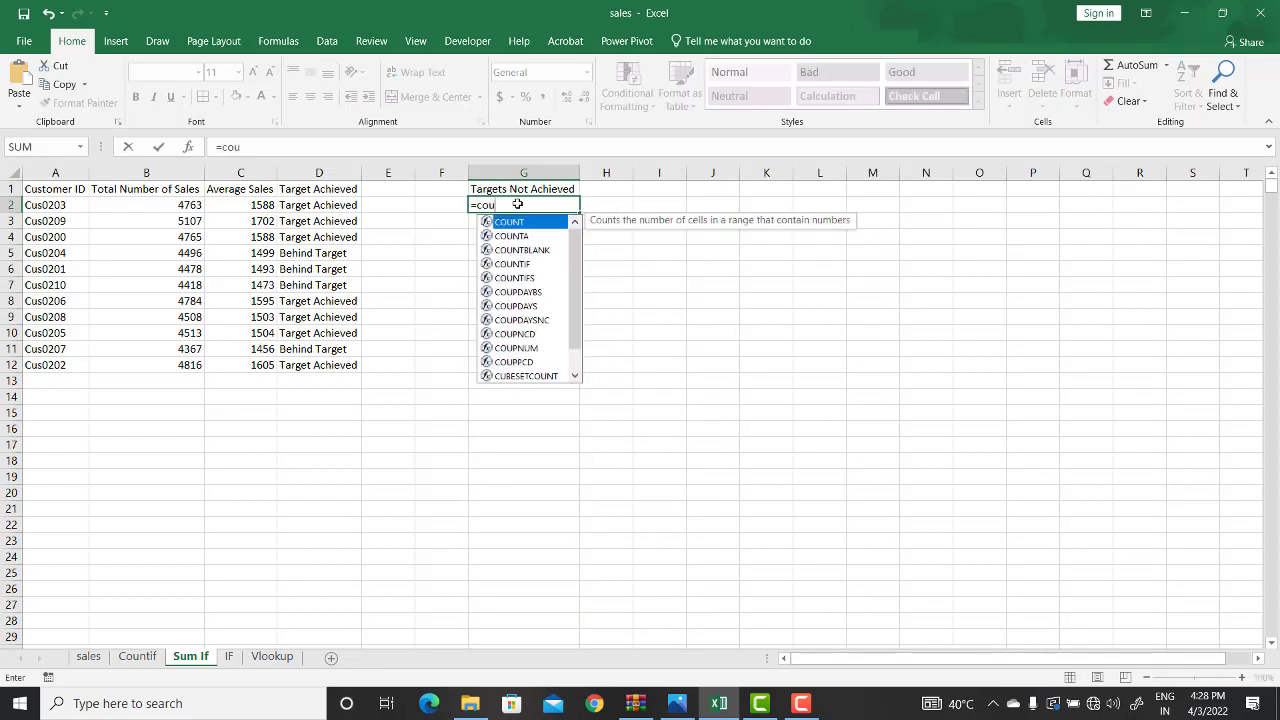
{"action": "type", "text": "ntif("}
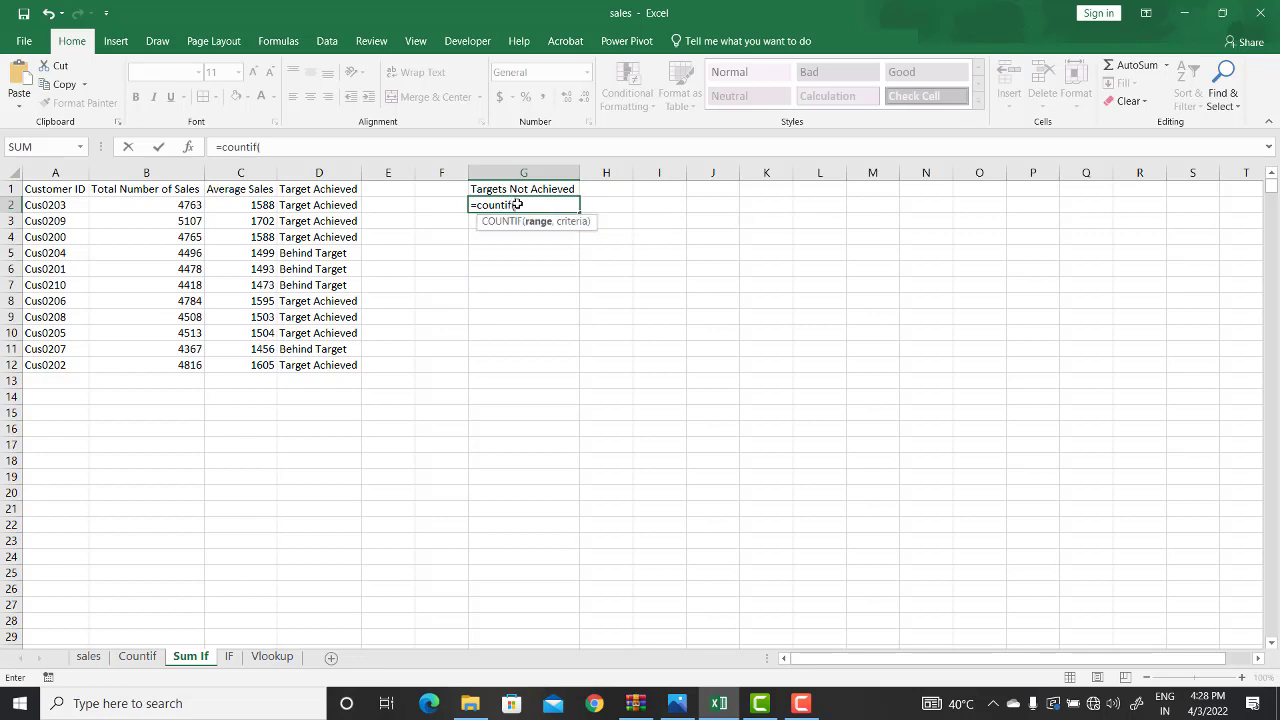
{"action": "left_click", "coordinate": [317, 173]}
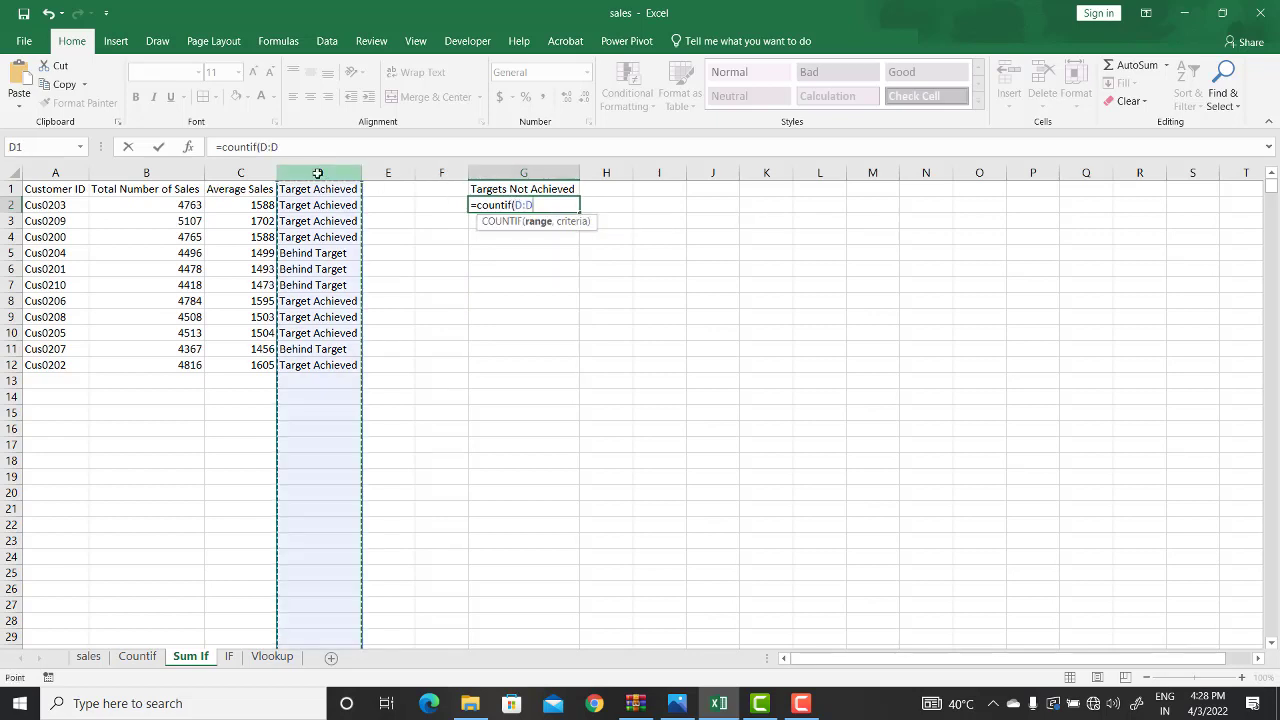
{"action": "type", "text": ","}
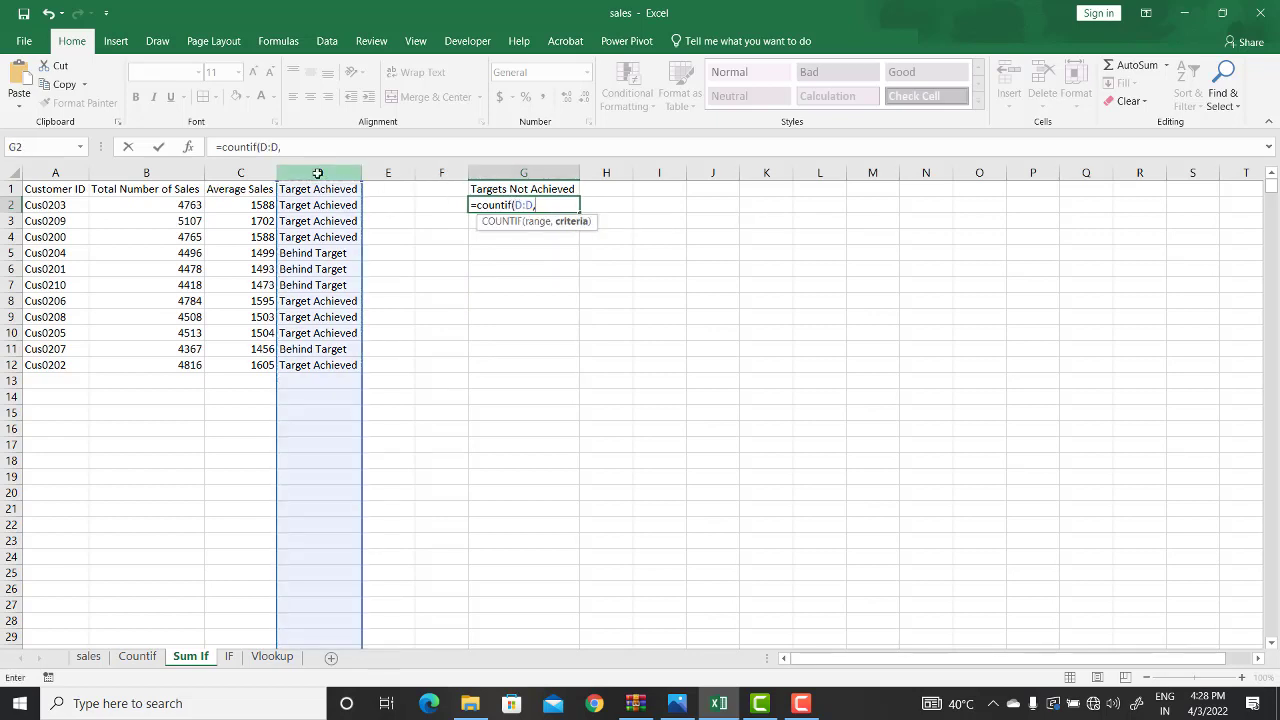
Complete the COUNTIF formula in G2 with the criterion "Behind Target" and enter it.
{"action": "type", "text": "\""}
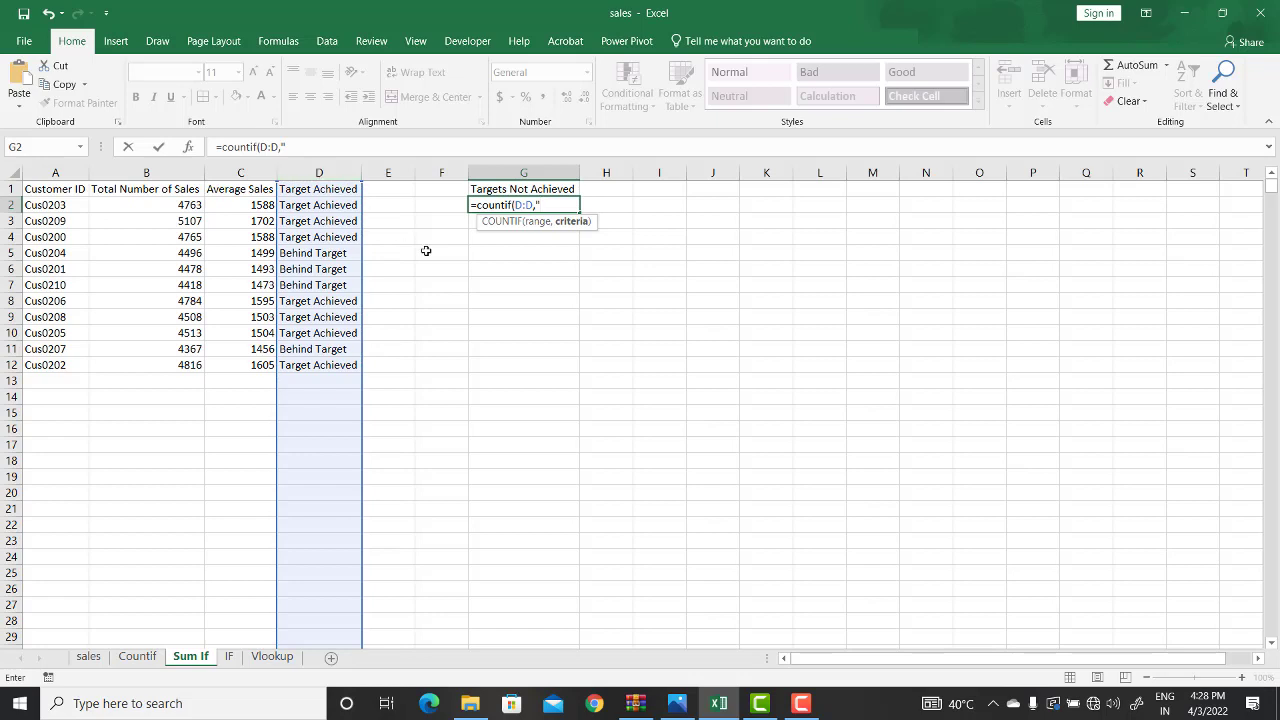
{"action": "type", "text": "Be"}
{"action": "key", "text": "BackSpace"}
{"action": "type", "text": "d target"}
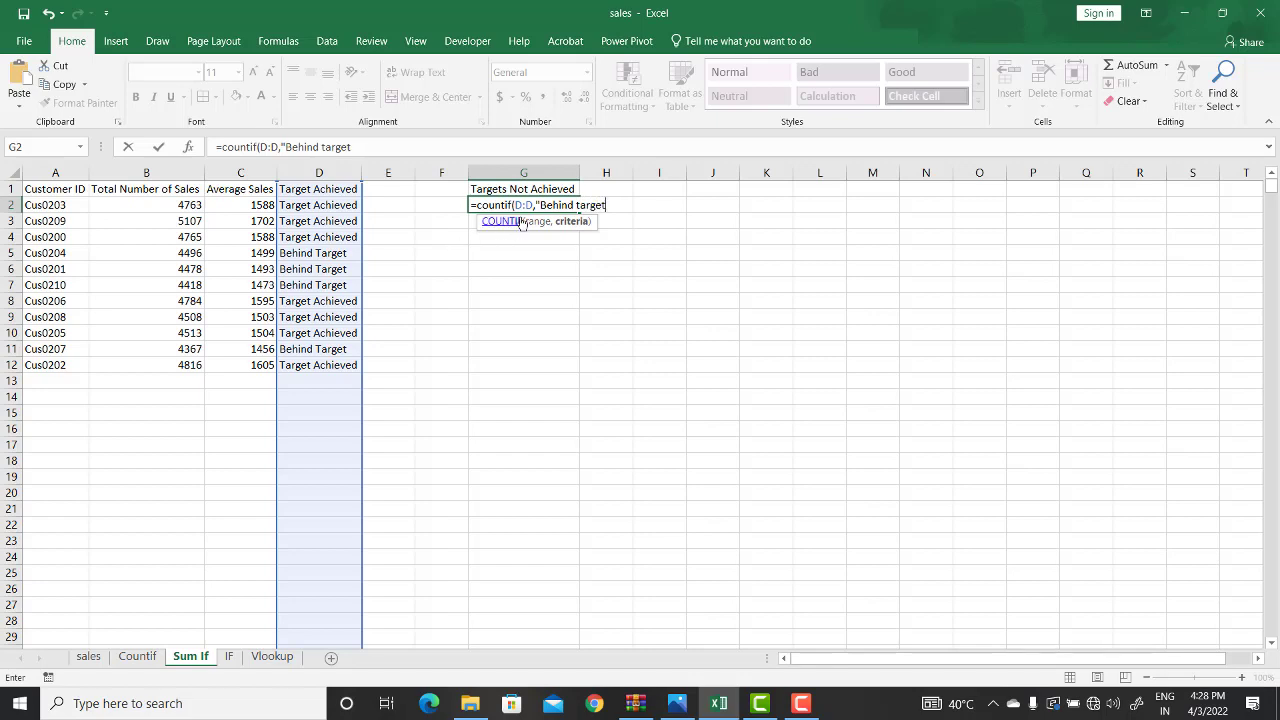
{"action": "left_click", "coordinate": [578, 204]}
{"action": "key", "text": "BackSpace"}
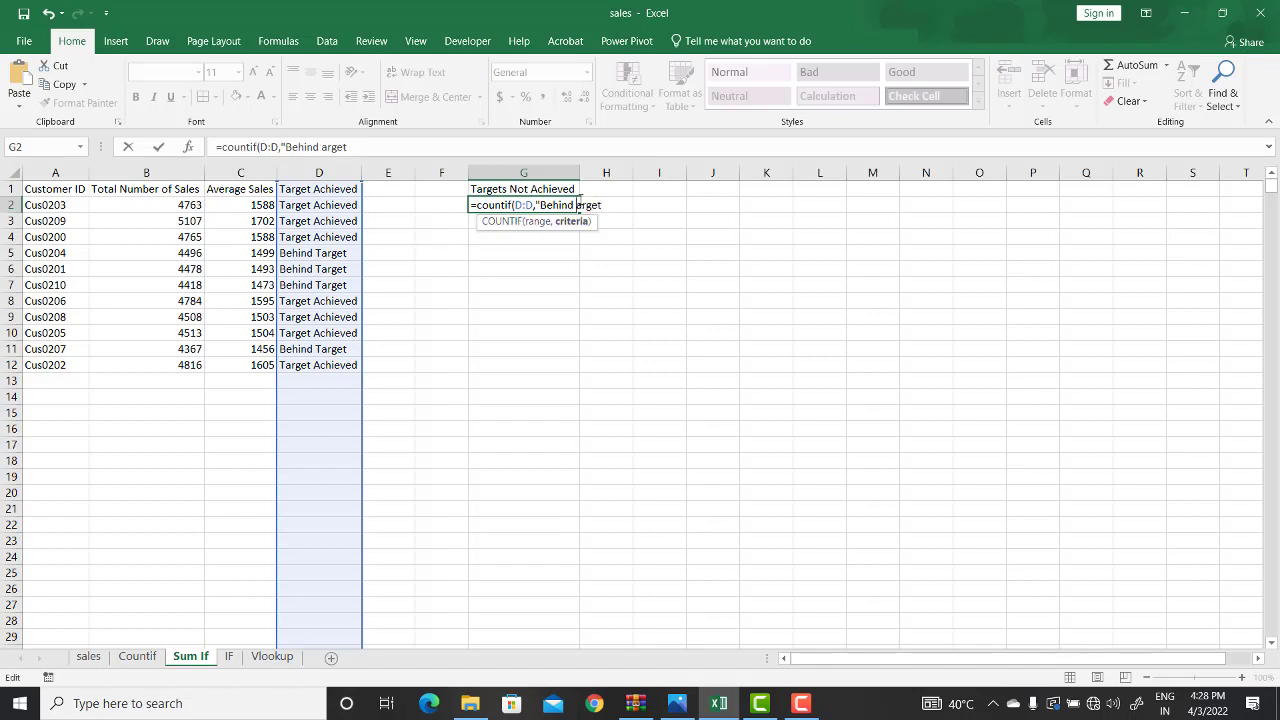
{"action": "type", "text": "T"}
{"action": "type", "text": ")"}
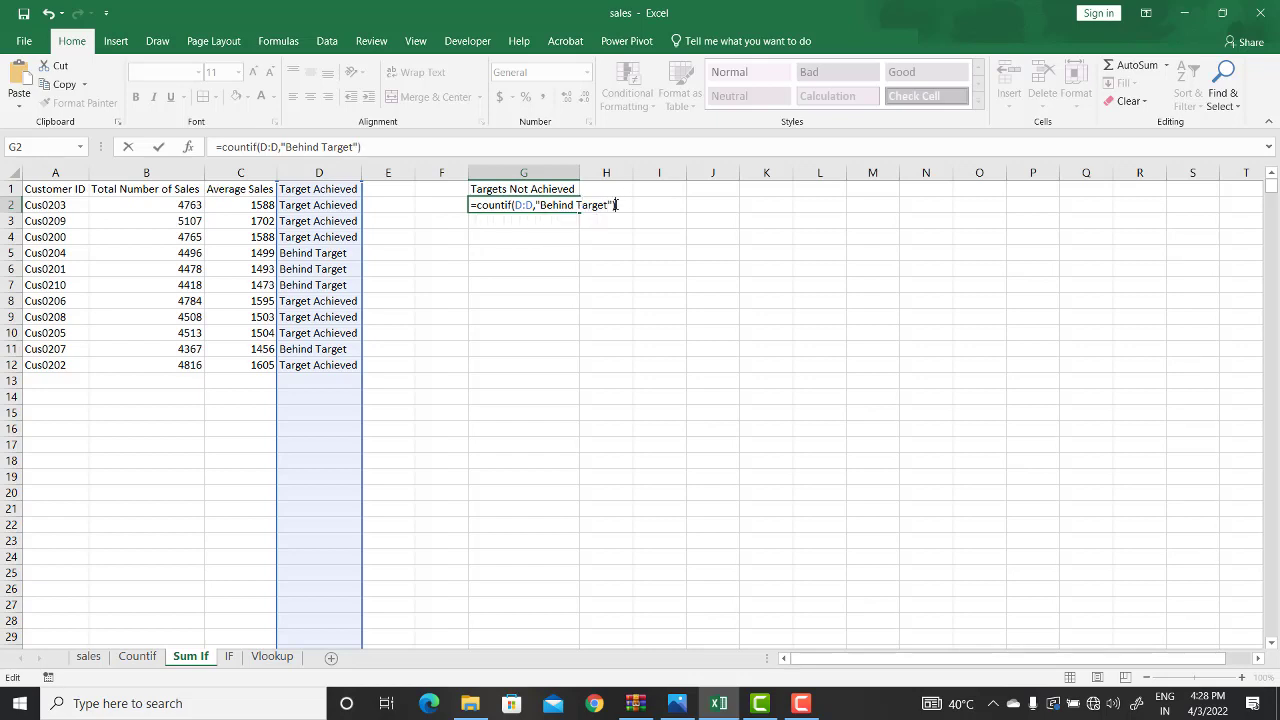
{"action": "key", "text": "Return"}
Compare the COUNTIF result in G2 with the "Behind Target" labels in column D and the customer list in column A.
{"action": "left_click", "coordinate": [519, 206]}
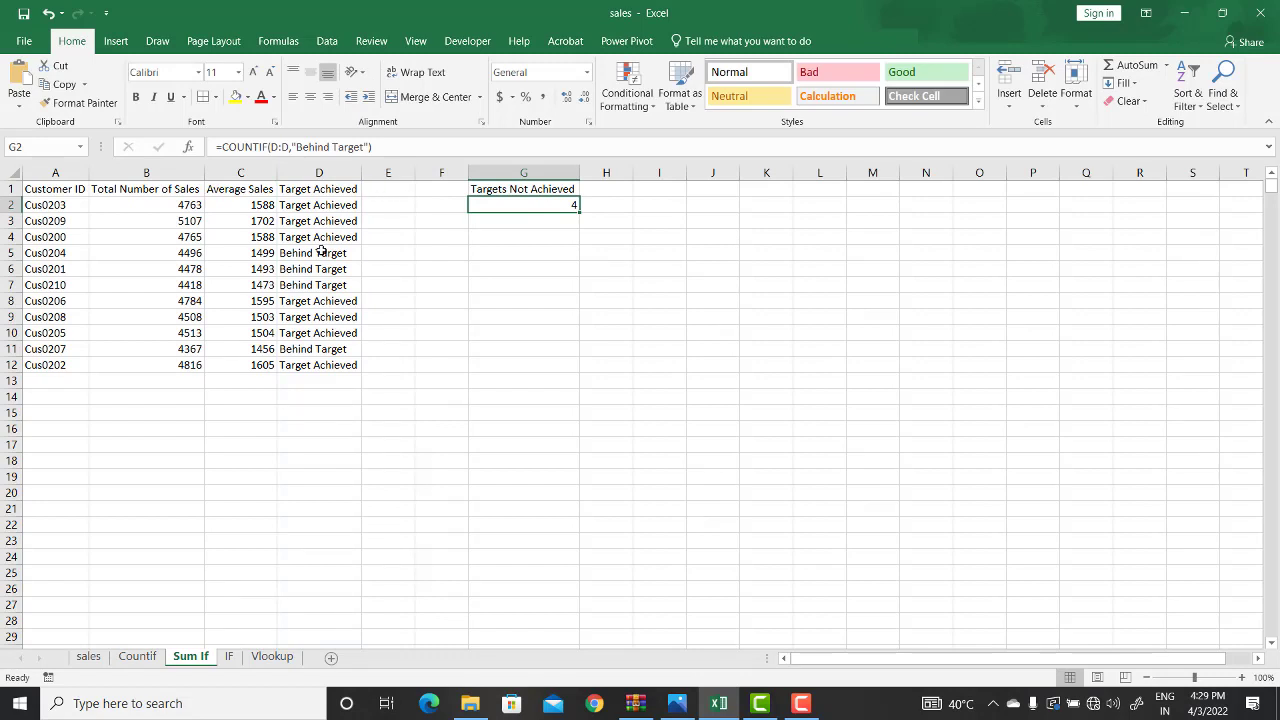
{"action": "left_click_drag", "start_coordinate": [322, 252], "coordinate": [320, 285]}
{"action": "left_click", "coordinate": [306, 348]}
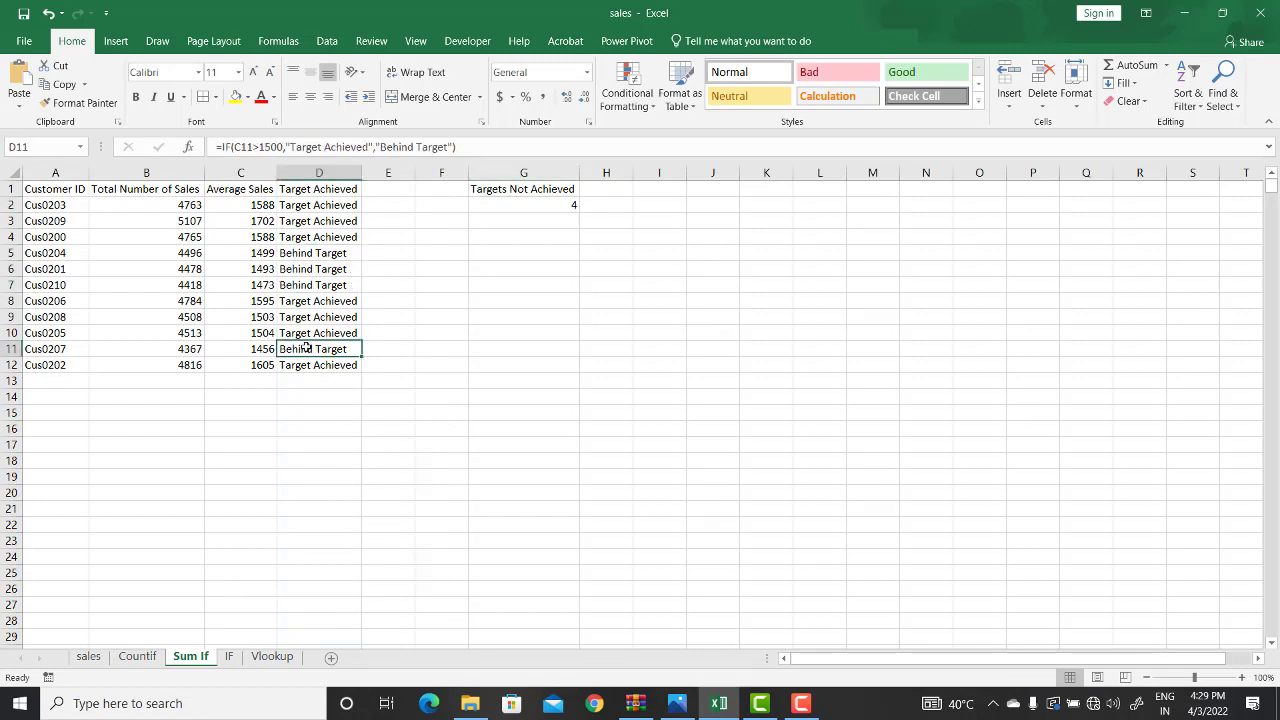
{"action": "left_click", "coordinate": [523, 205]}
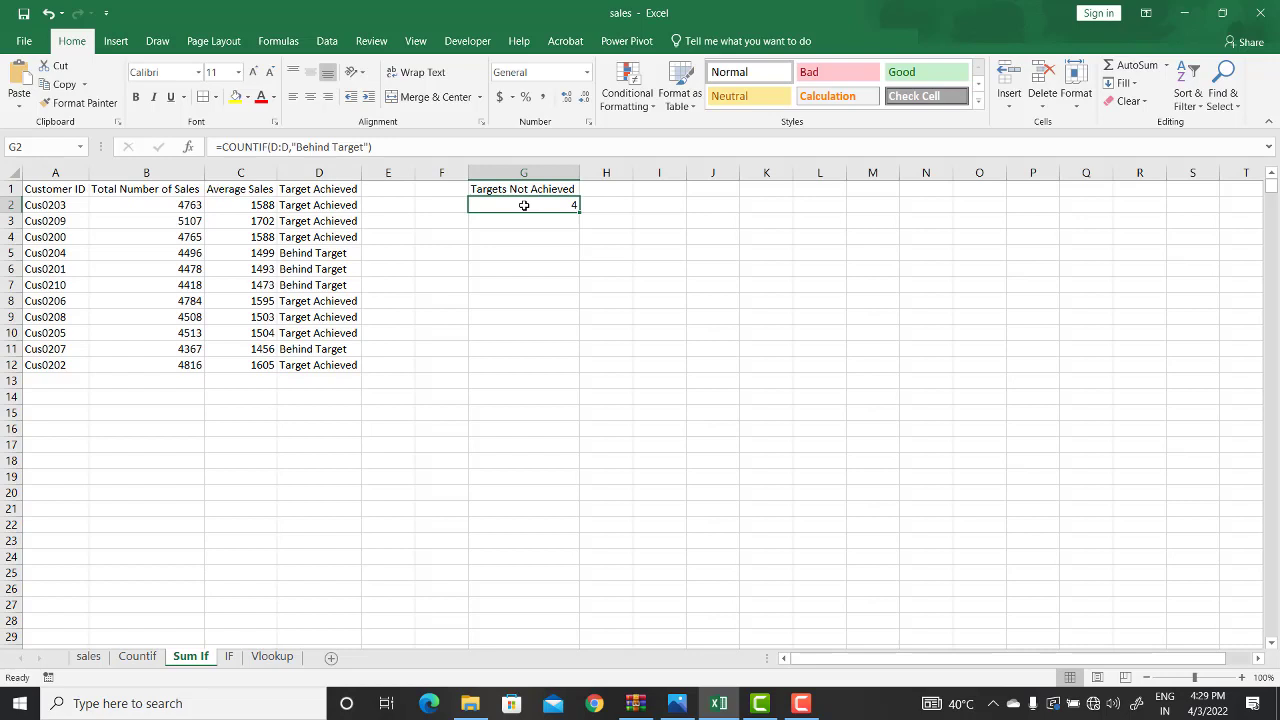
{"action": "left_click", "coordinate": [298, 204]}
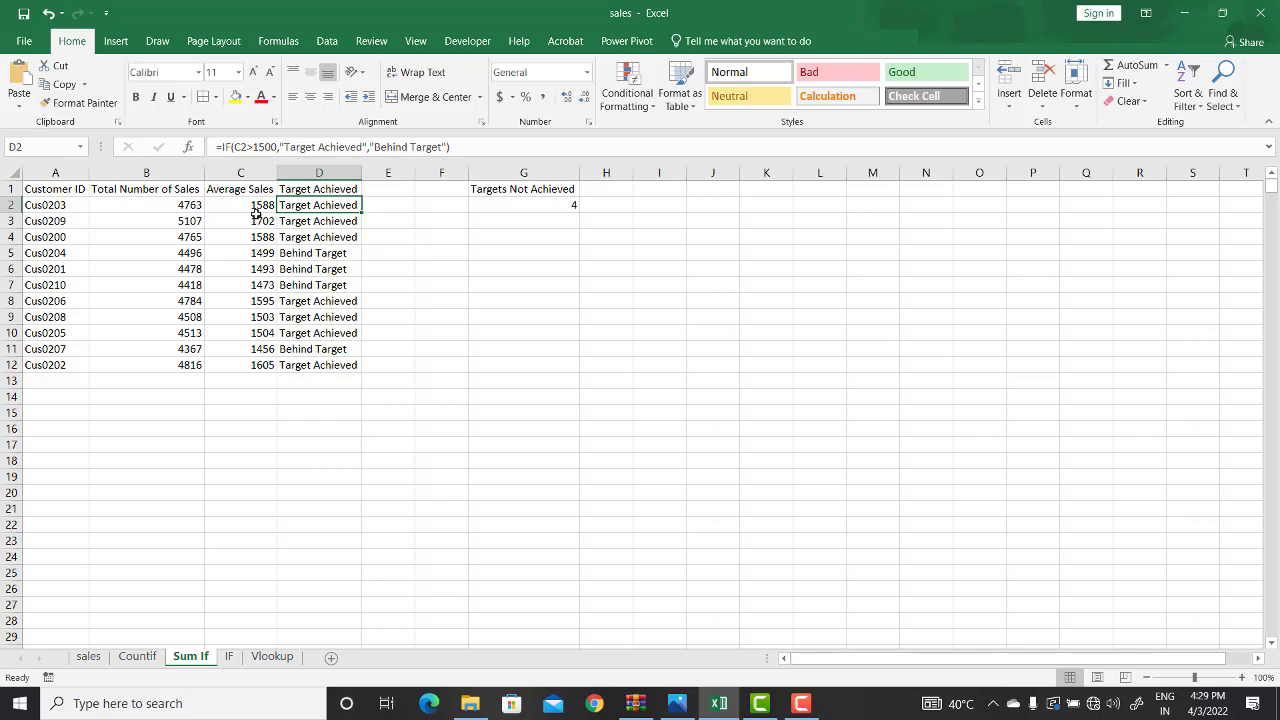
{"action": "left_click", "coordinate": [489, 205]}
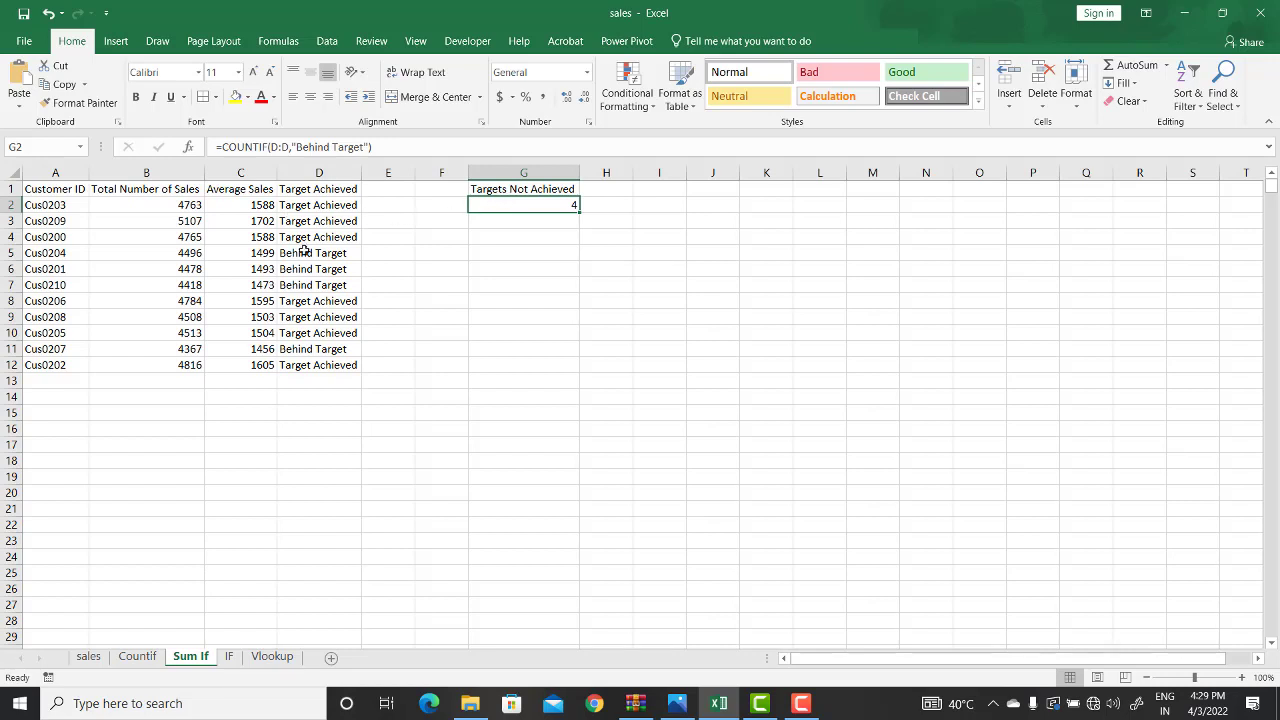
{"action": "left_click_drag", "start_coordinate": [48, 205], "coordinate": [33, 365]}
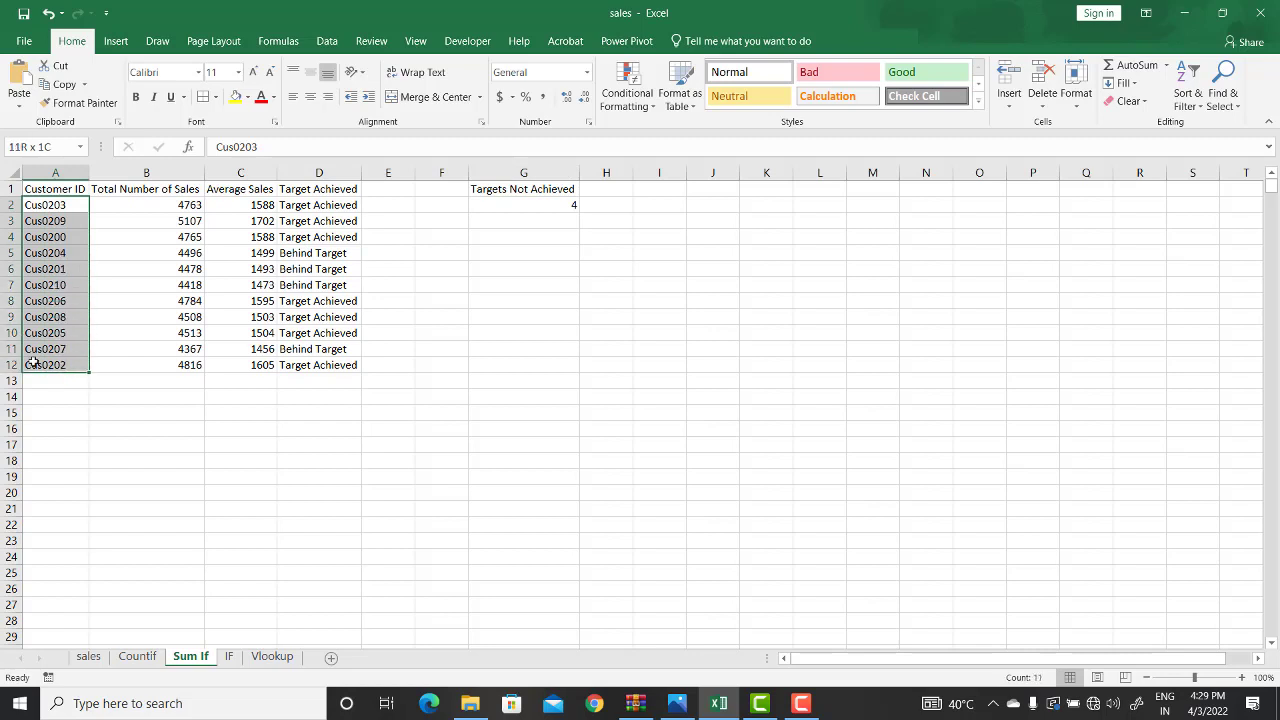
{"action": "left_click", "coordinate": [486, 205]}
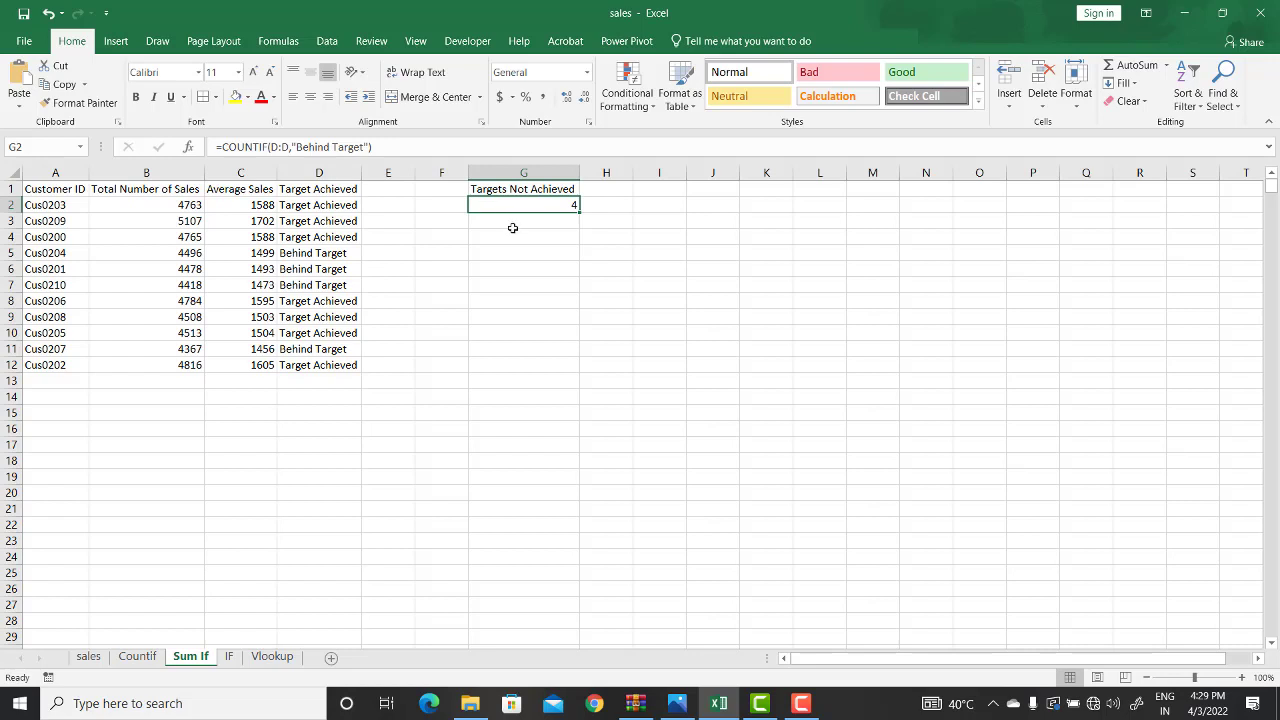
{"action": "left_click", "coordinate": [504, 227]}
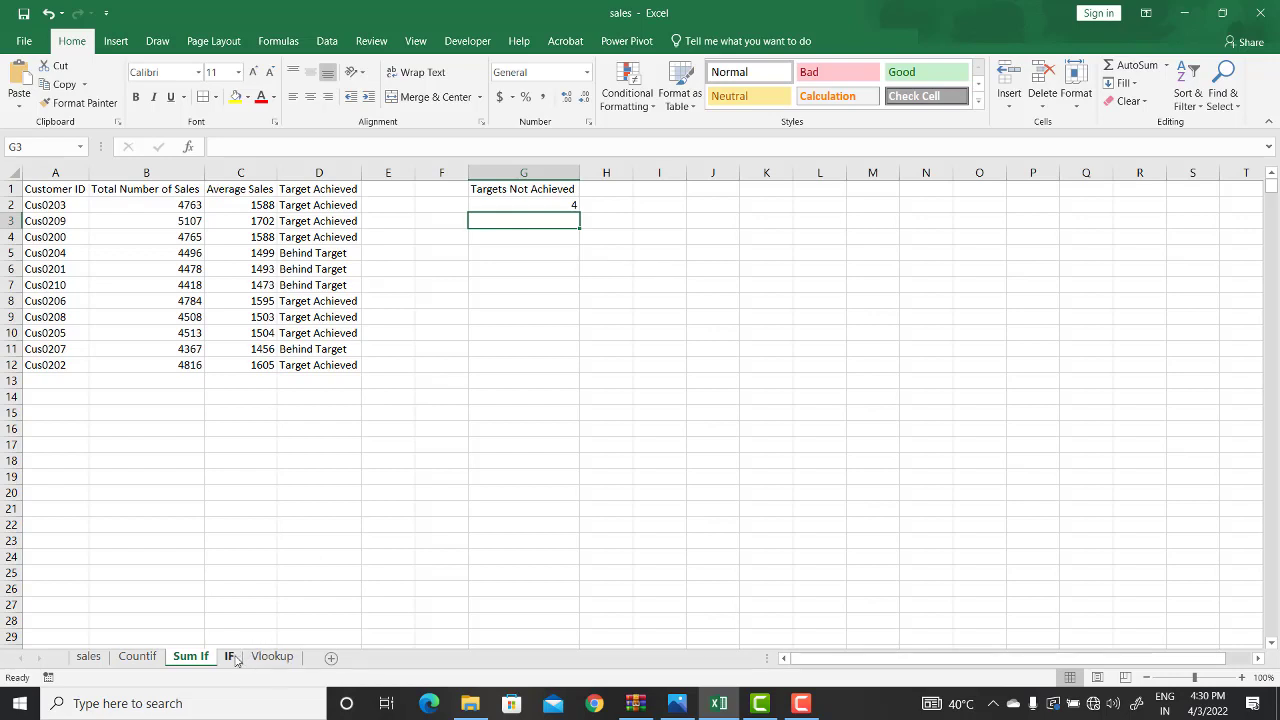
Examine the headings on the Vlookup sheet and the source data on the sales, Countif and Sum If sheets.
{"action": "left_click", "coordinate": [268, 659]}
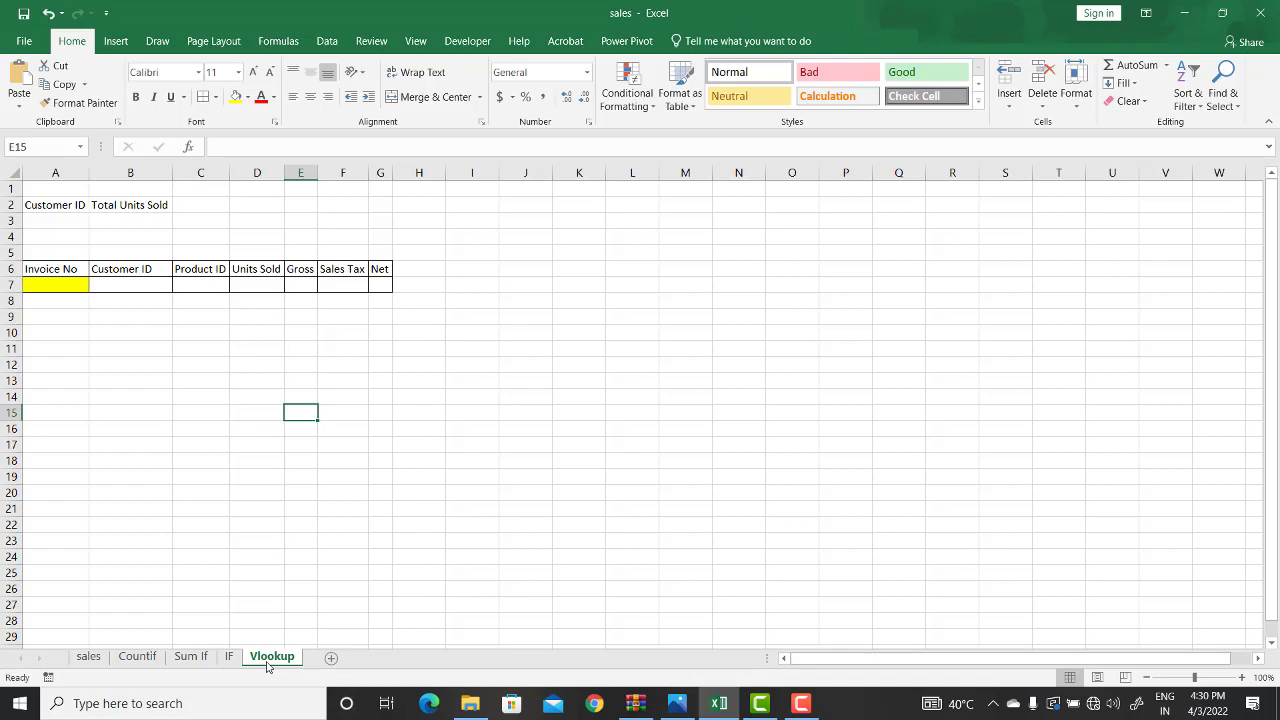
{"action": "left_click", "coordinate": [57, 217]}
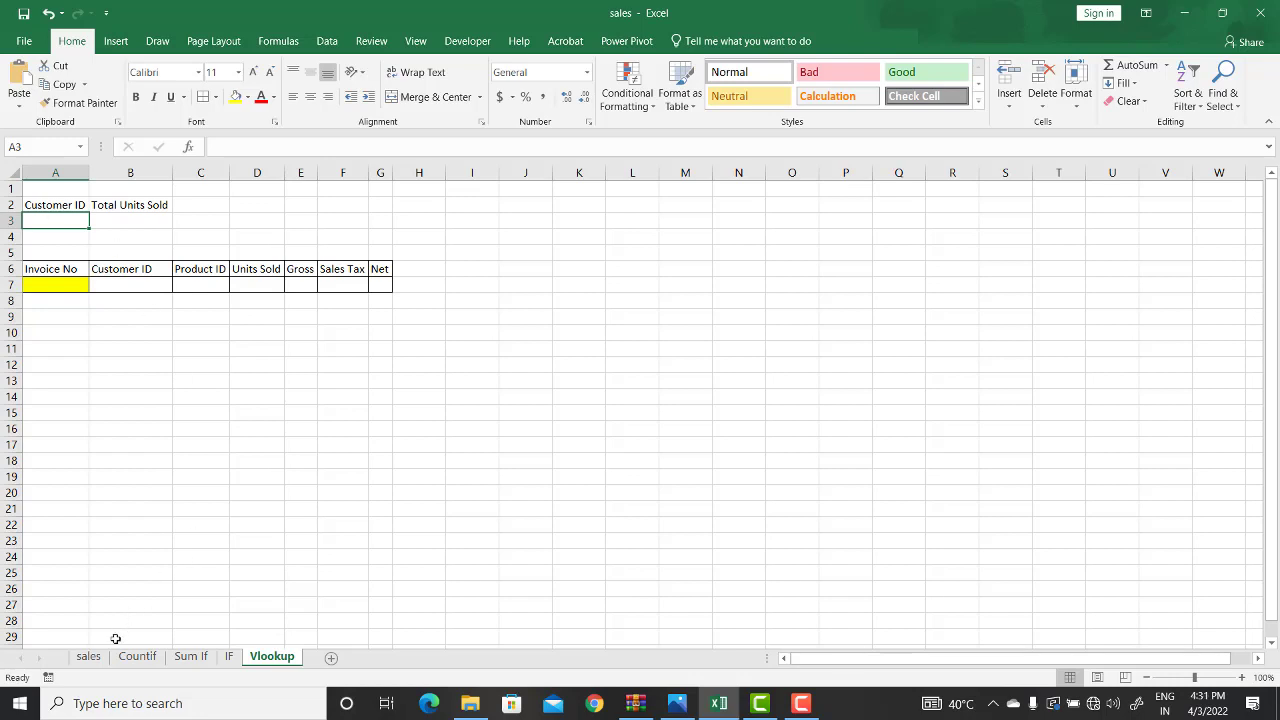
{"action": "left_click", "coordinate": [88, 656]}
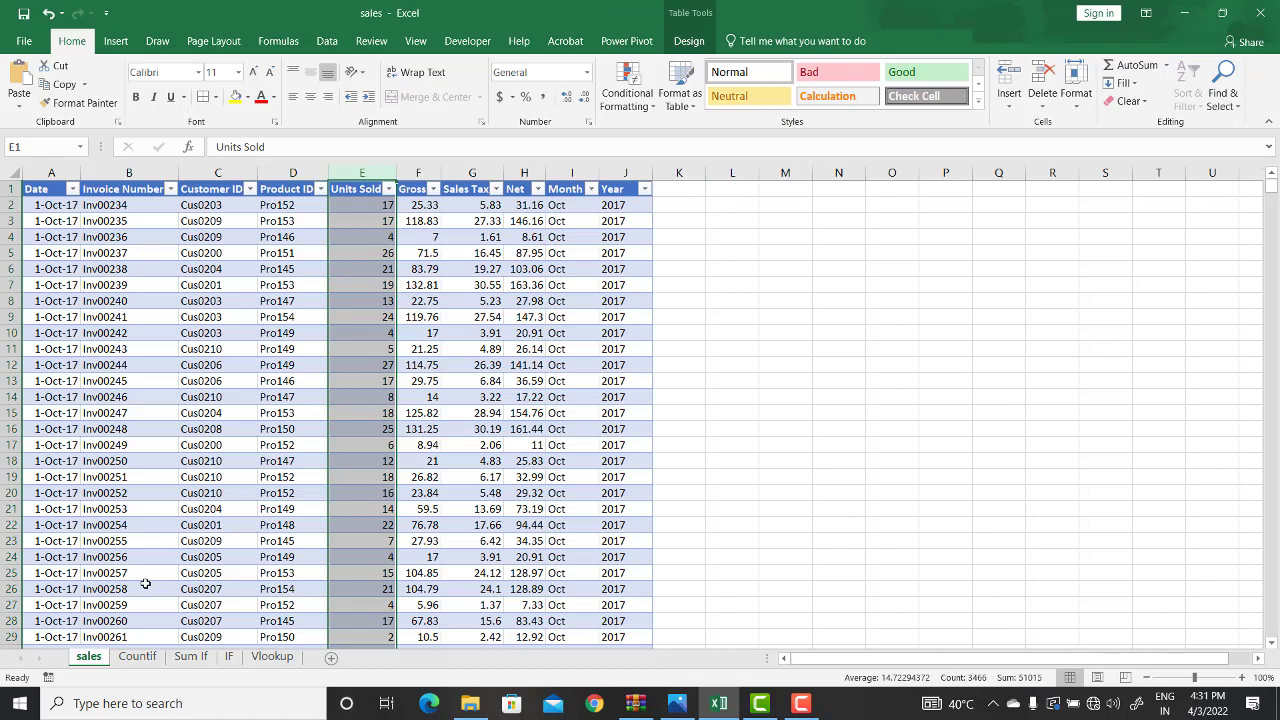
{"action": "left_click", "coordinate": [271, 658]}
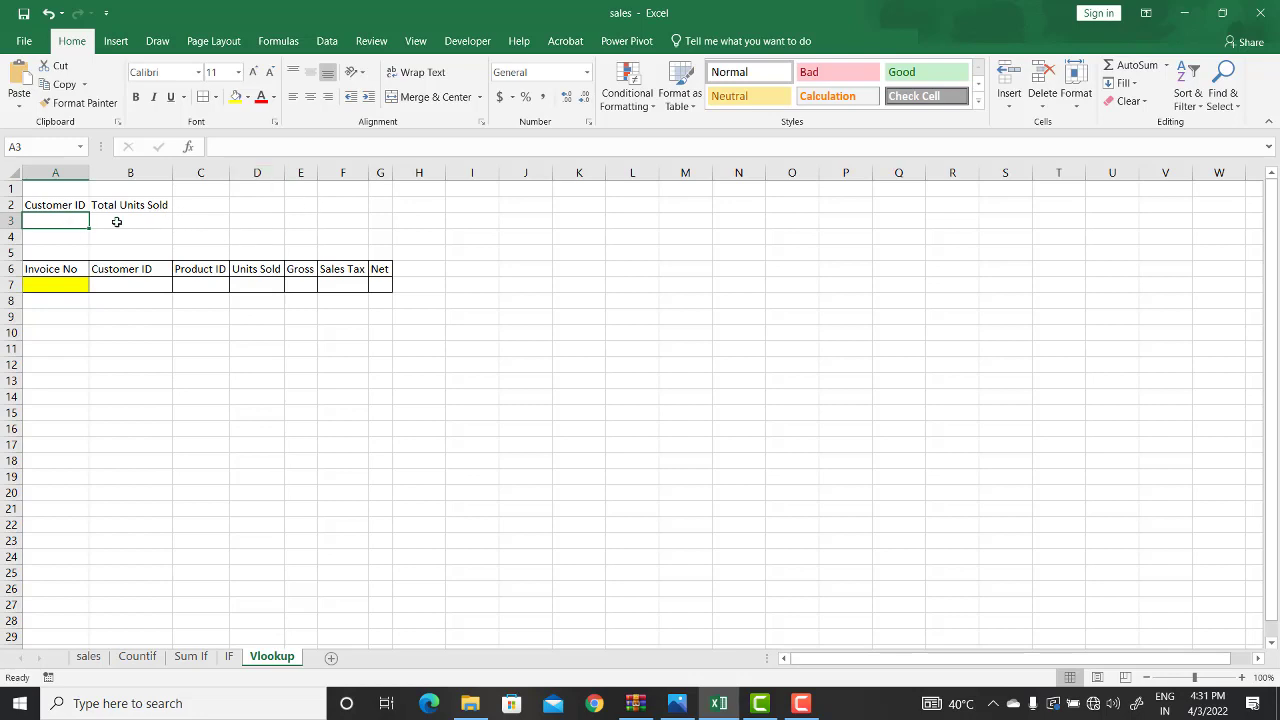
{"action": "left_click", "coordinate": [62, 207]}
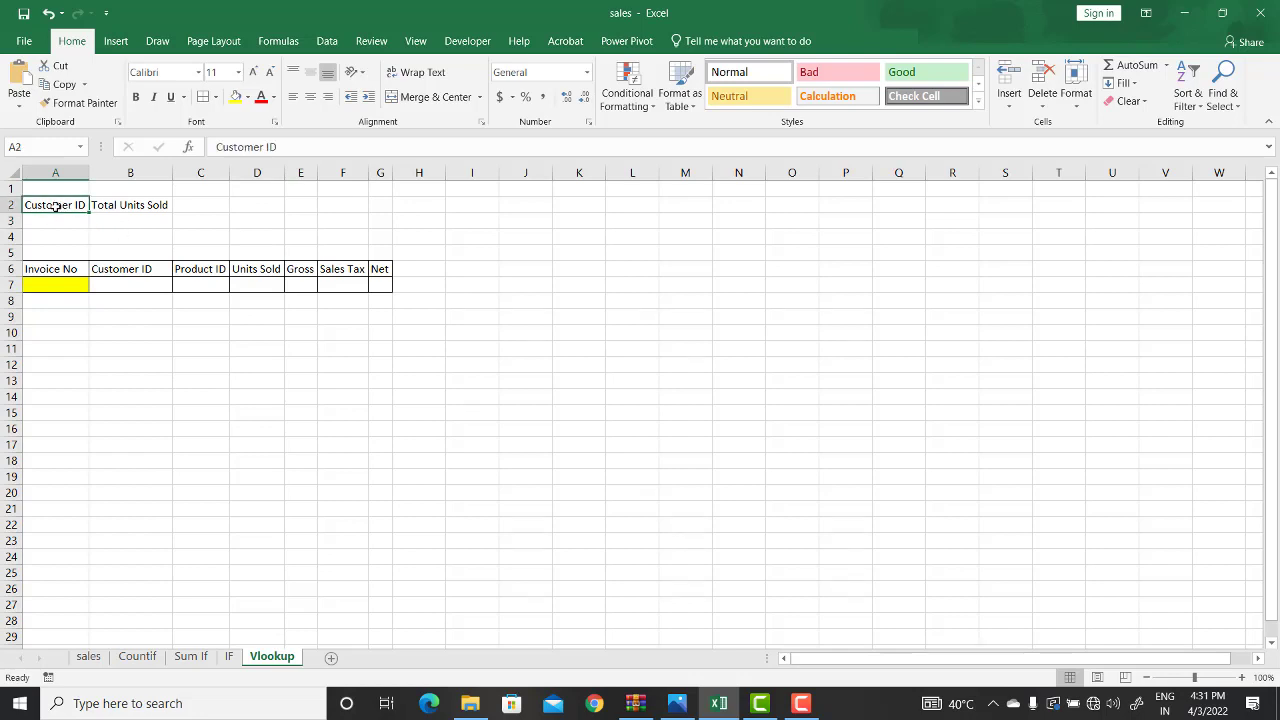
{"action": "left_click", "coordinate": [110, 208]}
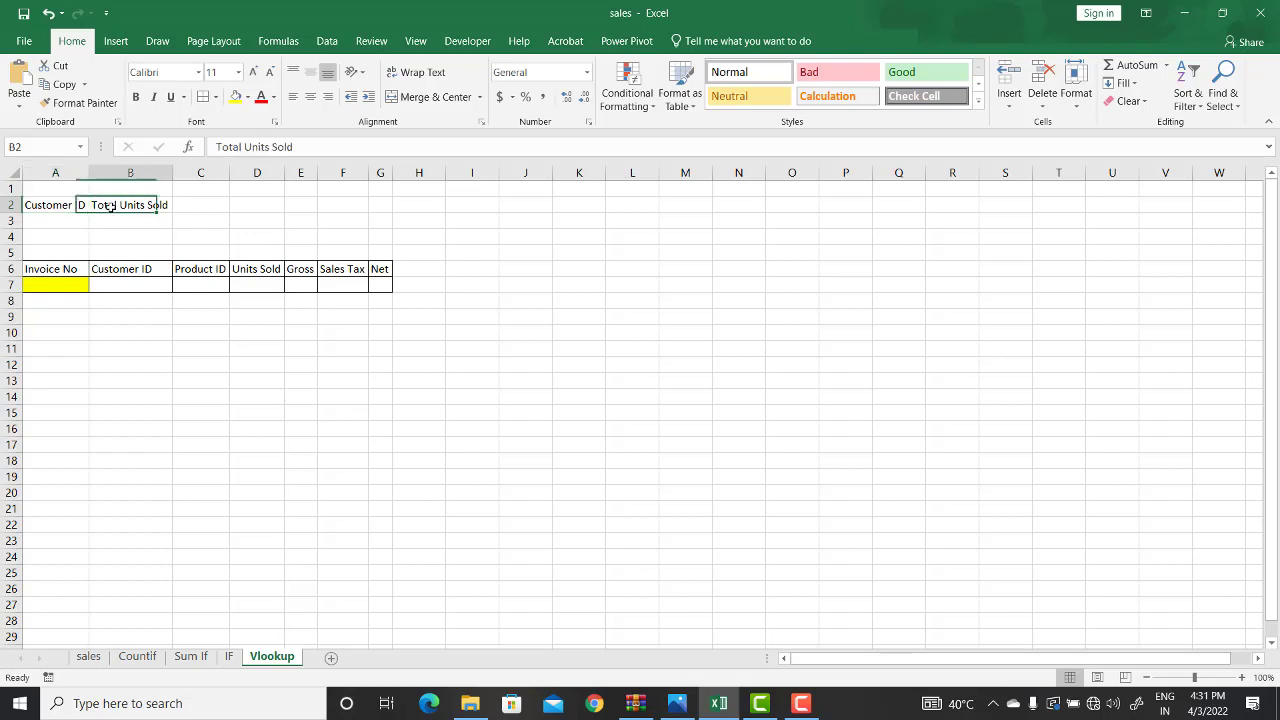
{"action": "left_click", "coordinate": [138, 657]}
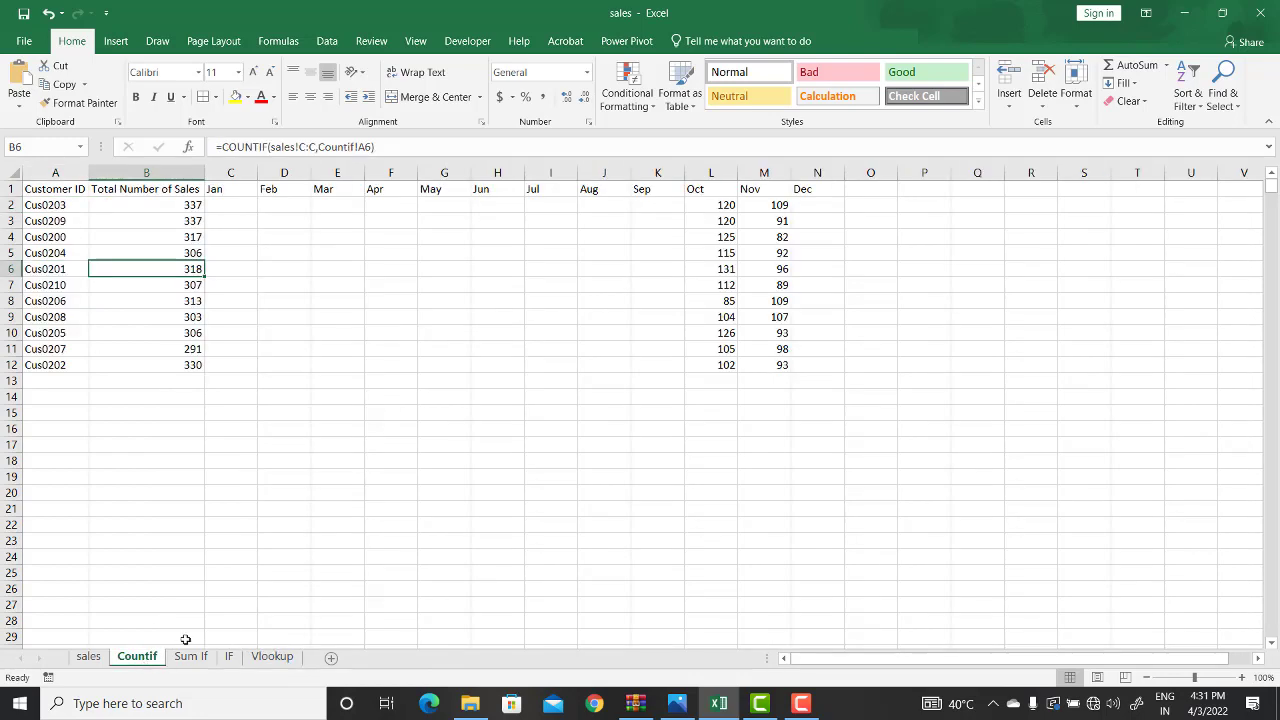
{"action": "left_click", "coordinate": [190, 656]}
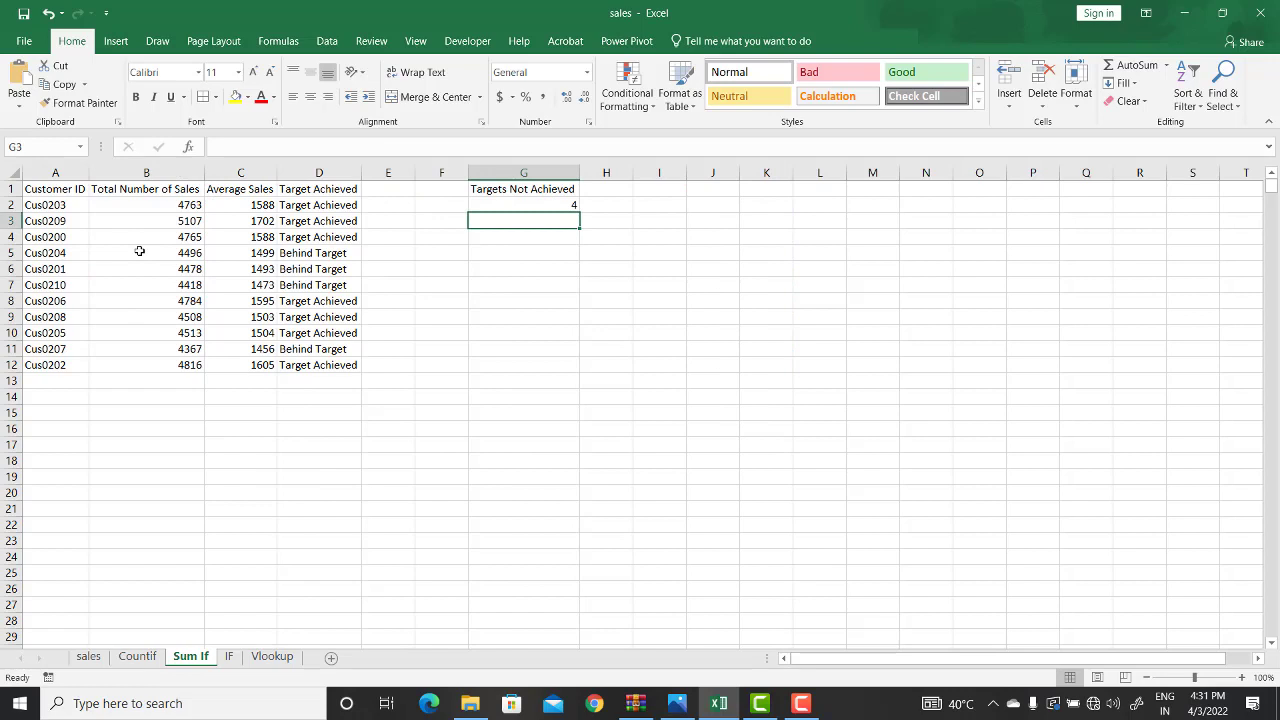
Start a VLOOKUP formula in B3 of the Vlookup sheet with A3 as the lookup value.
{"action": "left_click", "coordinate": [272, 658]}
{"action": "left_click", "coordinate": [52, 221]}
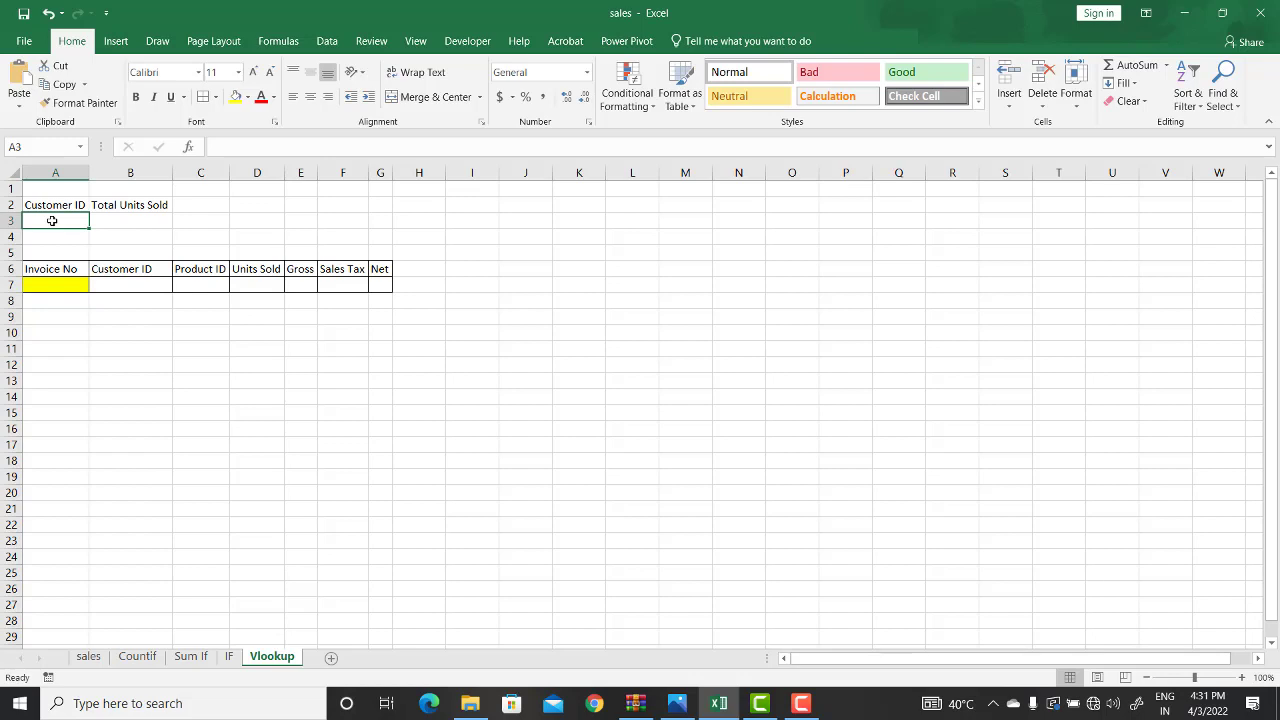
{"action": "left_click", "coordinate": [143, 220]}
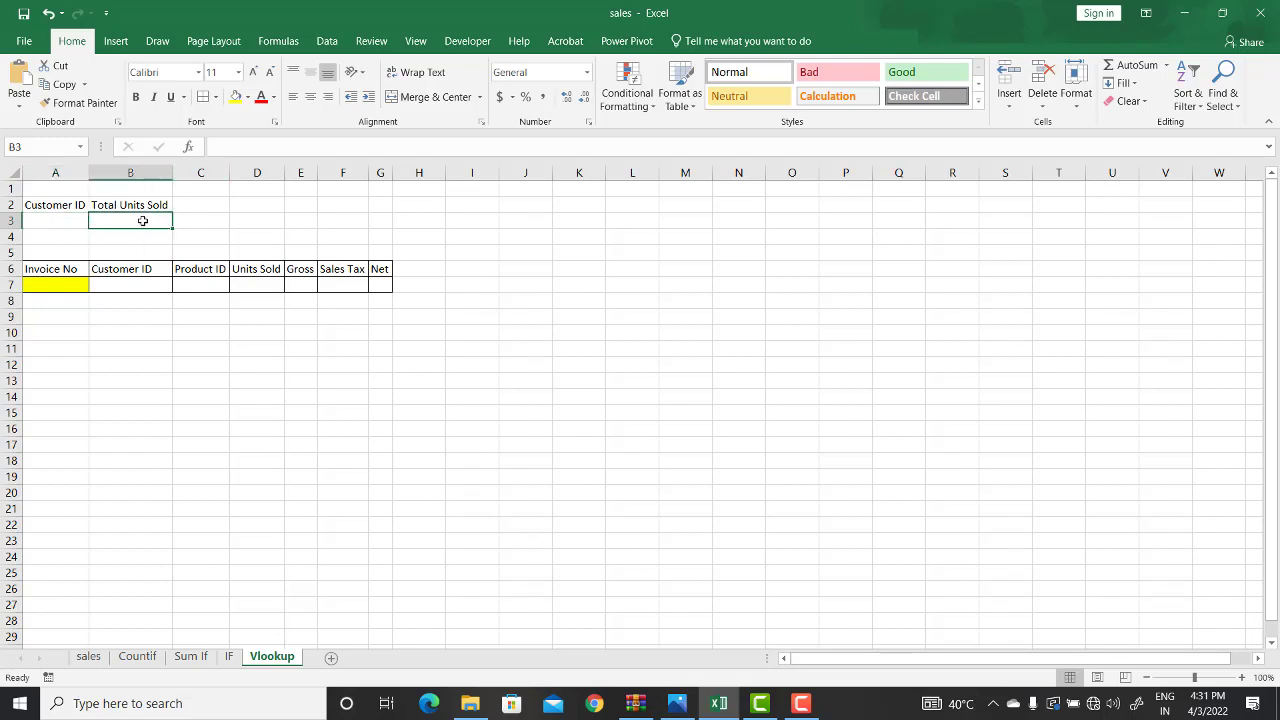
{"action": "type", "text": "=vlookup"}
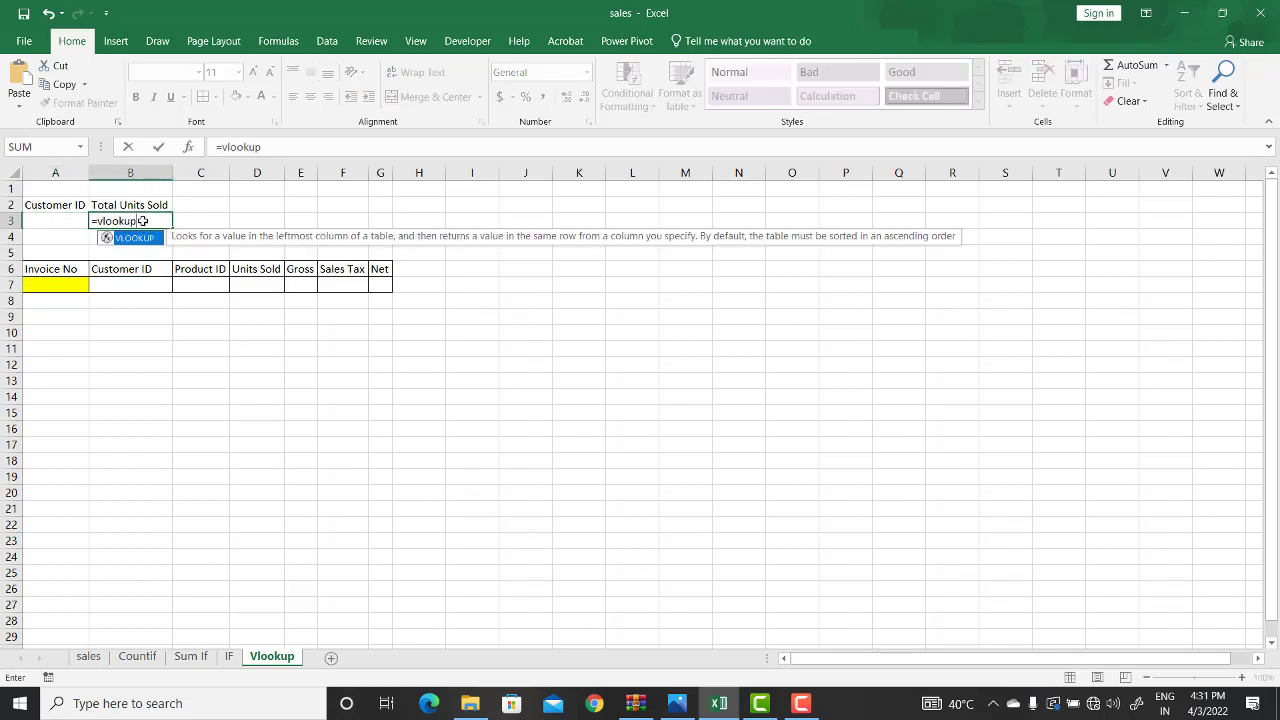
{"action": "type", "text": "("}
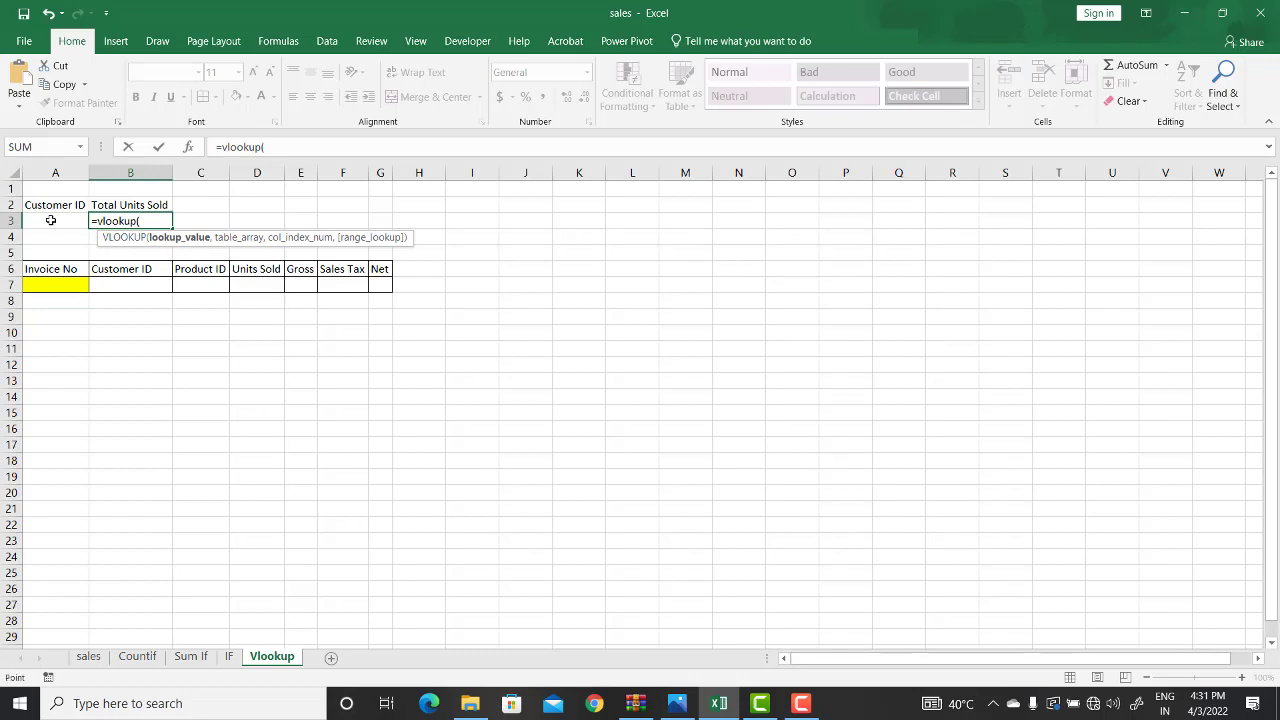
{"action": "left_click", "coordinate": [50, 220]}
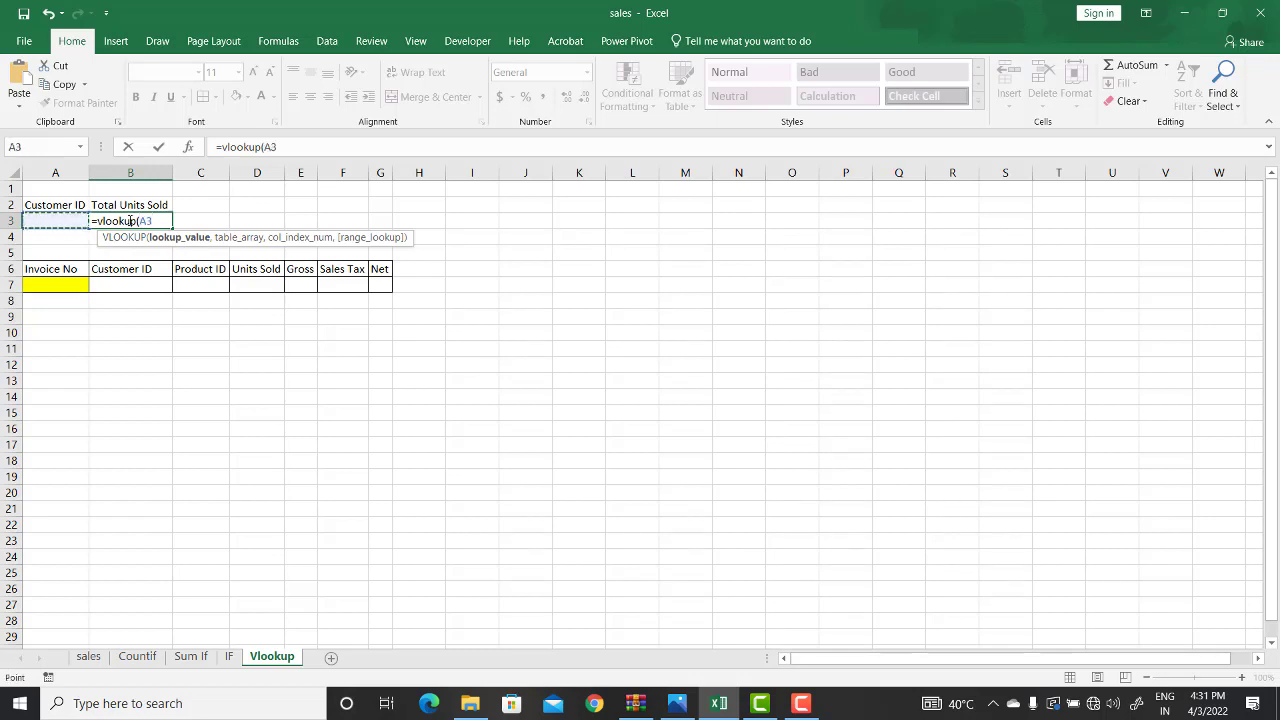
{"action": "type", "text": ","}
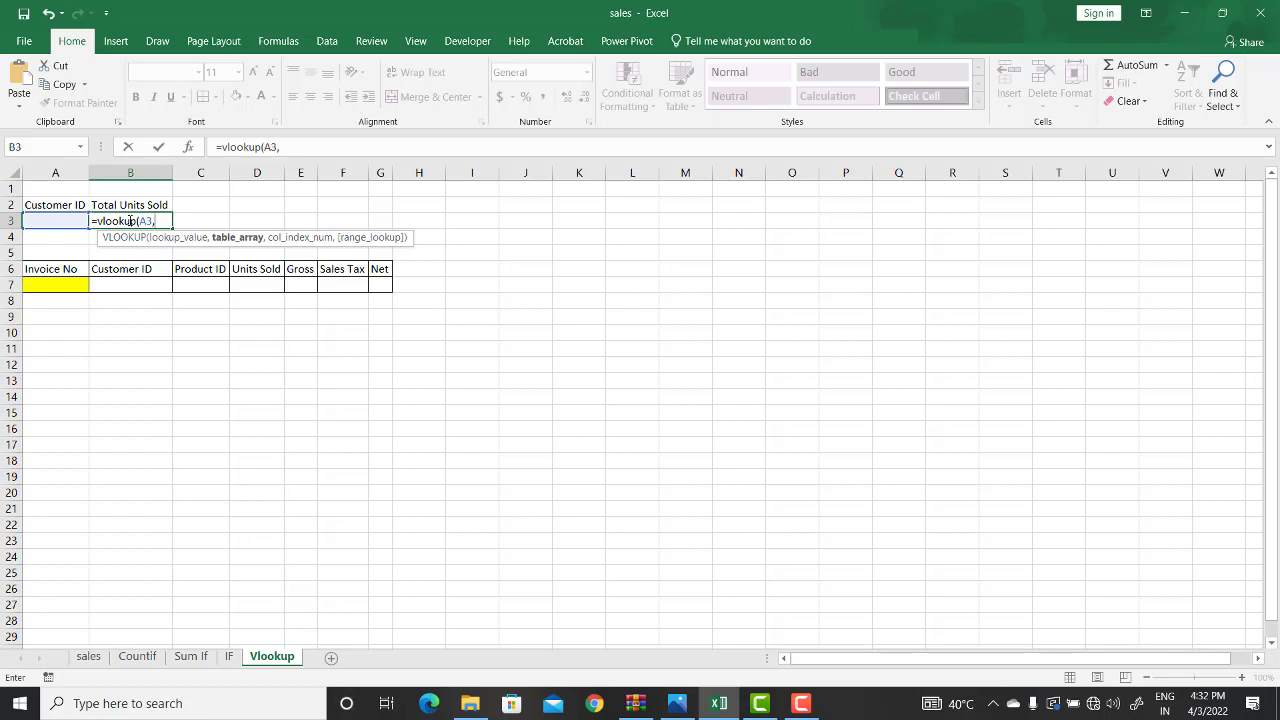
{"action": "left_click", "coordinate": [94, 662]}
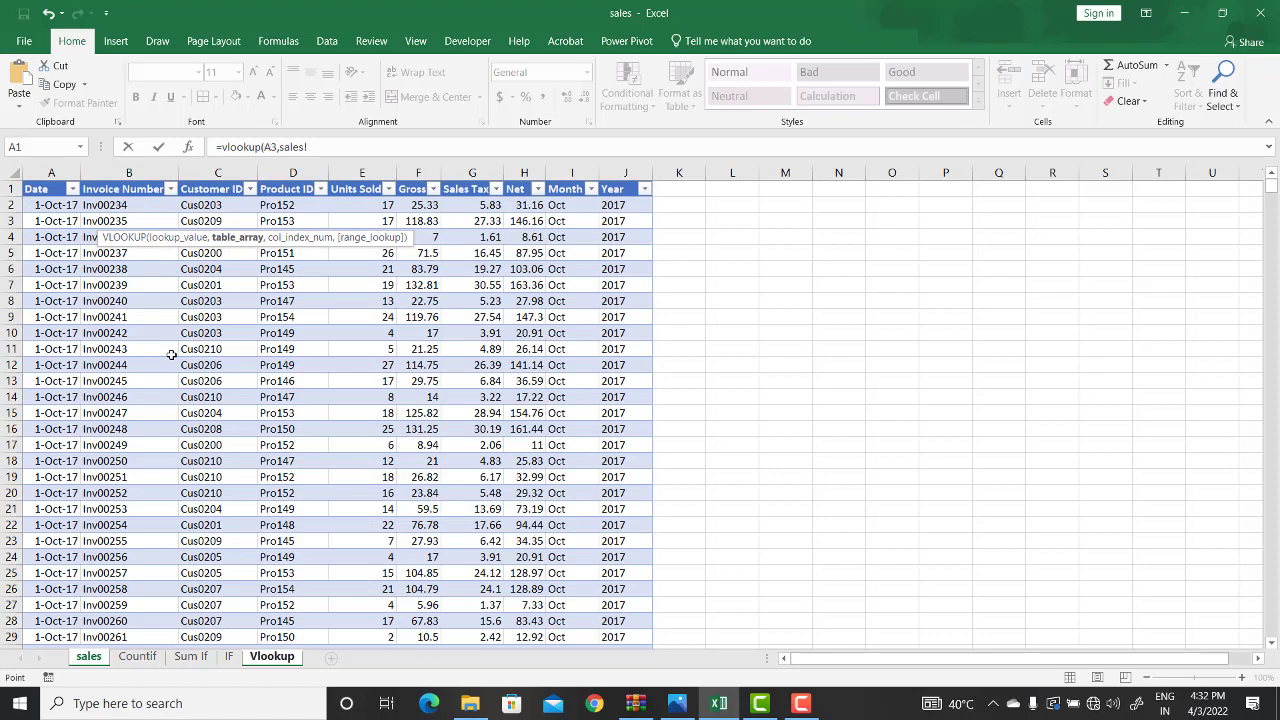
{"action": "left_click_drag", "start_coordinate": [51, 172], "coordinate": [625, 187]}
{"action": "left_click", "coordinate": [340, 148]}
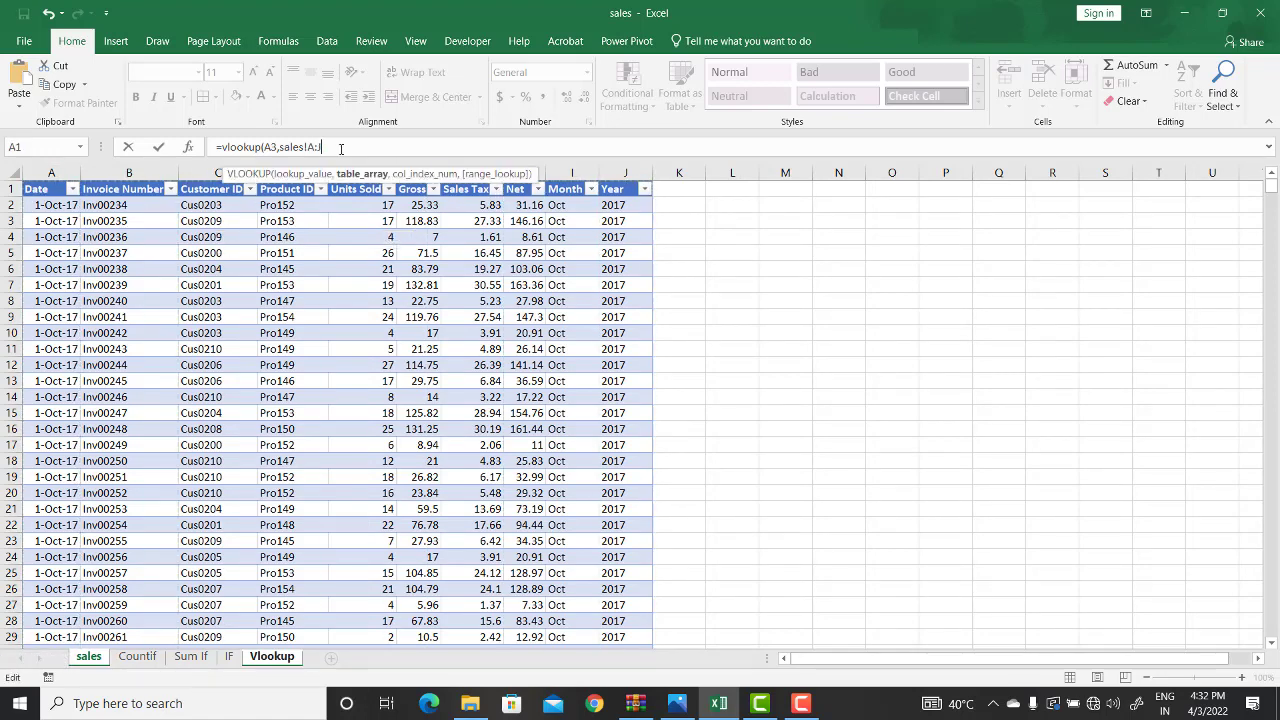
{"action": "type", "text": ","}
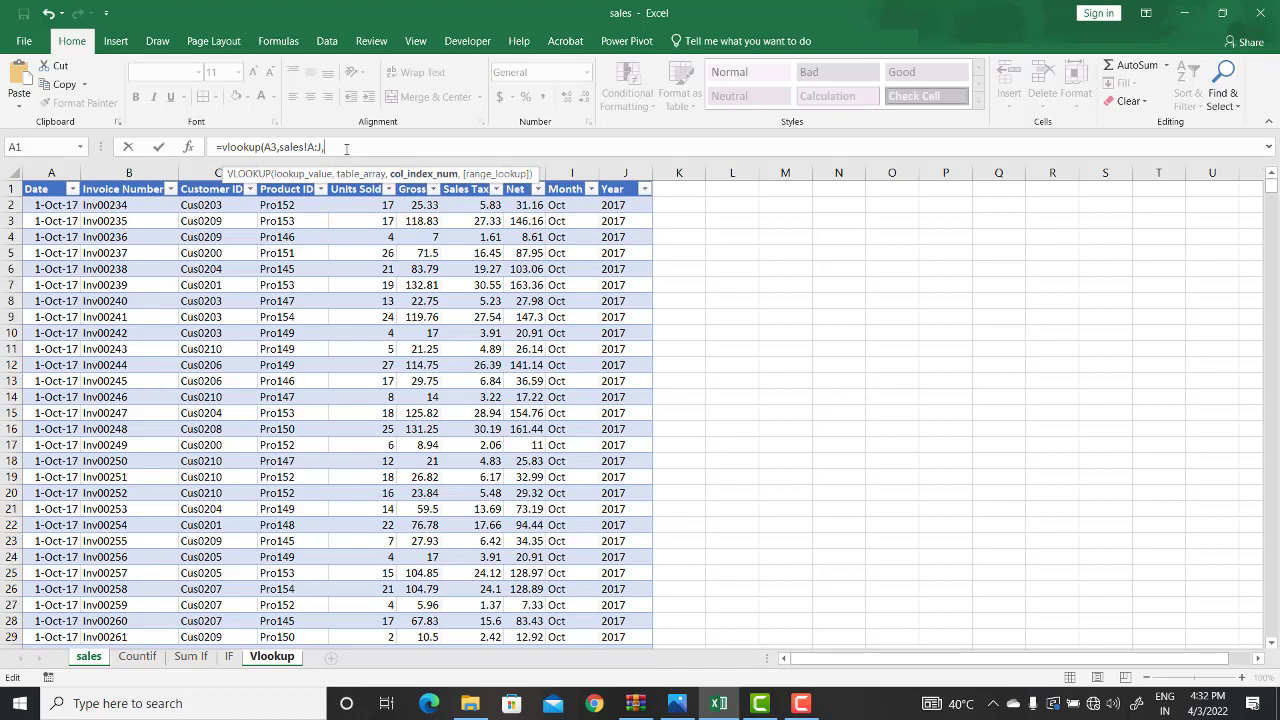
{"action": "key", "text": "BackSpace"}
{"action": "key", "text": "BackSpace"}
{"action": "key", "text": "BackSpace"}
{"action": "key", "text": "BackSpace"}
{"action": "key", "text": "BackSpace"}
{"action": "key", "text": "BackSpace"}
{"action": "key", "text": "BackSpace"}
{"action": "key", "text": "BackSpace"}
{"action": "key", "text": "BackSpace"}
{"action": "key", "text": "BackSpace"}
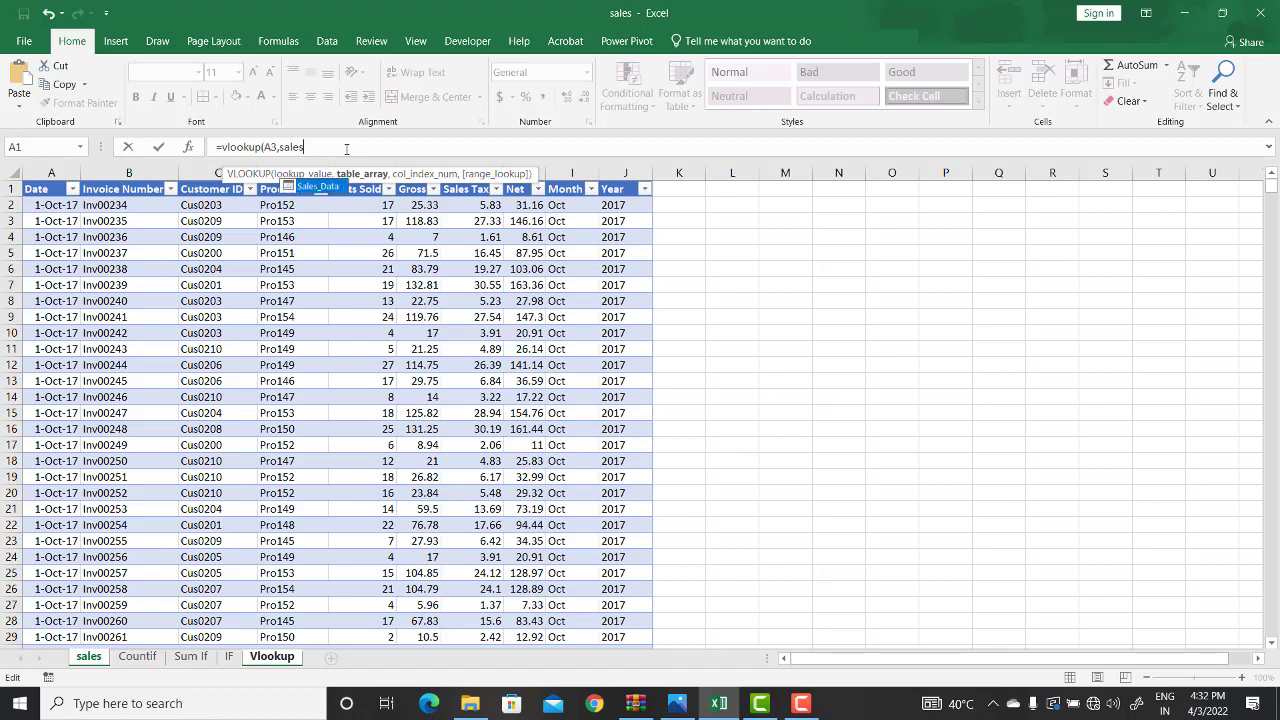
Complete the VLOOKUP in B3 with columns A:B of the Sum If sheet as table array, column index 2 and range lookup 0.
{"action": "left_click", "coordinate": [191, 656]}
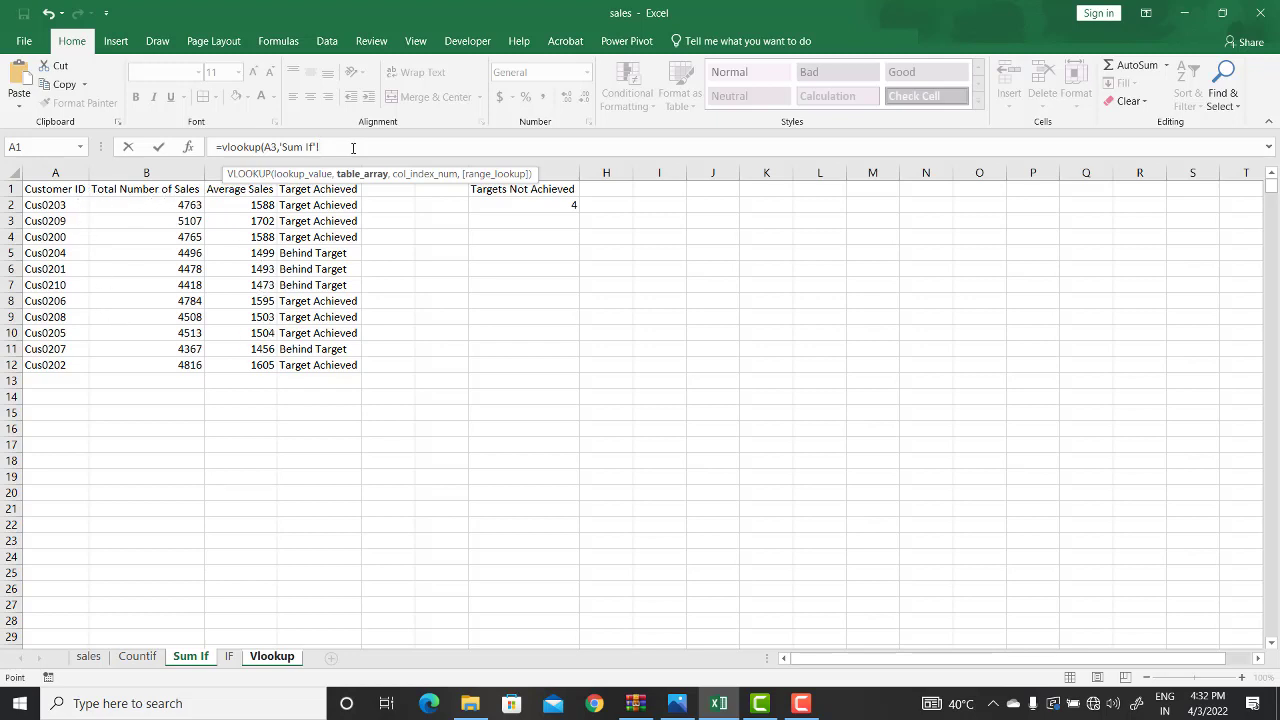
{"action": "left_click_drag", "start_coordinate": [52, 167], "coordinate": [166, 175]}
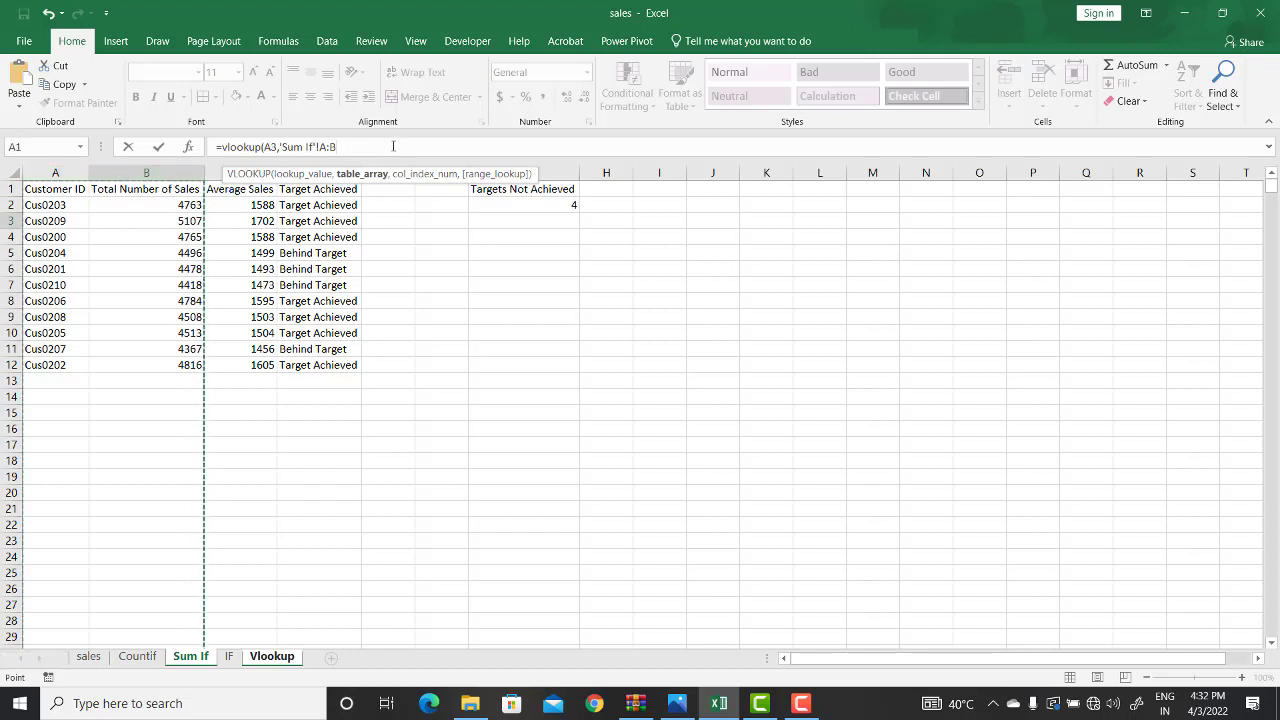
{"action": "type", "text": ","}
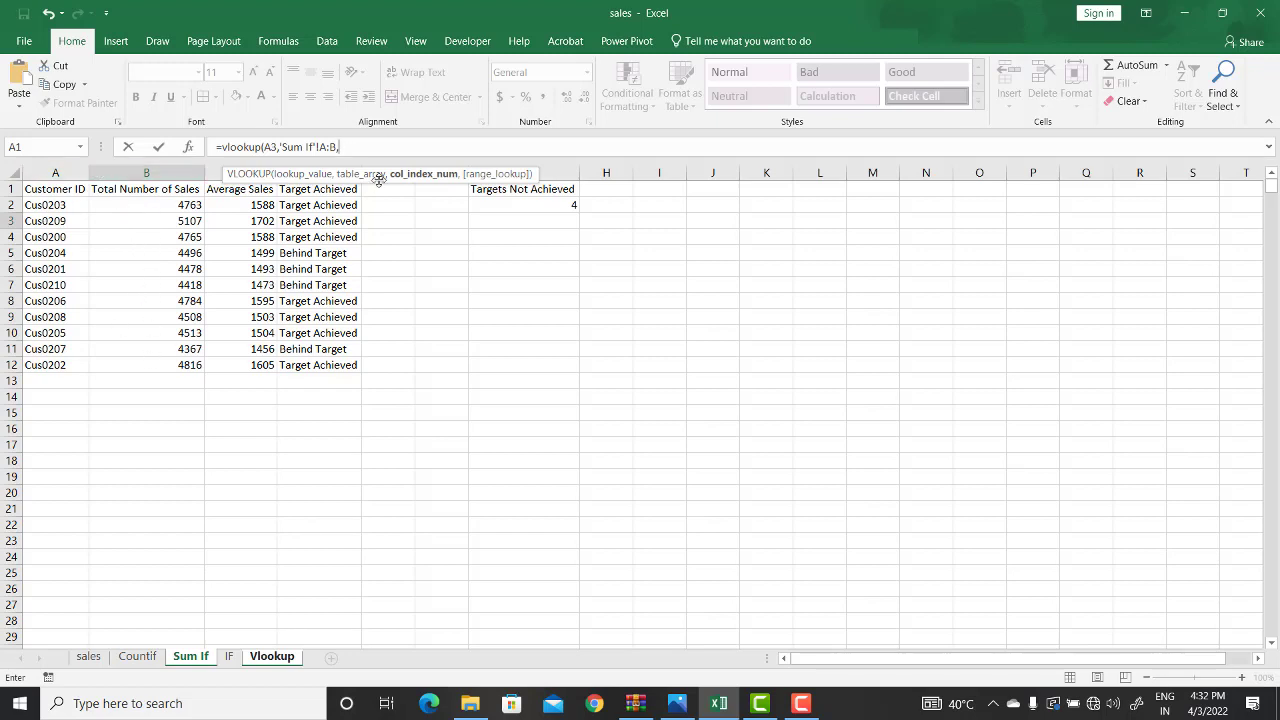
{"action": "type", "text": "2,0"}
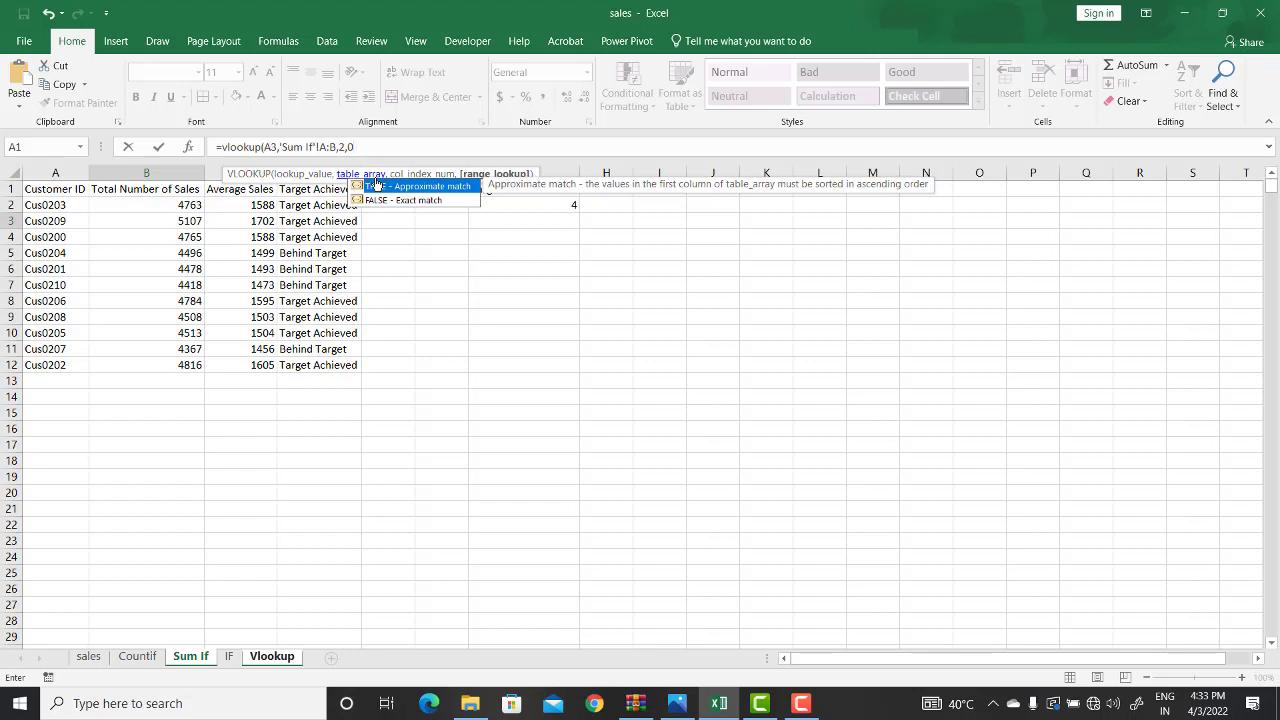
{"action": "type", "text": ")"}
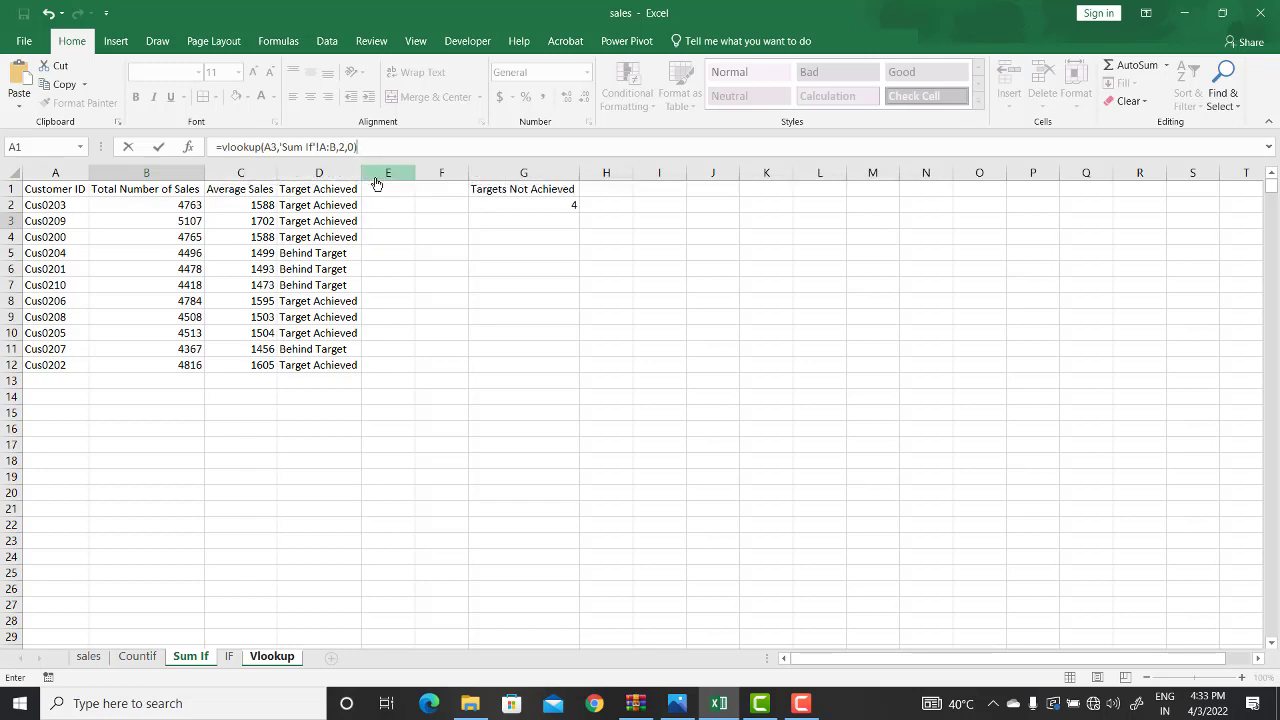
{"action": "key", "text": "Return"}
{"action": "left_click", "coordinate": [136, 221]}
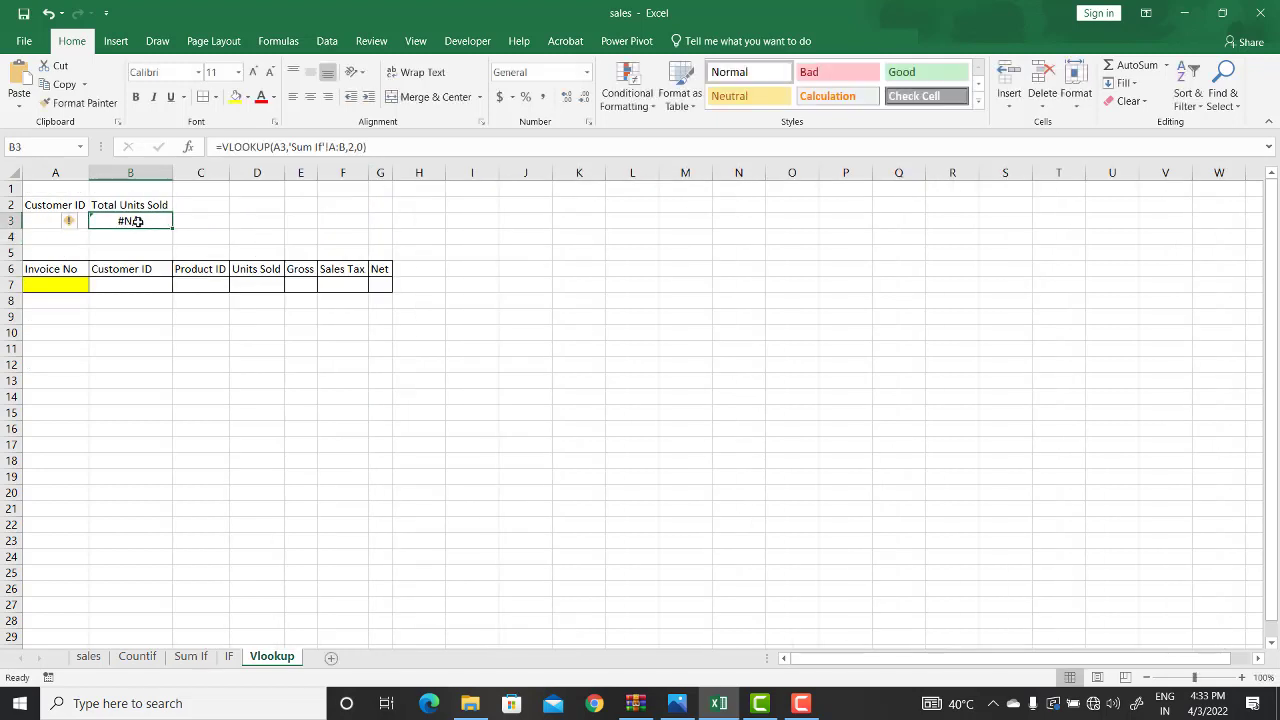
Copy the customer ID from A3 of the Sum If sheet into A3 of the Vlookup sheet and check the lookup against the source total.
{"action": "left_click", "coordinate": [48, 220]}
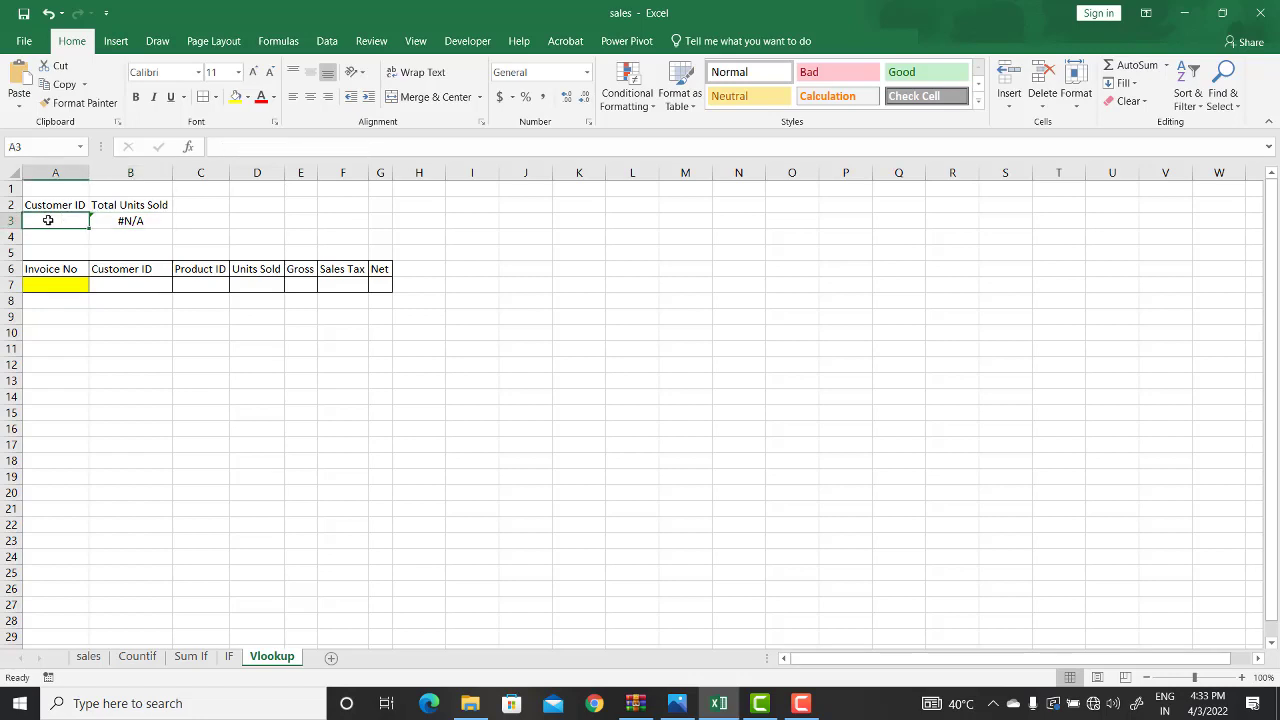
{"action": "left_click", "coordinate": [190, 656]}
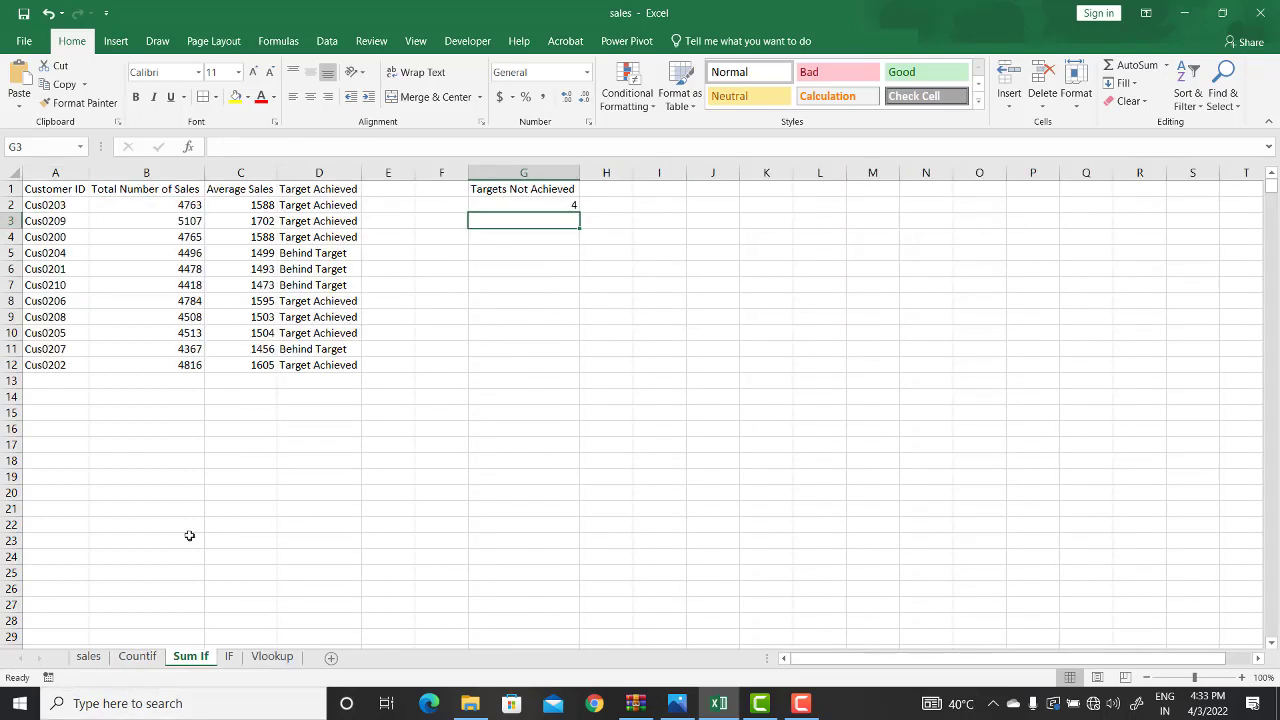
{"action": "left_click", "coordinate": [48, 221]}
{"action": "key", "text": "ctrl+c"}
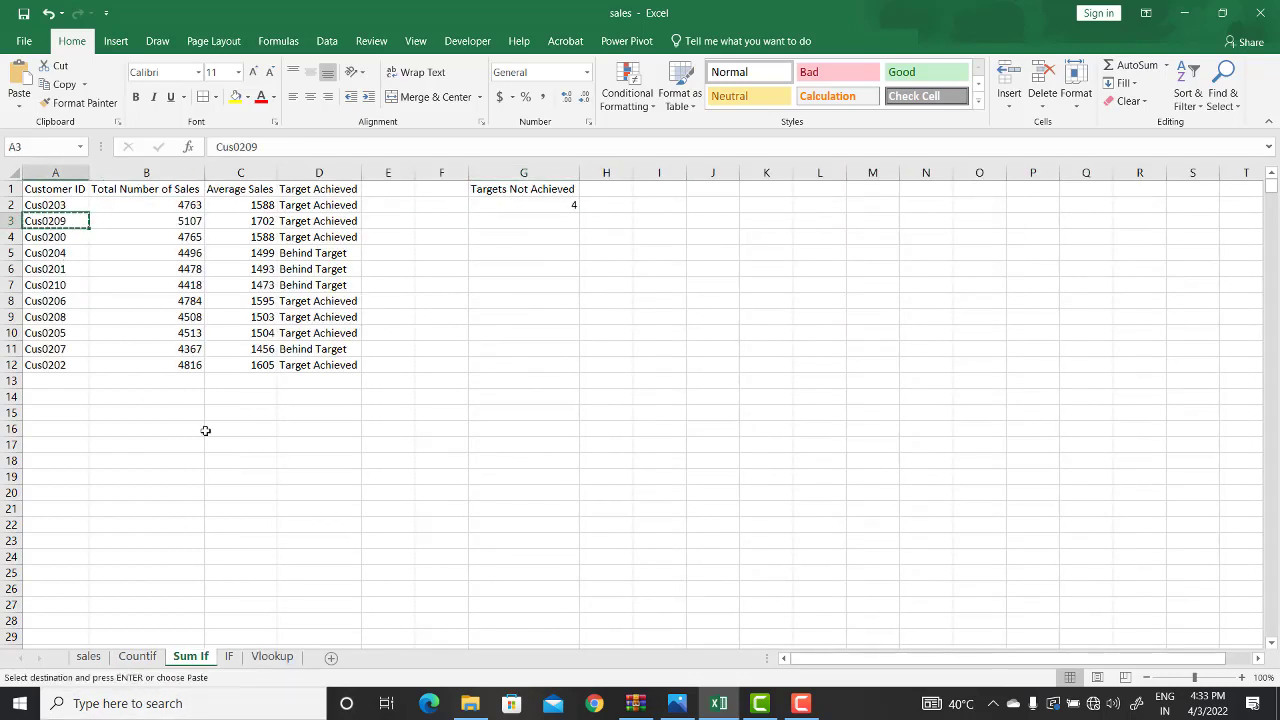
{"action": "left_click", "coordinate": [271, 656]}
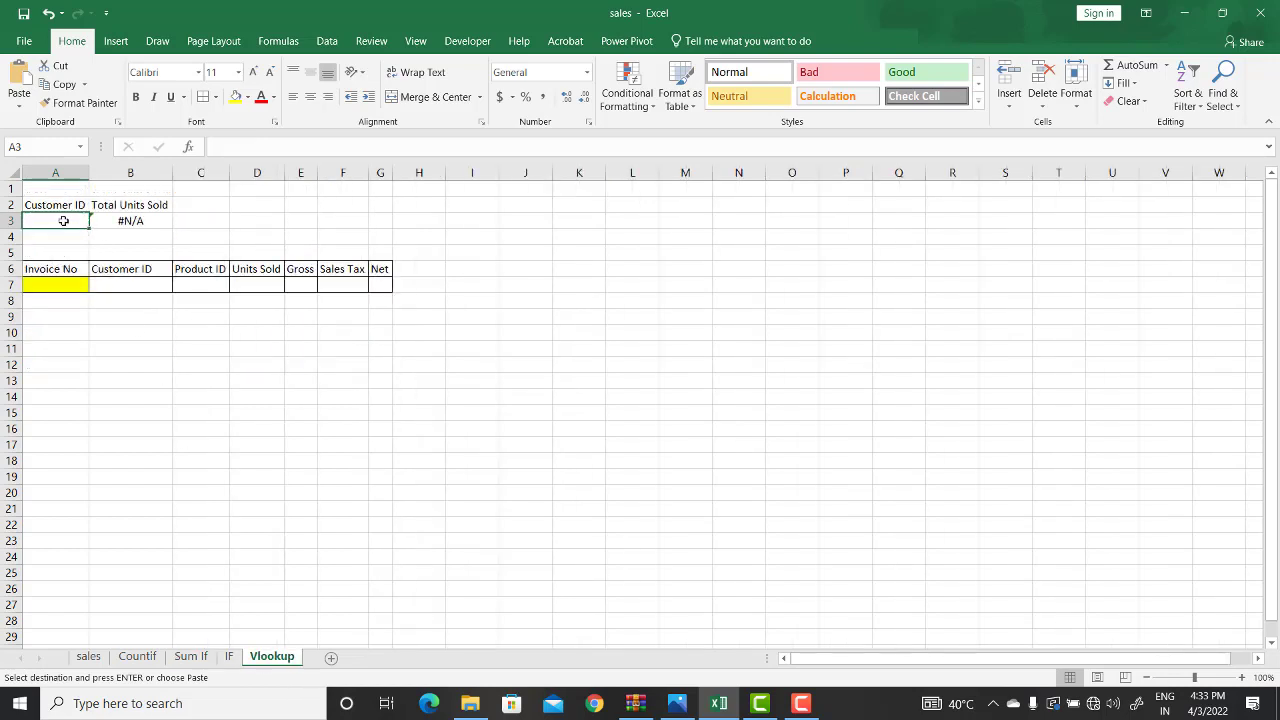
{"action": "key", "text": "ctrl+v"}
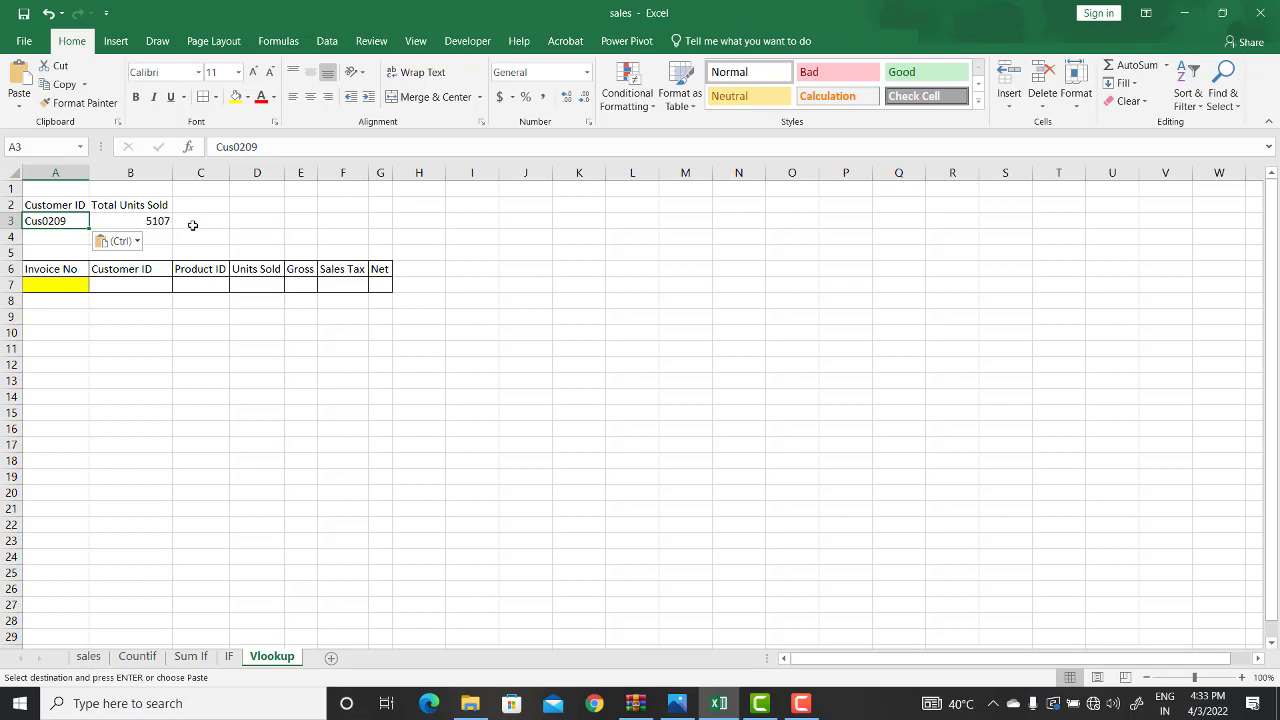
{"action": "left_click", "coordinate": [191, 656]}
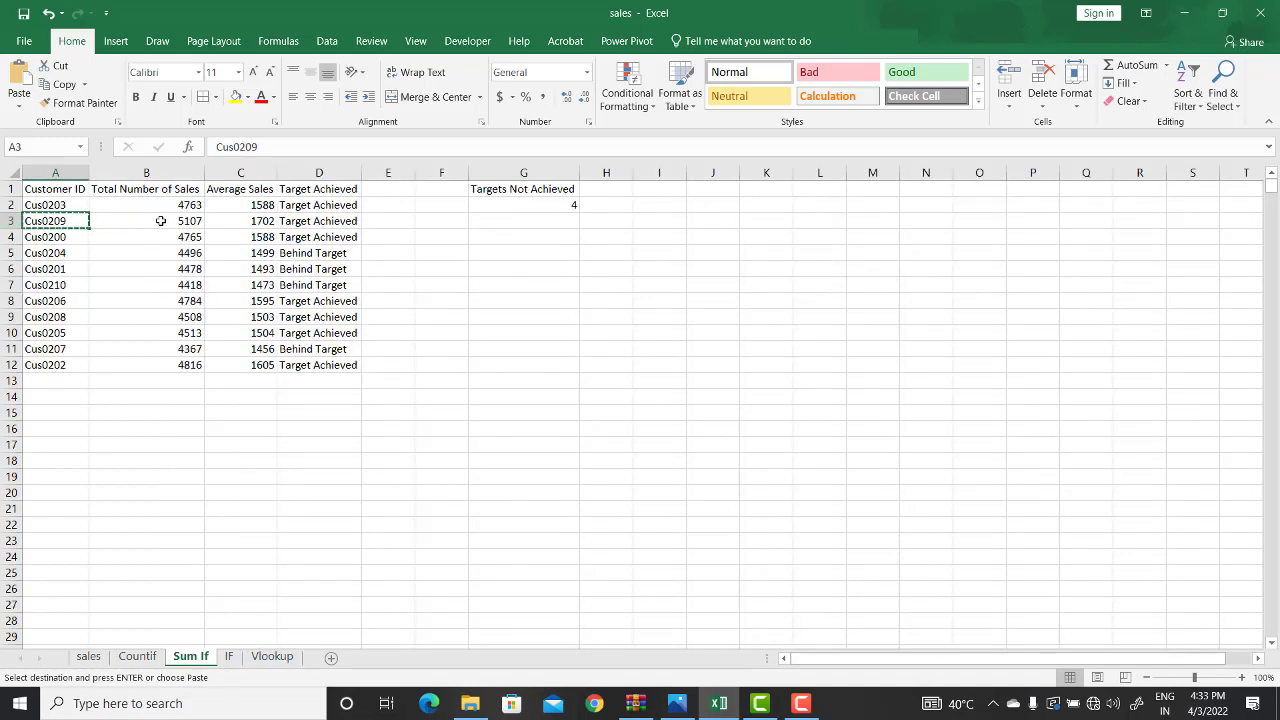
{"action": "left_click", "coordinate": [271, 657]}
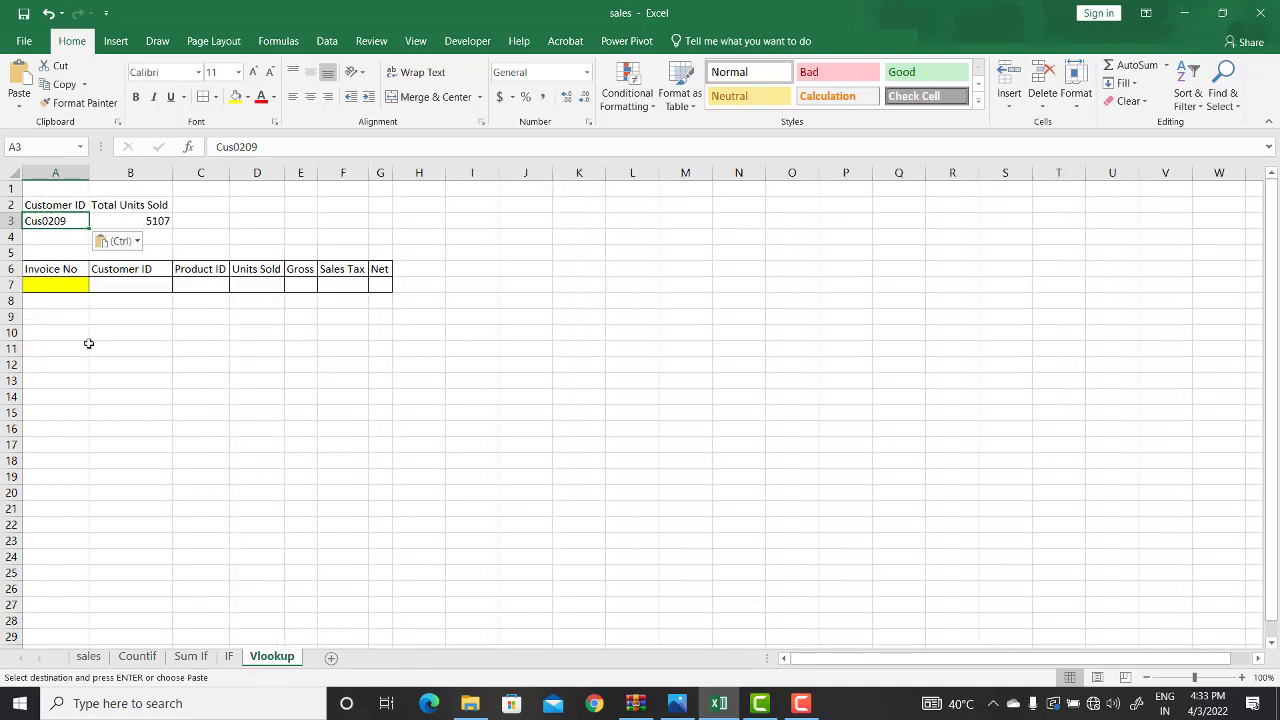
Test the lookup by changing the last digit of the customer ID in A3 first to 8 and finally to 6.
{"action": "double_click", "coordinate": [71, 222]}
{"action": "key", "text": "BackSpace"}
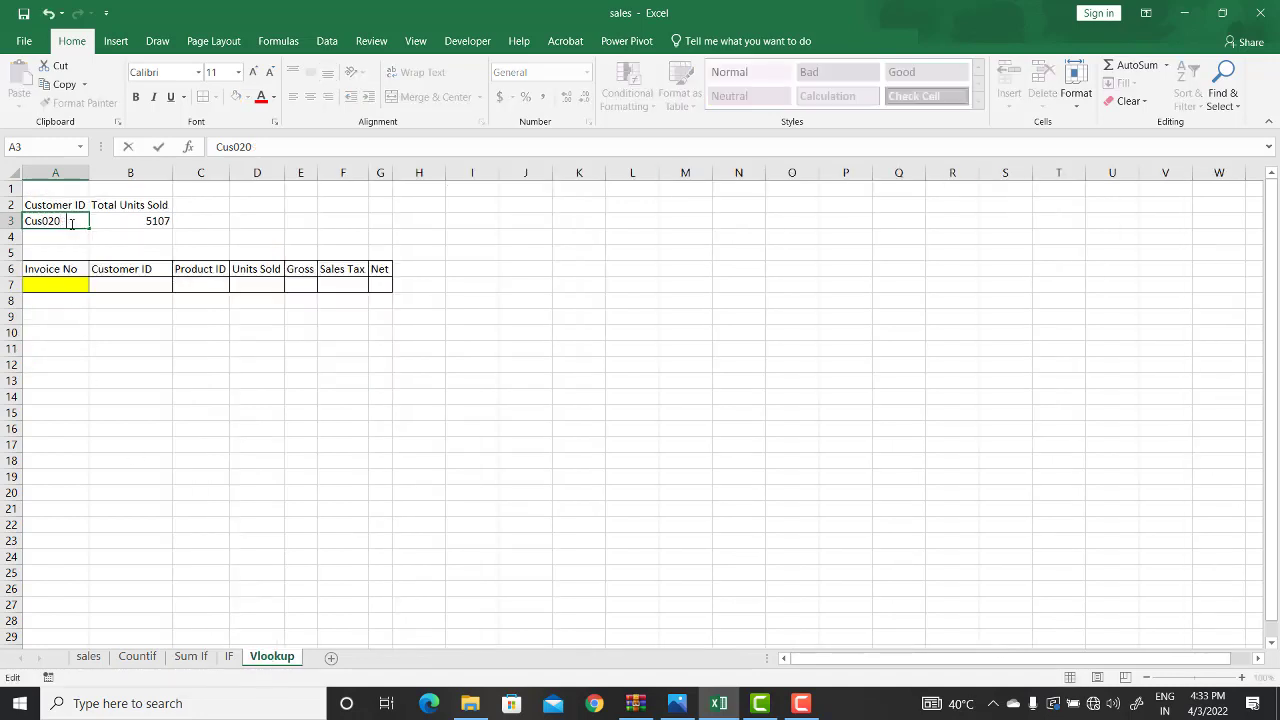
{"action": "type", "text": "8"}
{"action": "key", "text": "Return"}
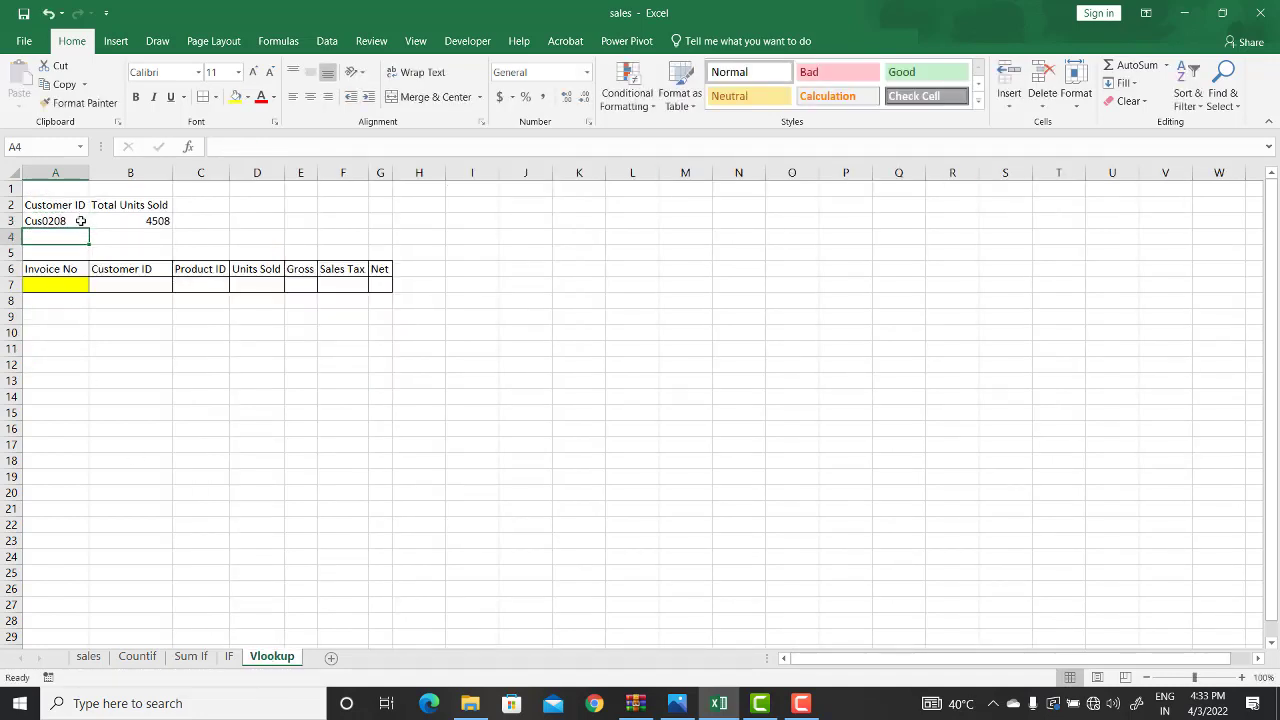
{"action": "double_click", "coordinate": [82, 221]}
{"action": "key", "text": "BackSpace"}
{"action": "type", "text": "6"}
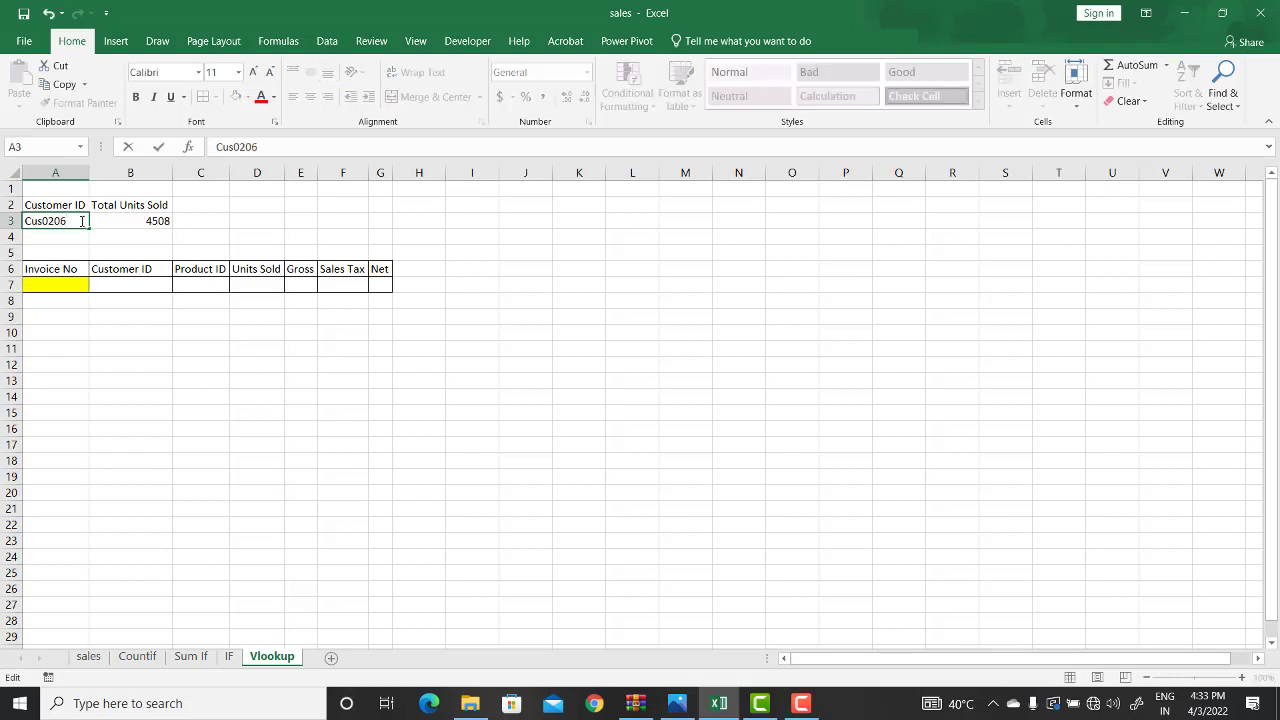
{"action": "key", "text": "Return"}
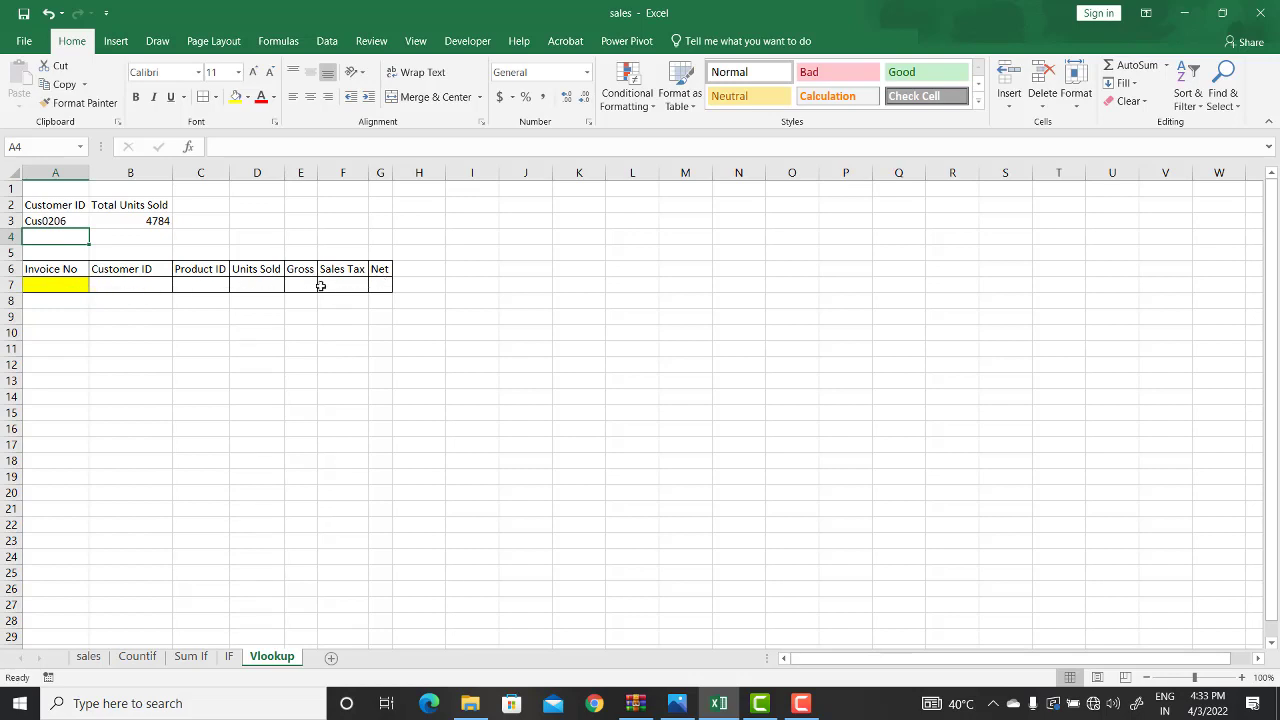
Start a VLOOKUP formula in B7 under Customer ID with the invoice number cell A7 as lookup value.
{"action": "left_click", "coordinate": [55, 282]}
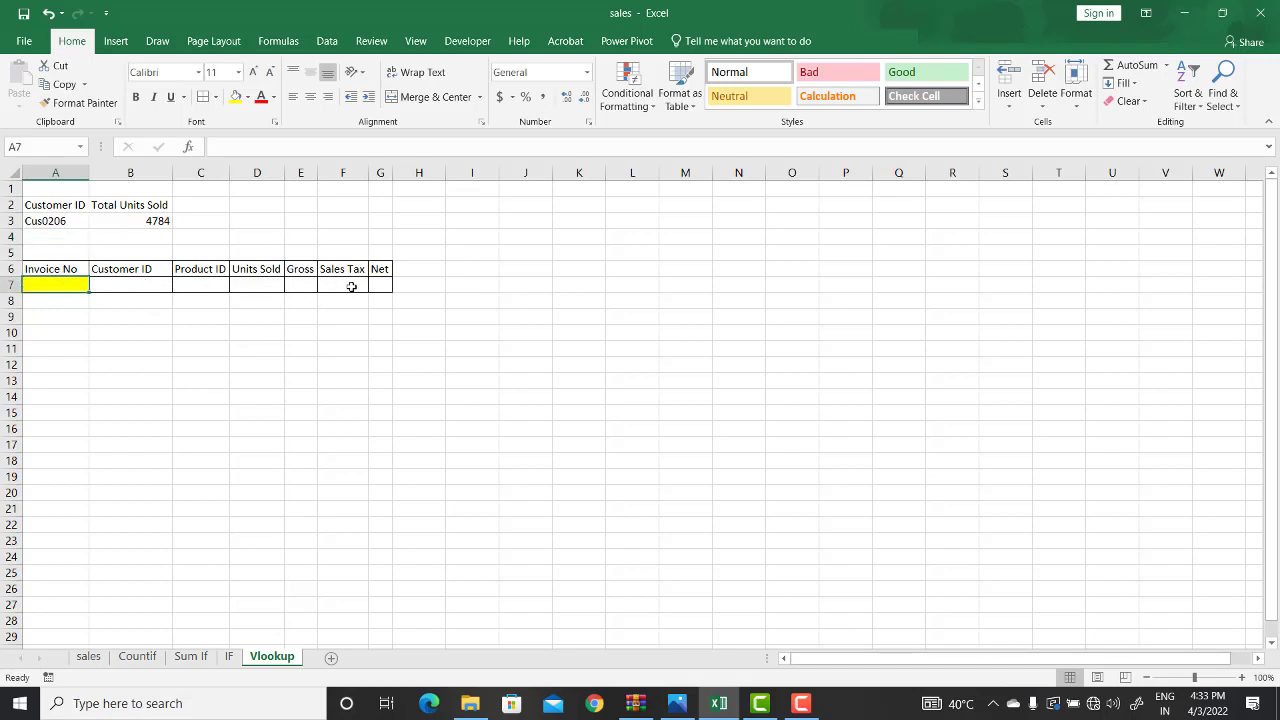
{"action": "left_click", "coordinate": [117, 287]}
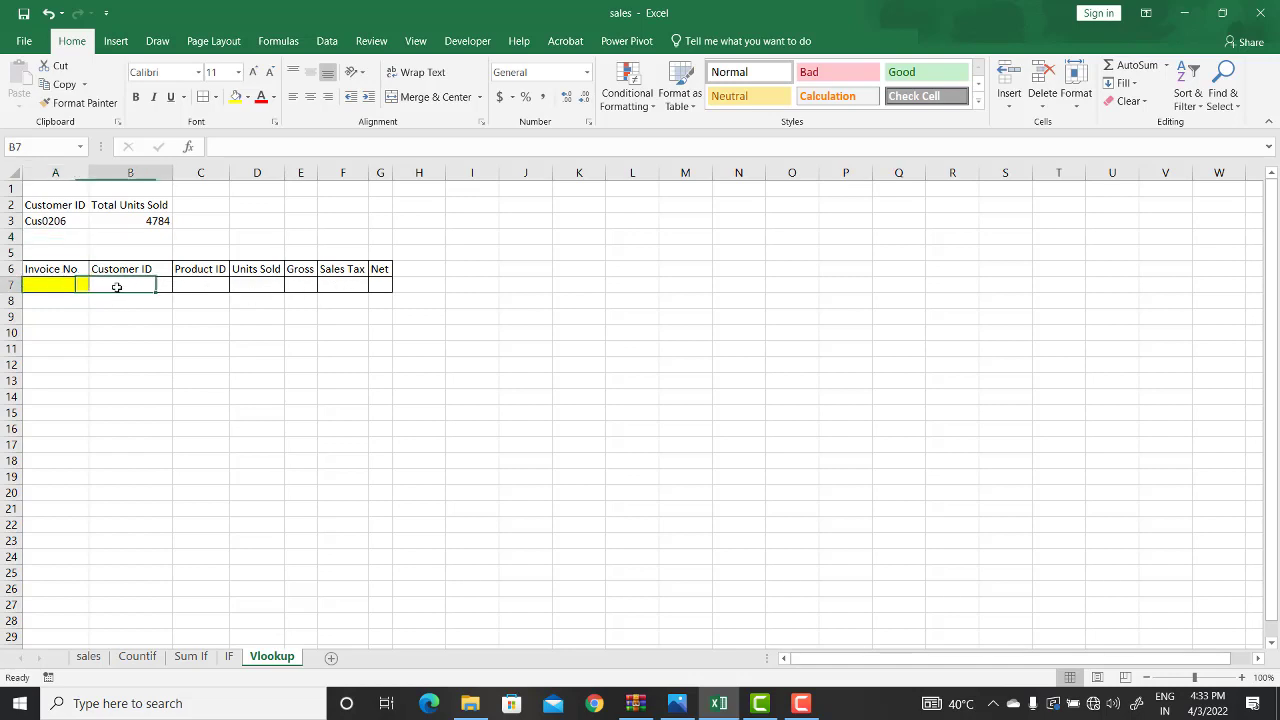
{"action": "type", "text": "=vlo"}
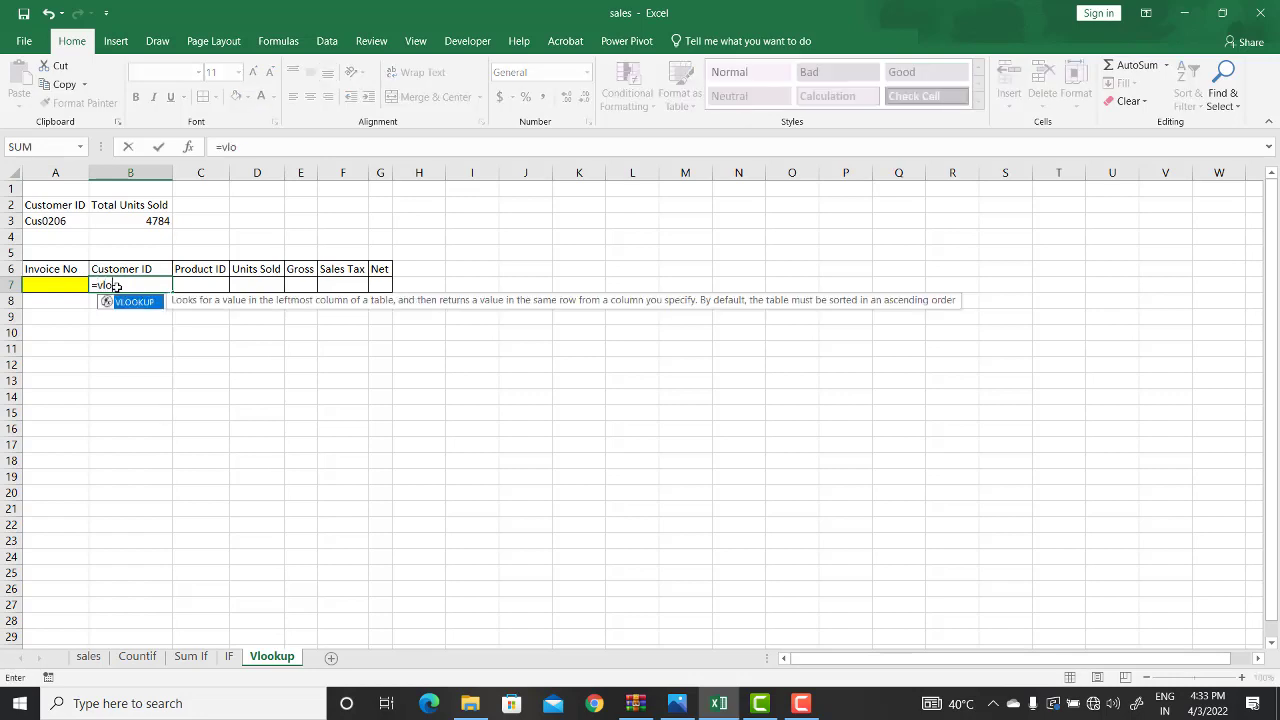
{"action": "type", "text": "okup("}
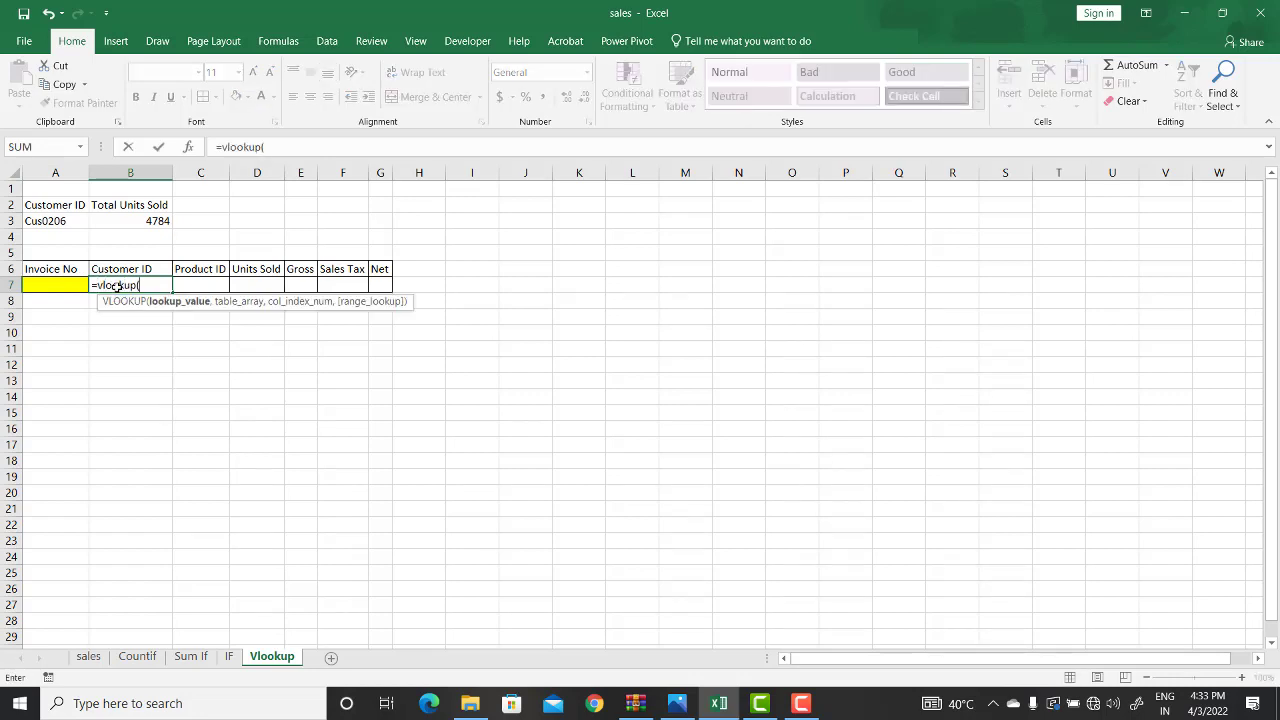
{"action": "left_click", "coordinate": [60, 285]}
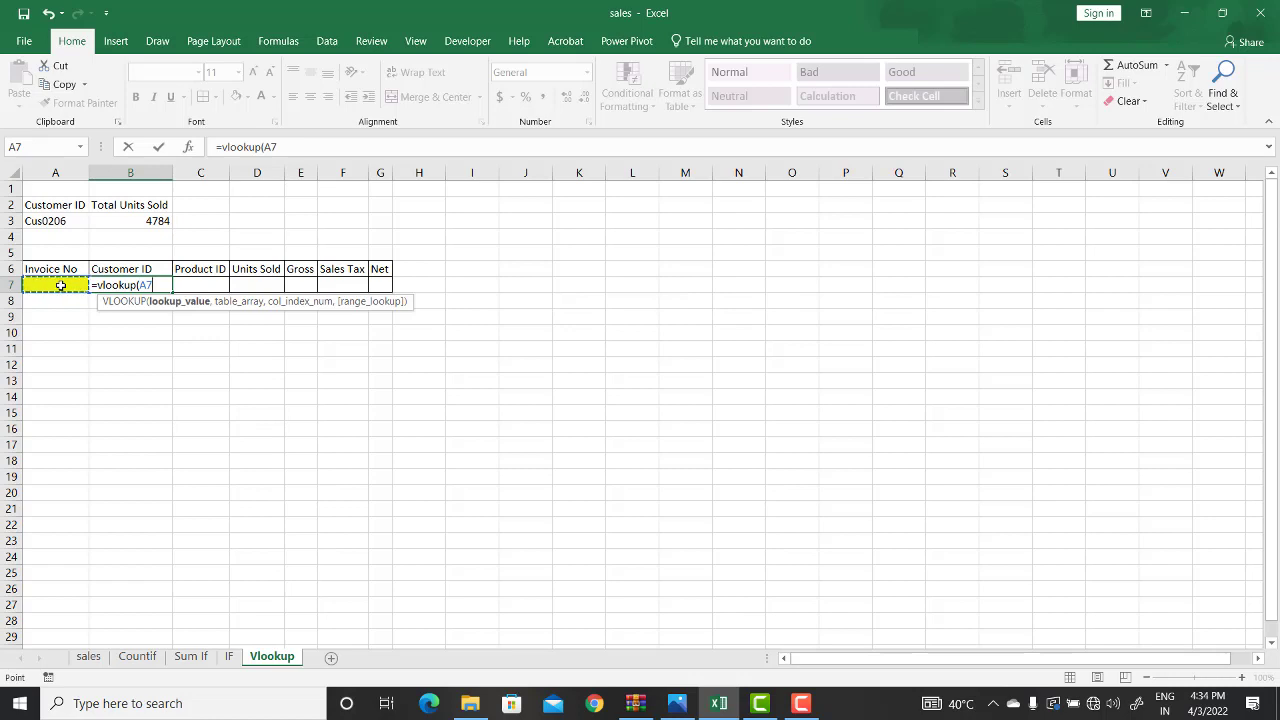
{"action": "type", "text": ","}
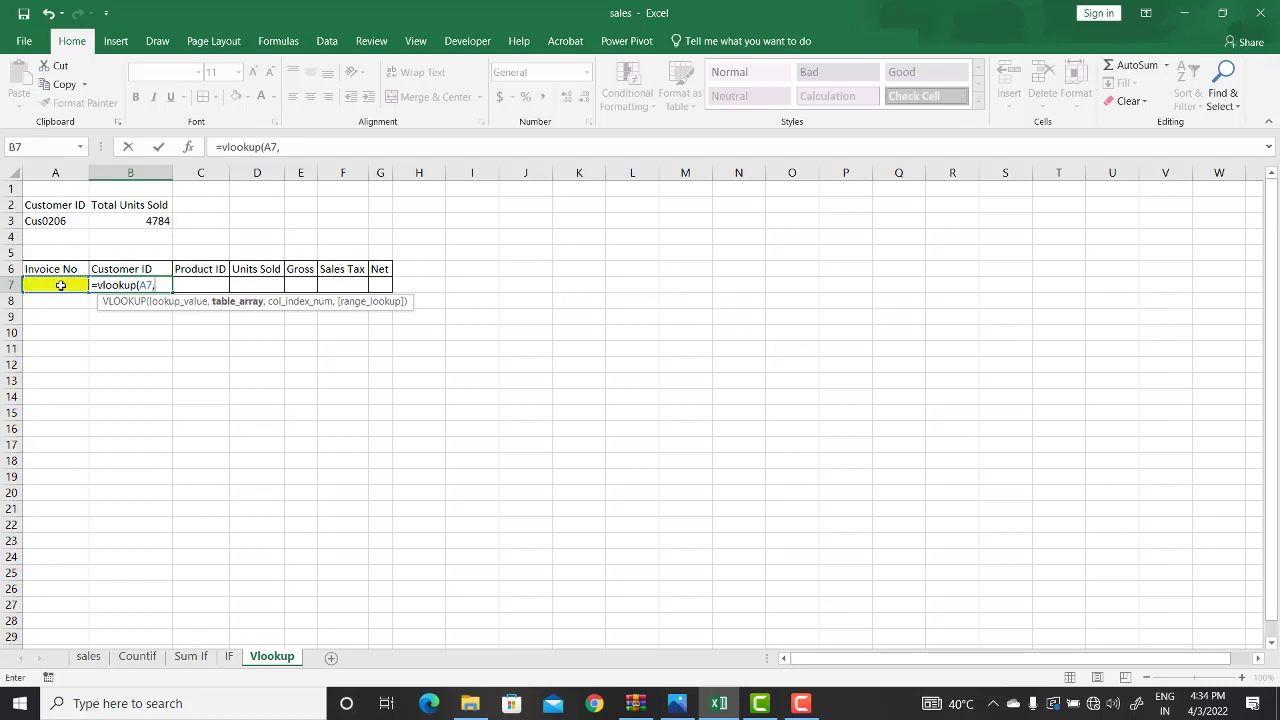
Complete the VLOOKUP in B7 with columns B:H of the sales sheet as table array, column index 2 and range lookup 0.
{"action": "left_click", "coordinate": [88, 660]}
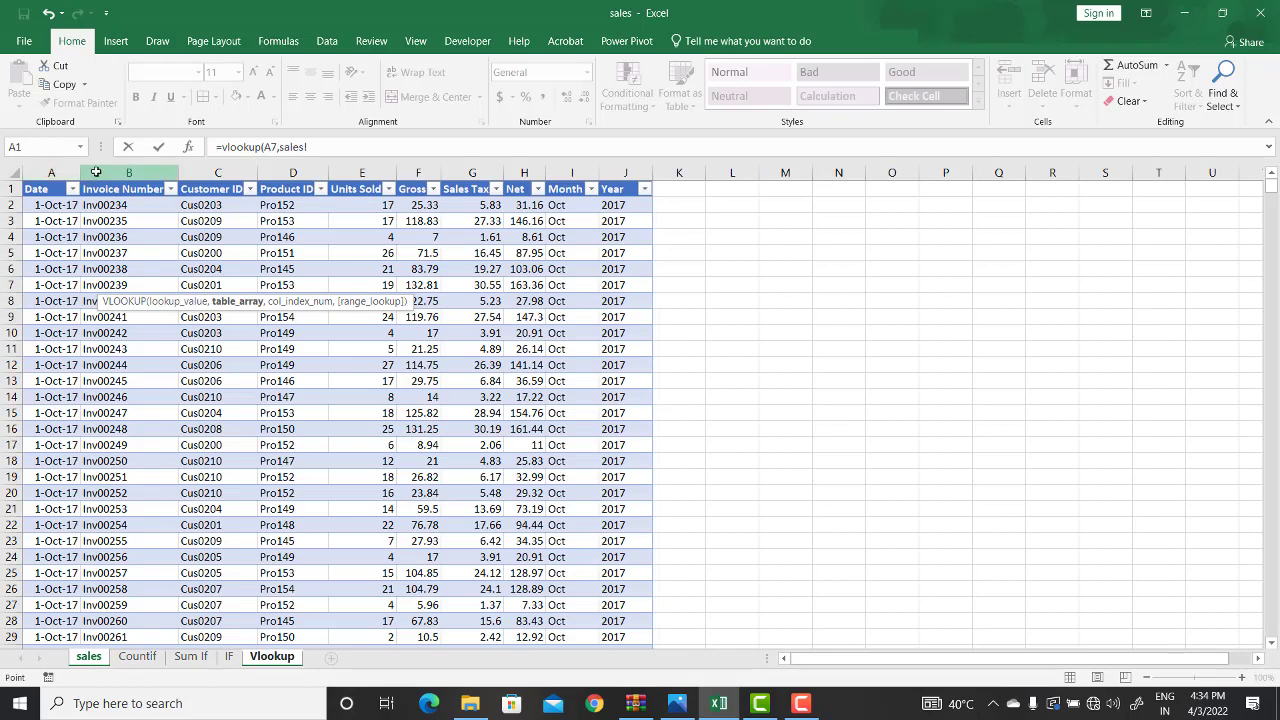
{"action": "left_click_drag", "start_coordinate": [96, 173], "coordinate": [522, 188]}
{"action": "left_click", "coordinate": [341, 147]}
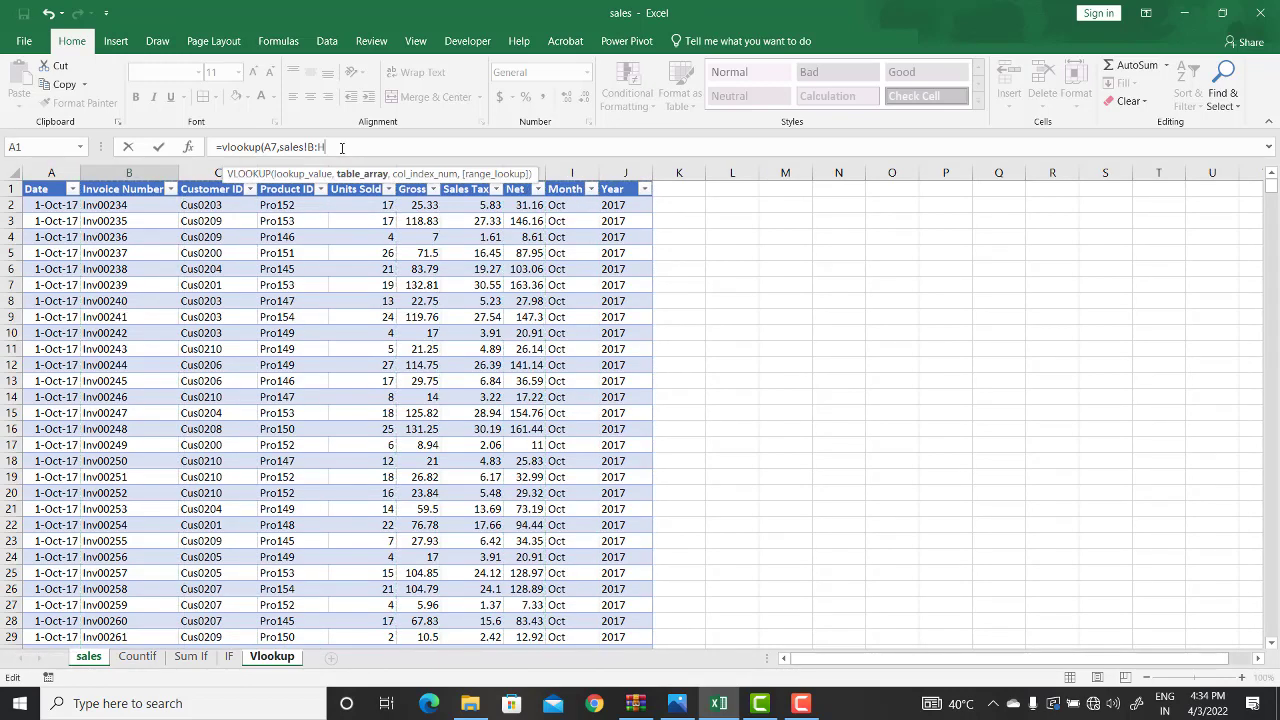
{"action": "type", "text": ",2"}
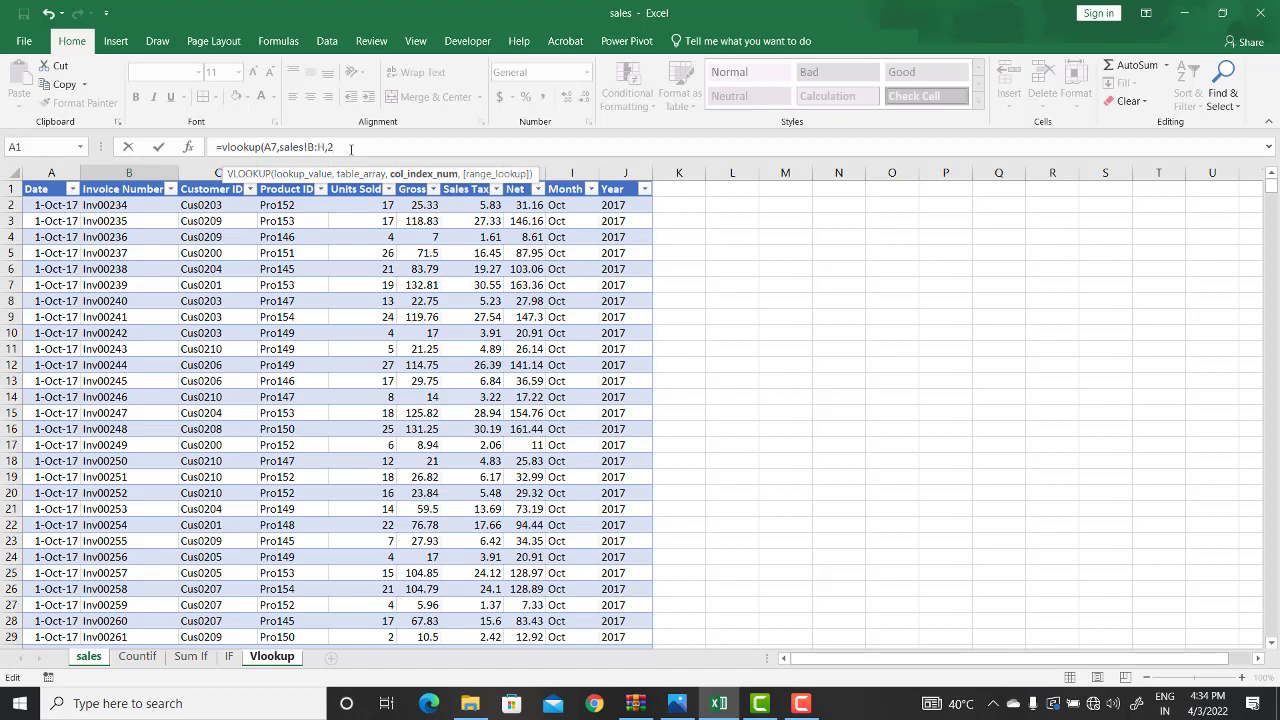
{"action": "type", "text": ","}
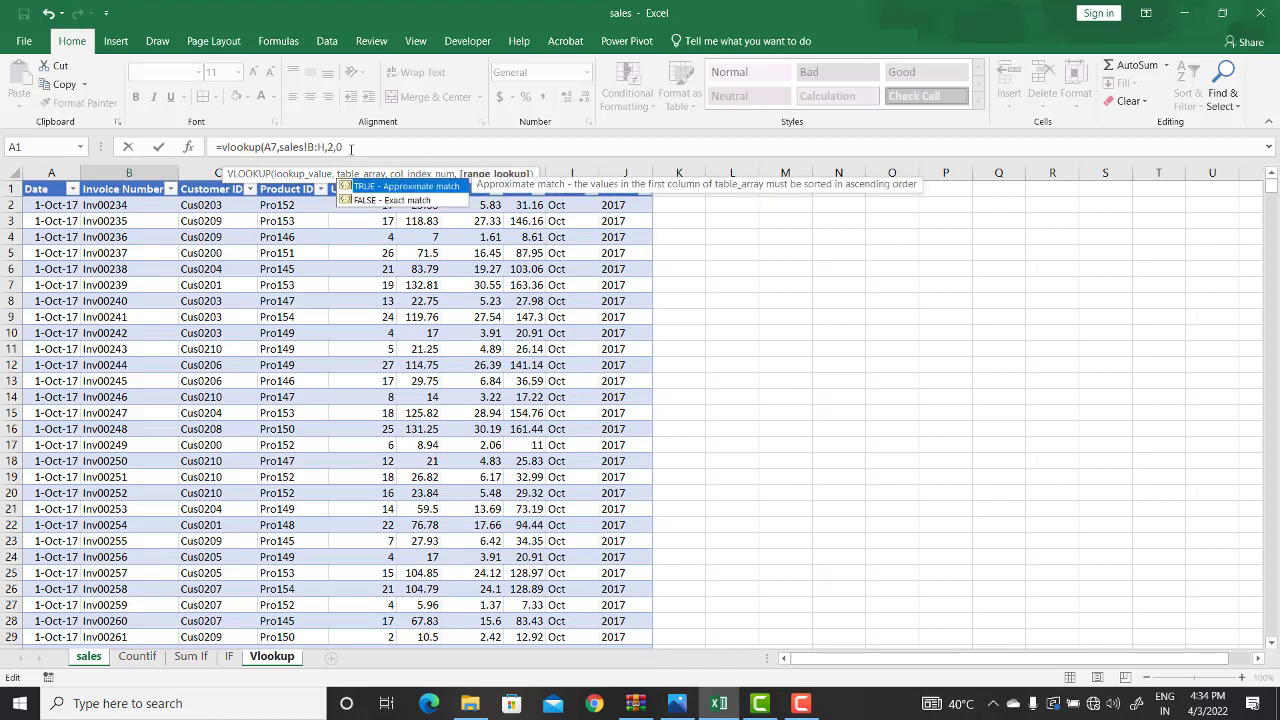
{"action": "type", "text": "0)"}
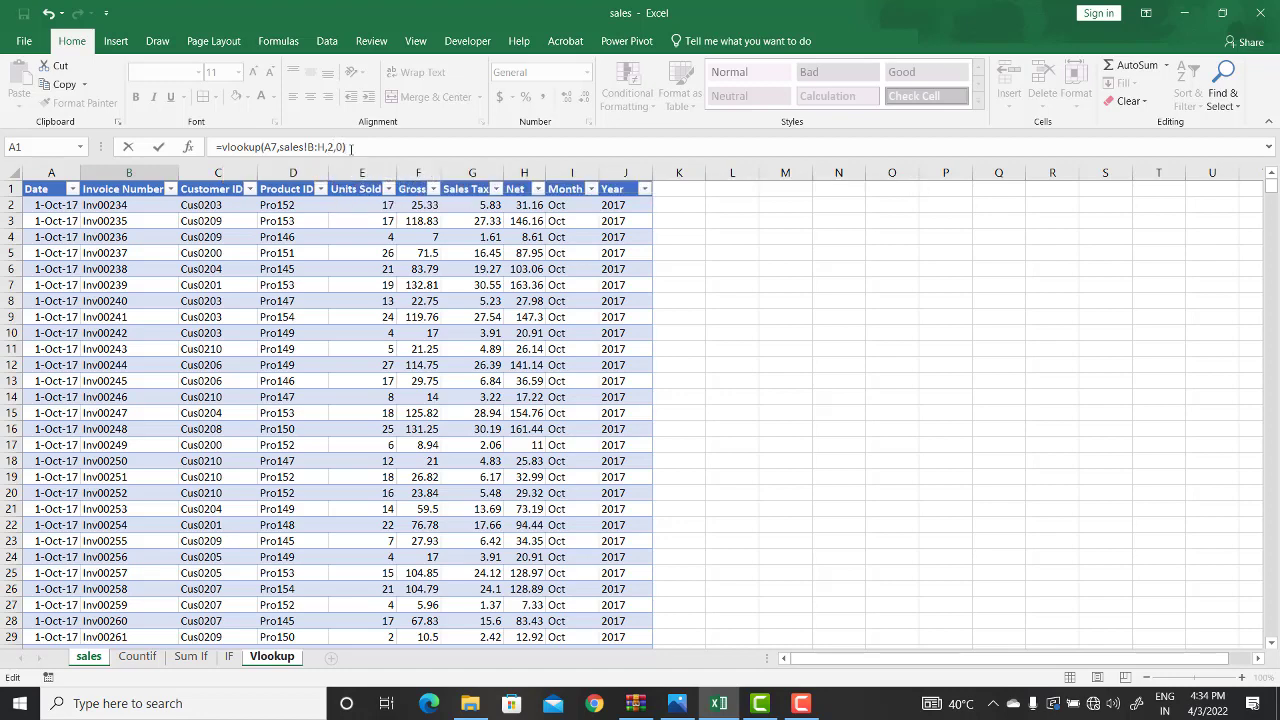
{"action": "key", "text": "Return"}
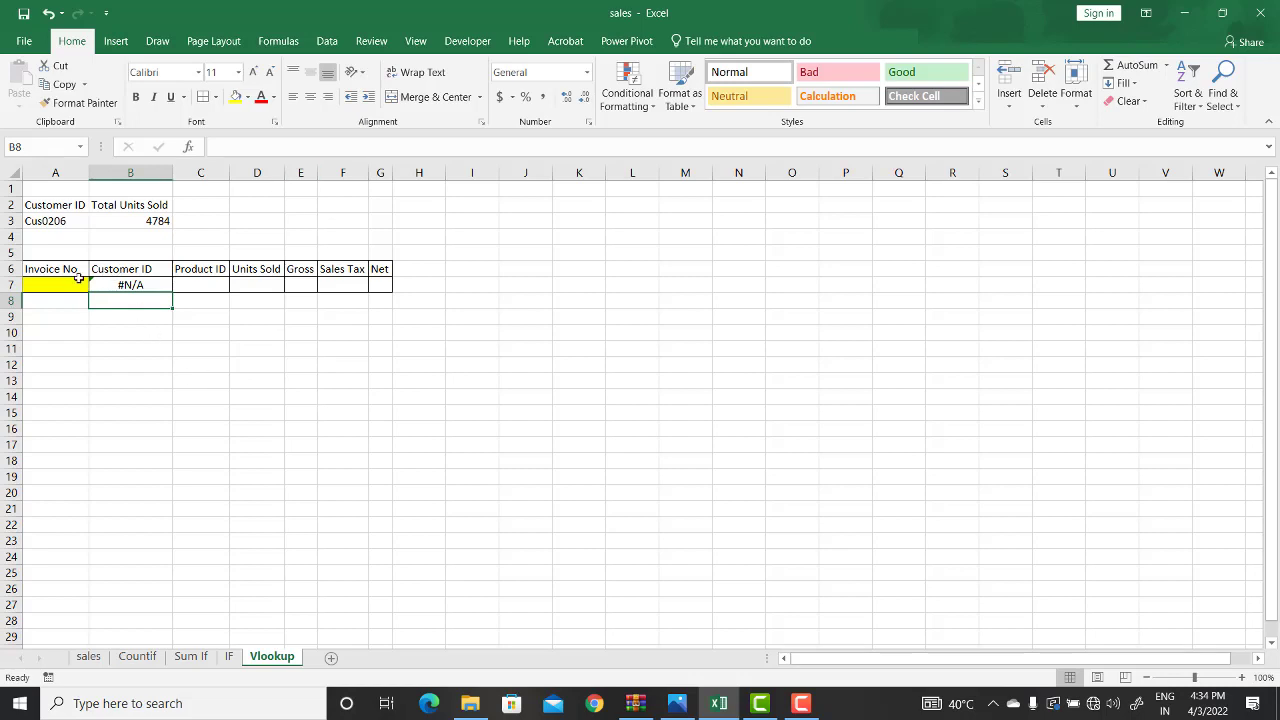
Copy the invoice number from B2 of the sales sheet into A7 of the Vlookup sheet and check the lookup in B7.
{"action": "left_click", "coordinate": [70, 283]}
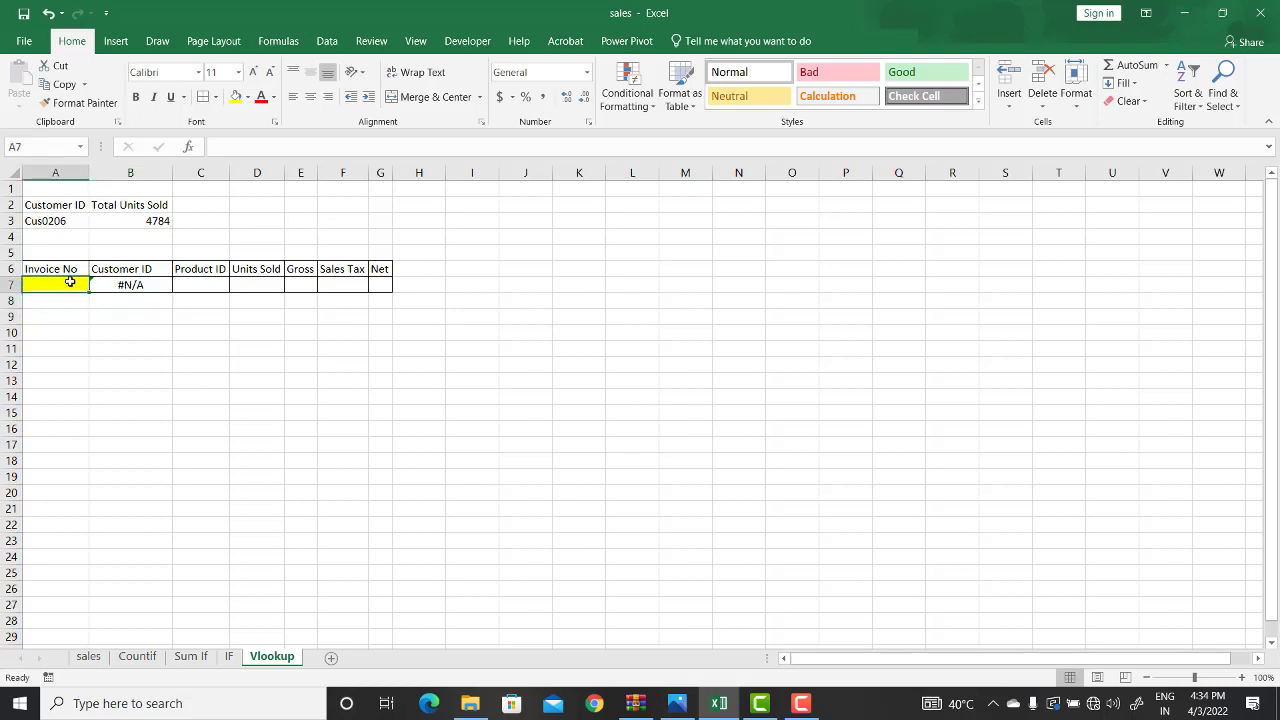
{"action": "left_click", "coordinate": [88, 657]}
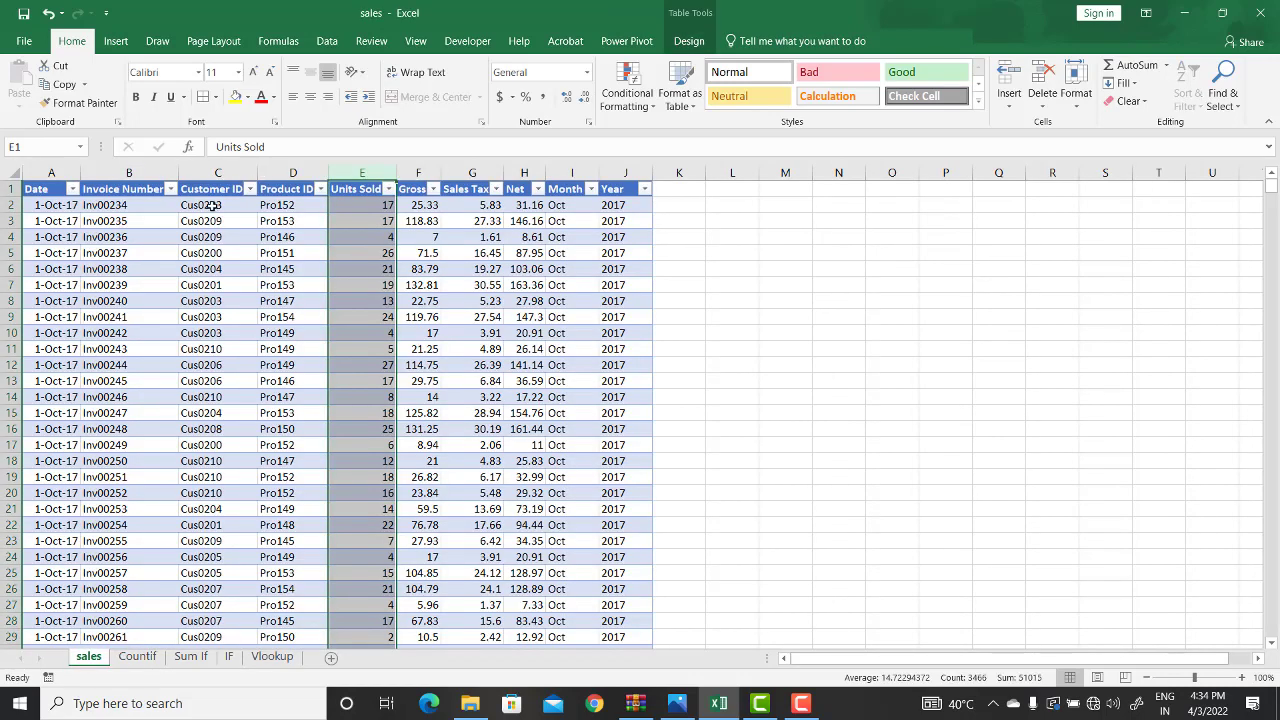
{"action": "left_click", "coordinate": [103, 208]}
{"action": "key", "text": "ctrl+c"}
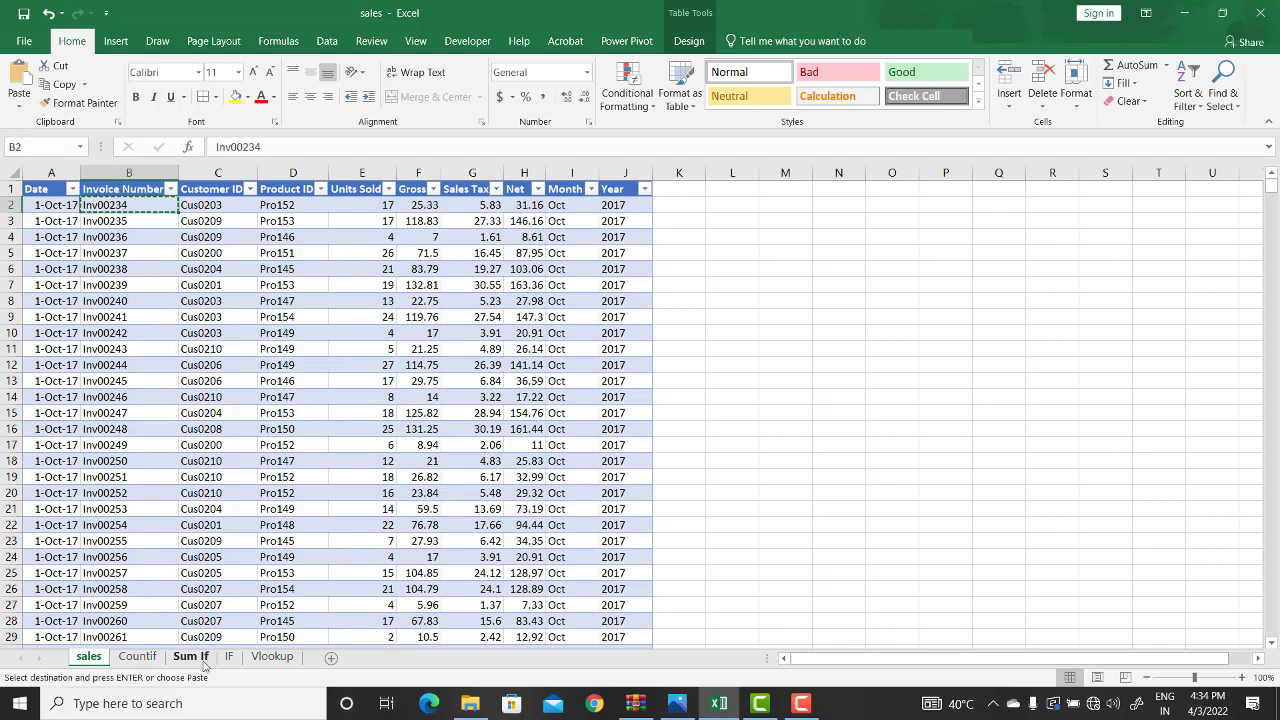
{"action": "left_click", "coordinate": [268, 657]}
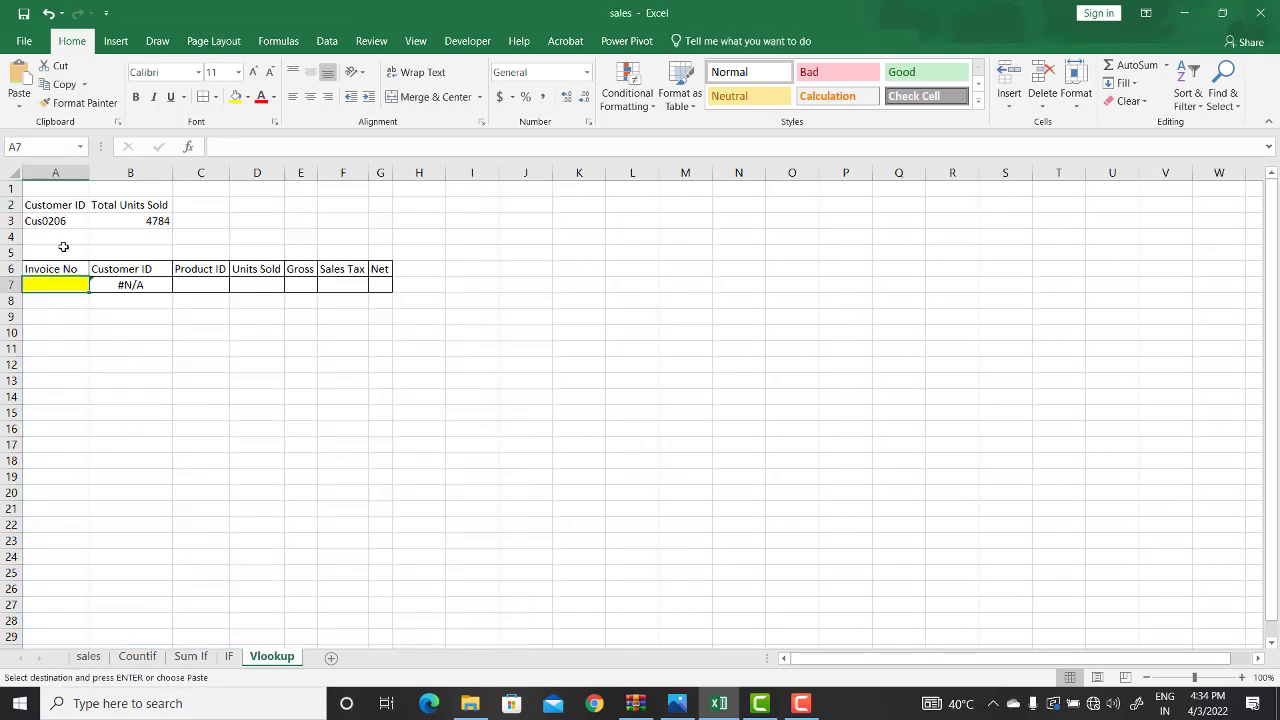
{"action": "key", "text": "ctrl+v"}
{"action": "left_click", "coordinate": [123, 288]}
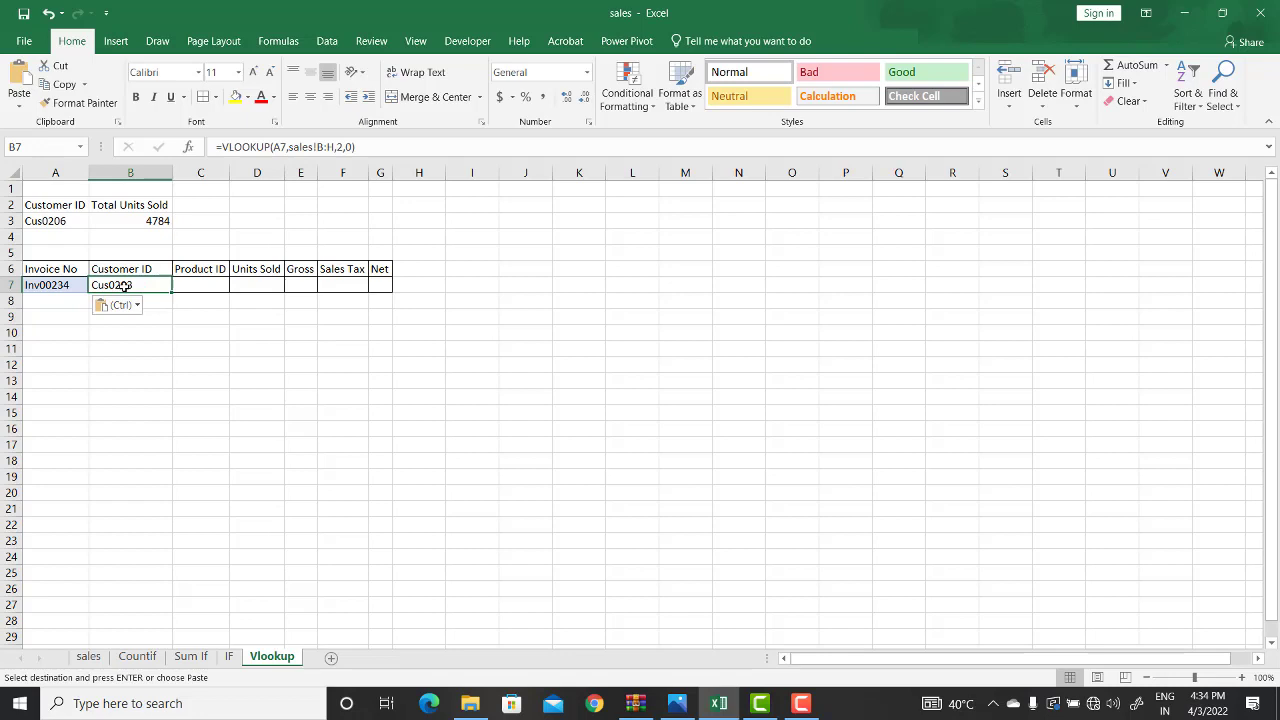
{"action": "left_click", "coordinate": [55, 287]}
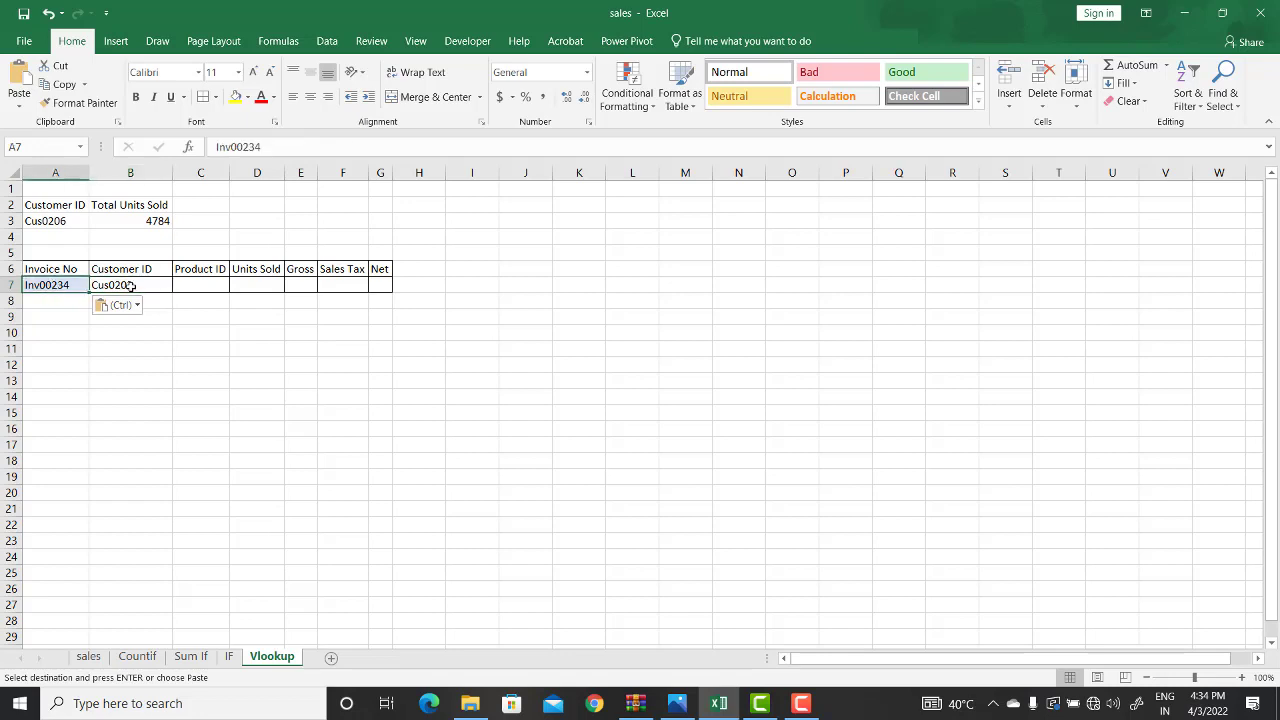
Make the lookup value $A$7 and table array $B:$H absolute in B7's formula and fill it across to G7.
{"action": "left_click", "coordinate": [129, 287]}
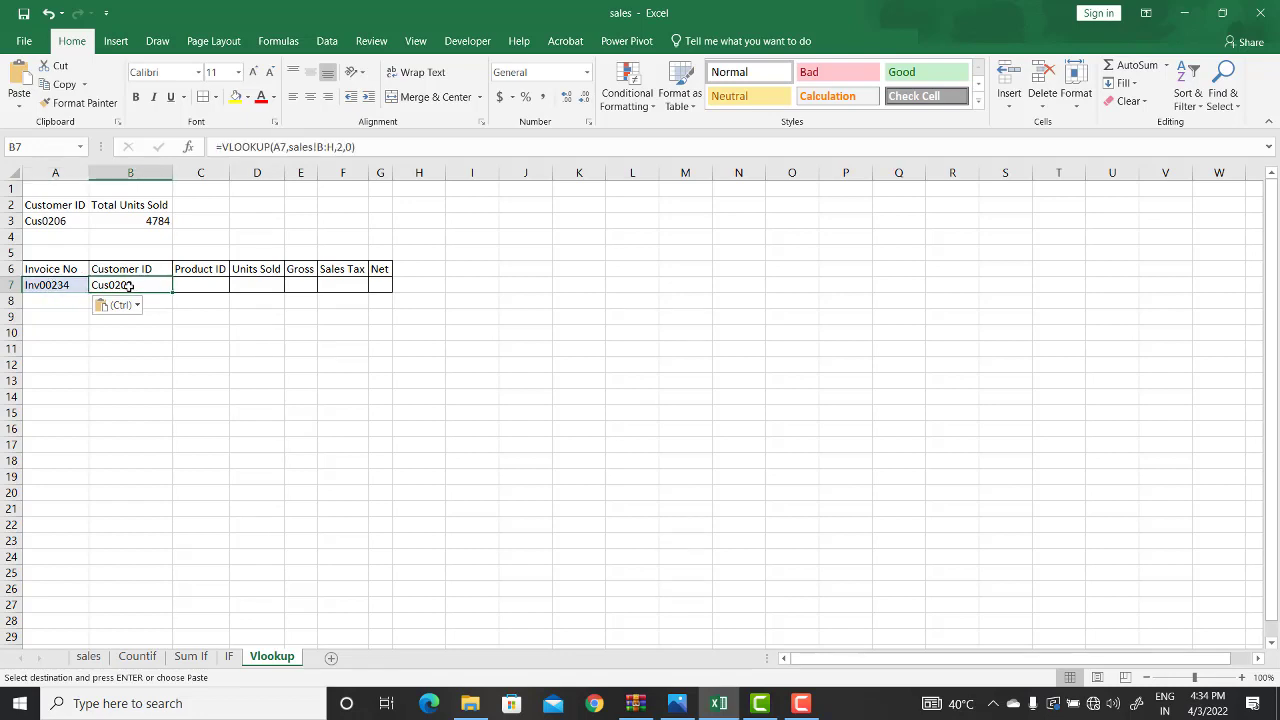
{"action": "left_click", "coordinate": [284, 147]}
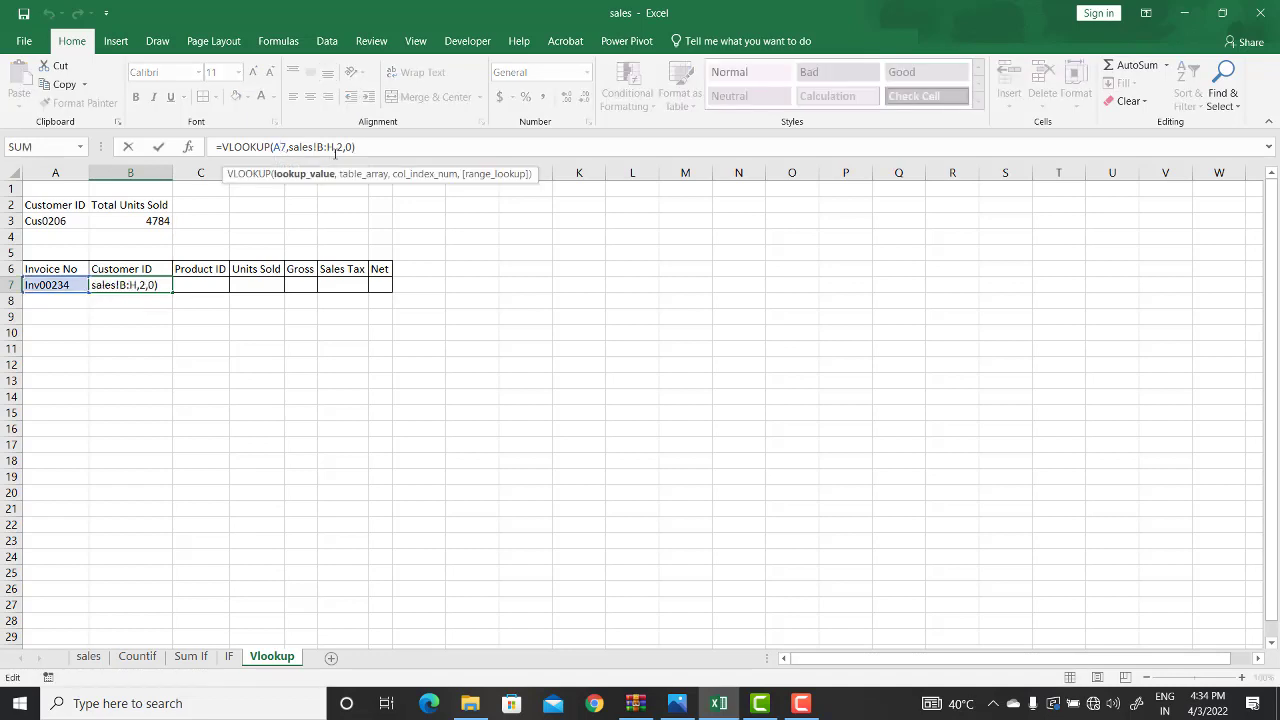
{"action": "key", "text": "F4"}
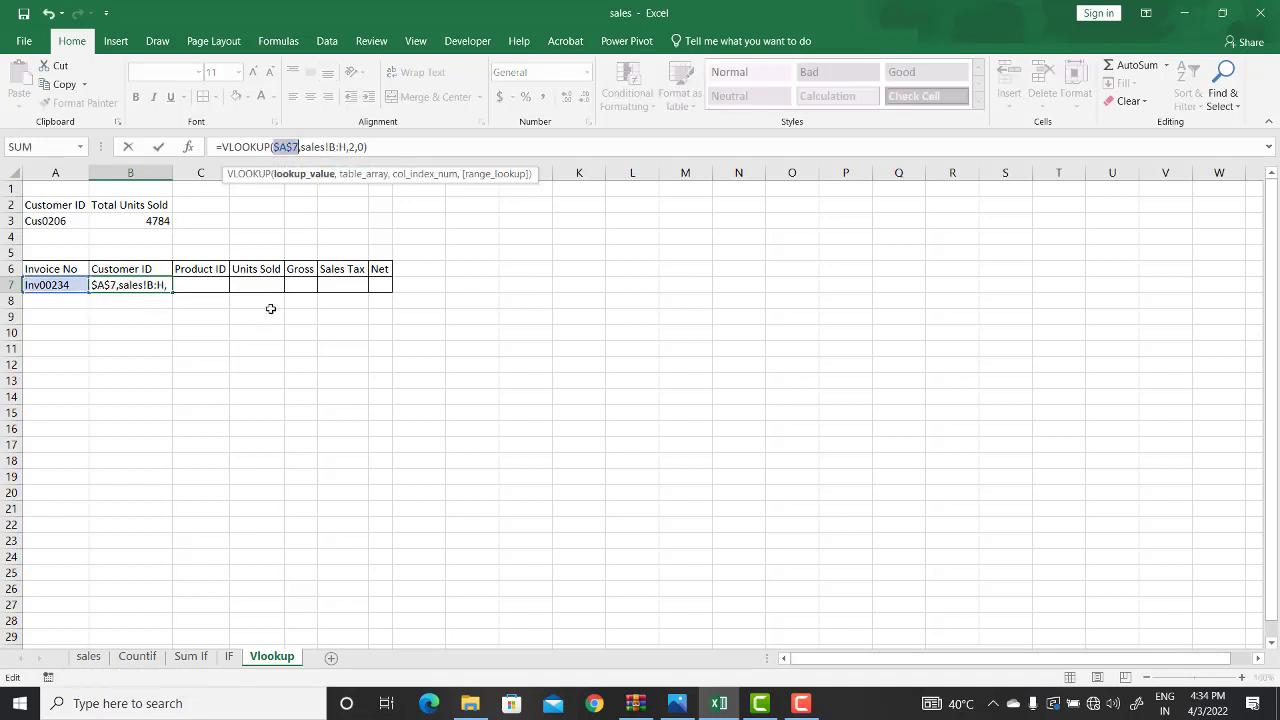
{"action": "left_click", "coordinate": [341, 147]}
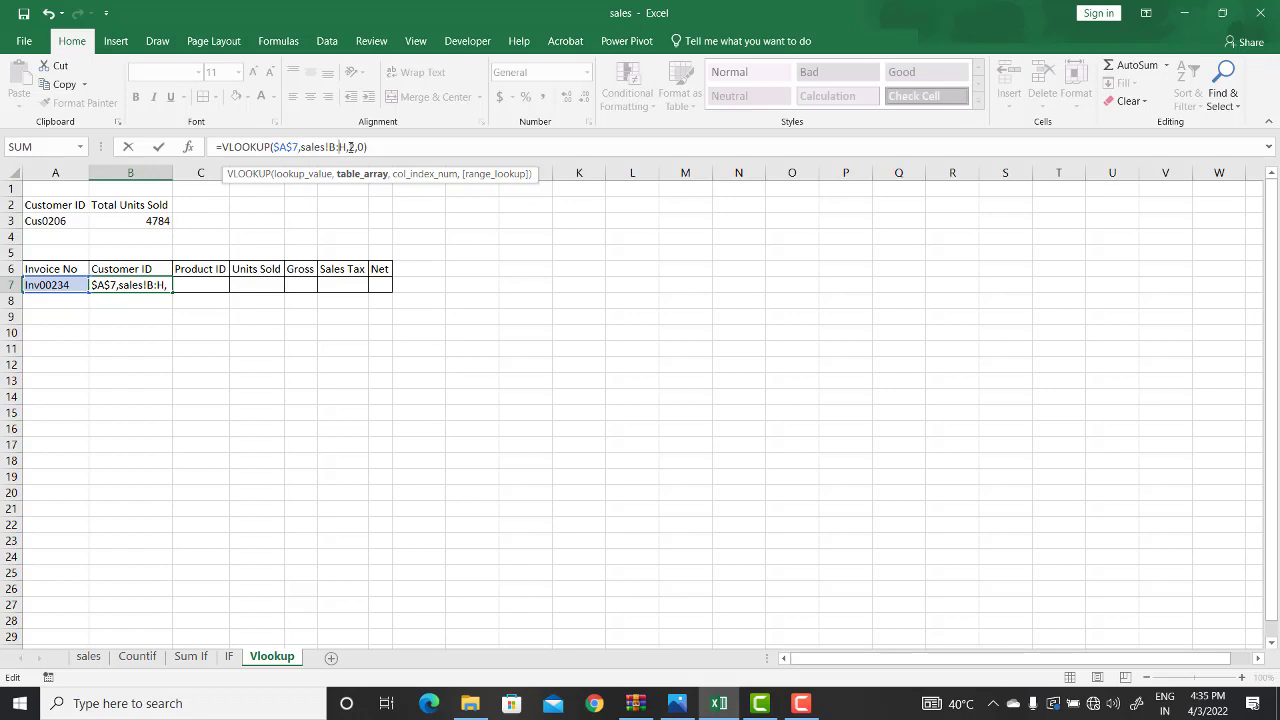
{"action": "key", "text": "F4"}
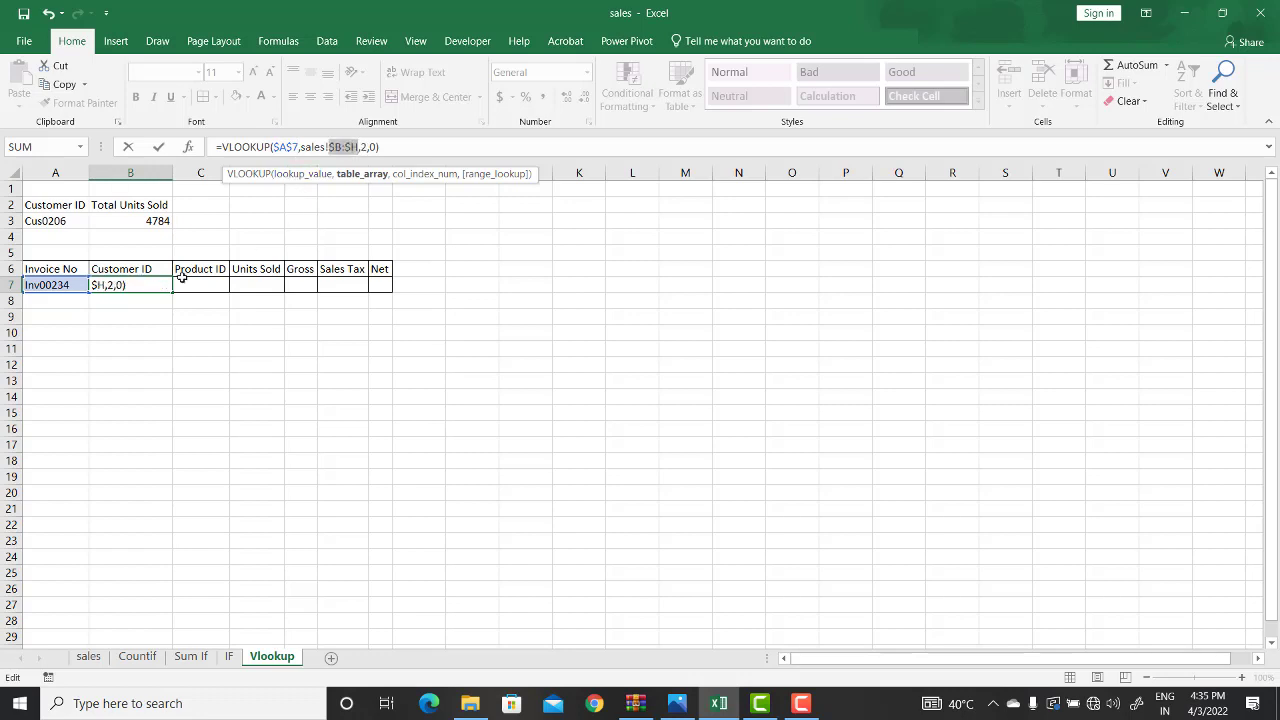
{"action": "key", "text": "Return"}
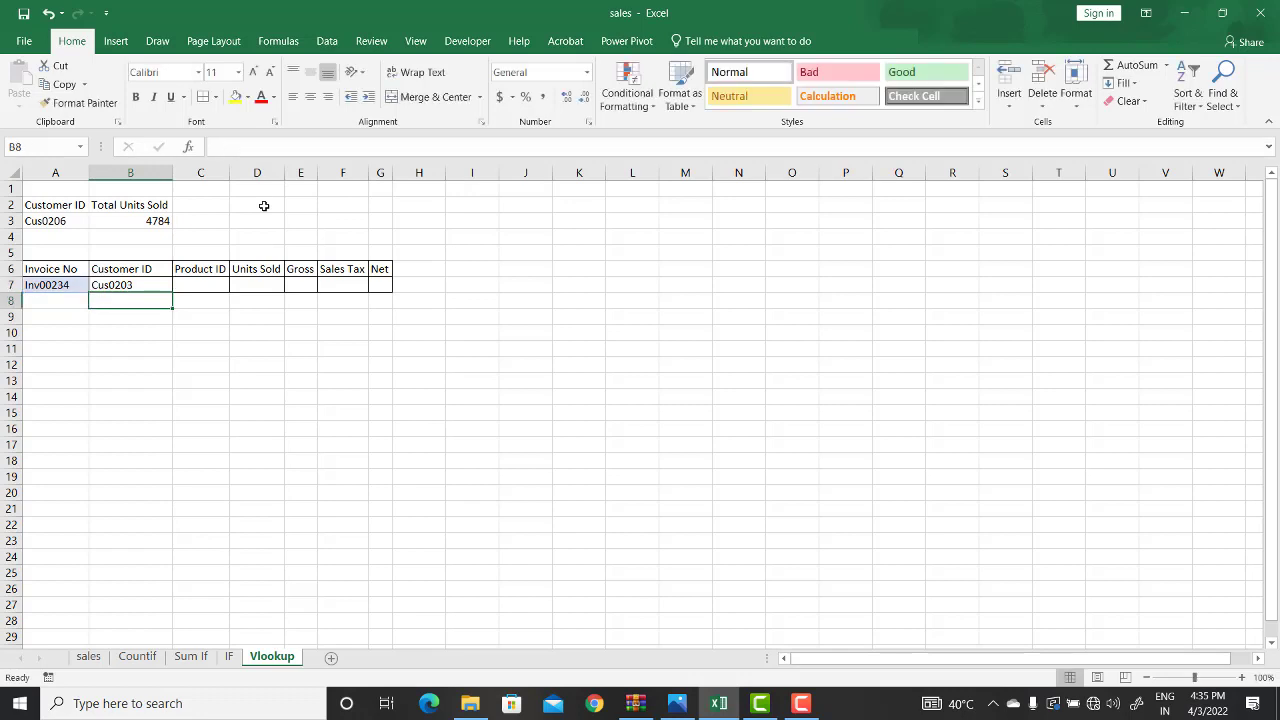
{"action": "left_click", "coordinate": [161, 288]}
{"action": "left_click_drag", "start_coordinate": [173, 292], "coordinate": [393, 310]}
Set the column index of the VLOOKUP in C7 under Product ID to 3.
{"action": "left_click", "coordinate": [201, 286]}
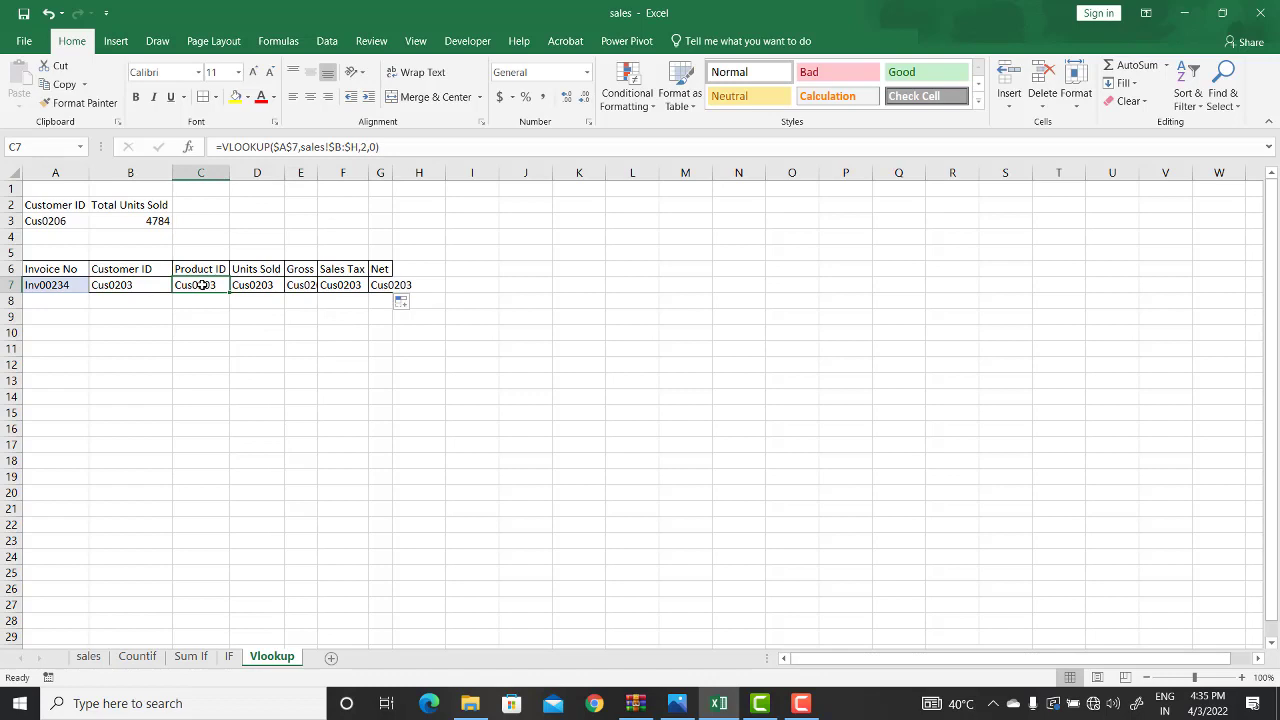
{"action": "left_click", "coordinate": [367, 147]}
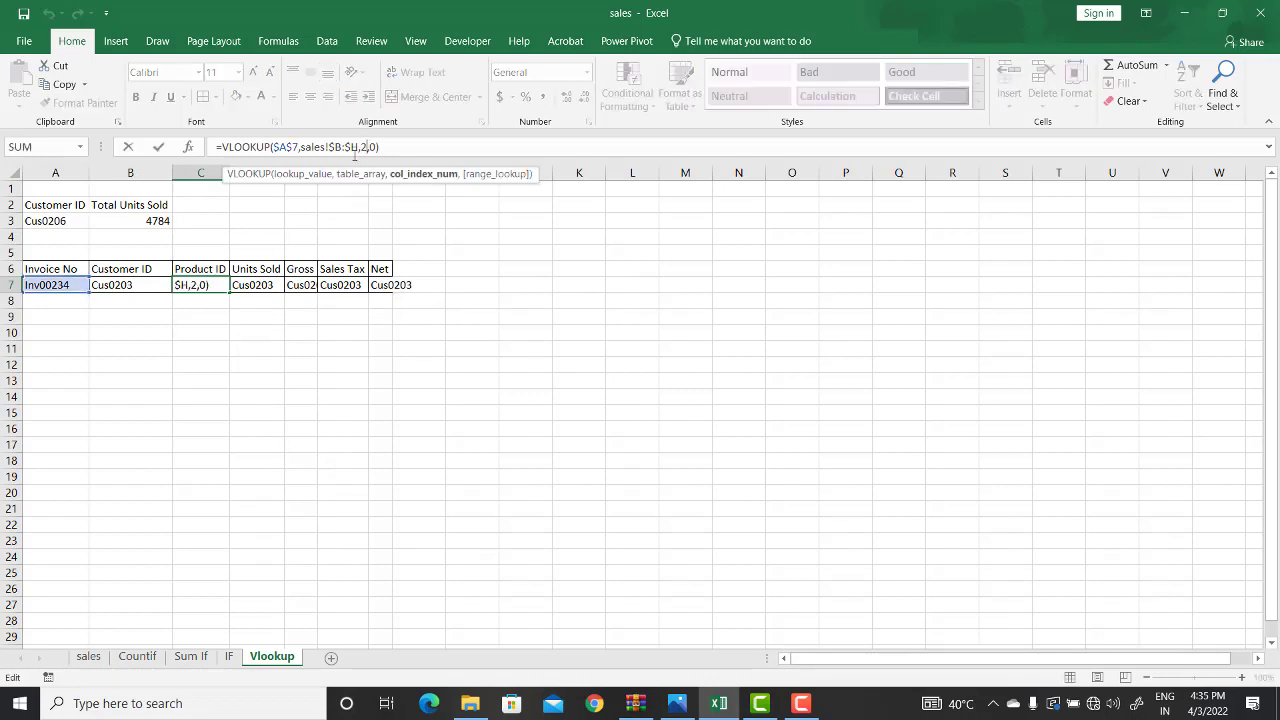
{"action": "key", "text": "BackSpace"}
{"action": "type", "text": "3"}
{"action": "key", "text": "Return"}
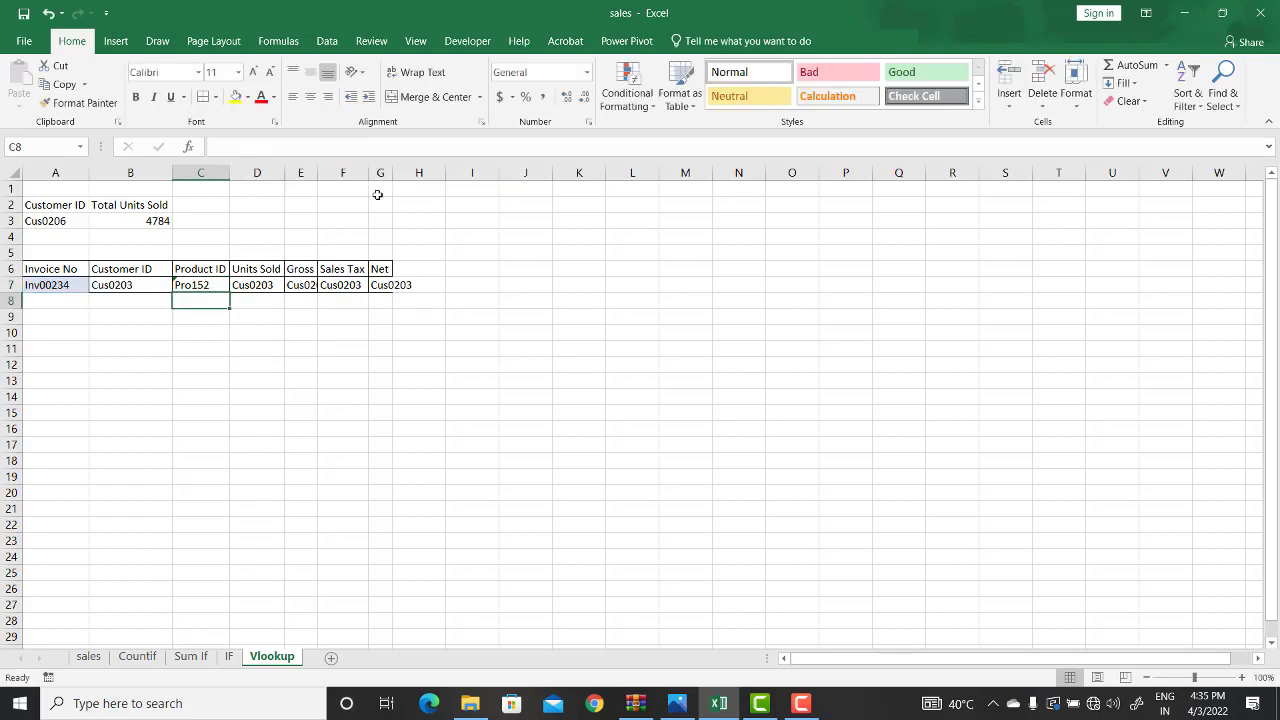
Set the column index of the VLOOKUP in D7 under Units Sold to 4.
{"action": "left_click", "coordinate": [270, 281]}
{"action": "left_click", "coordinate": [364, 147]}
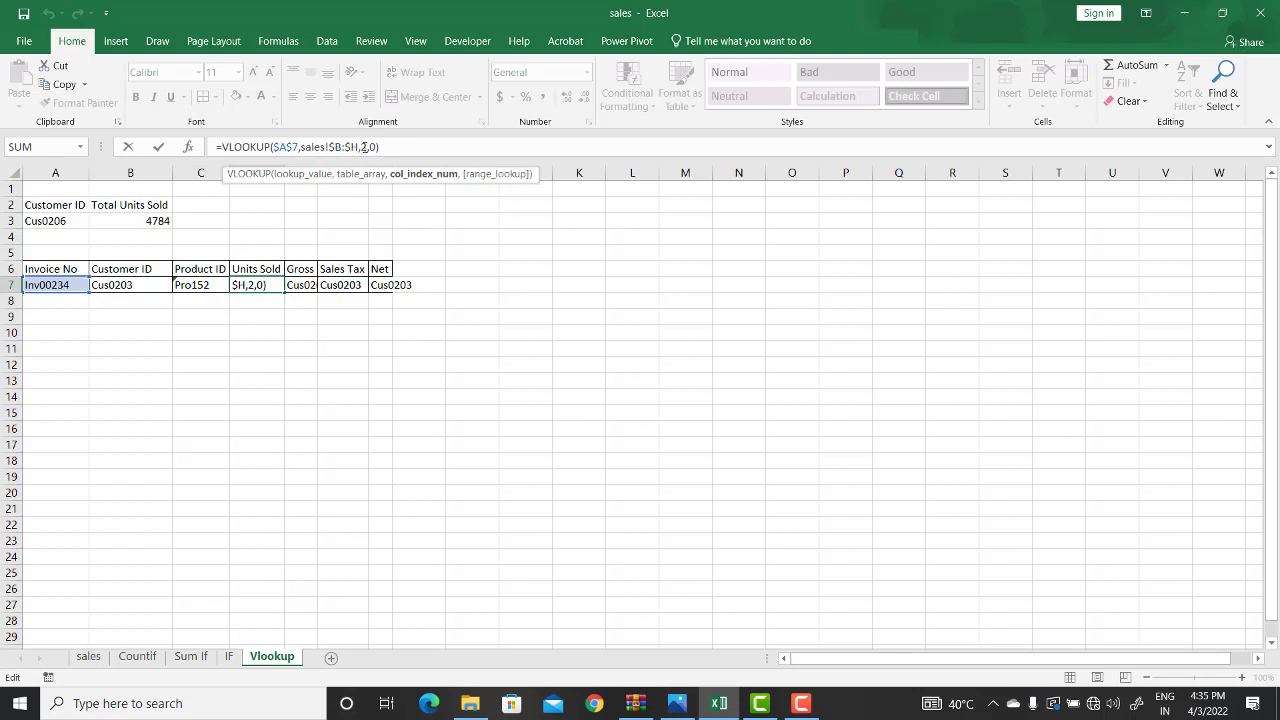
{"action": "key", "text": "BackSpace"}
{"action": "type", "text": "4"}
{"action": "key", "text": "Return"}
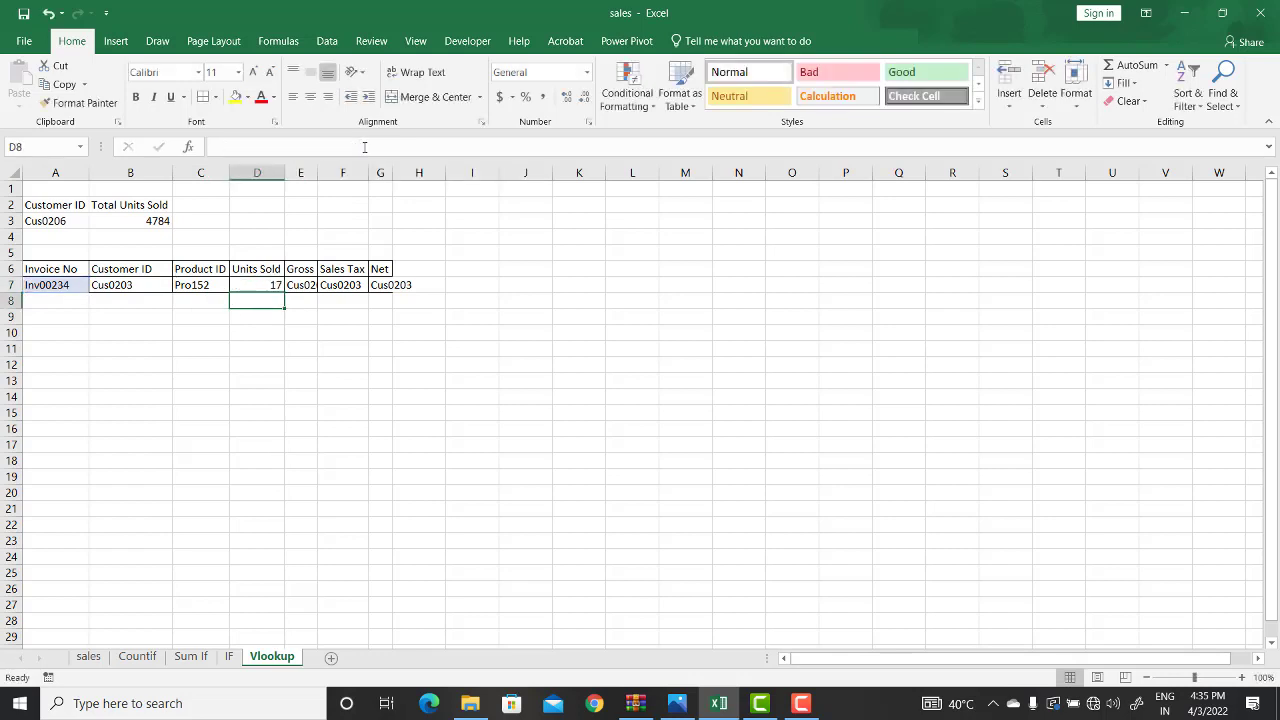
Set the column index of the VLOOKUP in E7 under Gross to 5.
{"action": "left_click", "coordinate": [294, 285]}
{"action": "left_click", "coordinate": [368, 147]}
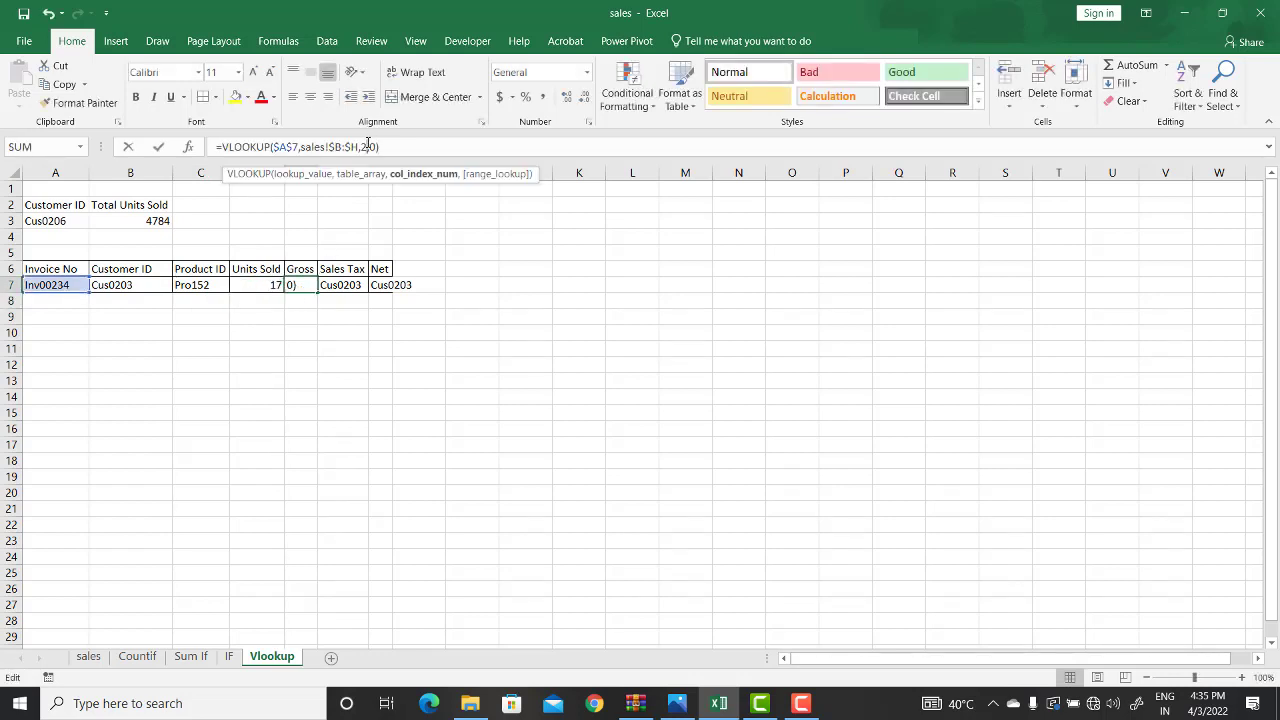
{"action": "key", "text": "BackSpace"}
{"action": "type", "text": "5"}
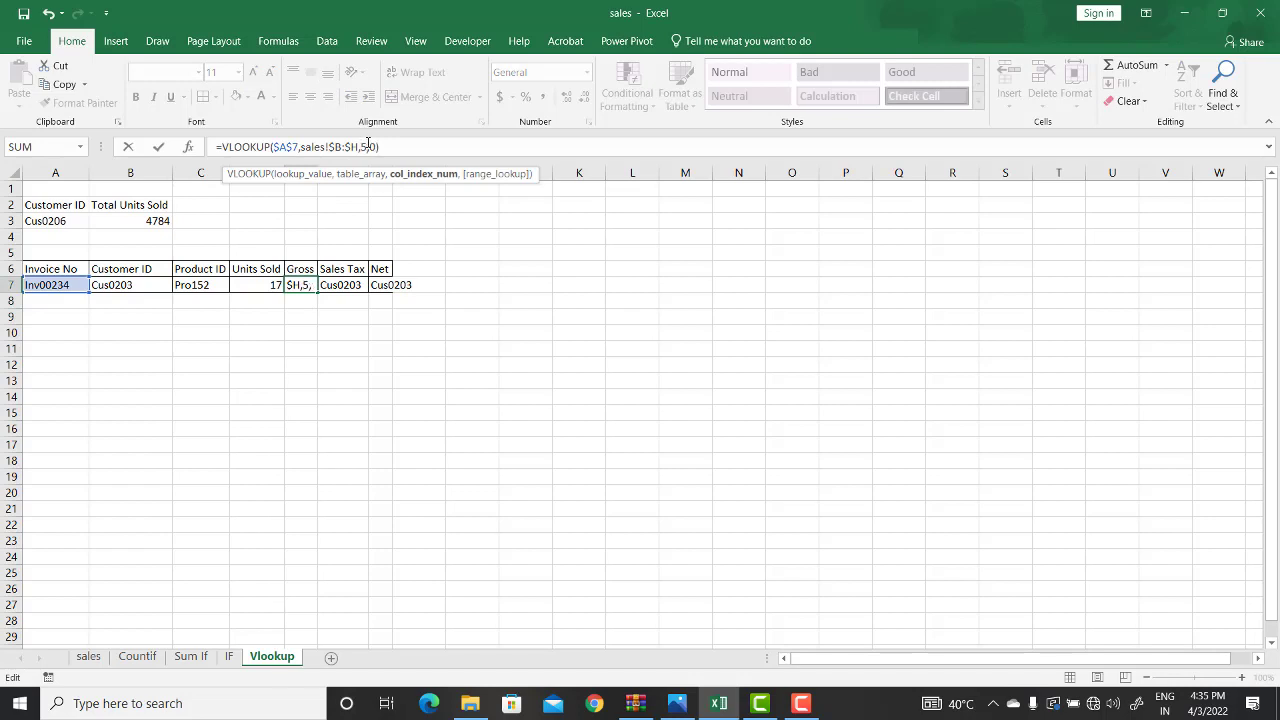
{"action": "key", "text": "Return"}
Set the column index of the VLOOKUP in F7 under Sales Tax to 6.
{"action": "left_click", "coordinate": [342, 285]}
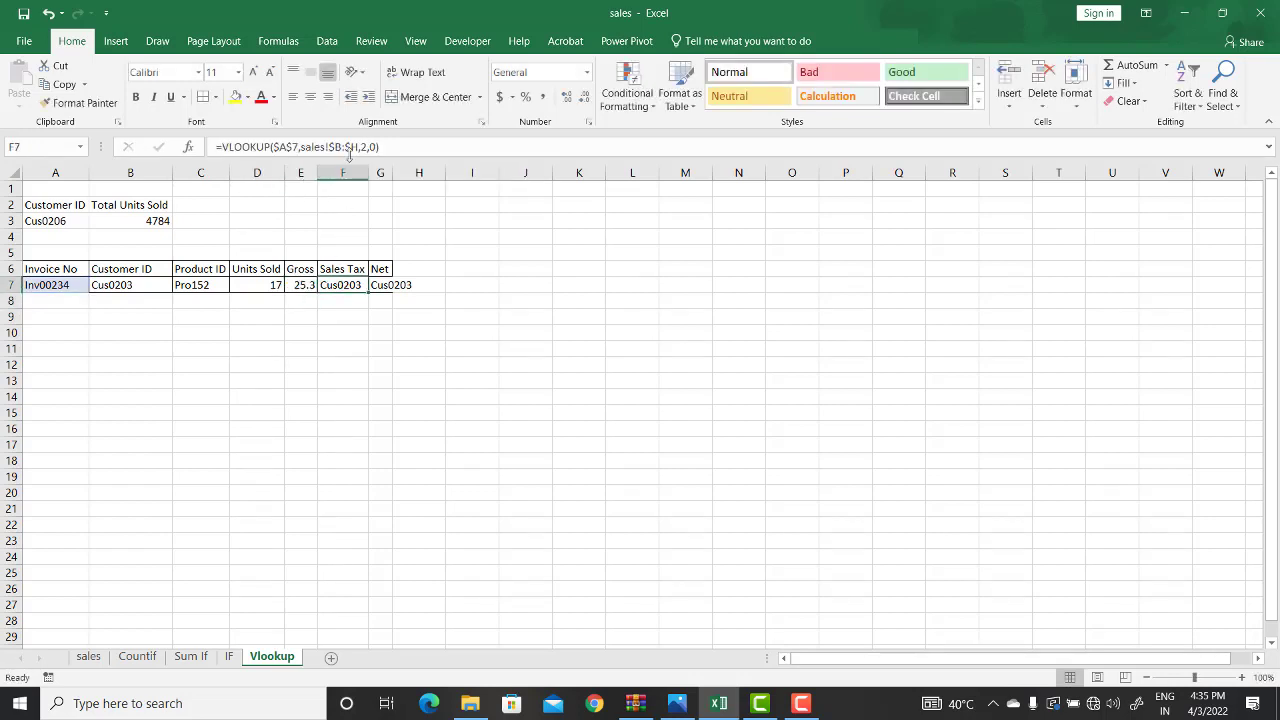
{"action": "left_click", "coordinate": [363, 148]}
{"action": "key", "text": "BackSpace"}
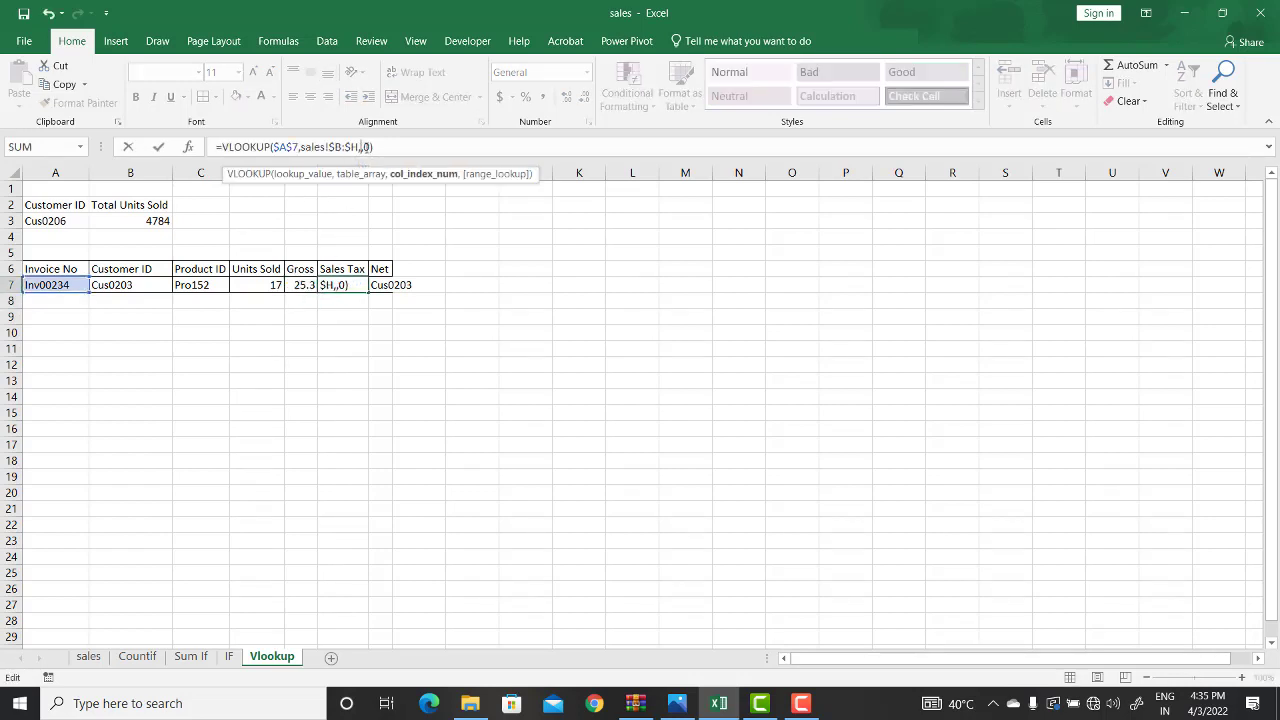
{"action": "type", "text": "6"}
{"action": "key", "text": "Return"}
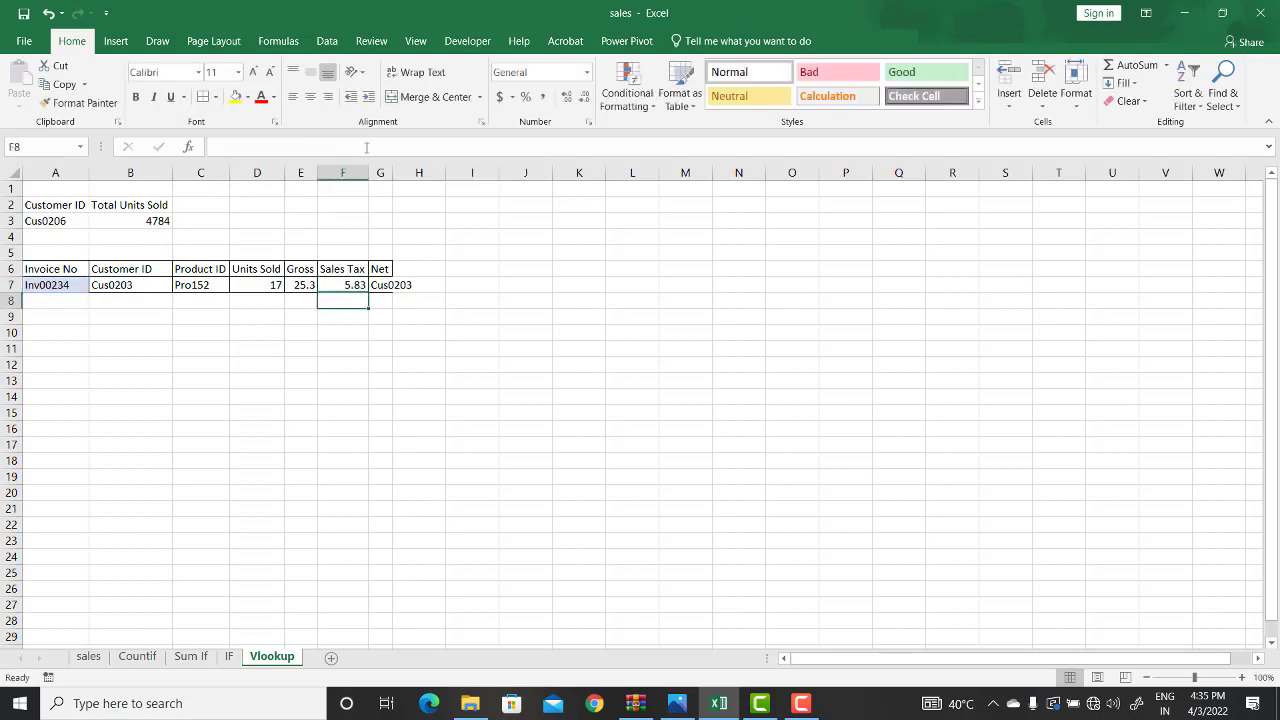
Set the column index of the VLOOKUP in G7 under Net to 7.
{"action": "left_click", "coordinate": [386, 284]}
{"action": "left_click", "coordinate": [368, 148]}
{"action": "key", "text": "BackSpace"}
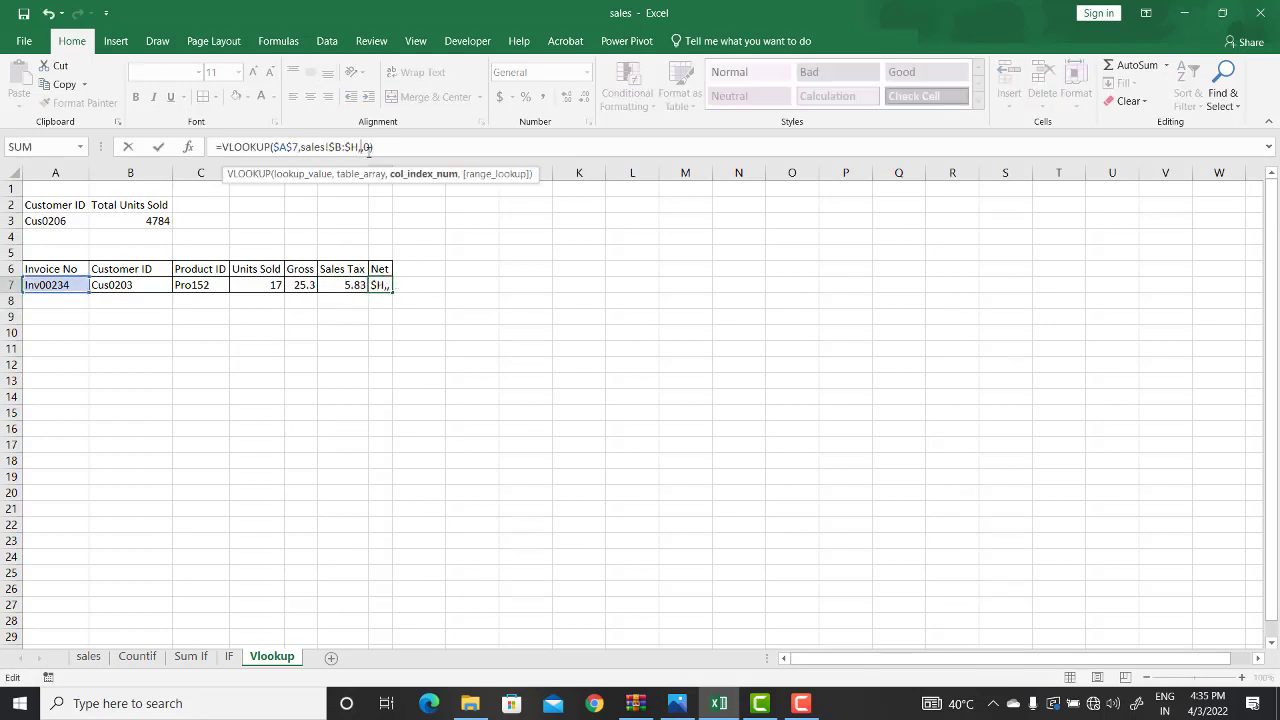
{"action": "type", "text": "7"}
{"action": "key", "text": "Return"}
{"action": "left_click", "coordinate": [345, 571]}
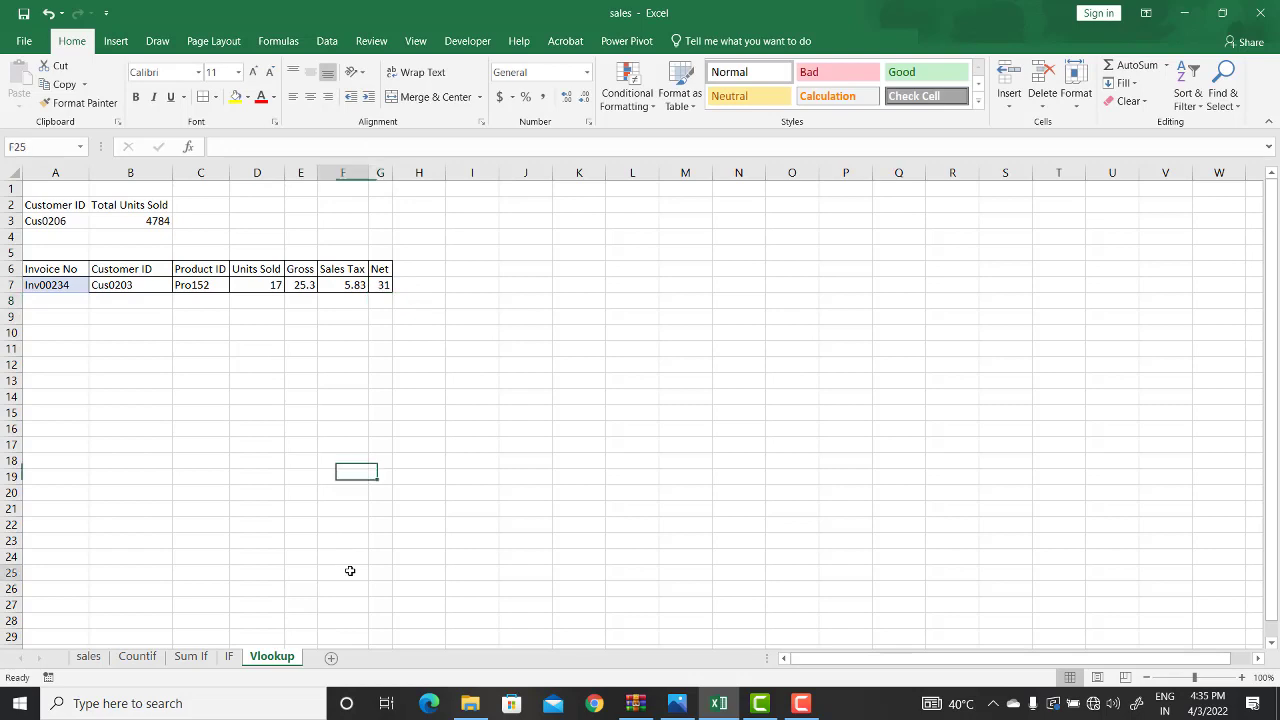
Check the first invoice's figures on the sales sheet, and widen the Net column on the Vlookup sheet.
{"action": "left_click", "coordinate": [89, 656]}
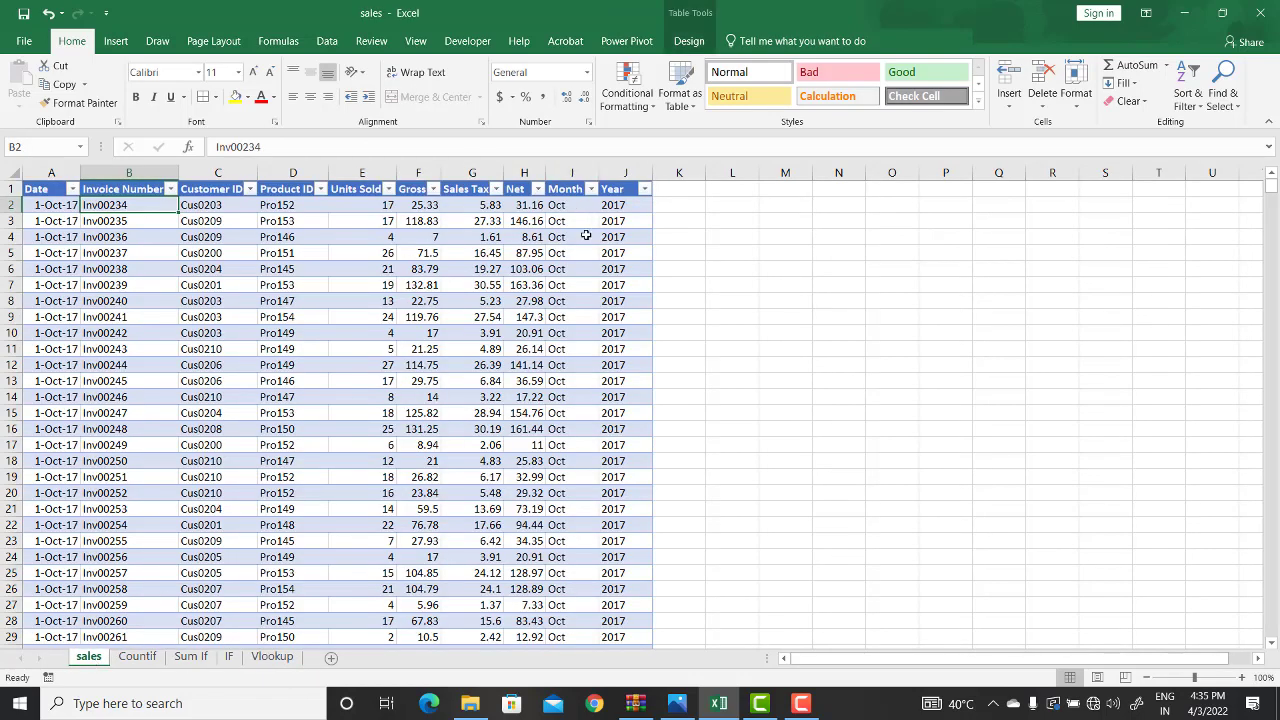
{"action": "left_click", "coordinate": [386, 204]}
{"action": "left_click", "coordinate": [430, 204]}
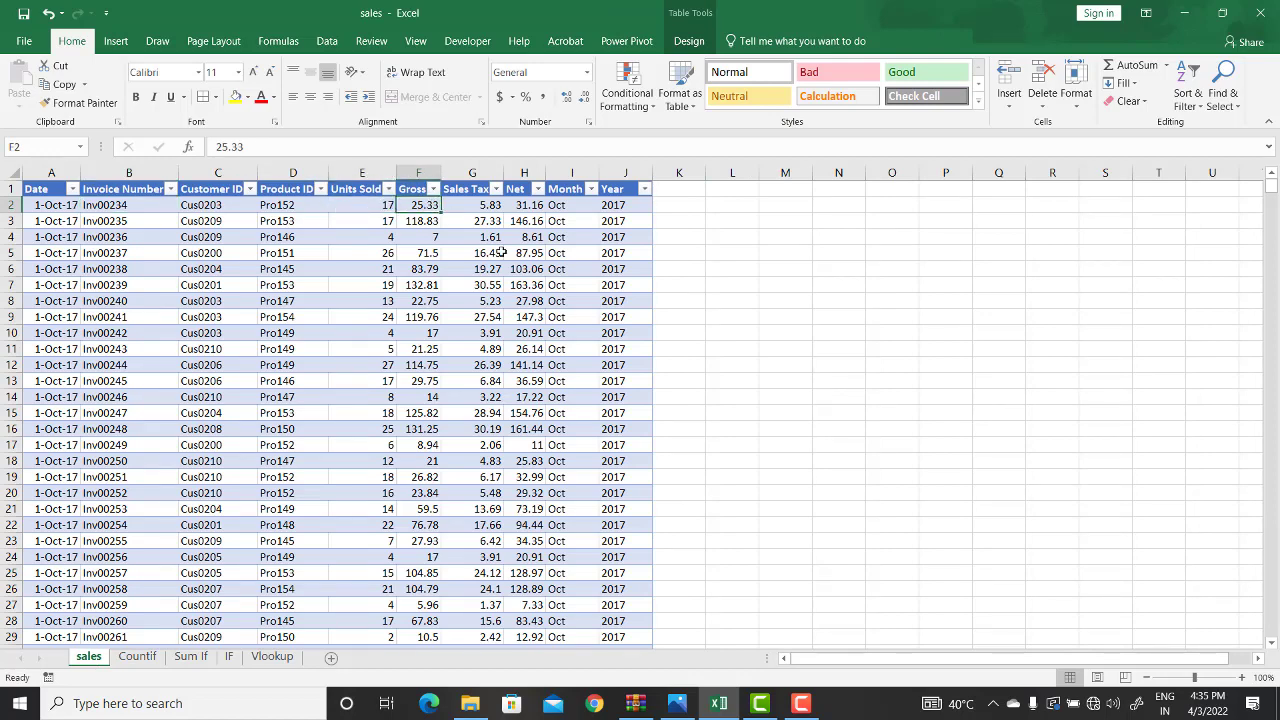
{"action": "left_click", "coordinate": [479, 204]}
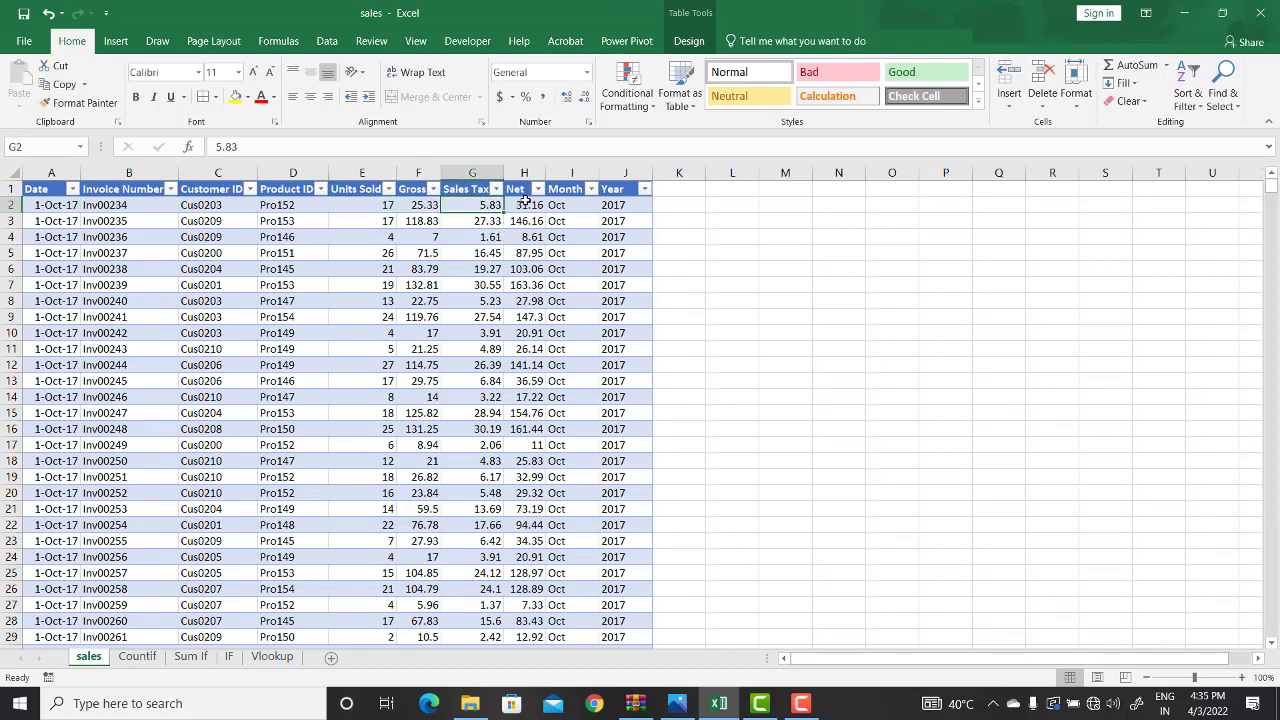
{"action": "left_click", "coordinate": [270, 657]}
{"action": "left_click_drag", "start_coordinate": [393, 172], "coordinate": [420, 172]}
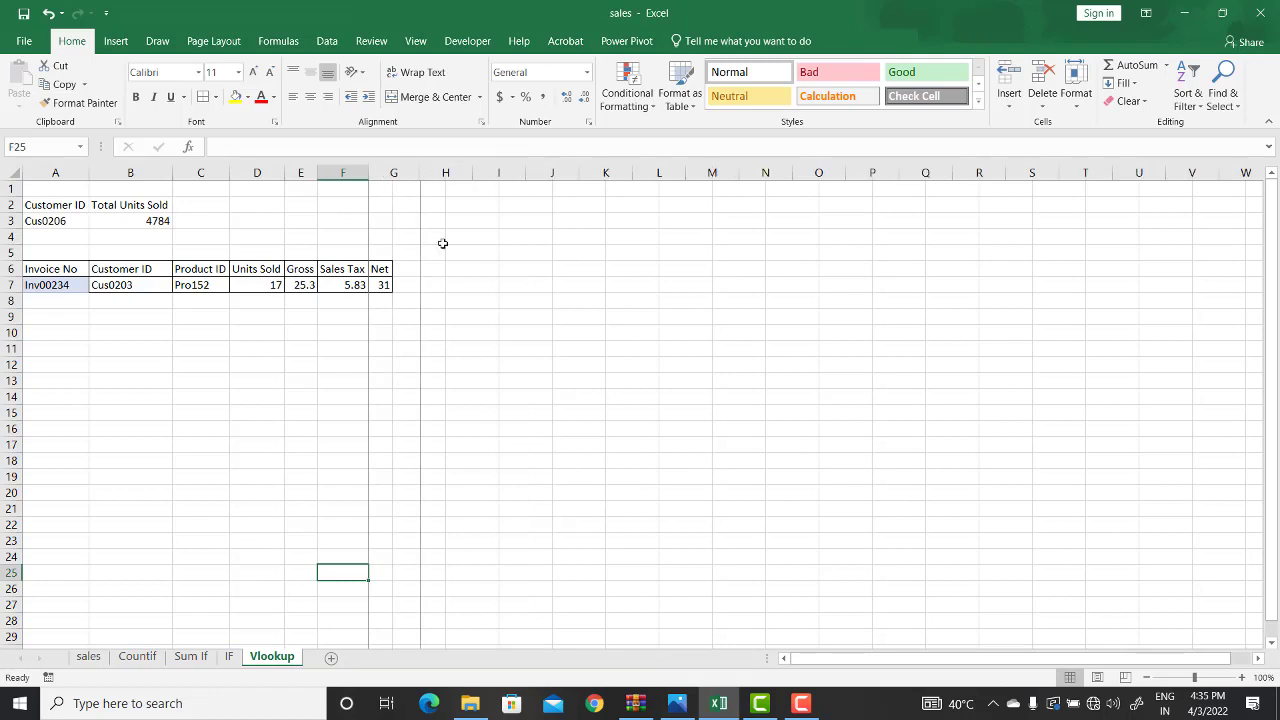
Replace the final digit of the invoice number in A7 with 5 to test the lookups.
{"action": "left_click", "coordinate": [68, 286]}
{"action": "double_click", "coordinate": [68, 286]}
{"action": "key", "text": "BackSpace"}
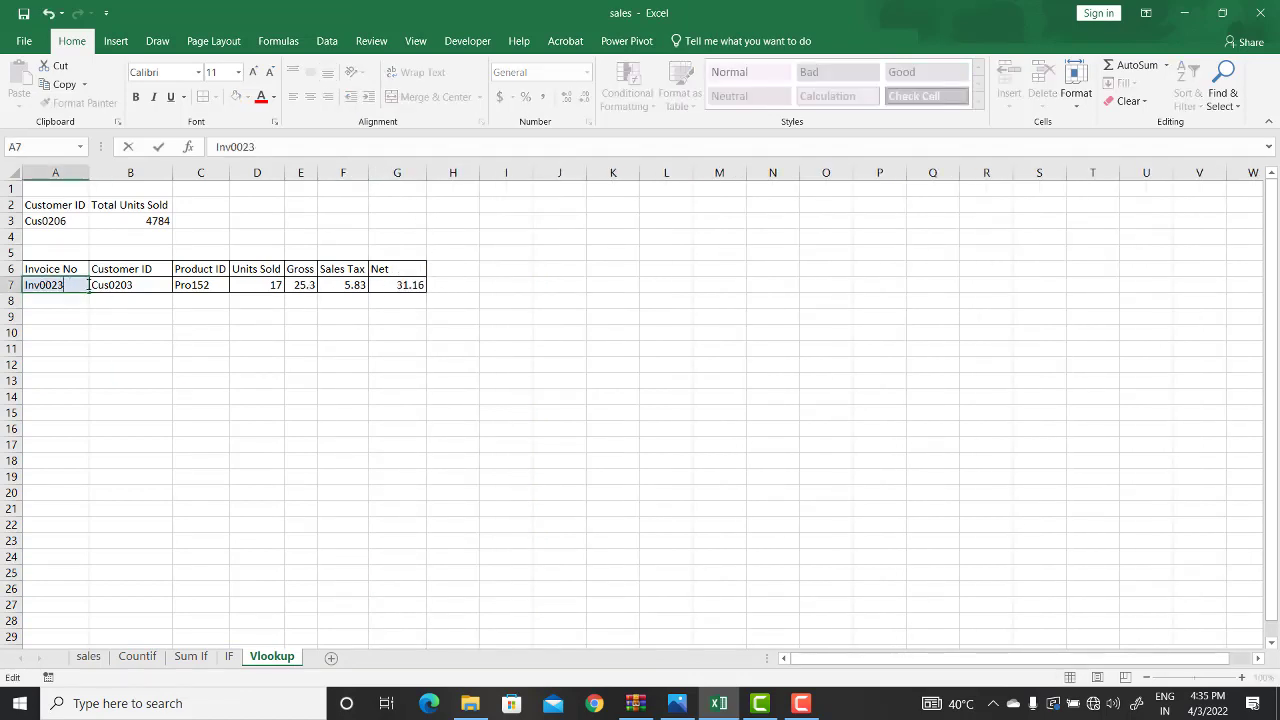
{"action": "type", "text": "5"}
{"action": "key", "text": "Return"}
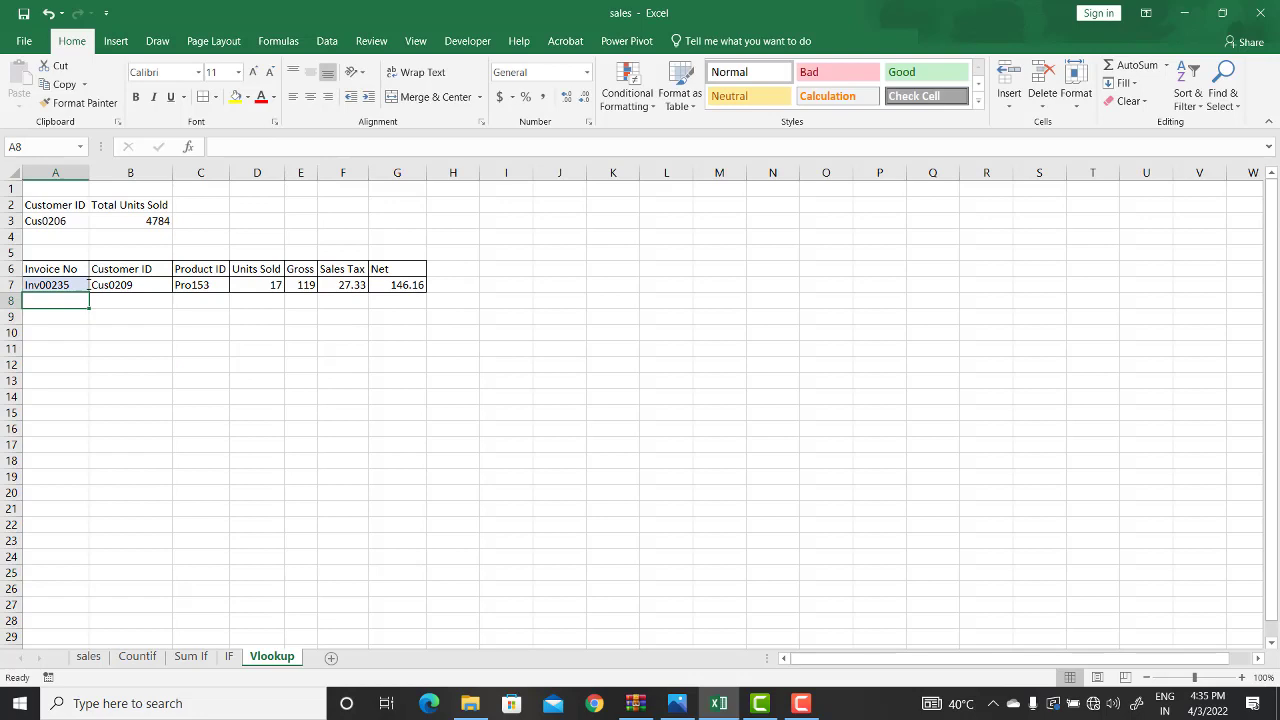
Replace the final digit of the invoice number in A7 with 7 to look up another invoice.
{"action": "double_click", "coordinate": [74, 285]}
{"action": "key", "text": "BackSpace"}
{"action": "type", "text": "7"}
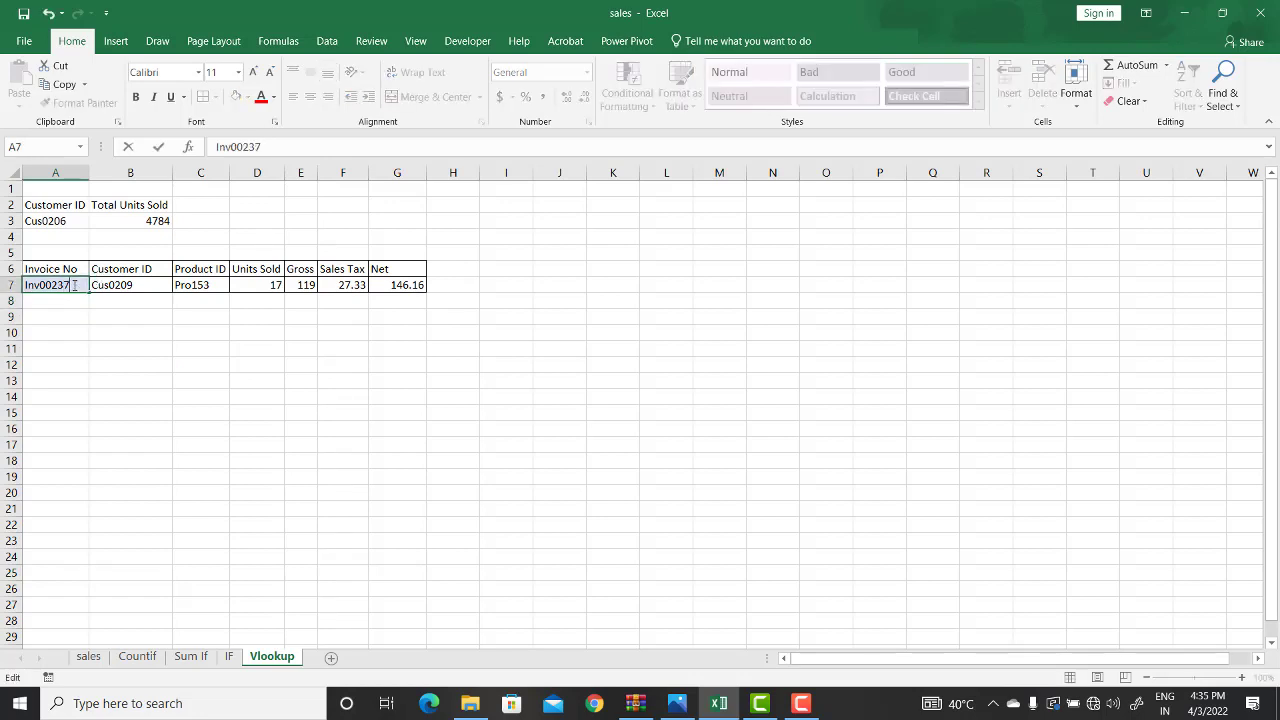
{"action": "key", "text": "Return"}
{"action": "left_click", "coordinate": [123, 394]}
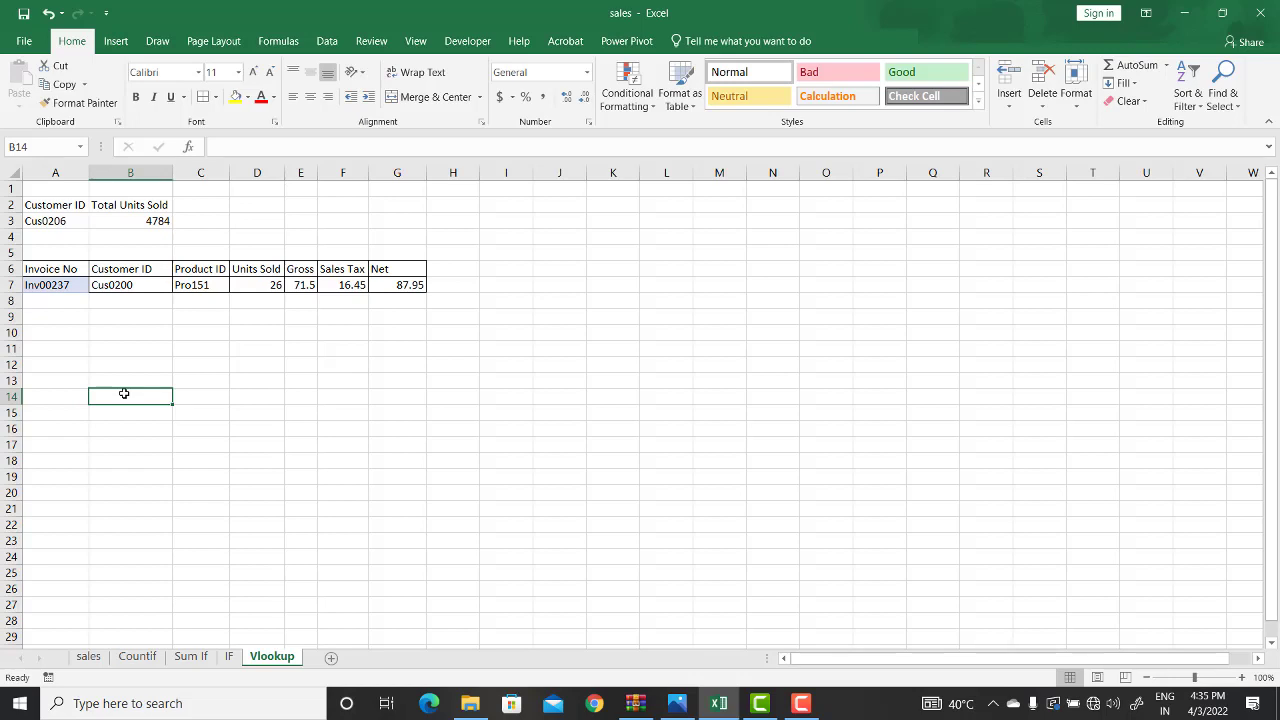
Review the lookup value, table array, column index and range lookup arguments of the VLOOKUP in B7 under Customer ID.
{"action": "left_click", "coordinate": [60, 285]}
{"action": "left_click", "coordinate": [115, 284]}
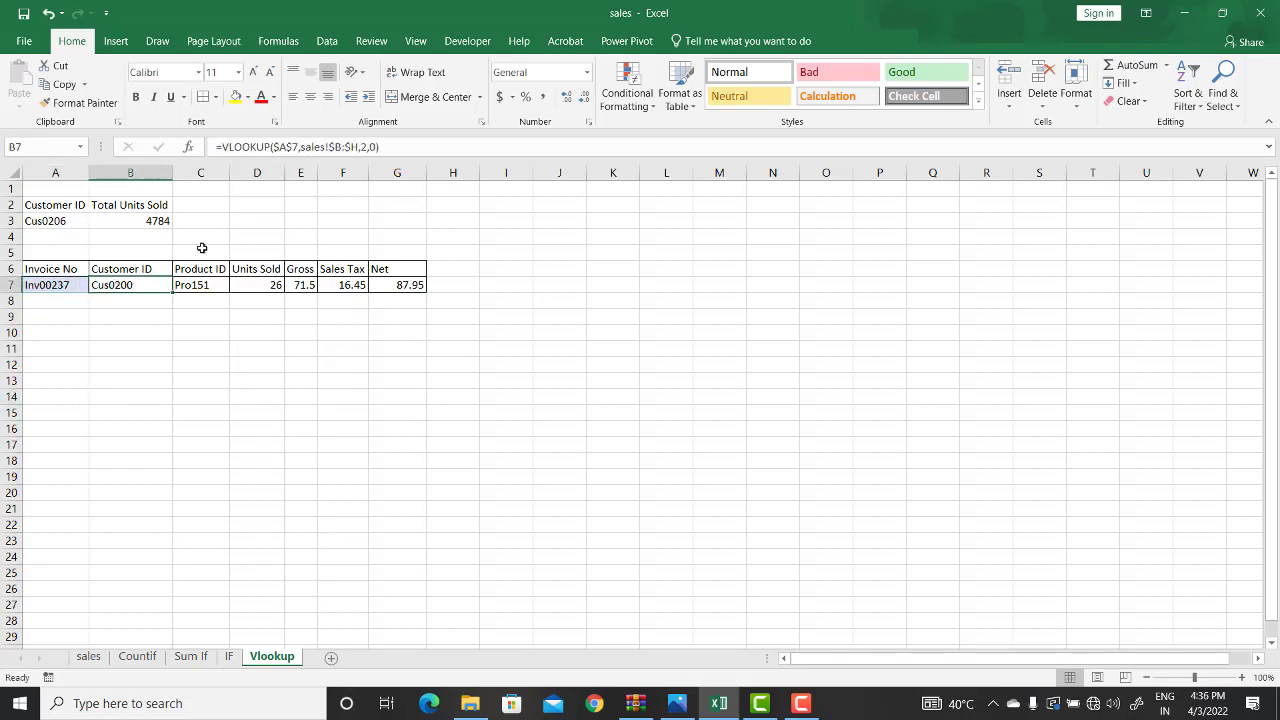
{"action": "left_click", "coordinate": [280, 147]}
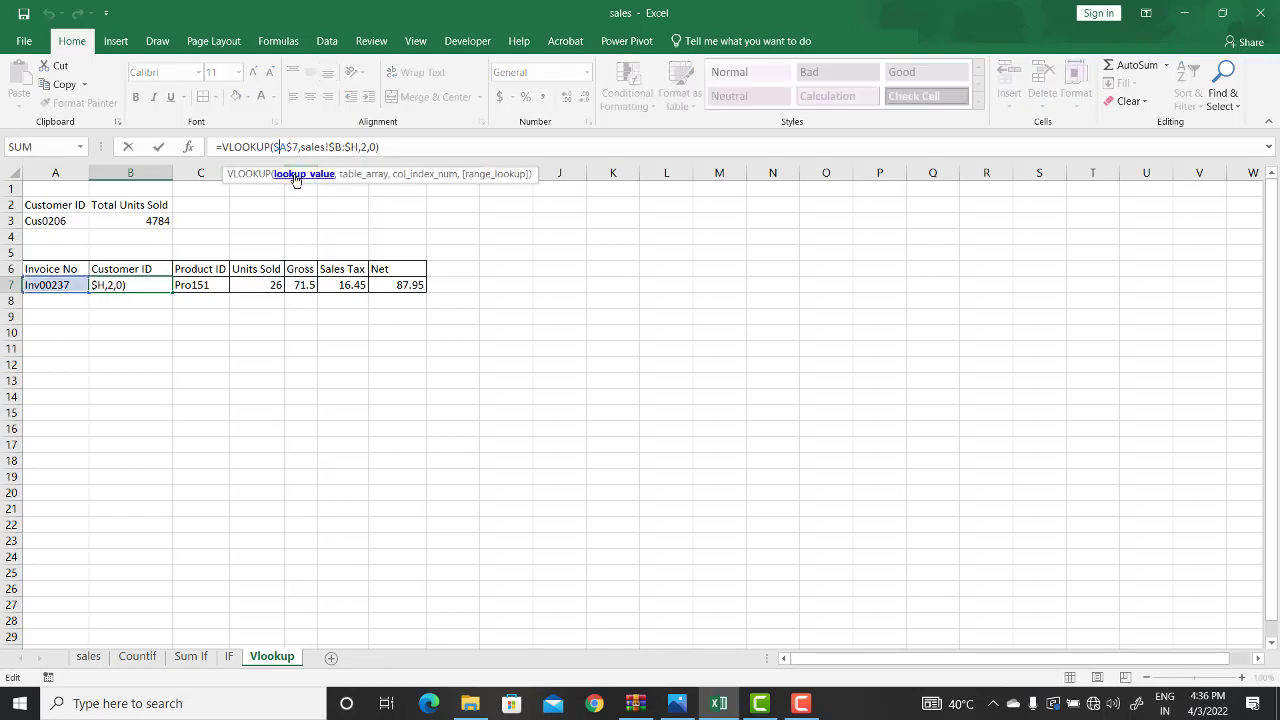
{"action": "left_click", "coordinate": [370, 183]}
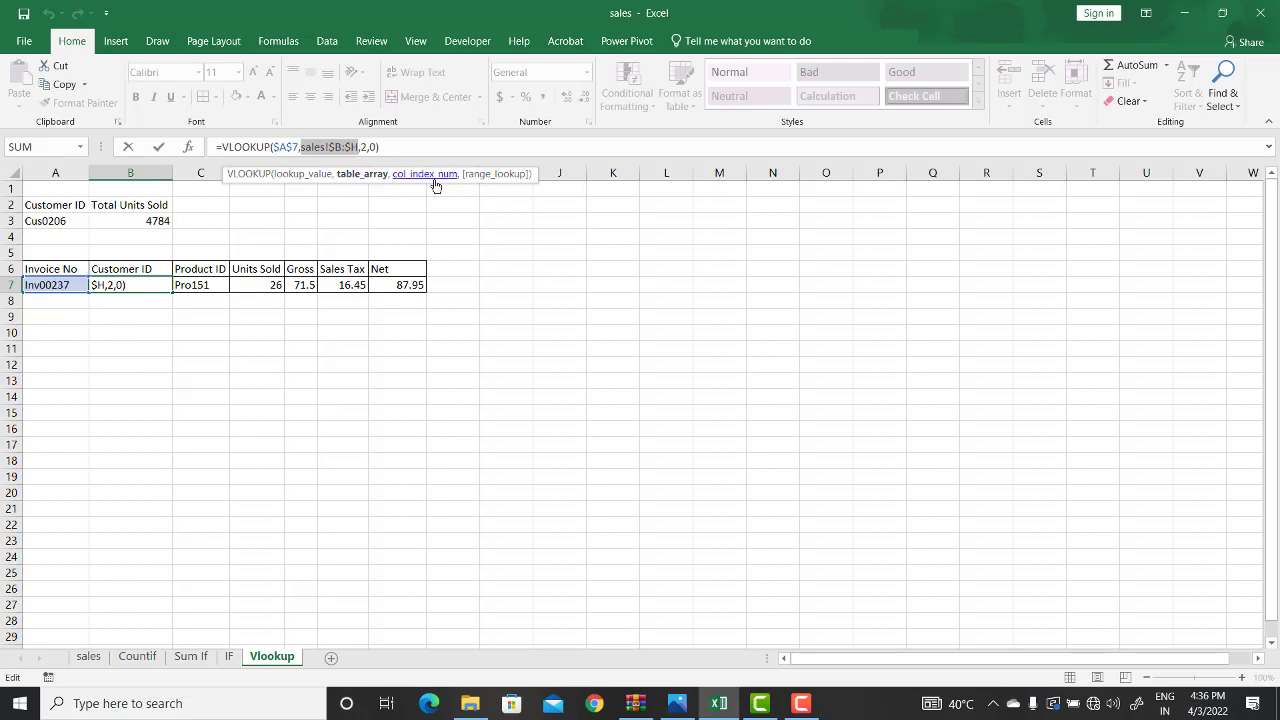
{"action": "left_click", "coordinate": [487, 182]}
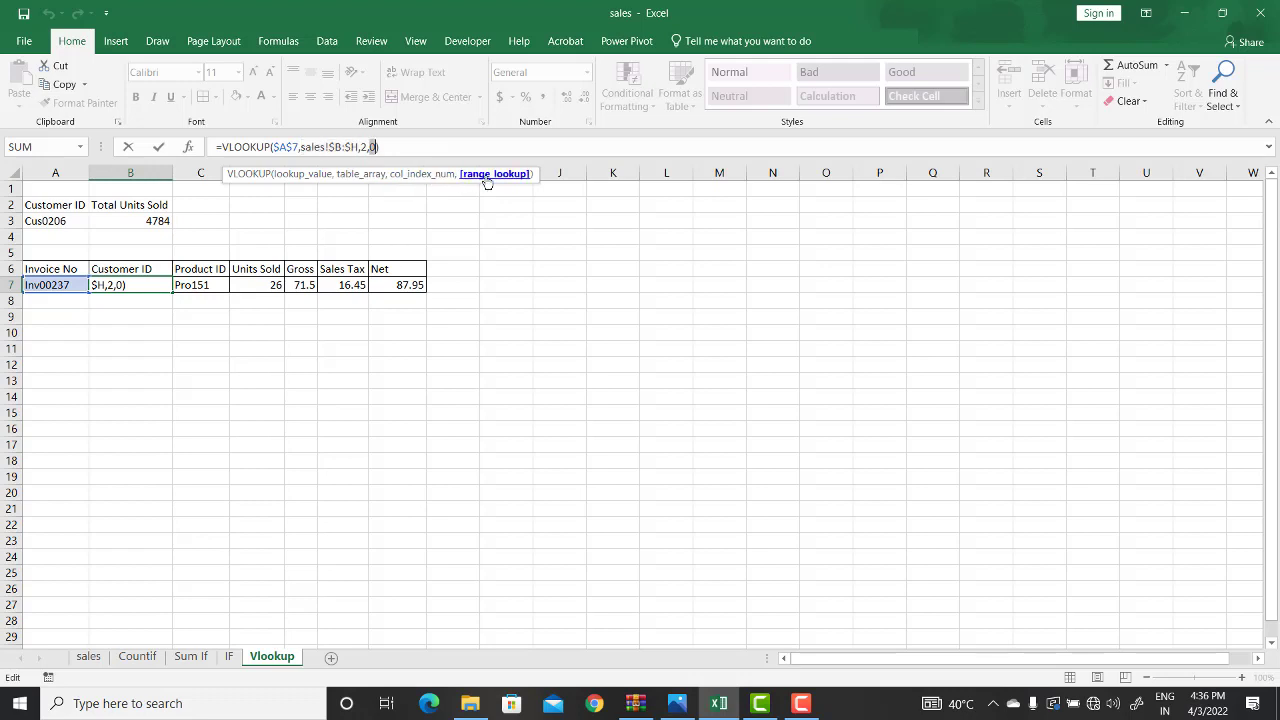
{"action": "key", "text": "Return"}
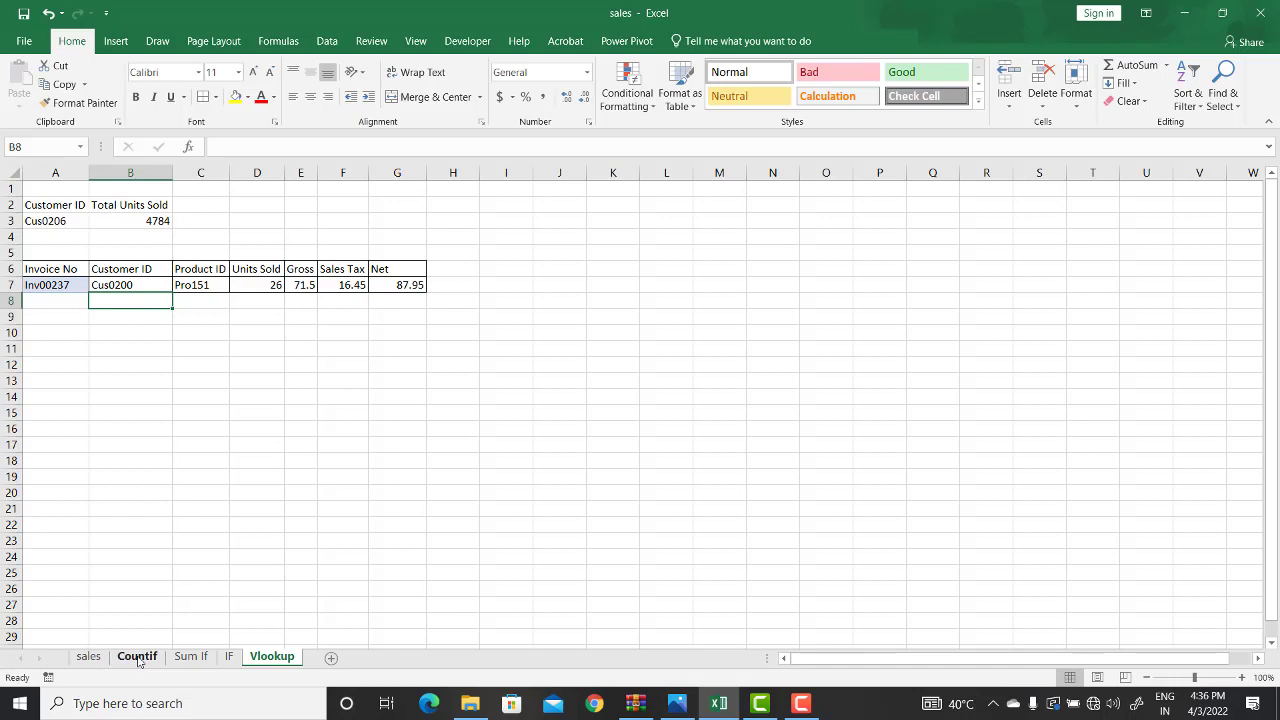
Review the TEXT formulas in the Month and Year columns of the sales sheet and the Date column they use.
{"action": "left_click", "coordinate": [88, 656]}
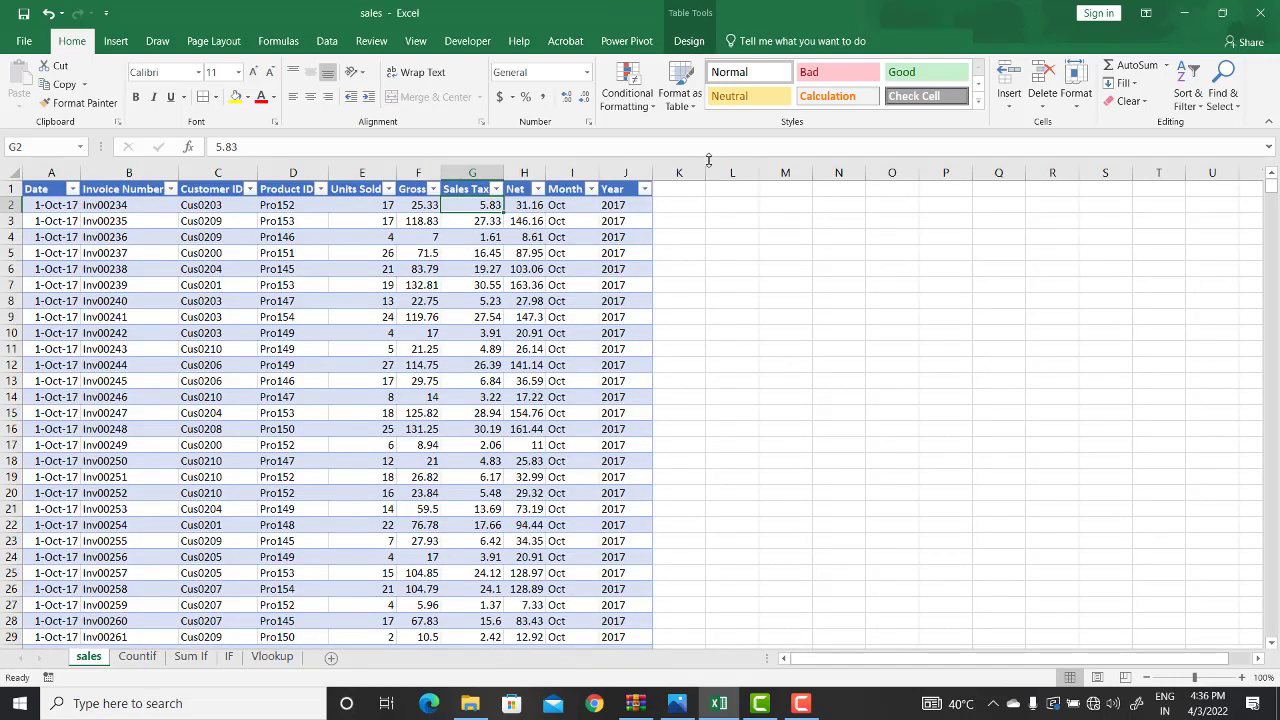
{"action": "left_click", "coordinate": [567, 204]}
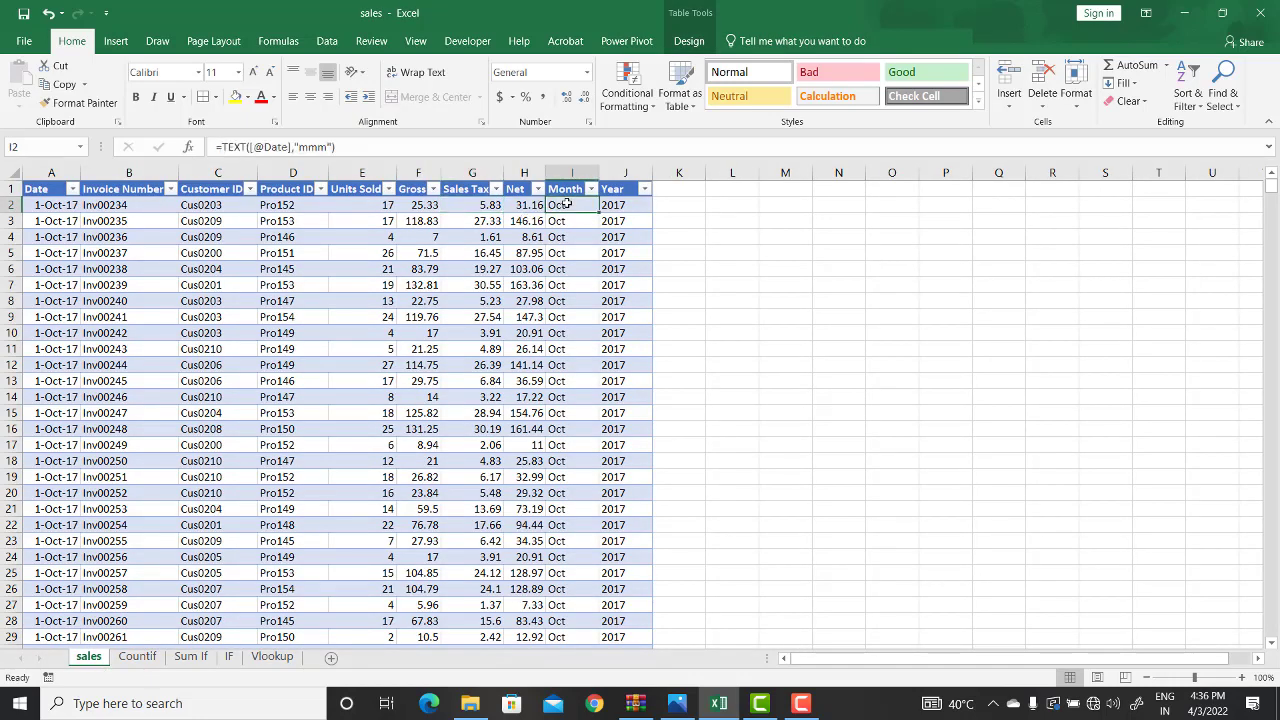
{"action": "left_click", "coordinate": [45, 207]}
{"action": "left_click", "coordinate": [566, 193]}
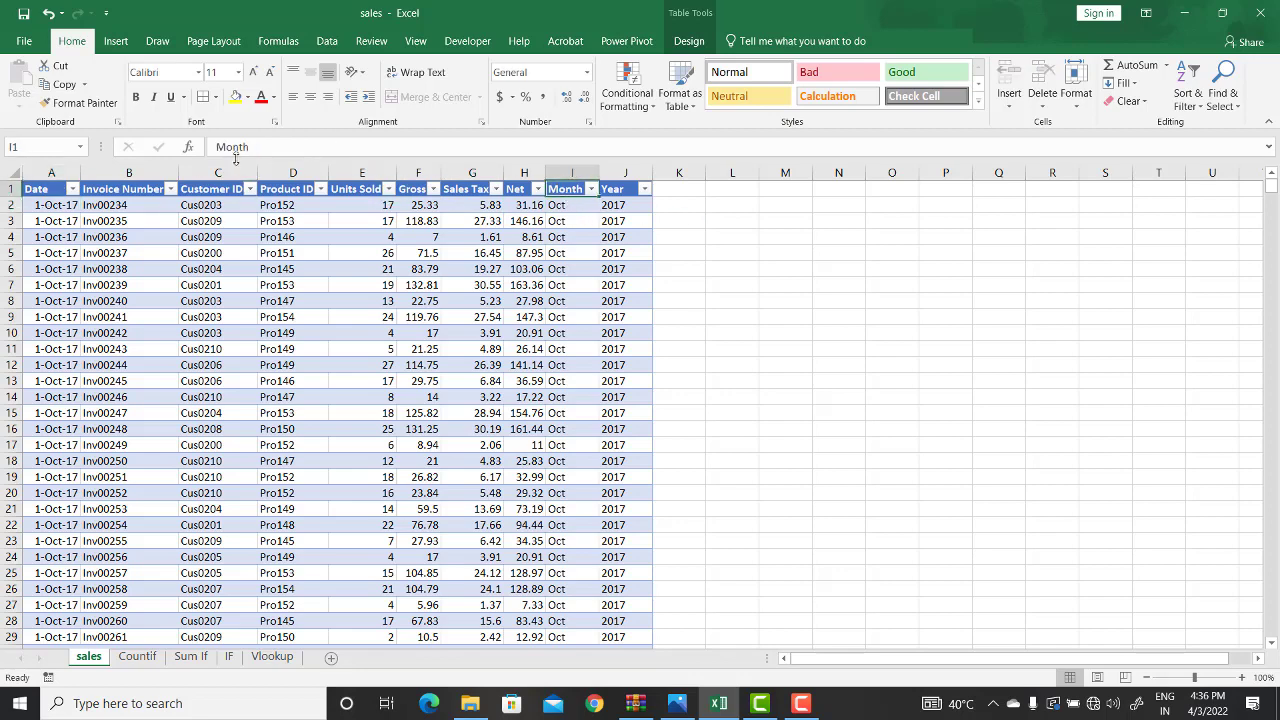
{"action": "left_click", "coordinate": [612, 205]}
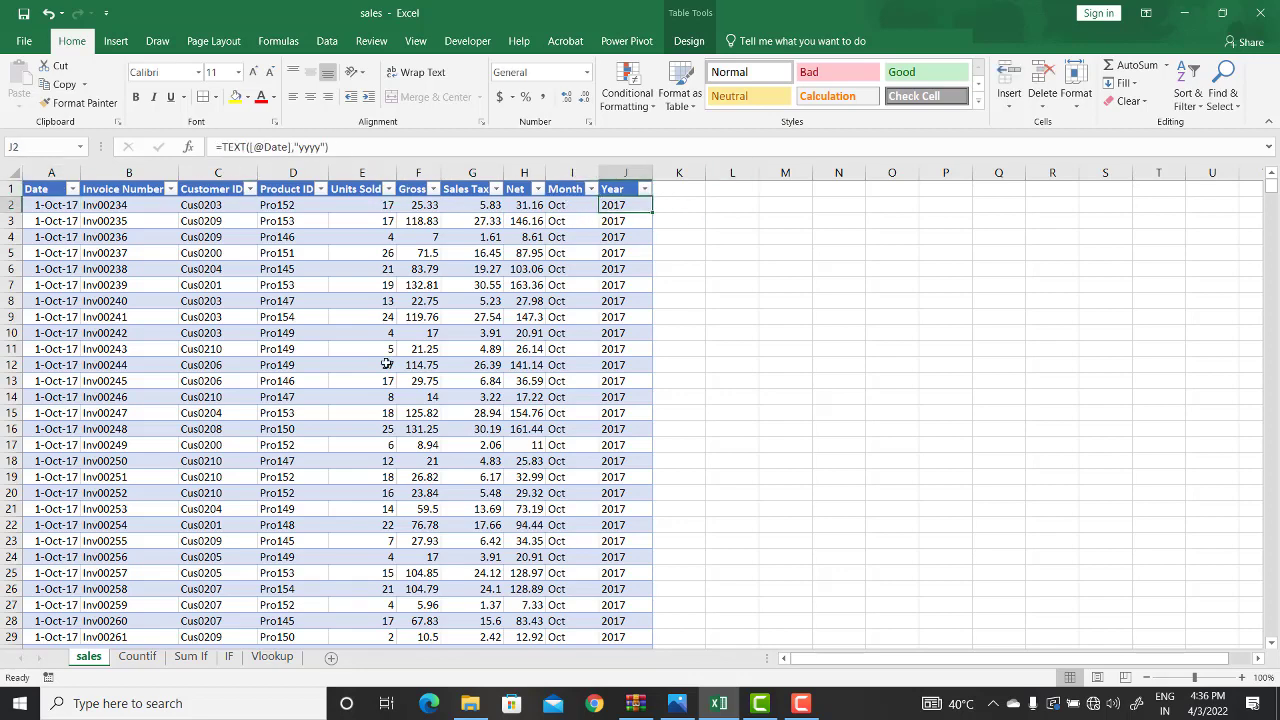
Review the COUNTIF formula for total sales and the COUNTIFS formula for October on the Countif sheet.
{"action": "left_click", "coordinate": [137, 656]}
{"action": "left_click", "coordinate": [192, 204]}
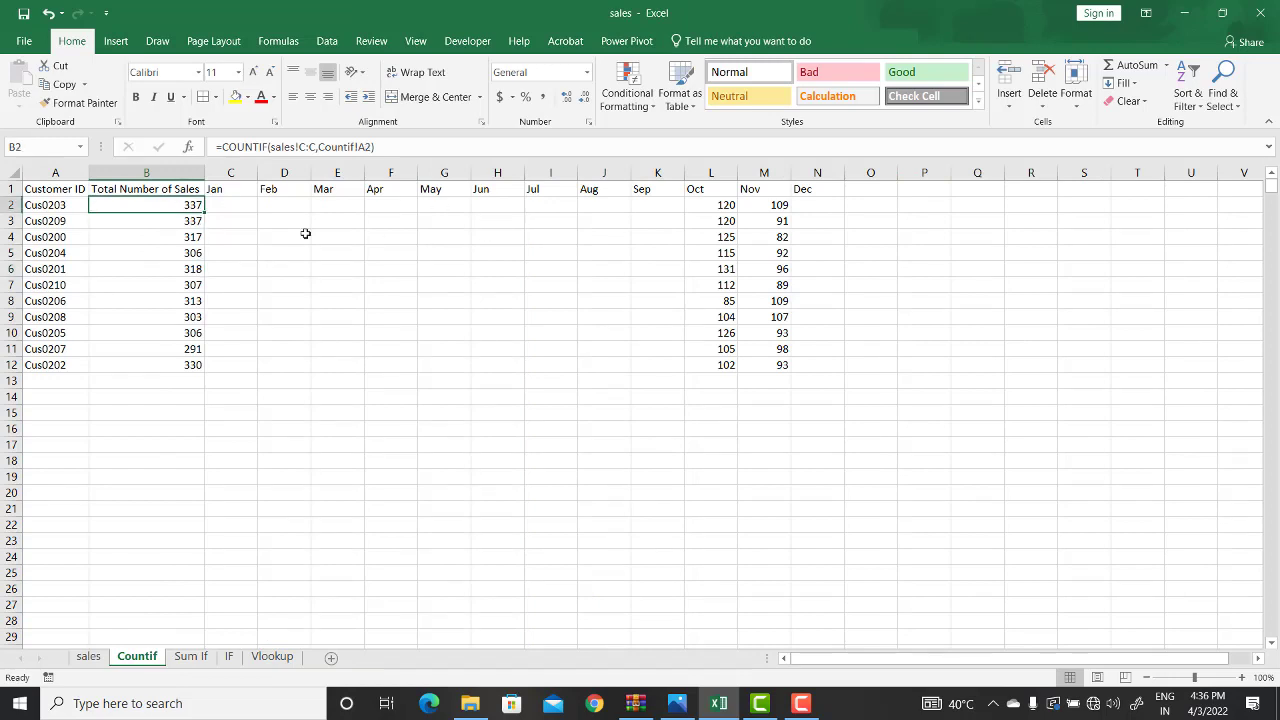
{"action": "left_click", "coordinate": [726, 204]}
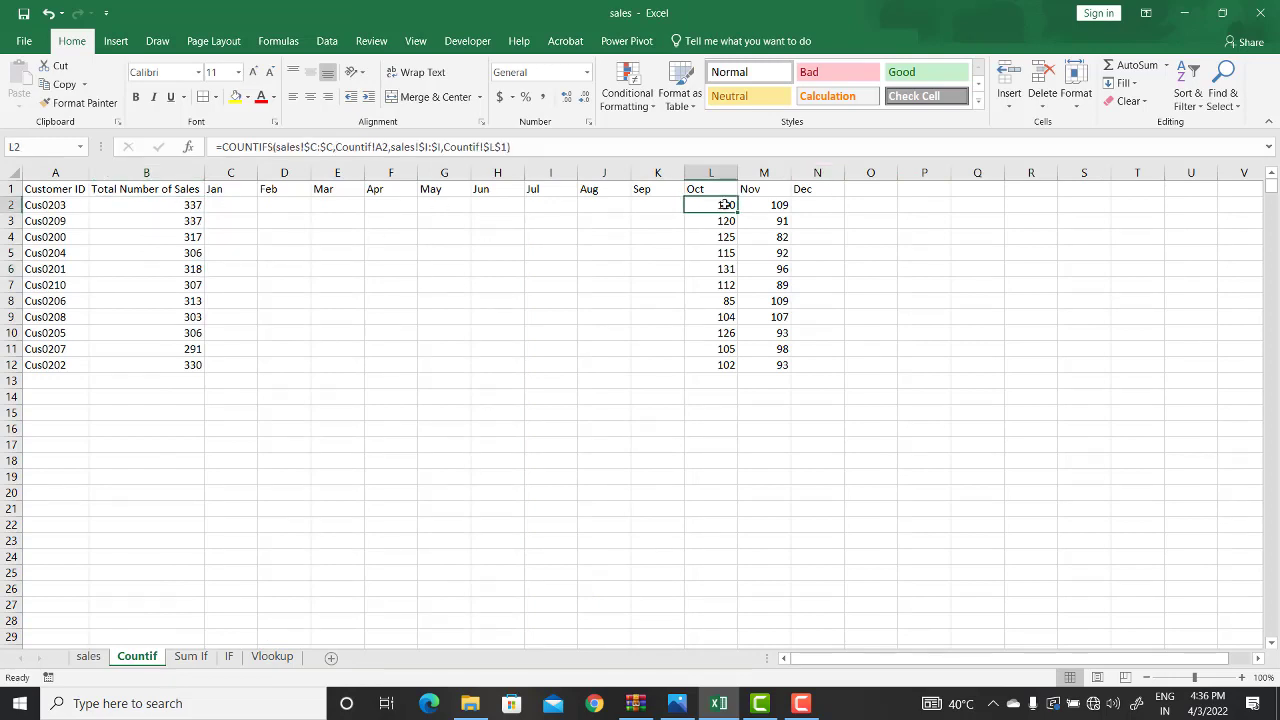
{"action": "left_click", "coordinate": [265, 149]}
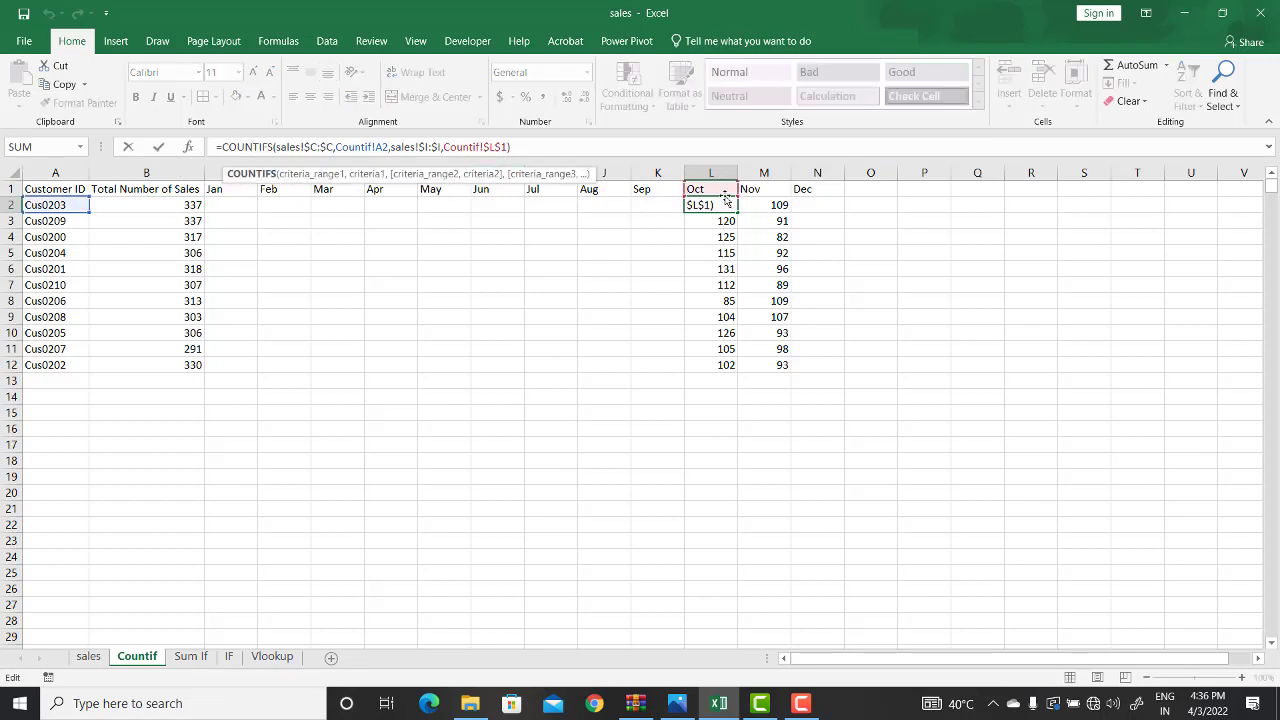
{"action": "key", "text": "Escape"}
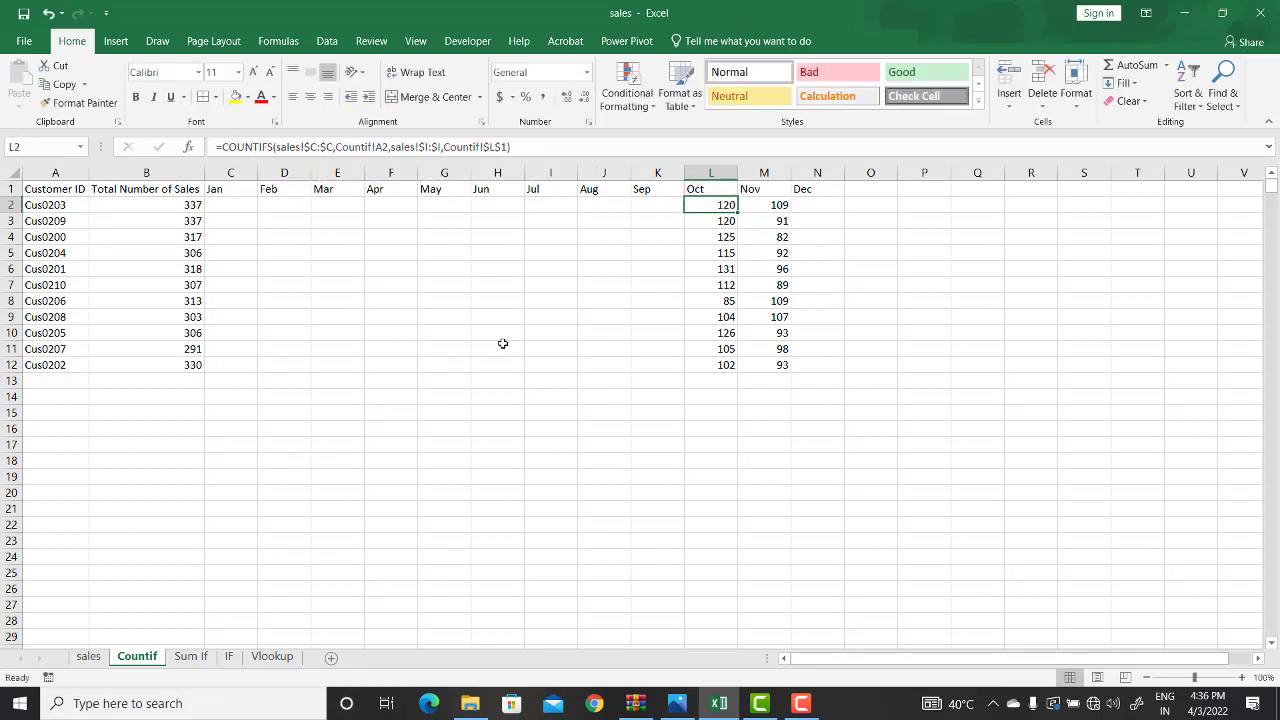
Review the total sales, average sales and targets-not-achieved formulas on the Sum If sheet.
{"action": "left_click", "coordinate": [190, 656]}
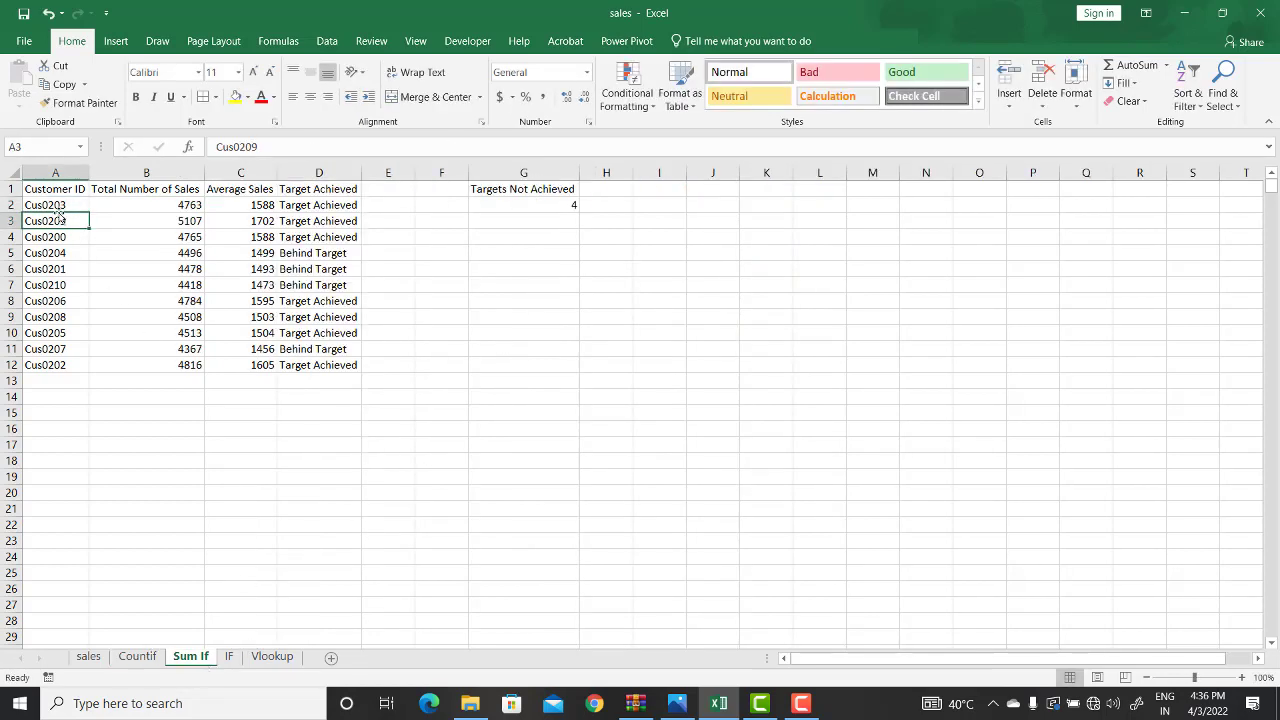
{"action": "left_click", "coordinate": [168, 205]}
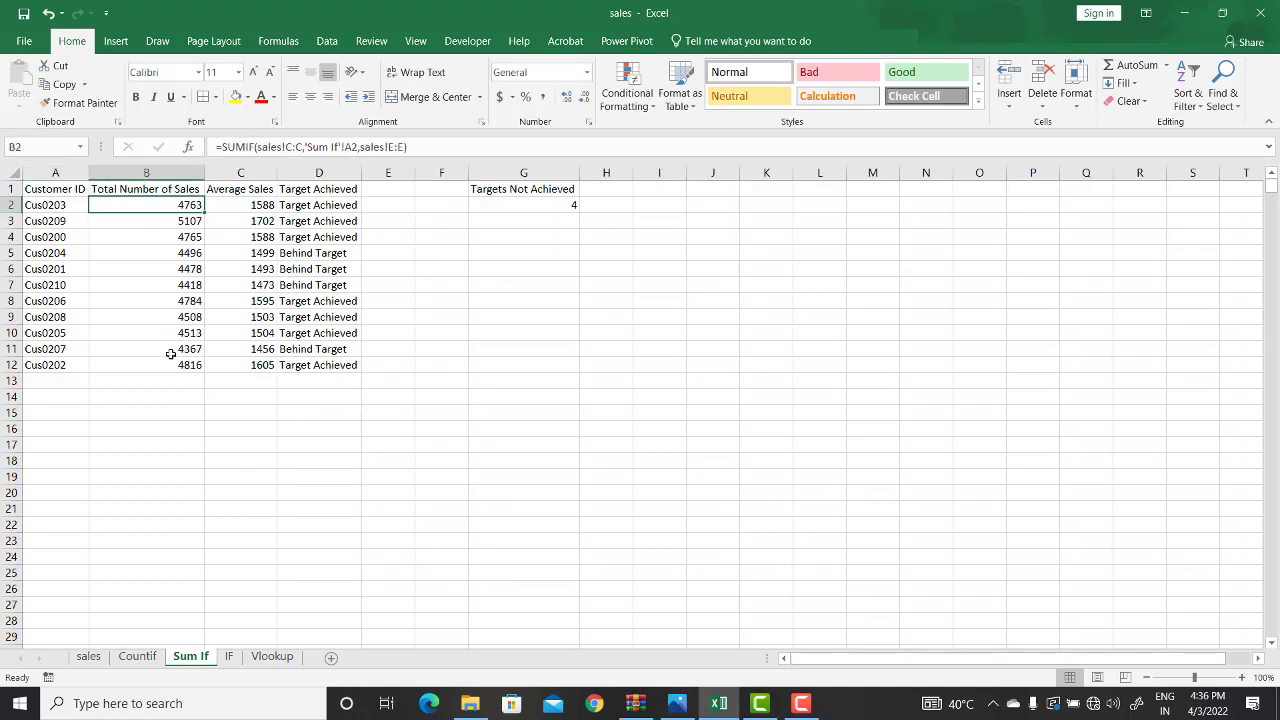
{"action": "left_click", "coordinate": [249, 204]}
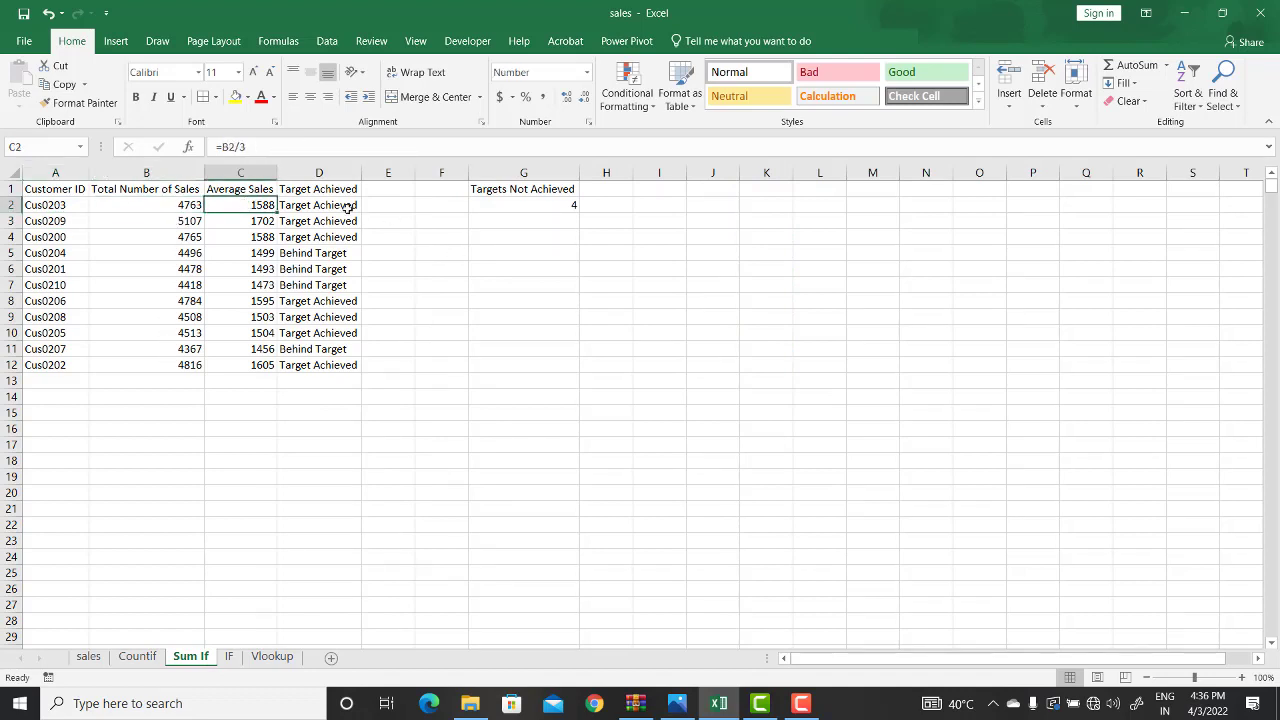
{"action": "left_click", "coordinate": [556, 209]}
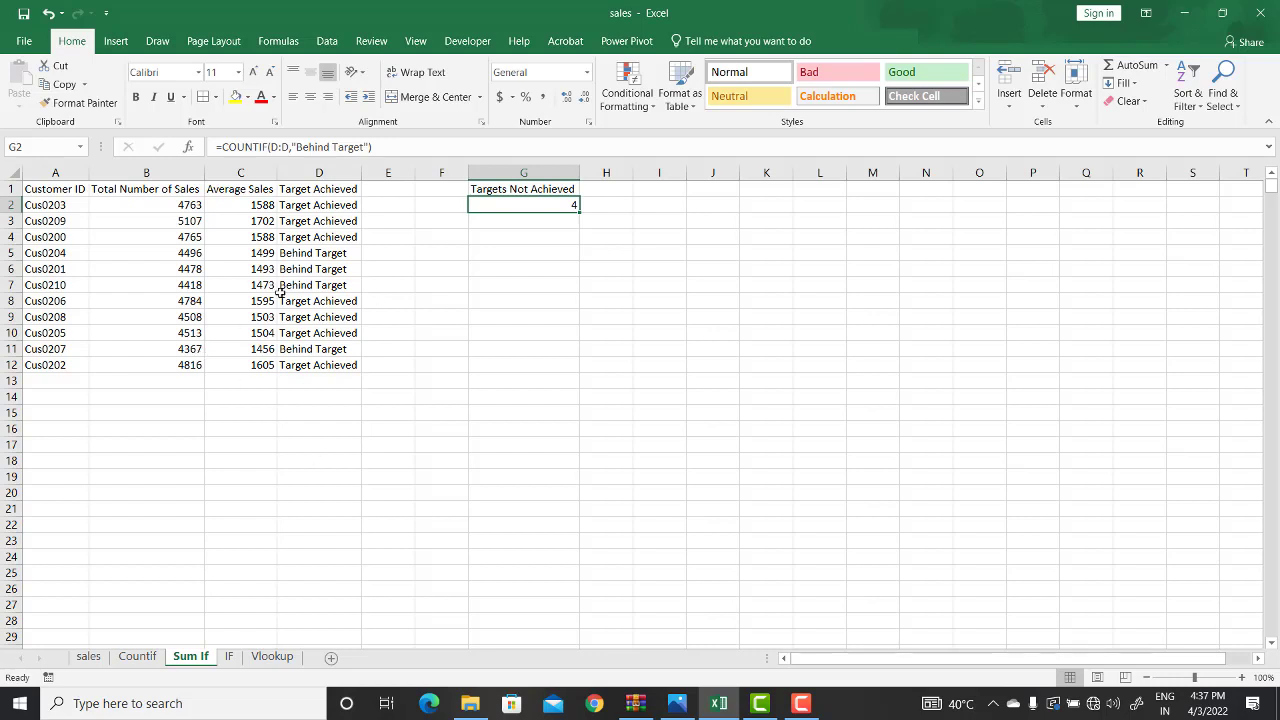
Examine how the IF formulas under Target Achieved use the Average Sales column and feed the COUNTIF in G2.
{"action": "left_click", "coordinate": [241, 205]}
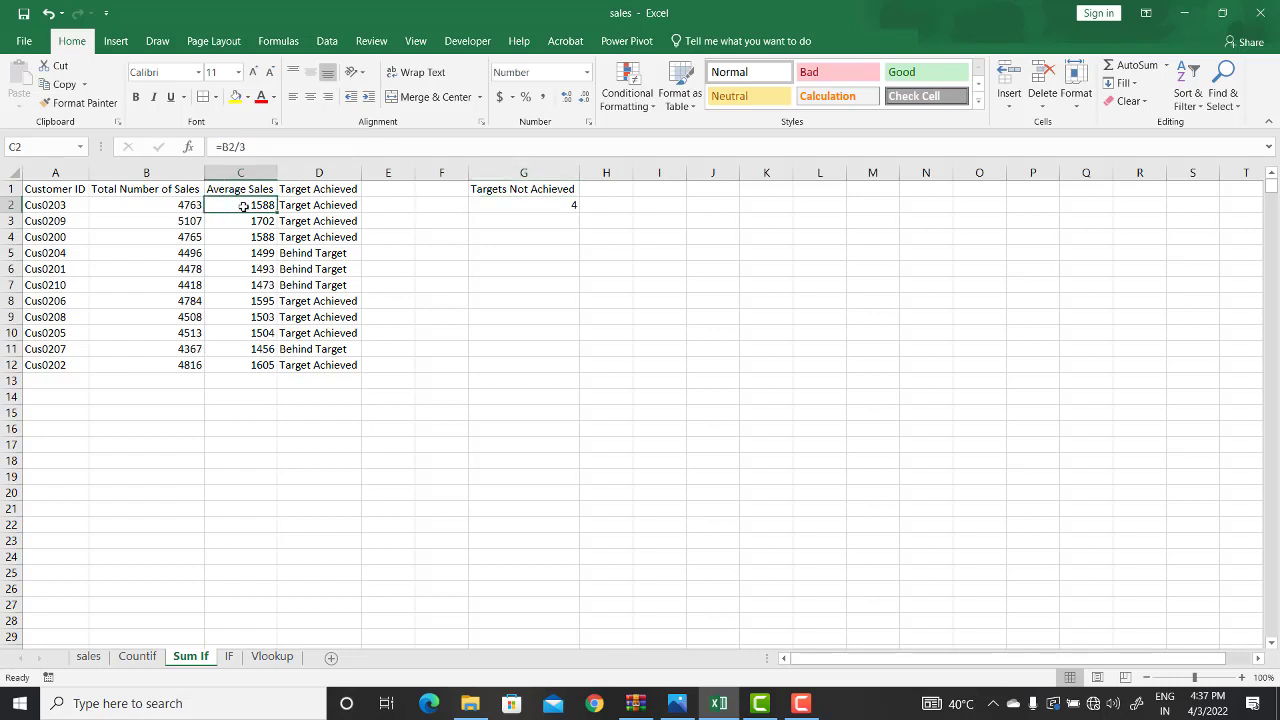
{"action": "left_click", "coordinate": [302, 206]}
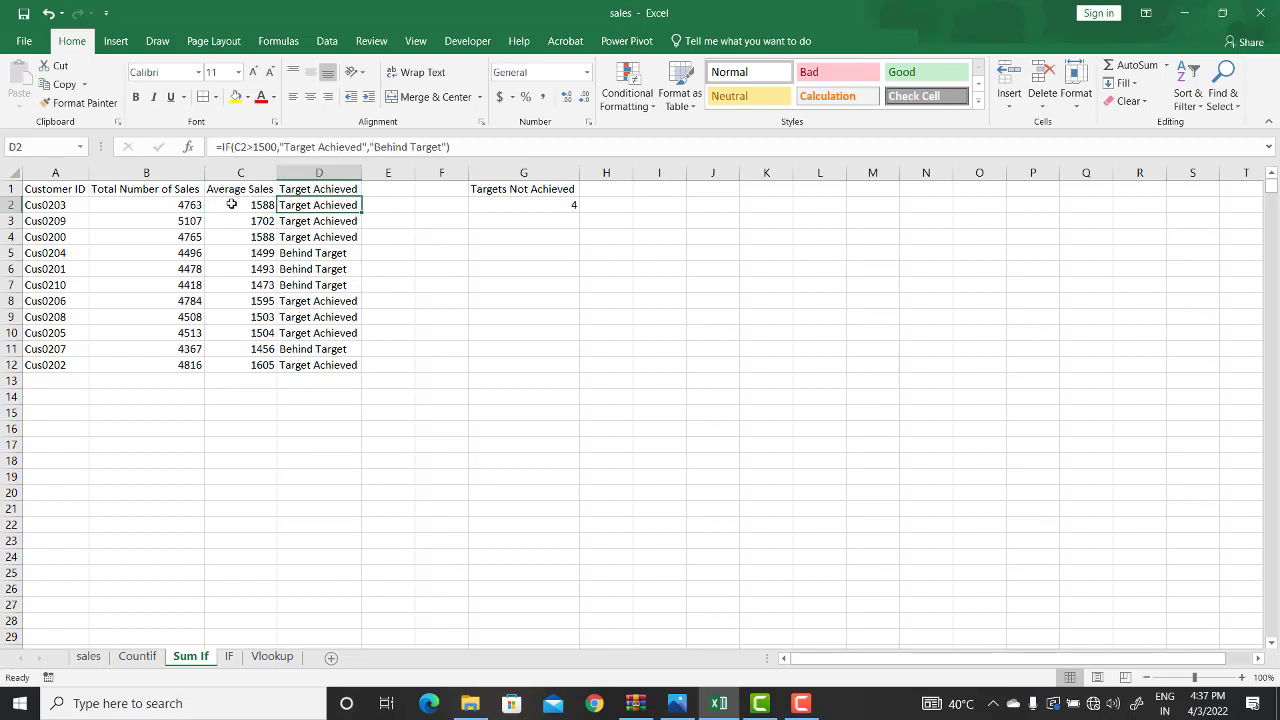
{"action": "left_click_drag", "start_coordinate": [231, 204], "coordinate": [220, 366]}
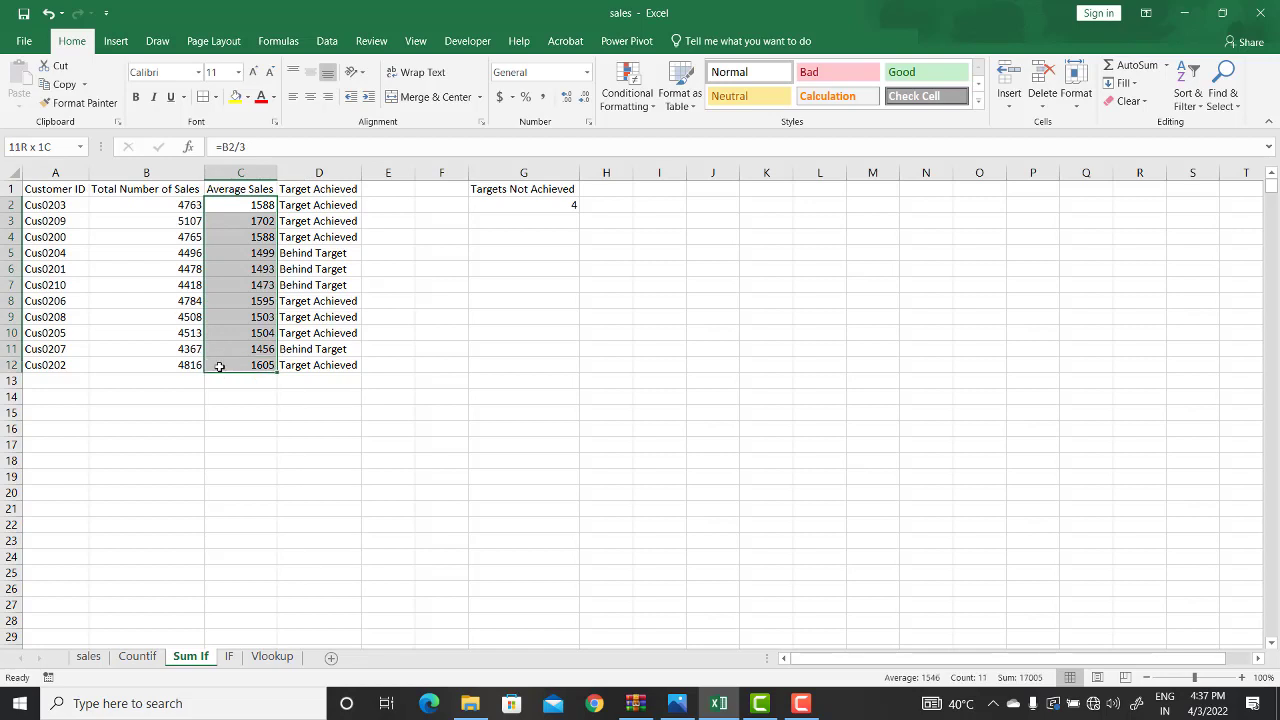
{"action": "key", "text": "Right"}
{"action": "left_click", "coordinate": [319, 172]}
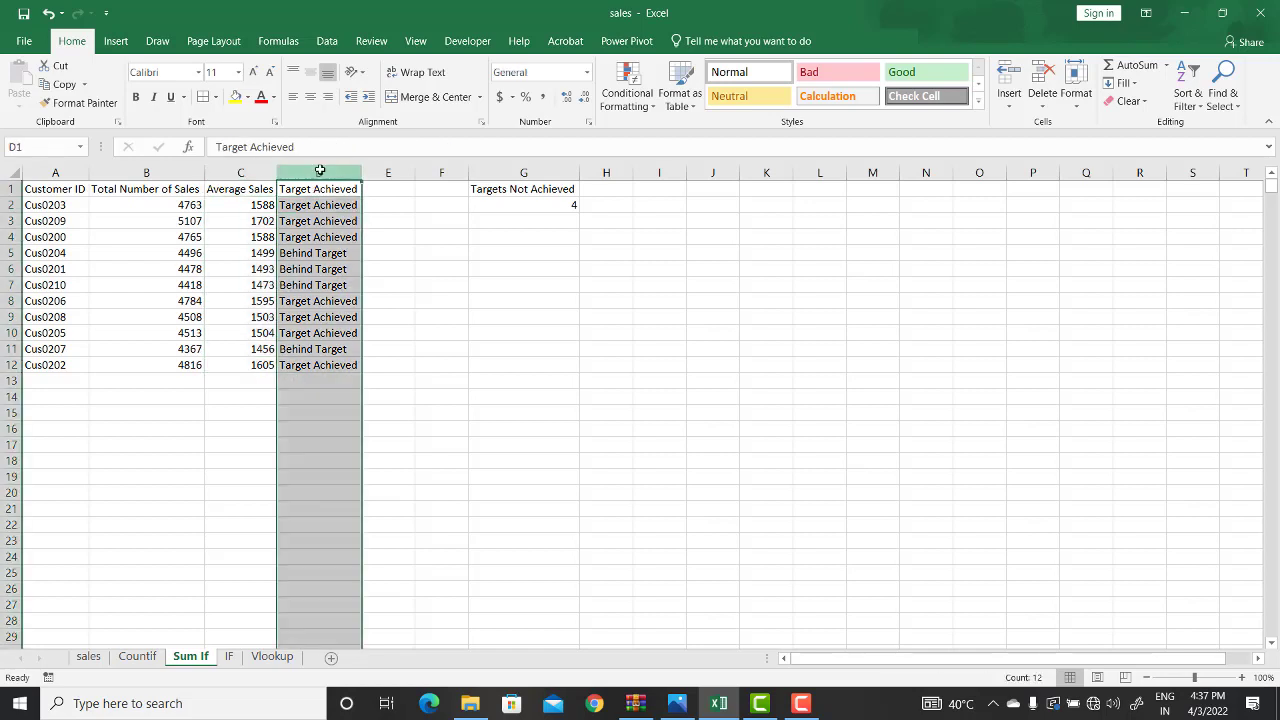
{"action": "left_click", "coordinate": [316, 206]}
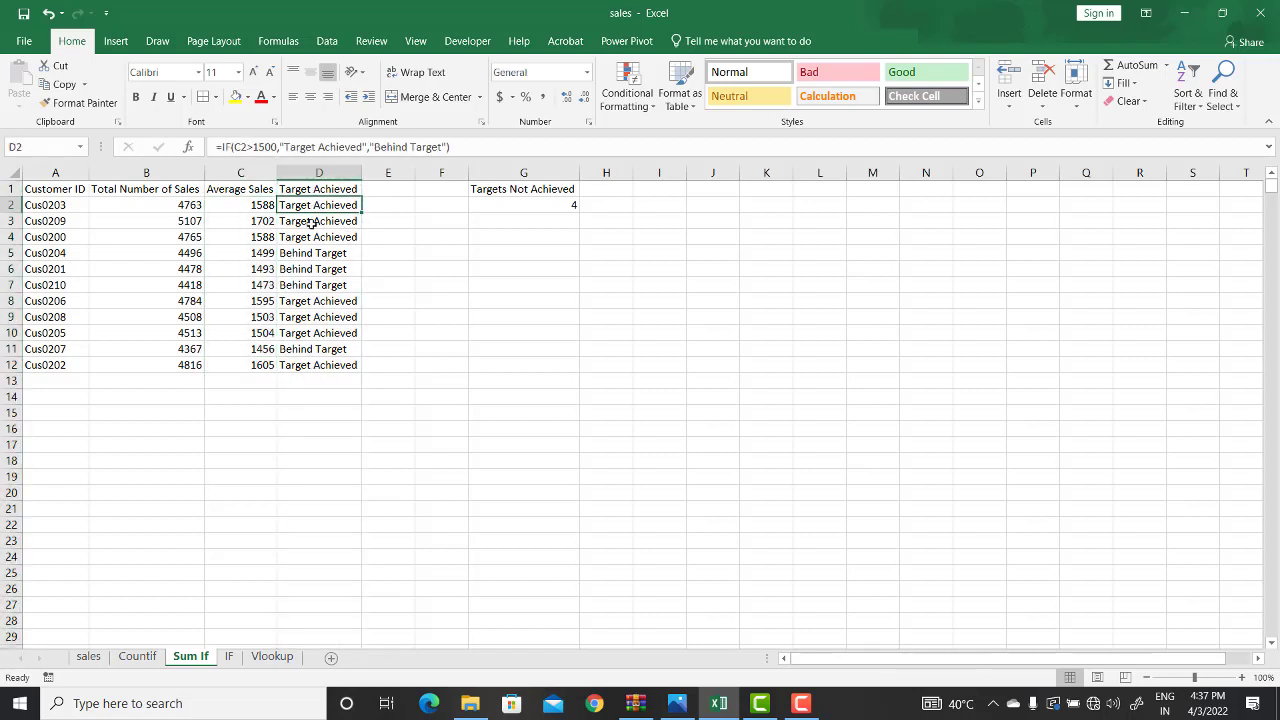
{"action": "left_click", "coordinate": [526, 211]}
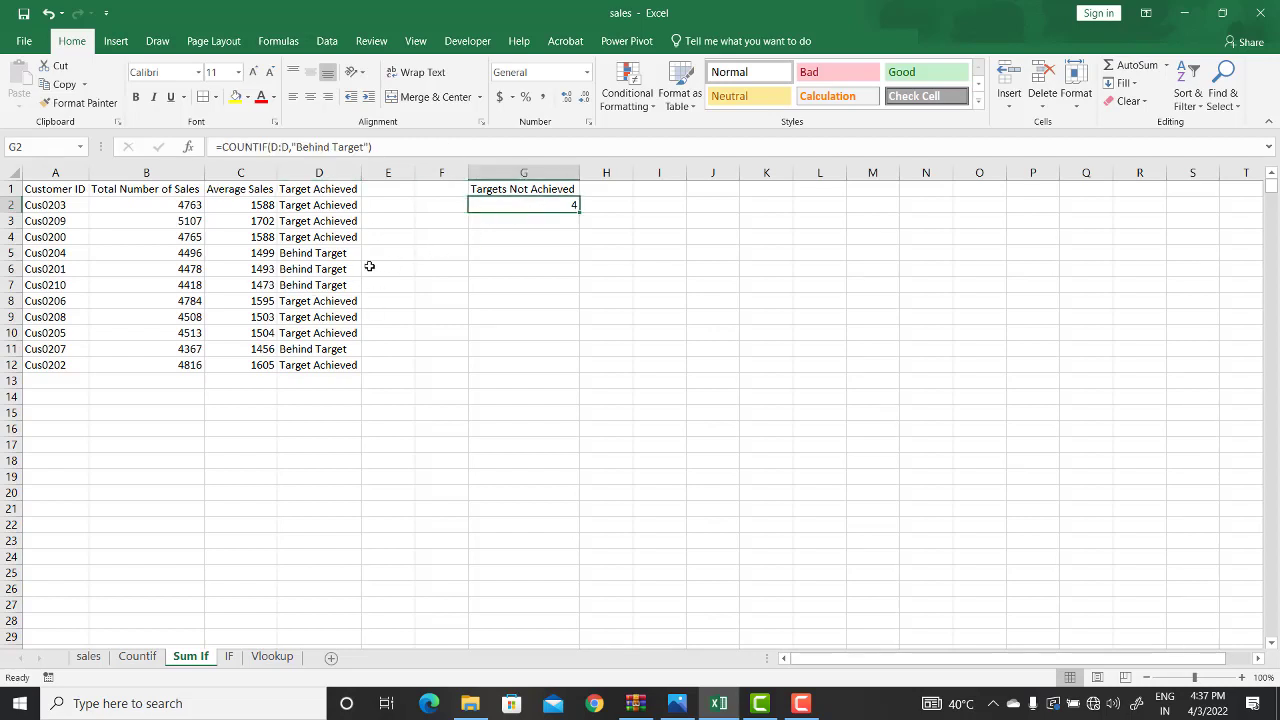
{"action": "left_click", "coordinate": [309, 254]}
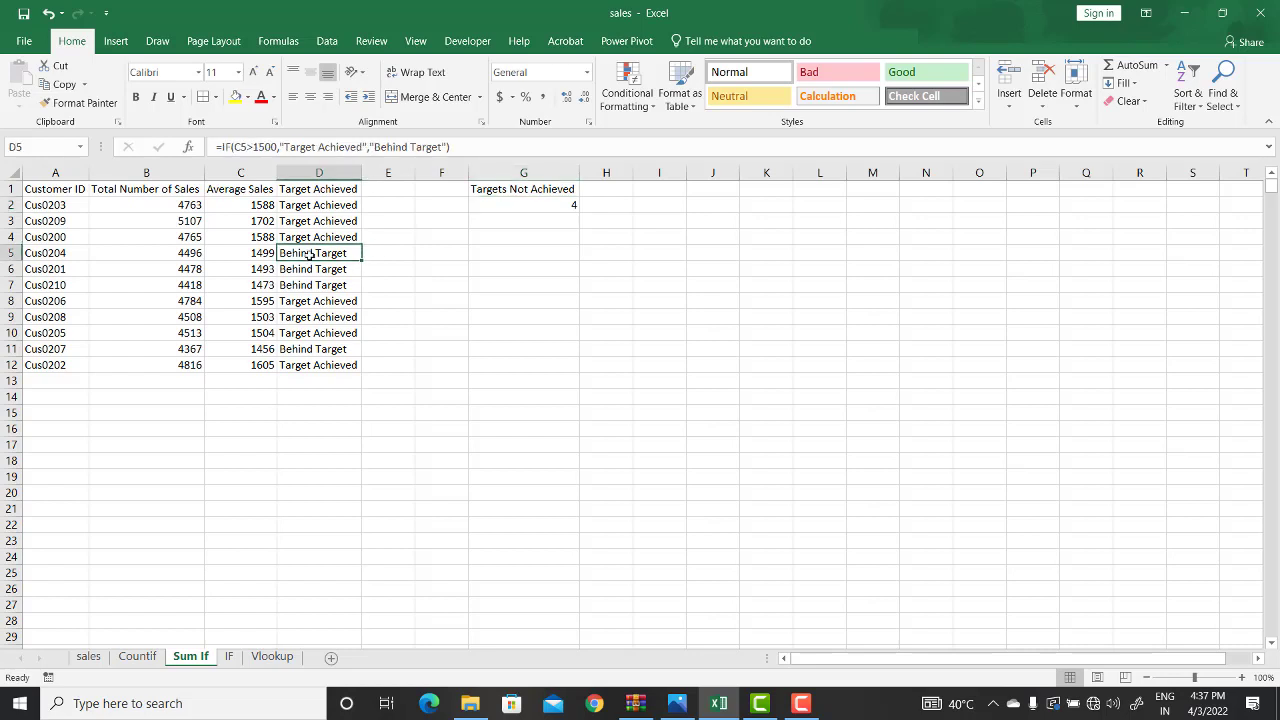
{"action": "left_click", "coordinate": [515, 206]}
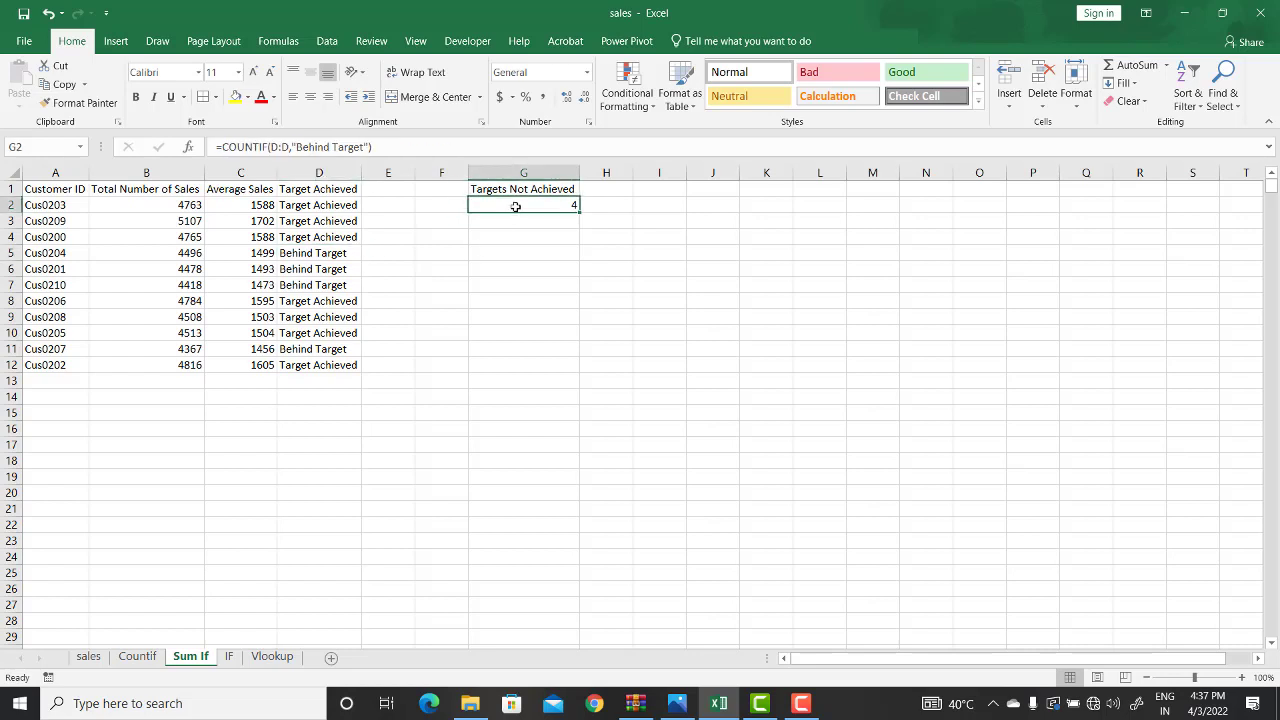
Review the customer ID lookup value and the VLOOKUP formula for Total Units Sold on the Vlookup sheet.
{"action": "left_click", "coordinate": [268, 657]}
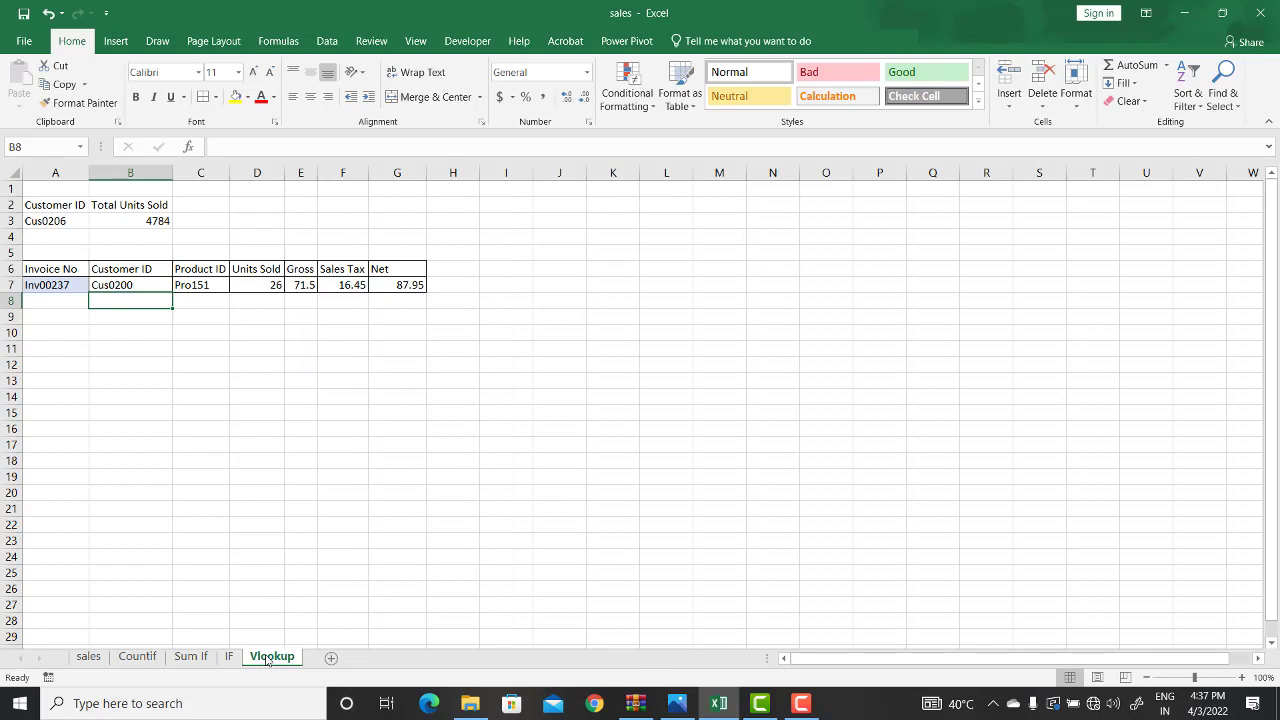
{"action": "left_click", "coordinate": [50, 218]}
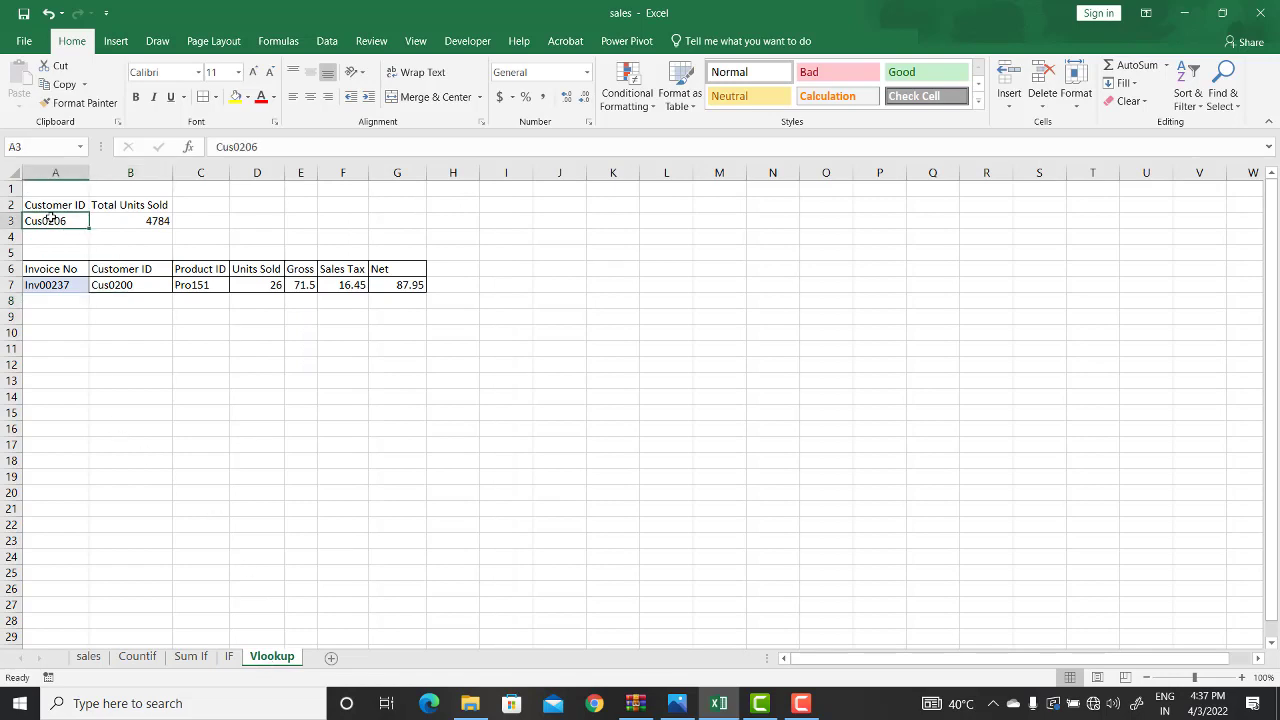
{"action": "left_click", "coordinate": [50, 208]}
{"action": "left_click", "coordinate": [47, 222]}
{"action": "left_click", "coordinate": [158, 219]}
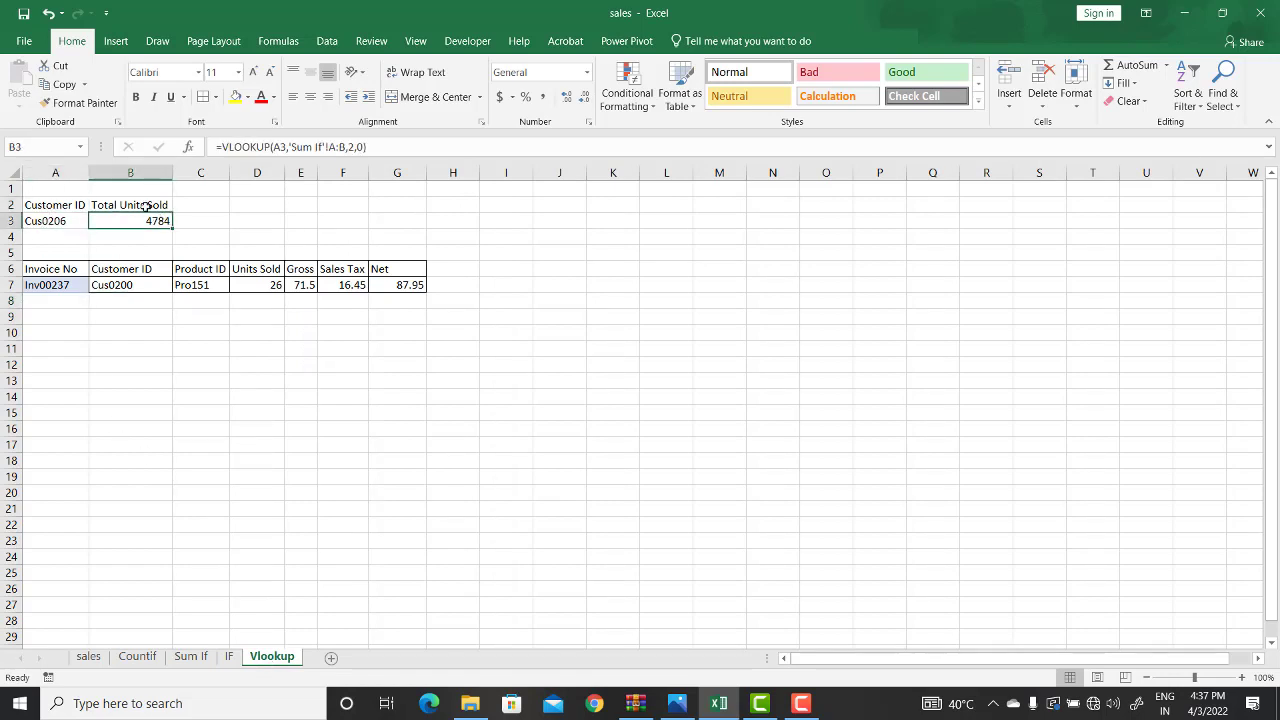
{"action": "left_click", "coordinate": [146, 205]}
{"action": "left_click", "coordinate": [145, 220]}
Examine the invoice details table in A6:G7 and the invoice number cell that drives its lookups.
{"action": "left_click", "coordinate": [50, 272]}
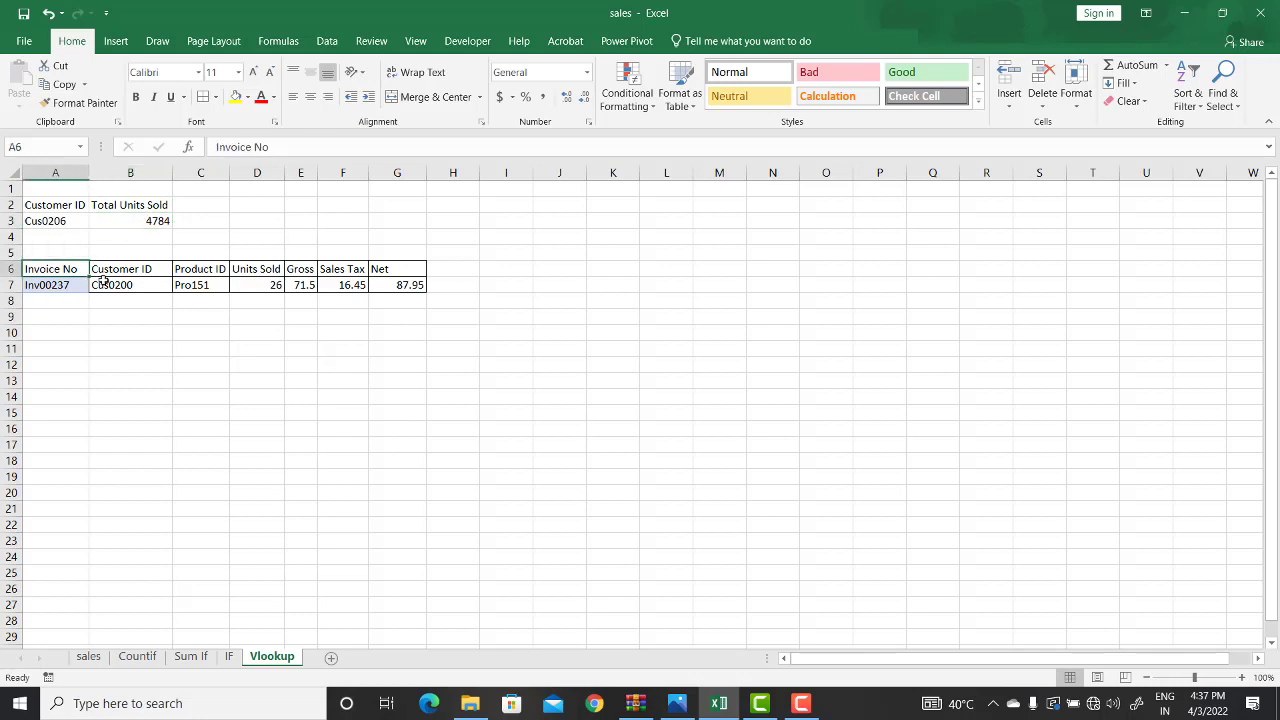
{"action": "left_click_drag", "start_coordinate": [104, 280], "coordinate": [410, 284]}
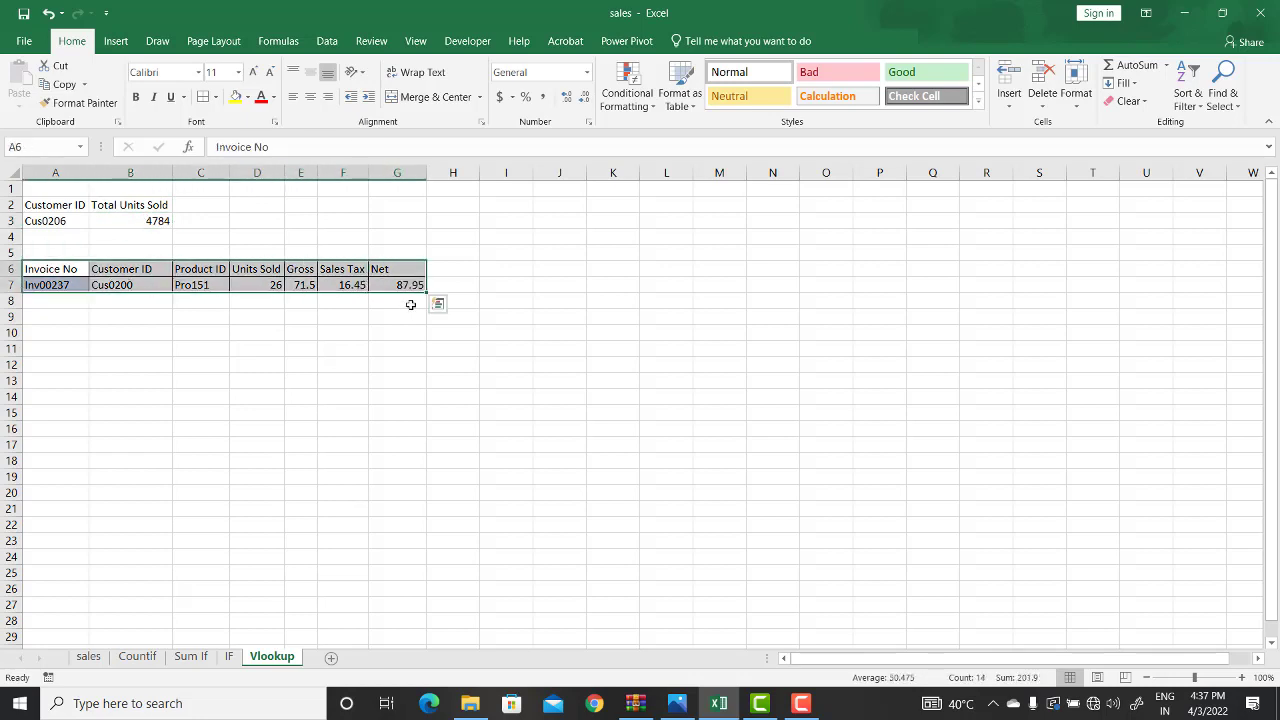
{"action": "left_click", "coordinate": [410, 304]}
{"action": "left_click", "coordinate": [62, 285]}
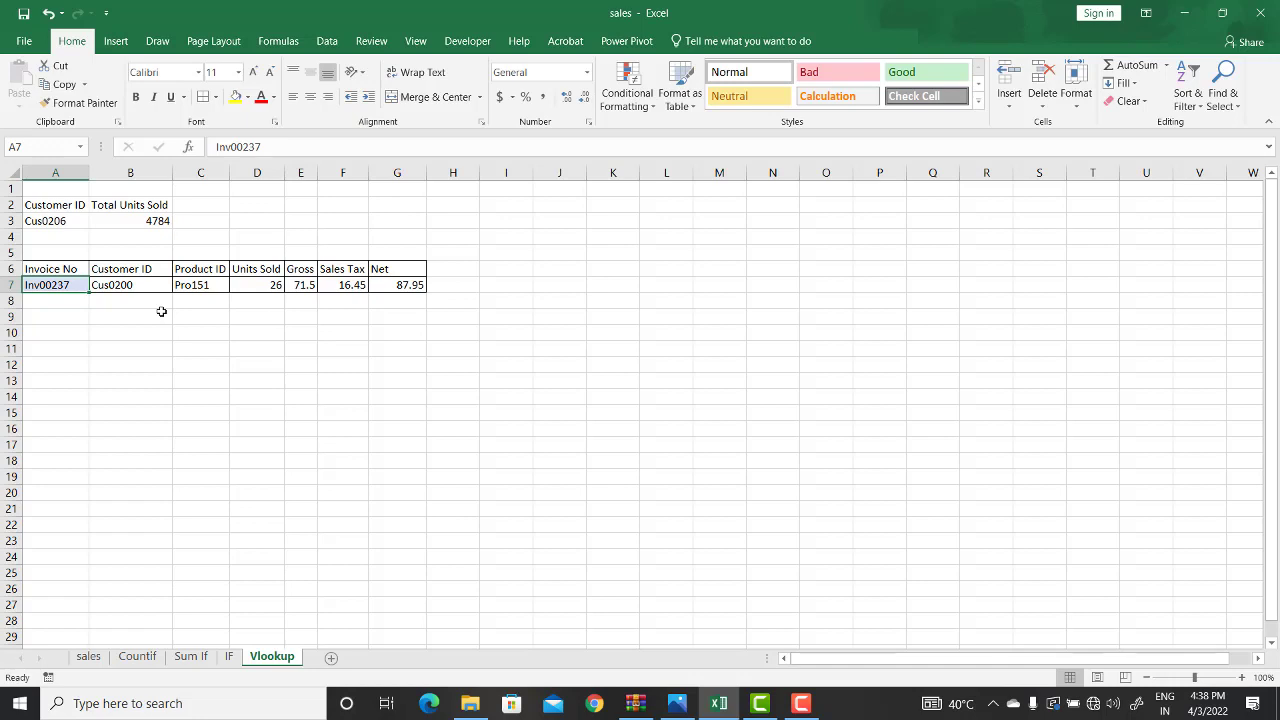
{"action": "left_click", "coordinate": [801, 703]}
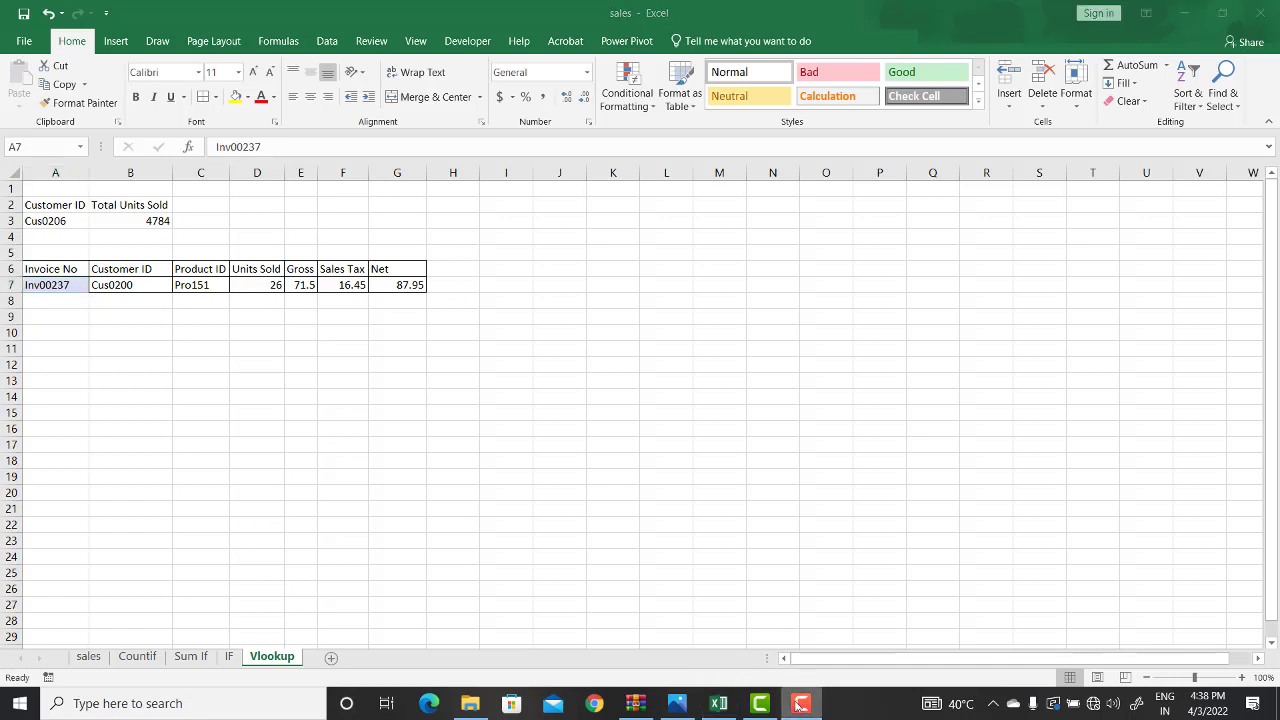